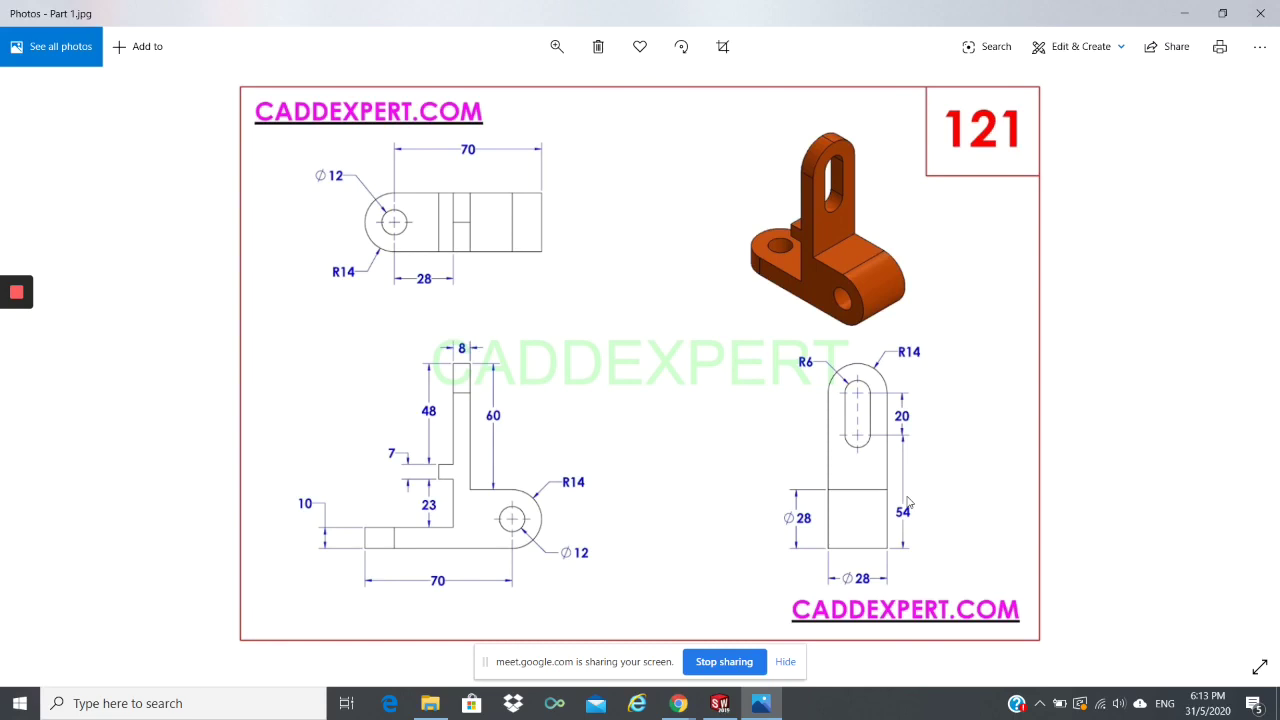
Step: Enlarge and pan the Part 1.jpg L-bracket drawing in Photos, then return to SOLIDWORKS
{"action": "left_click", "coordinate": [1086, 340]}
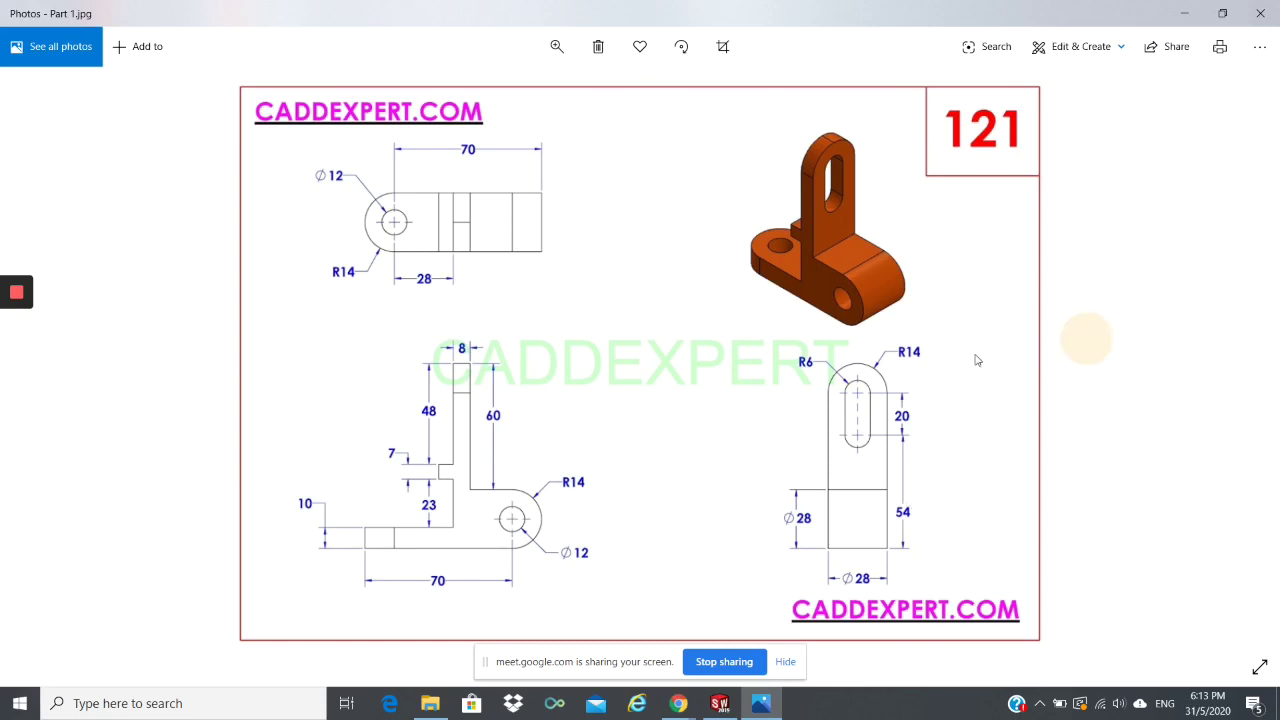
{"action": "scroll", "coordinate": [948, 369], "scroll_direction": "up", "scroll_amount": 1}
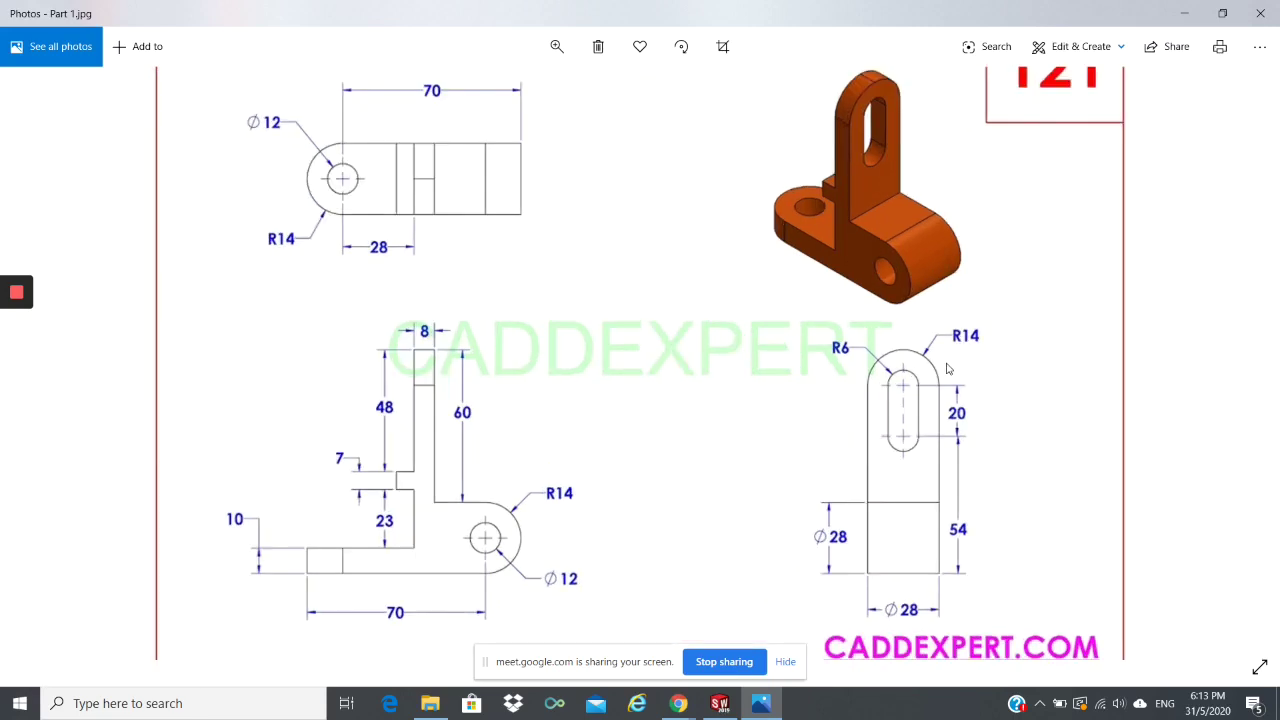
{"action": "left_click", "coordinate": [1200, 250]}
{"action": "left_click_drag", "start_coordinate": [938, 271], "coordinate": [946, 302]}
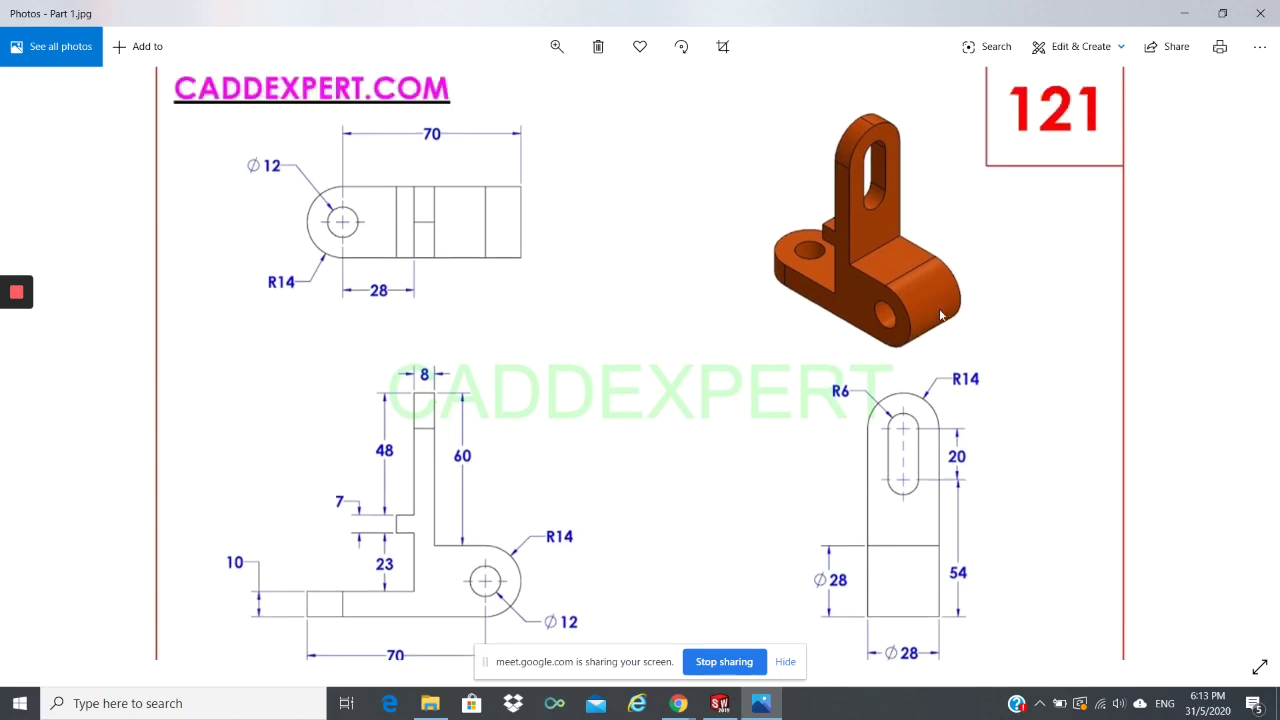
{"action": "left_click", "coordinate": [719, 704]}
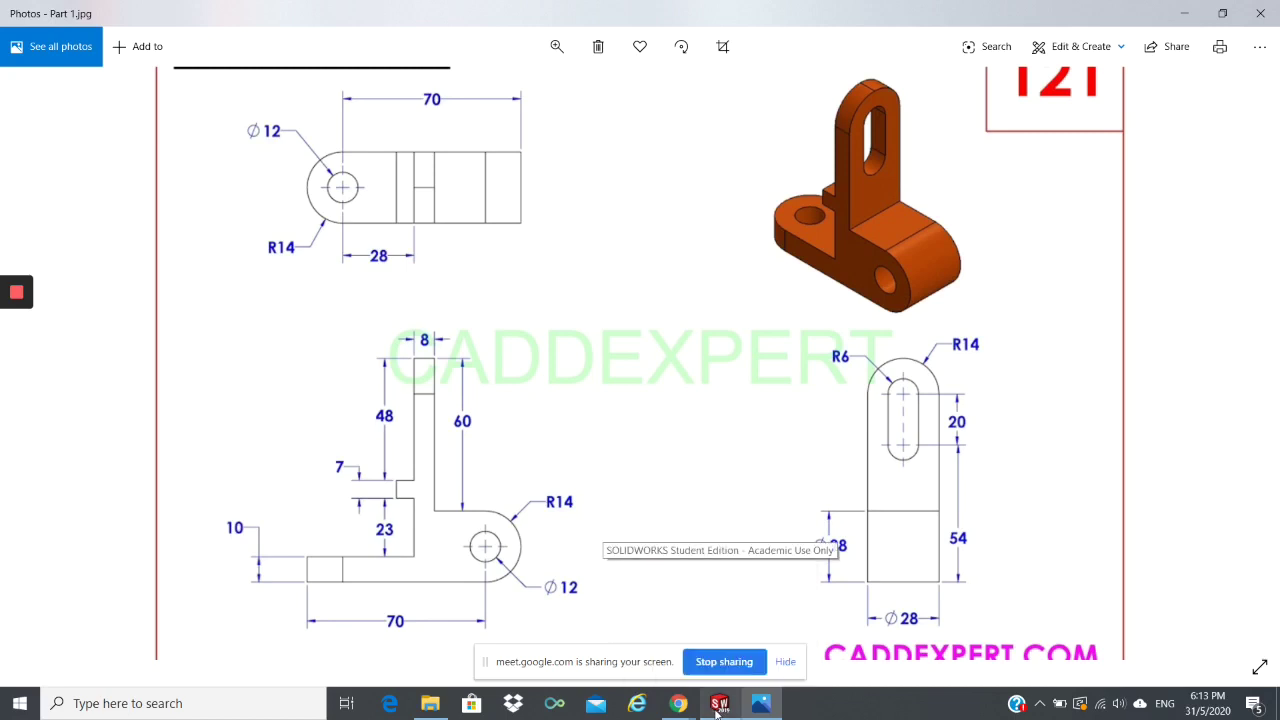
Step: Admit the waiting participant into the Google Meet call, then go back to SOLIDWORKS
{"action": "left_click", "coordinate": [753, 19]}
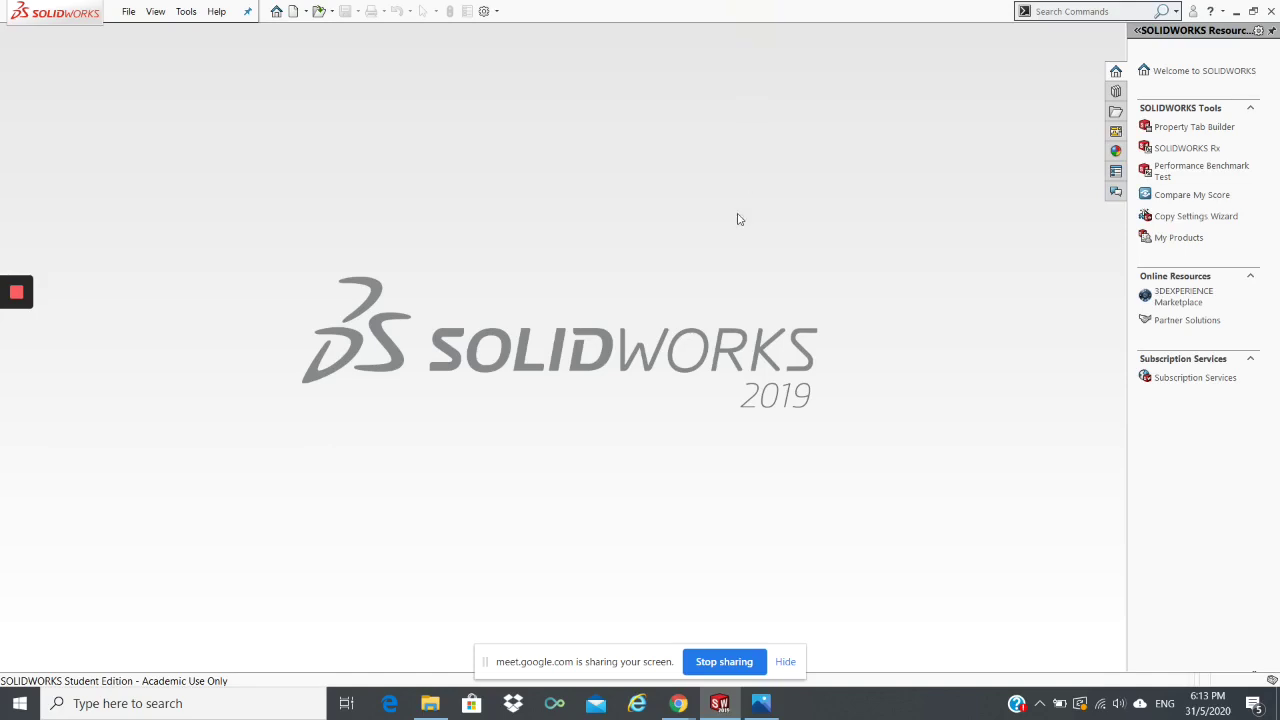
{"action": "left_click", "coordinate": [678, 704]}
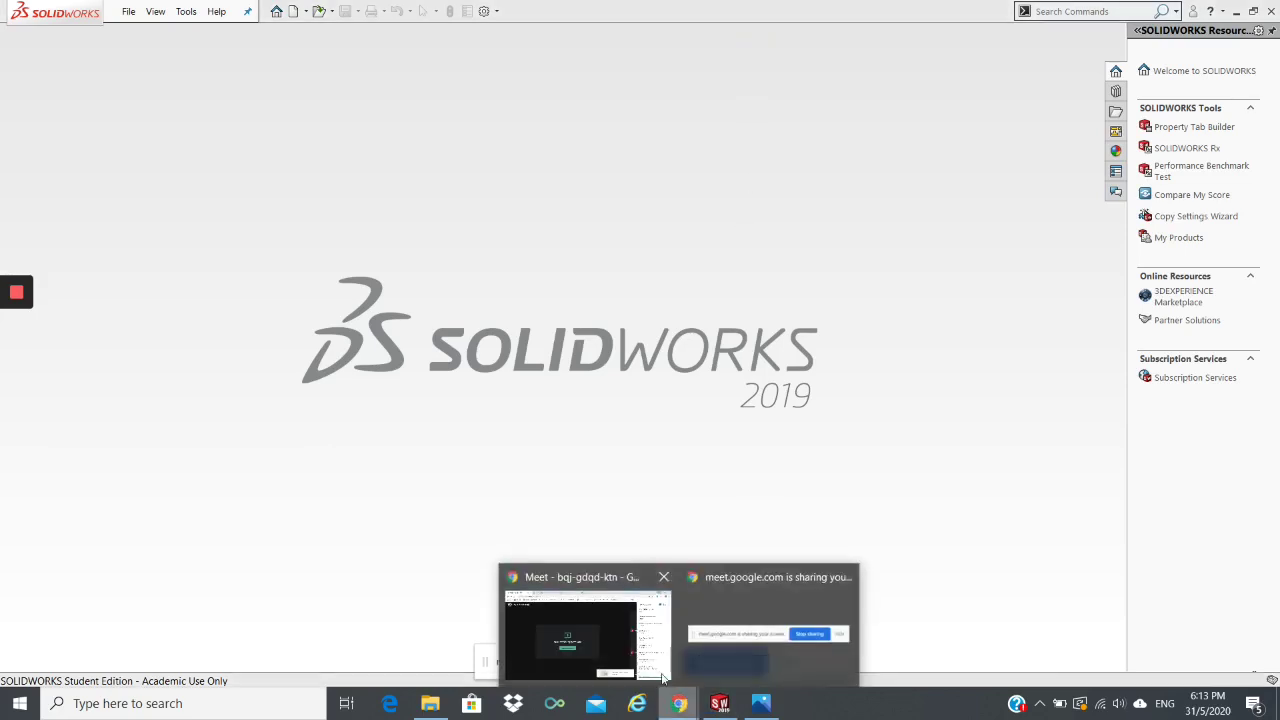
{"action": "left_click", "coordinate": [618, 648]}
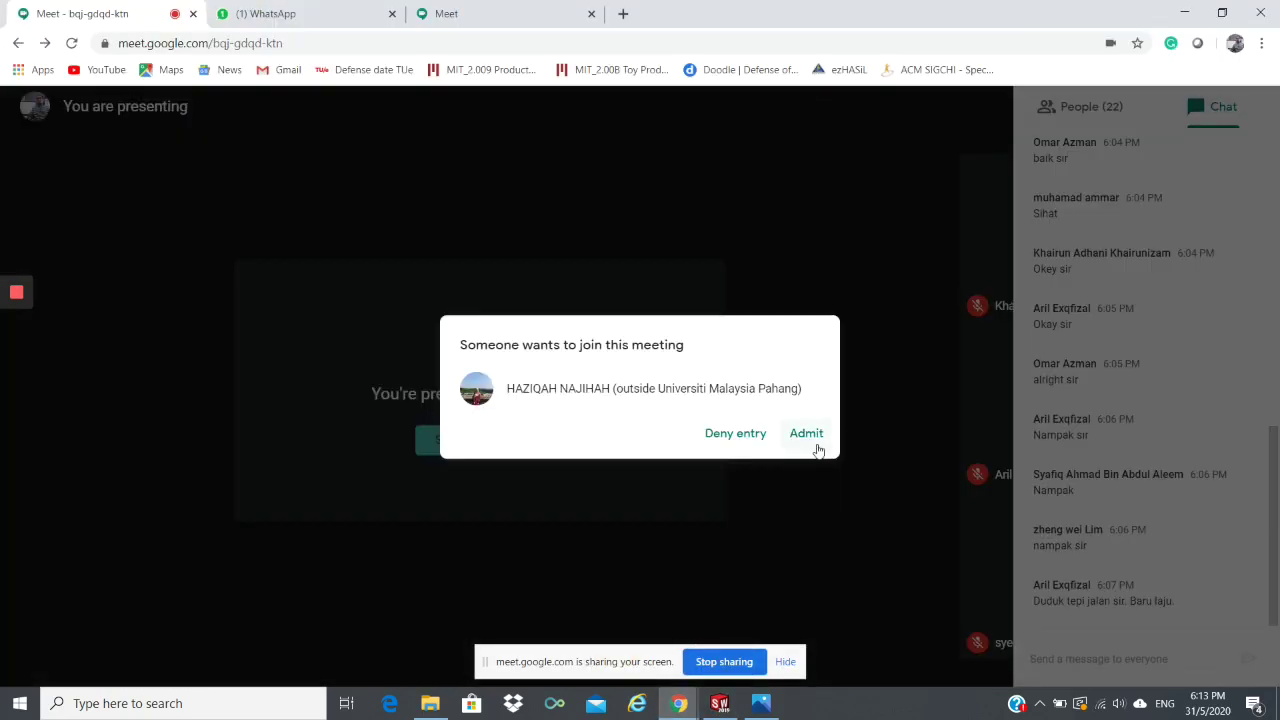
{"action": "left_click", "coordinate": [808, 435]}
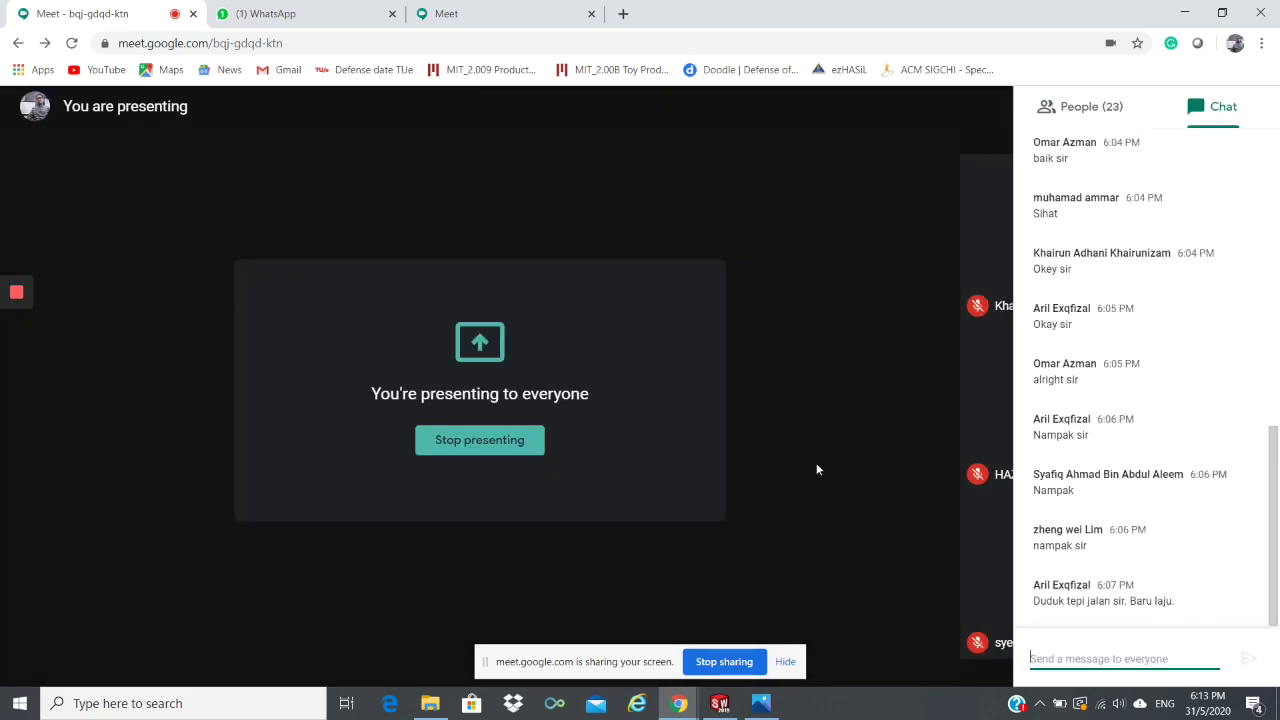
{"action": "left_click", "coordinate": [722, 704]}
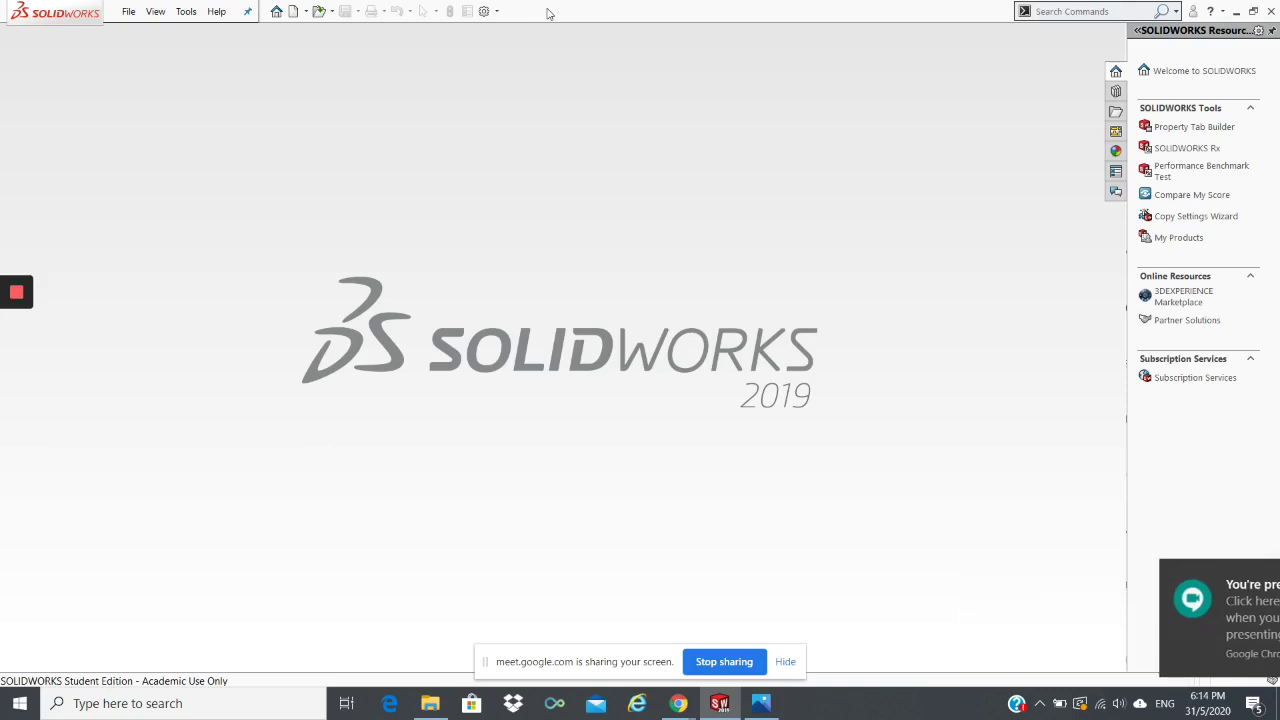
Step: Use File > New to create a blank Part document, Part1
{"action": "left_click", "coordinate": [128, 11]}
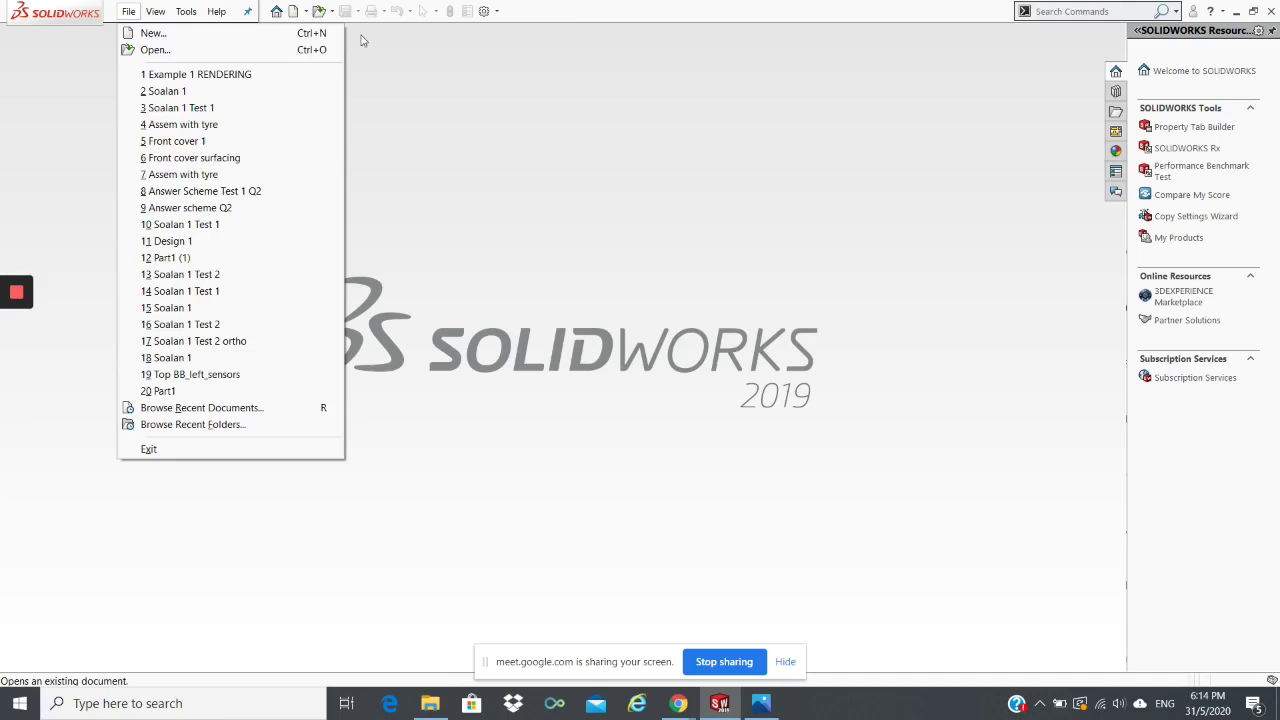
{"action": "left_click", "coordinate": [606, 26]}
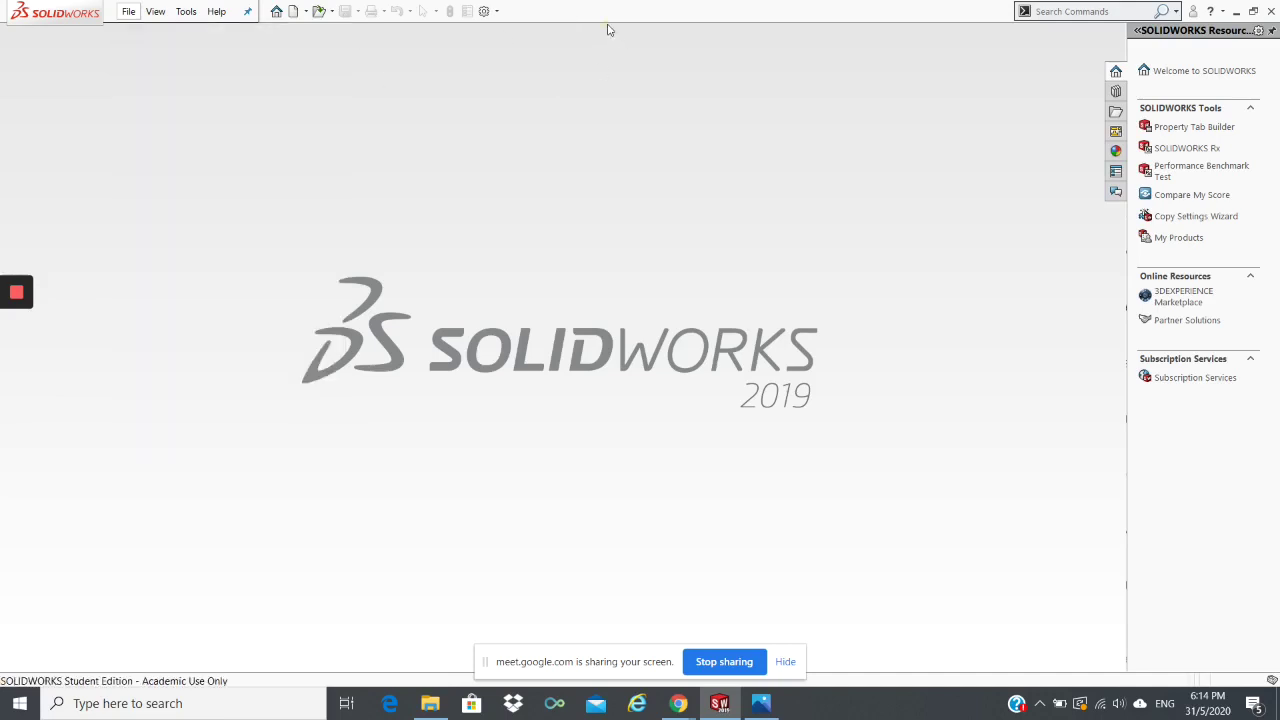
{"action": "left_click", "coordinate": [128, 11]}
{"action": "left_click", "coordinate": [151, 36]}
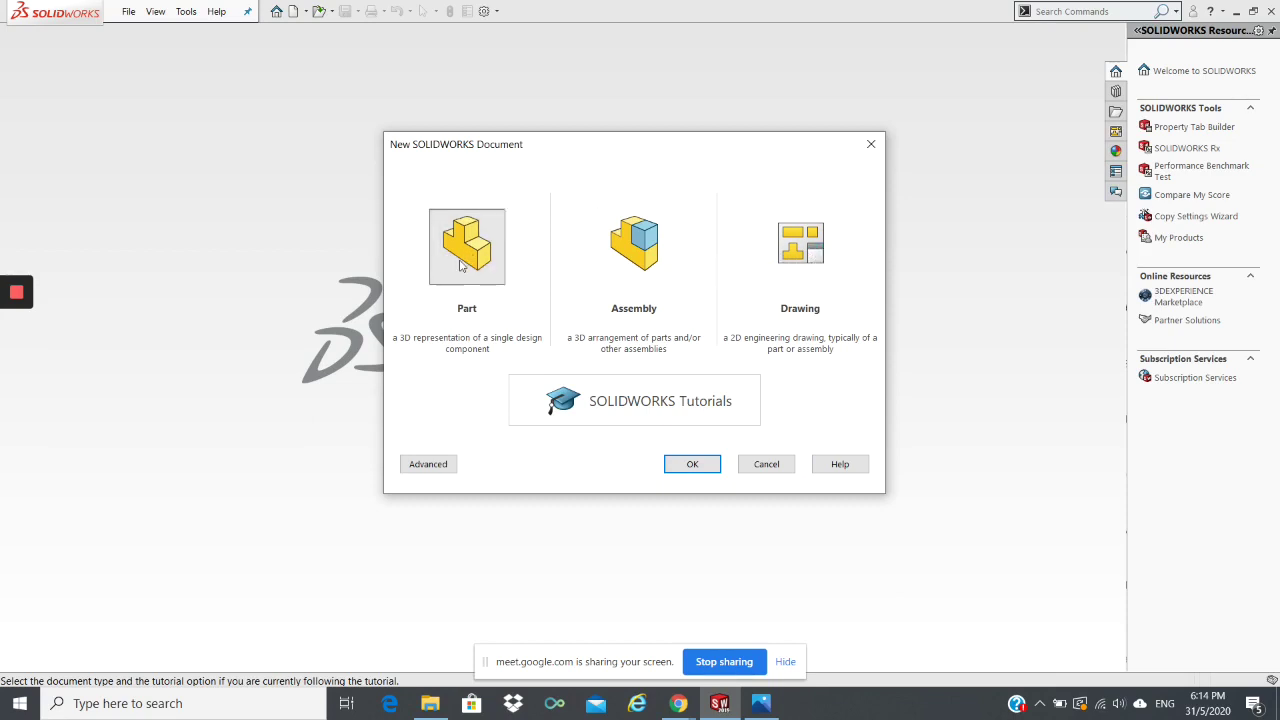
{"action": "left_click", "coordinate": [688, 464]}
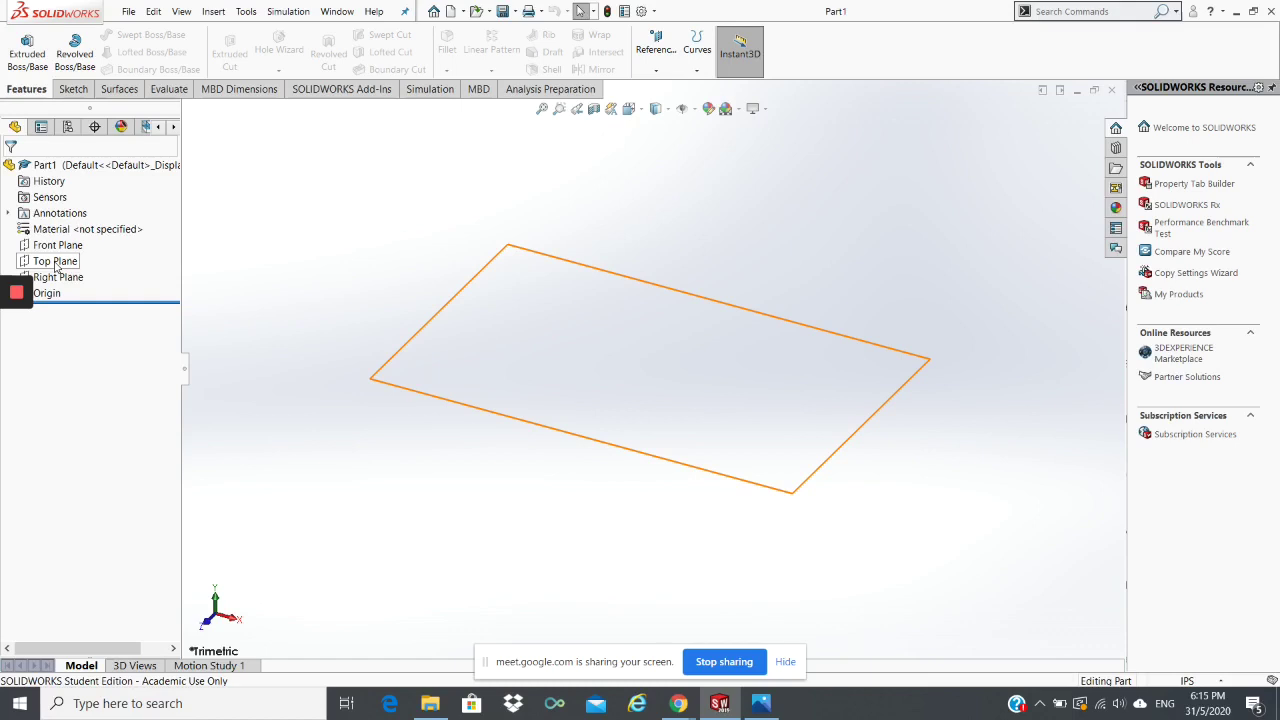
{"action": "left_click", "coordinate": [760, 706]}
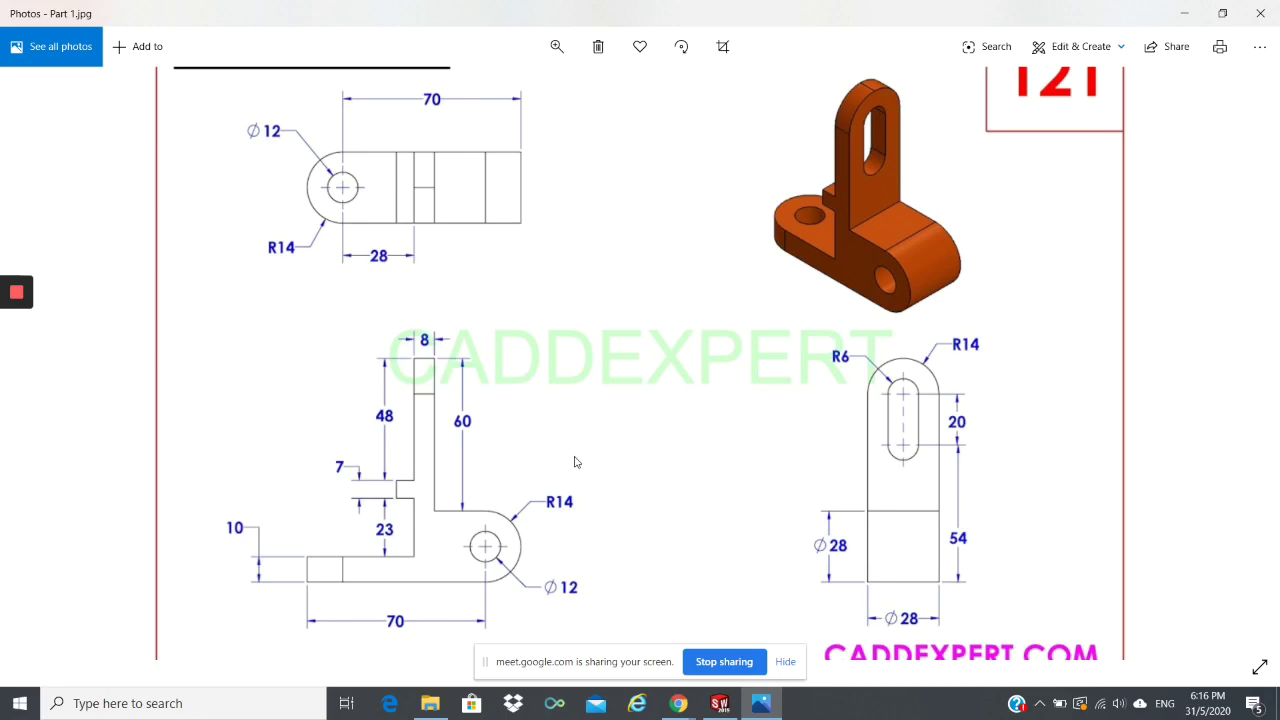
{"action": "left_click", "coordinate": [719, 703]}
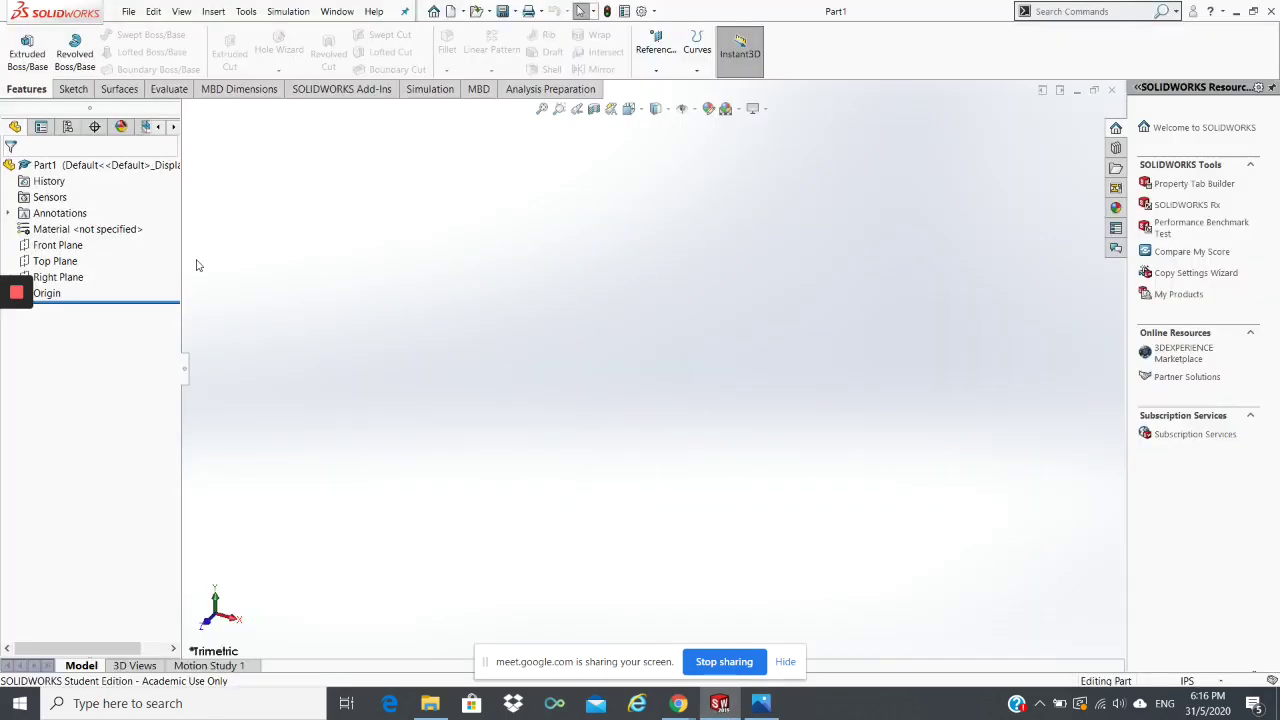
Step: Switch the CommandManager to the Sketch tools
{"action": "left_click", "coordinate": [73, 90]}
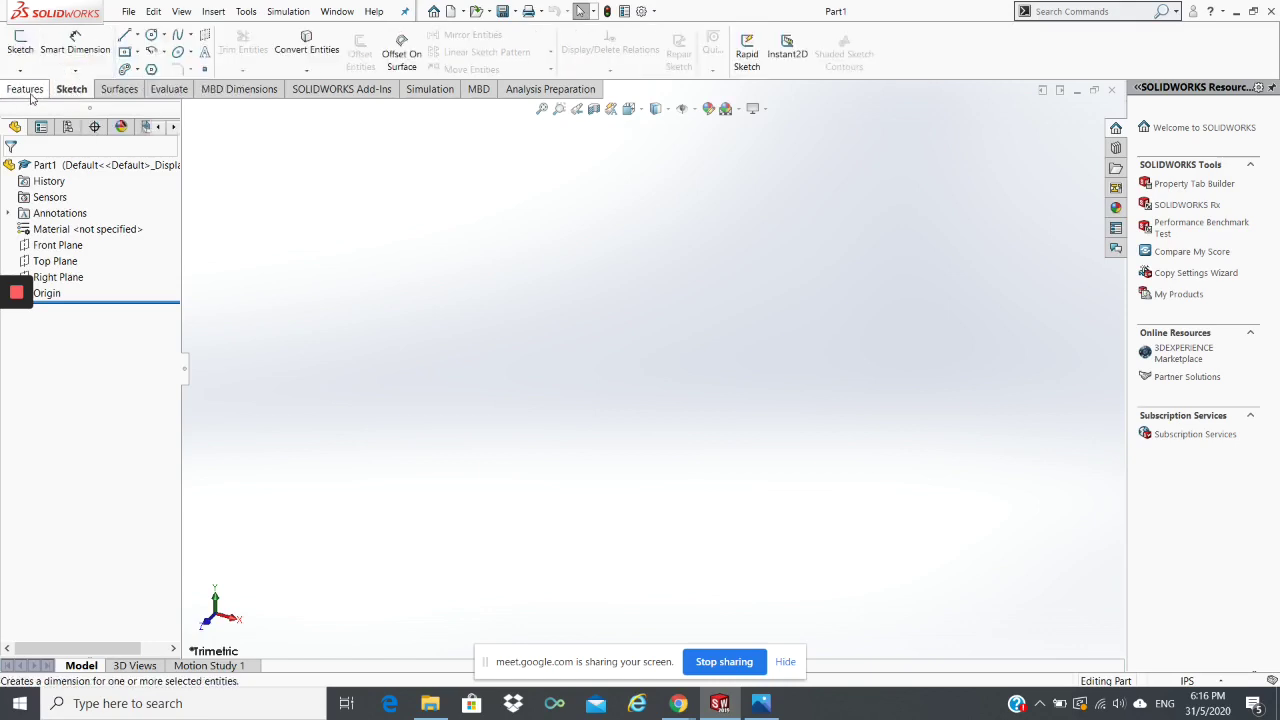
{"action": "left_click", "coordinate": [26, 90]}
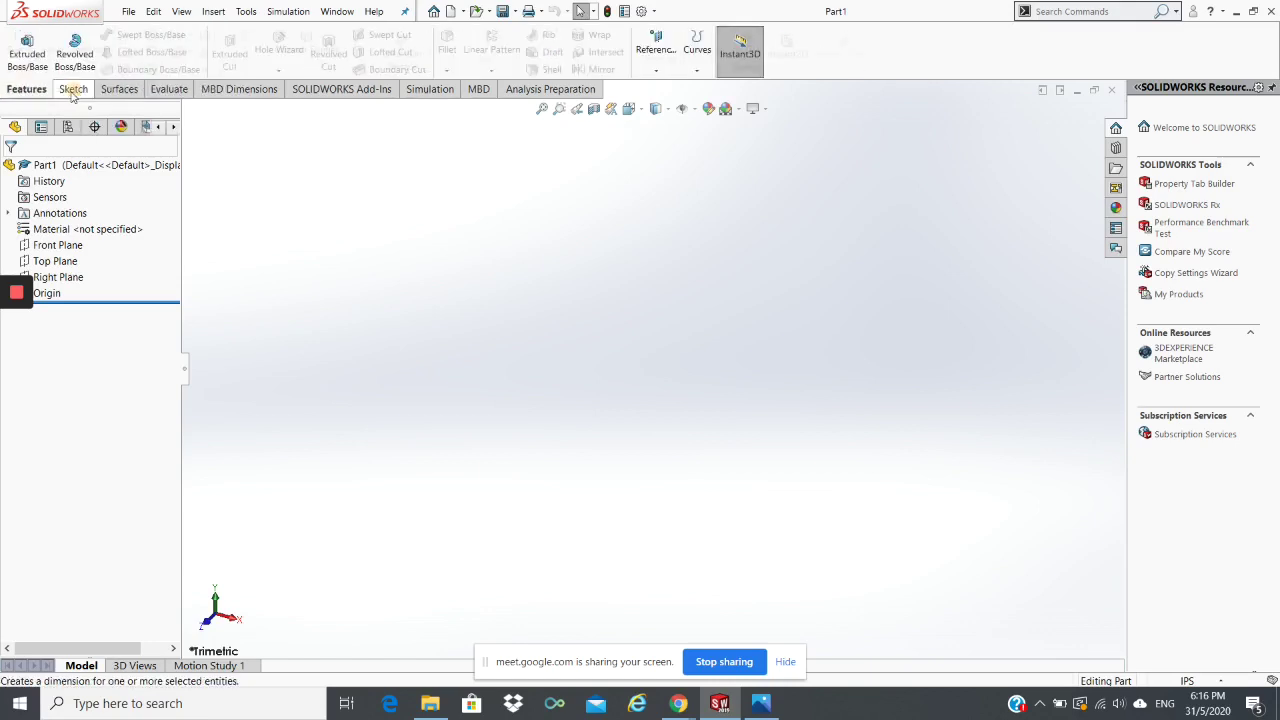
{"action": "left_click", "coordinate": [9, 90]}
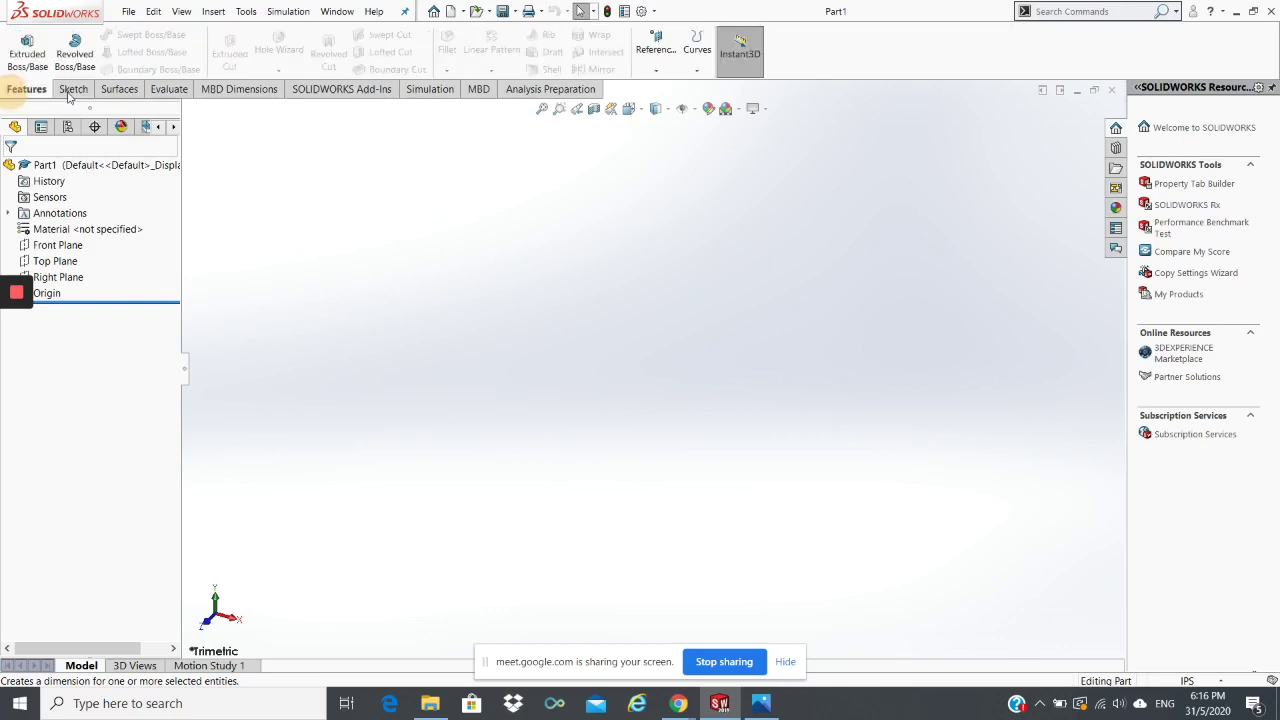
{"action": "left_click", "coordinate": [72, 92]}
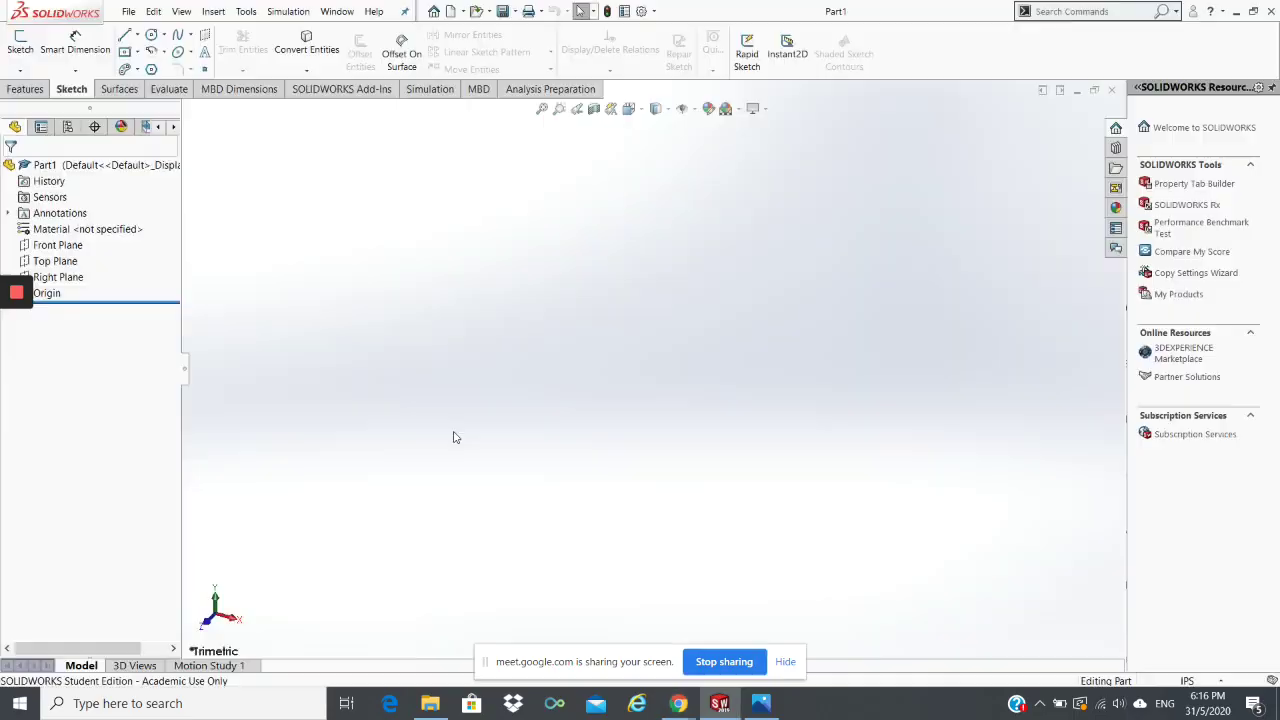
{"action": "mouse_move", "coordinate": [16, 292]}
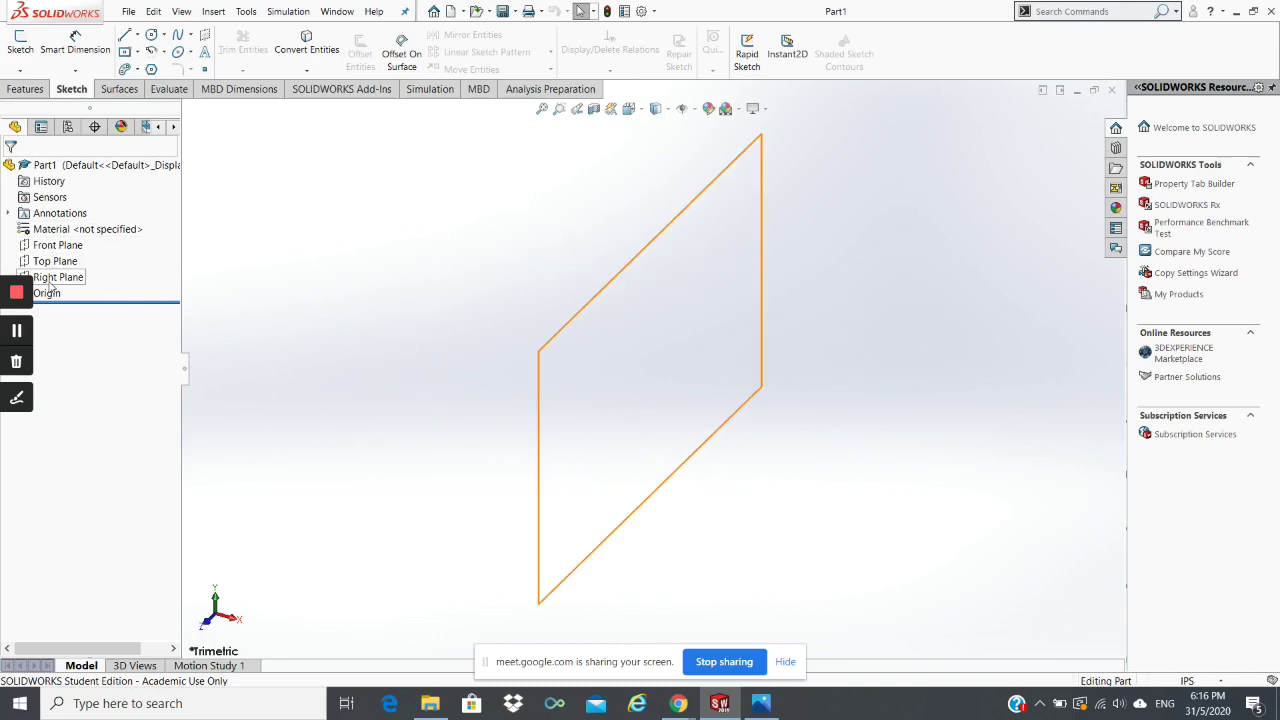
Step: Review the reference drawing in Photos, then select Front Plane in the design tree
{"action": "left_click", "coordinate": [761, 703]}
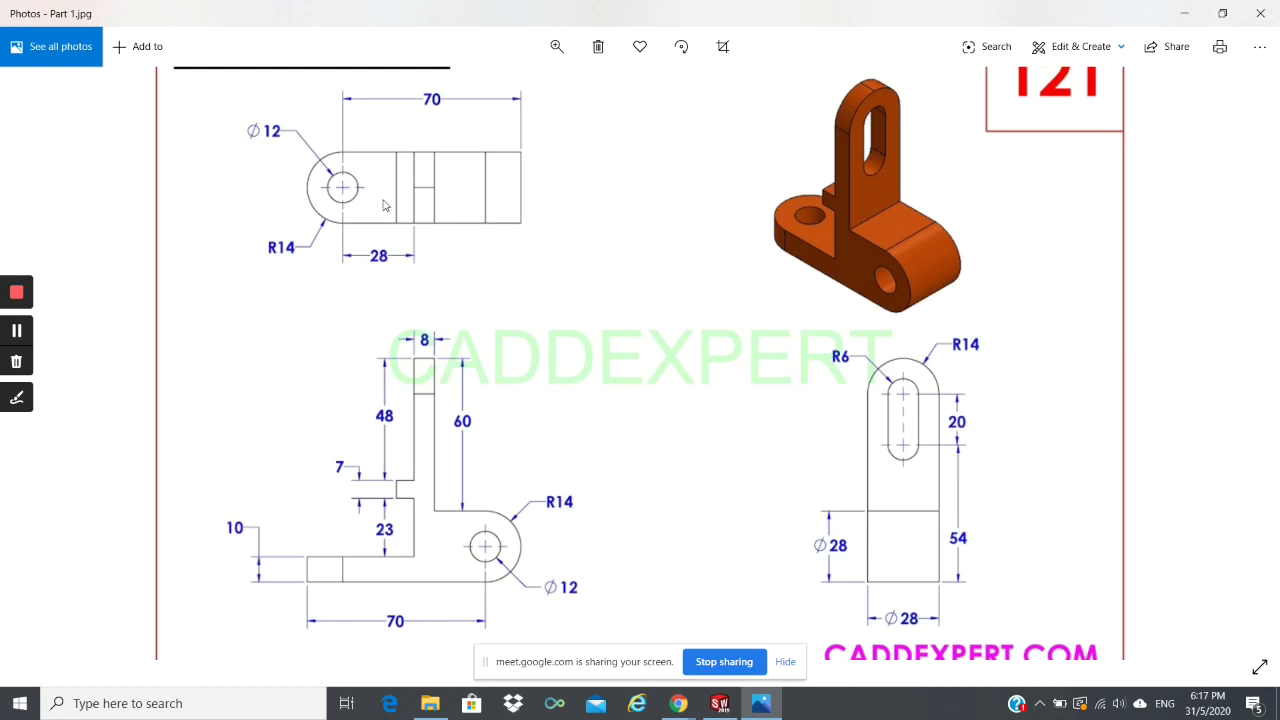
{"action": "left_click", "coordinate": [733, 709]}
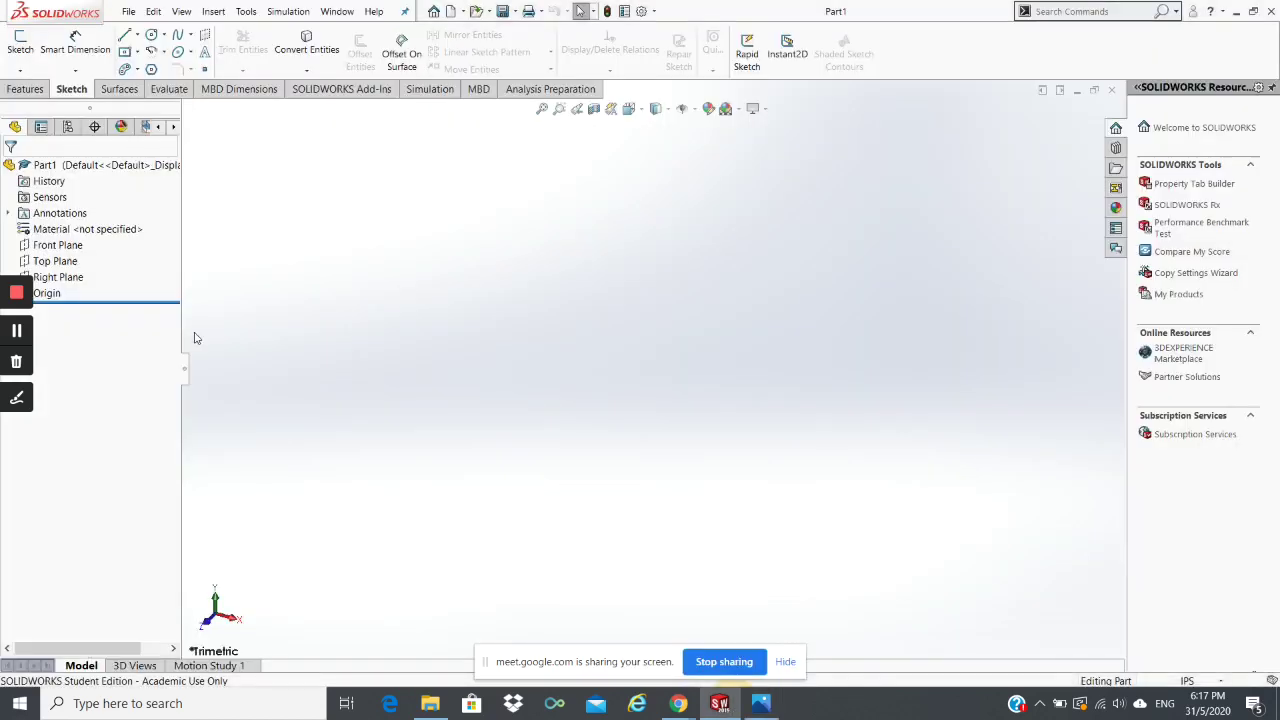
{"action": "left_click", "coordinate": [55, 247]}
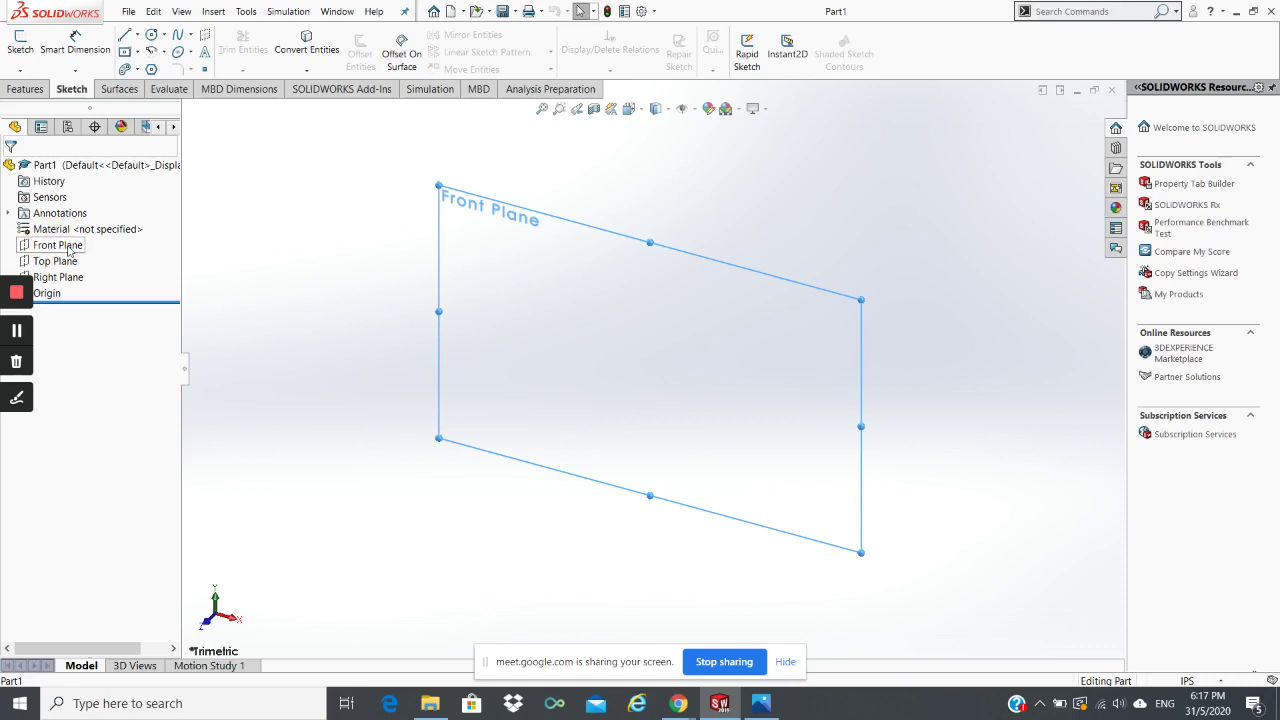
{"action": "left_click", "coordinate": [69, 250]}
Step: Start Sketch1 on the Front Plane from its right-click context toolbar
{"action": "right_click", "coordinate": [72, 246]}
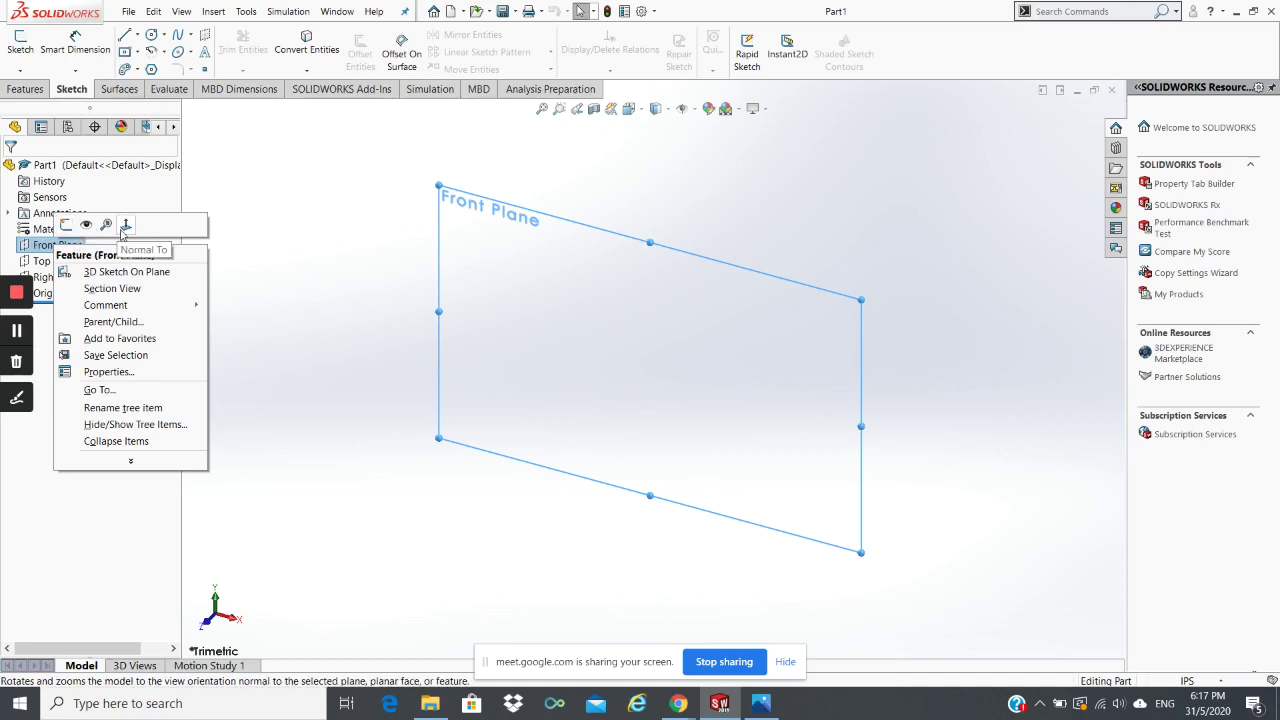
{"action": "left_click", "coordinate": [66, 225]}
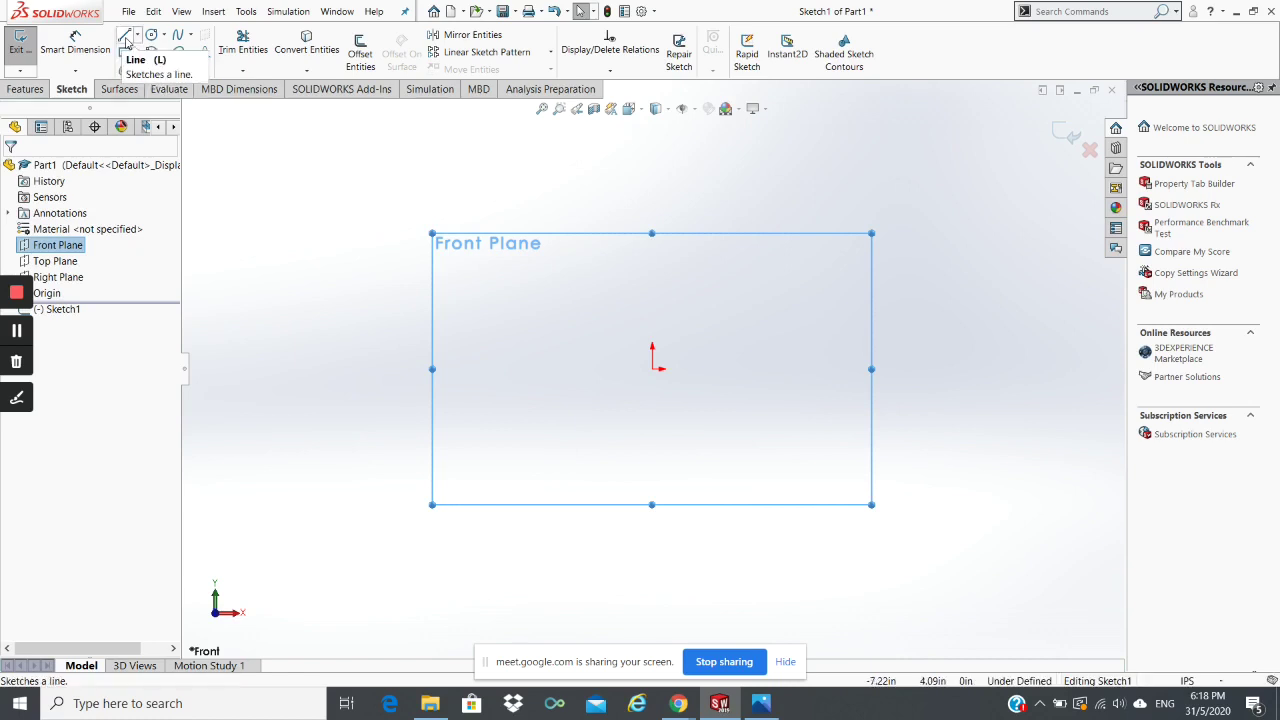
Step: Draw a horizontal base line passing through the origin
{"action": "left_click", "coordinate": [125, 40]}
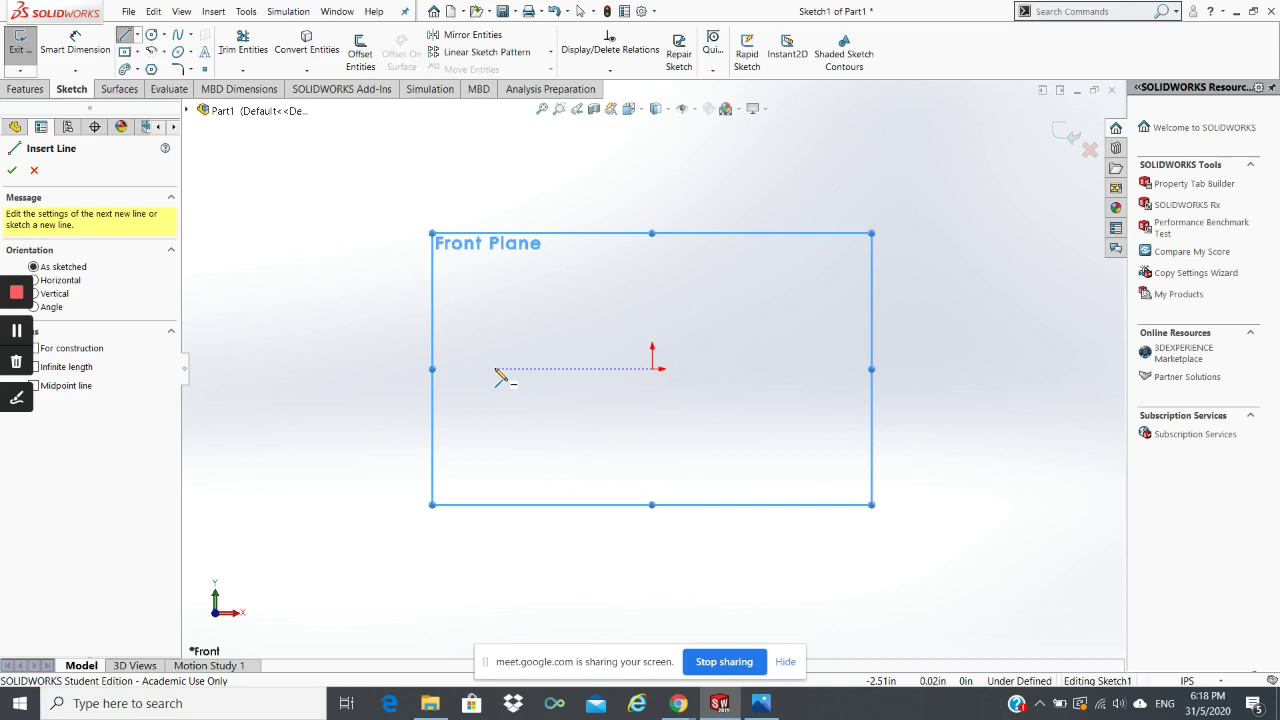
{"action": "left_click", "coordinate": [495, 370]}
{"action": "left_click", "coordinate": [757, 370]}
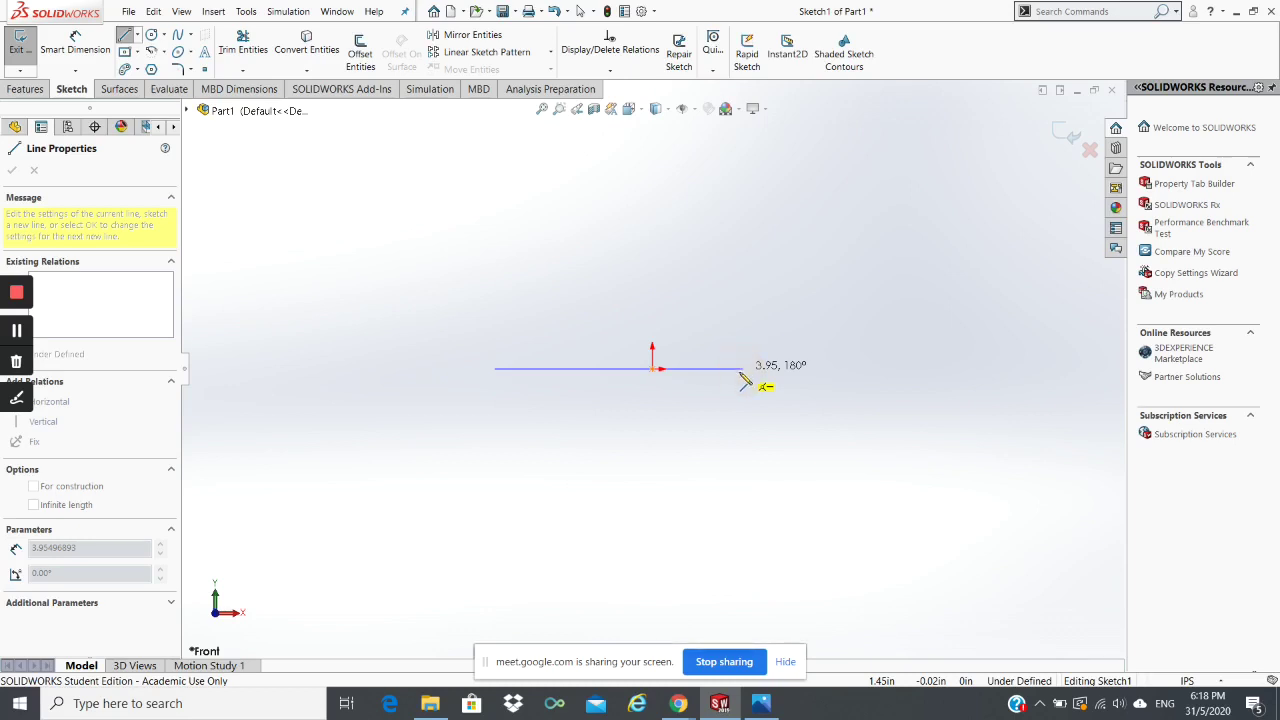
{"action": "double_click", "coordinate": [744, 370]}
{"action": "left_click", "coordinate": [742, 369]}
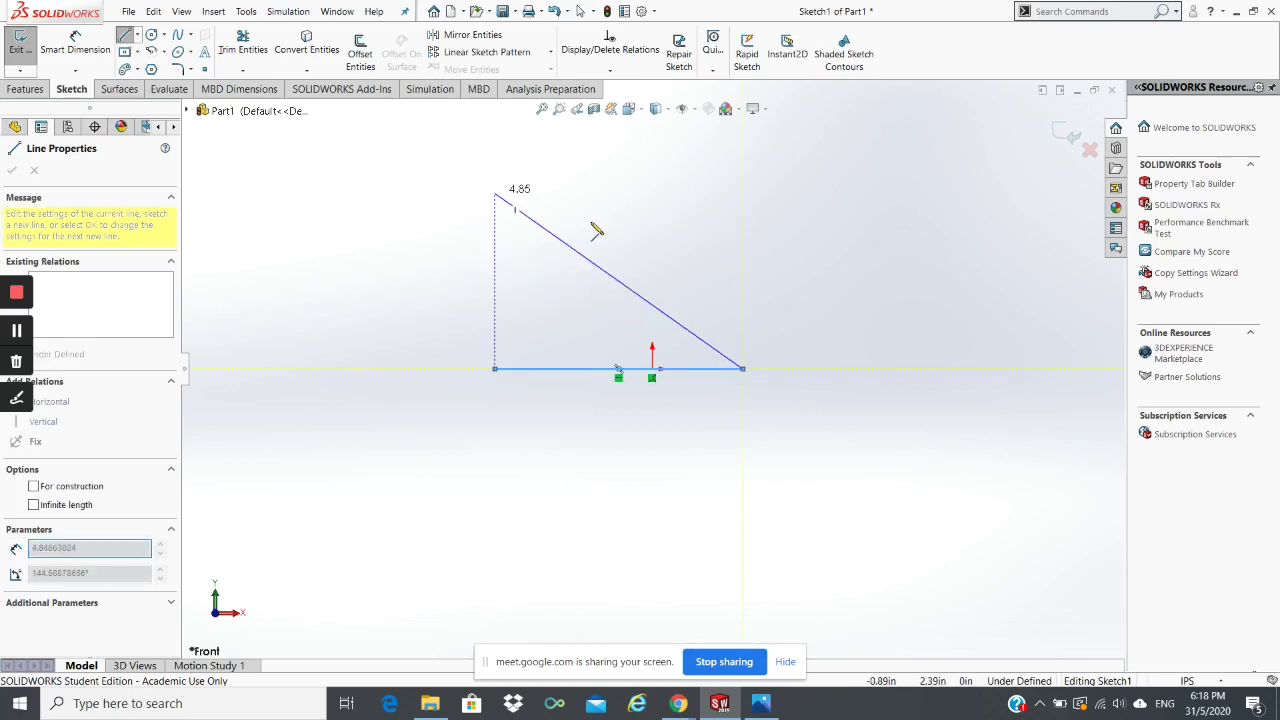
{"action": "key", "text": "Escape"}
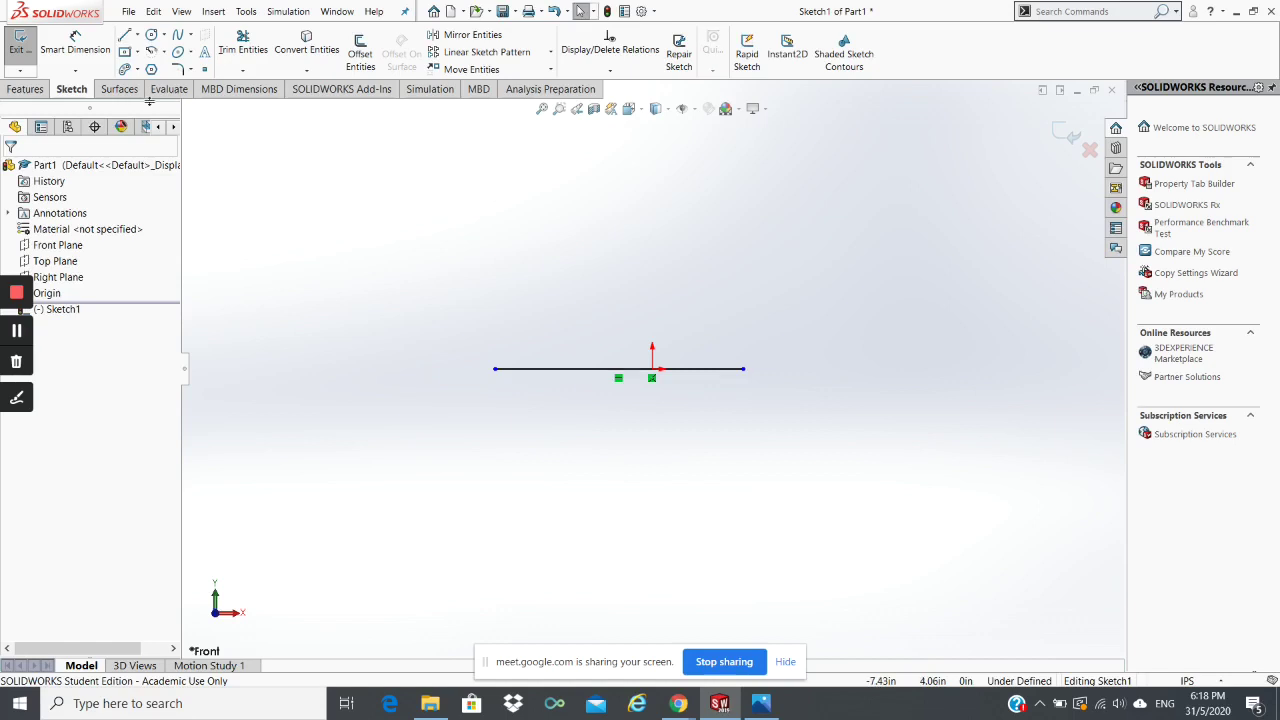
Step: Dimension the base line, leaving its length at 3.95 in
{"action": "left_click", "coordinate": [584, 370]}
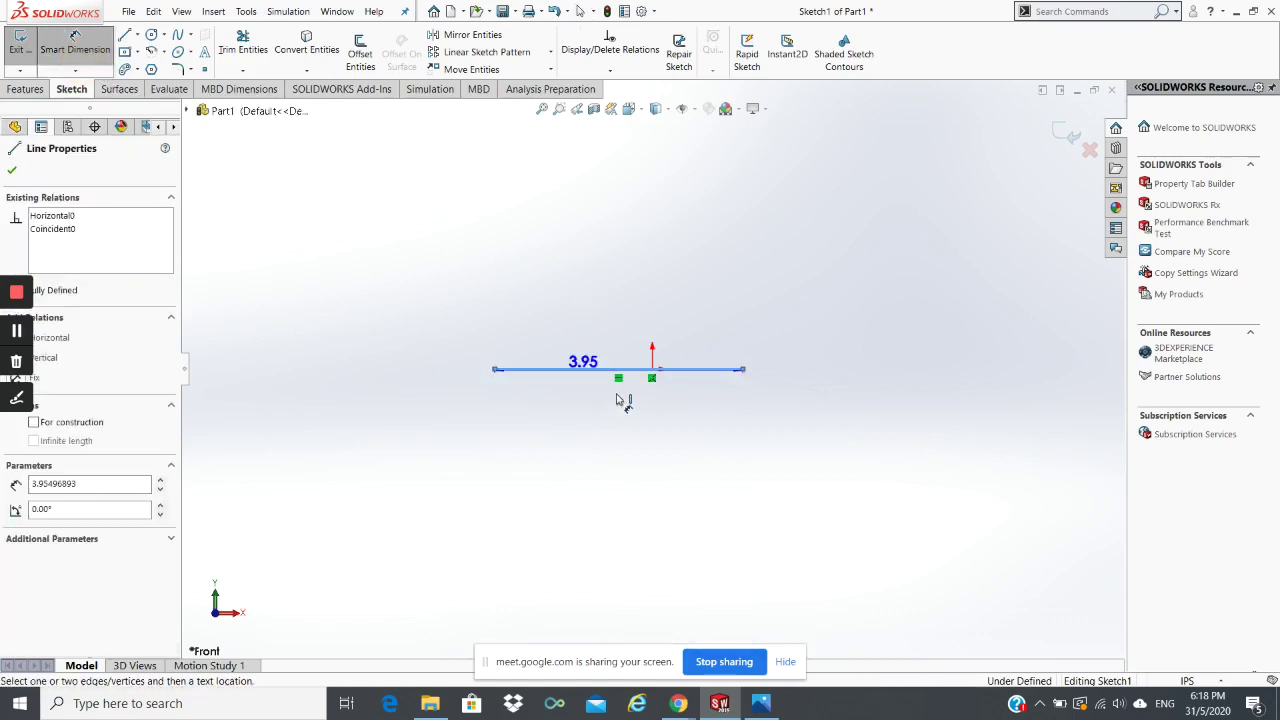
{"action": "left_click", "coordinate": [617, 430]}
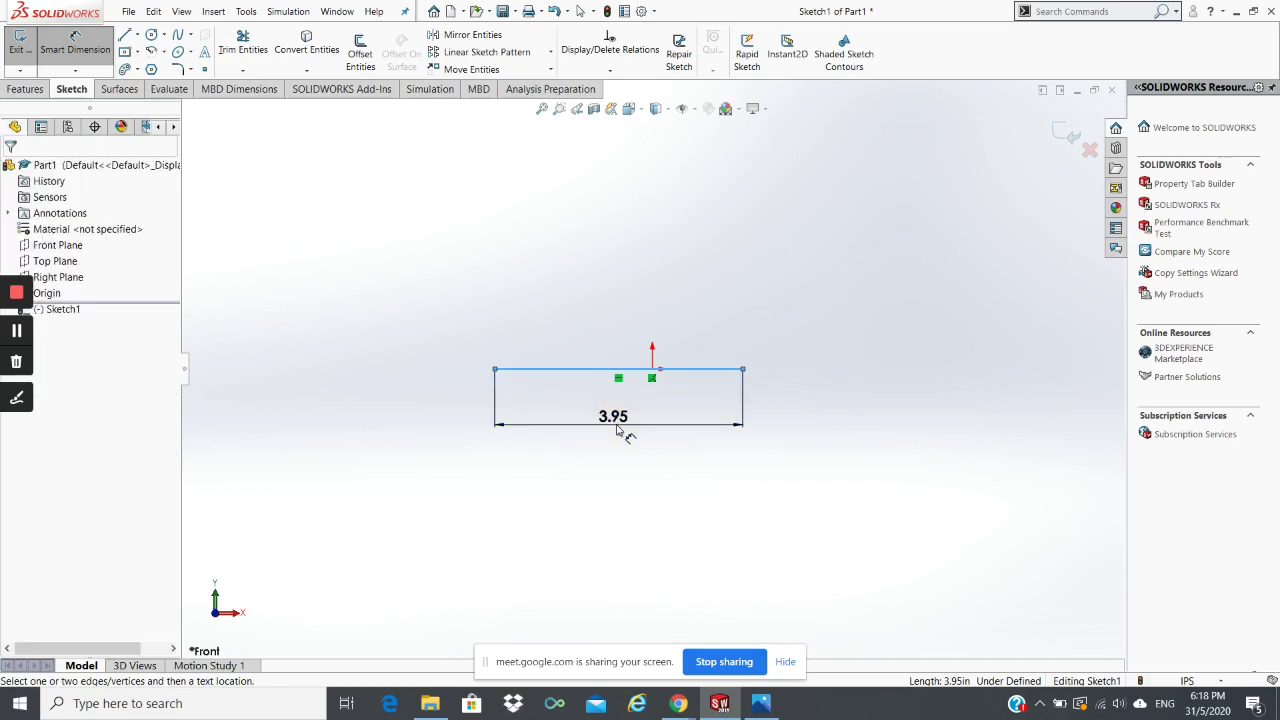
{"action": "double_click", "coordinate": [612, 420]}
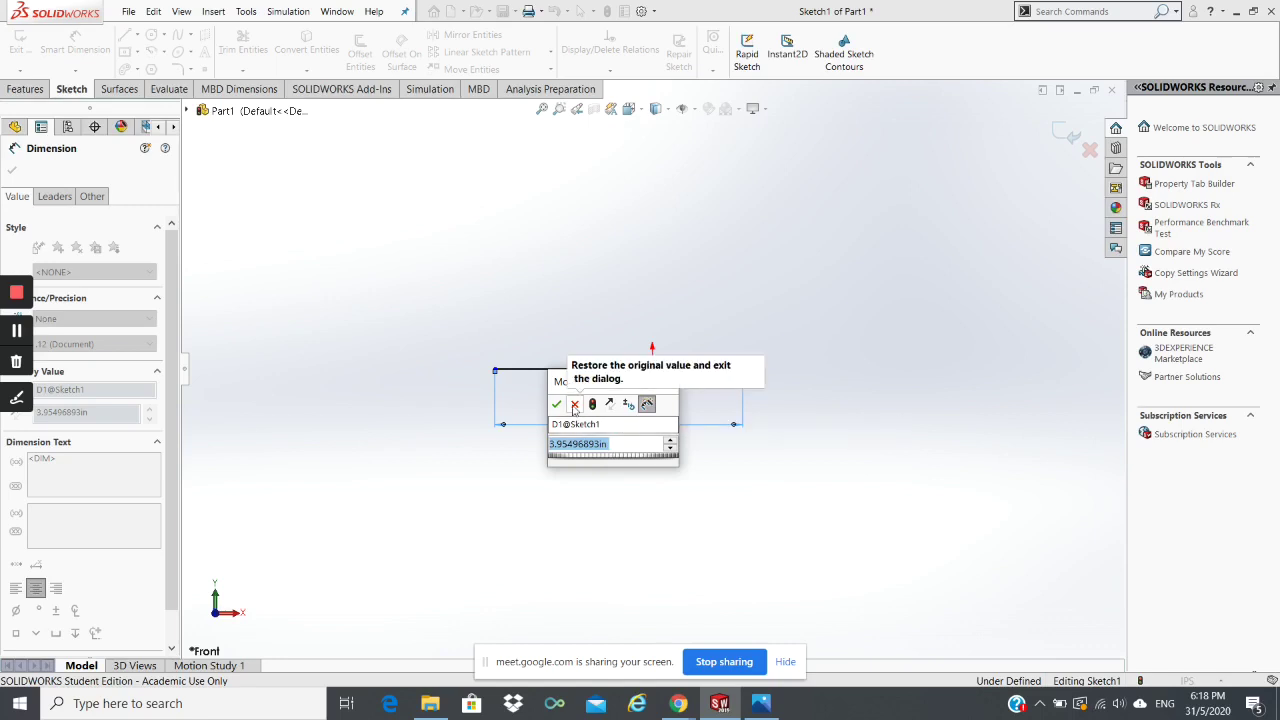
{"action": "left_click", "coordinate": [574, 404]}
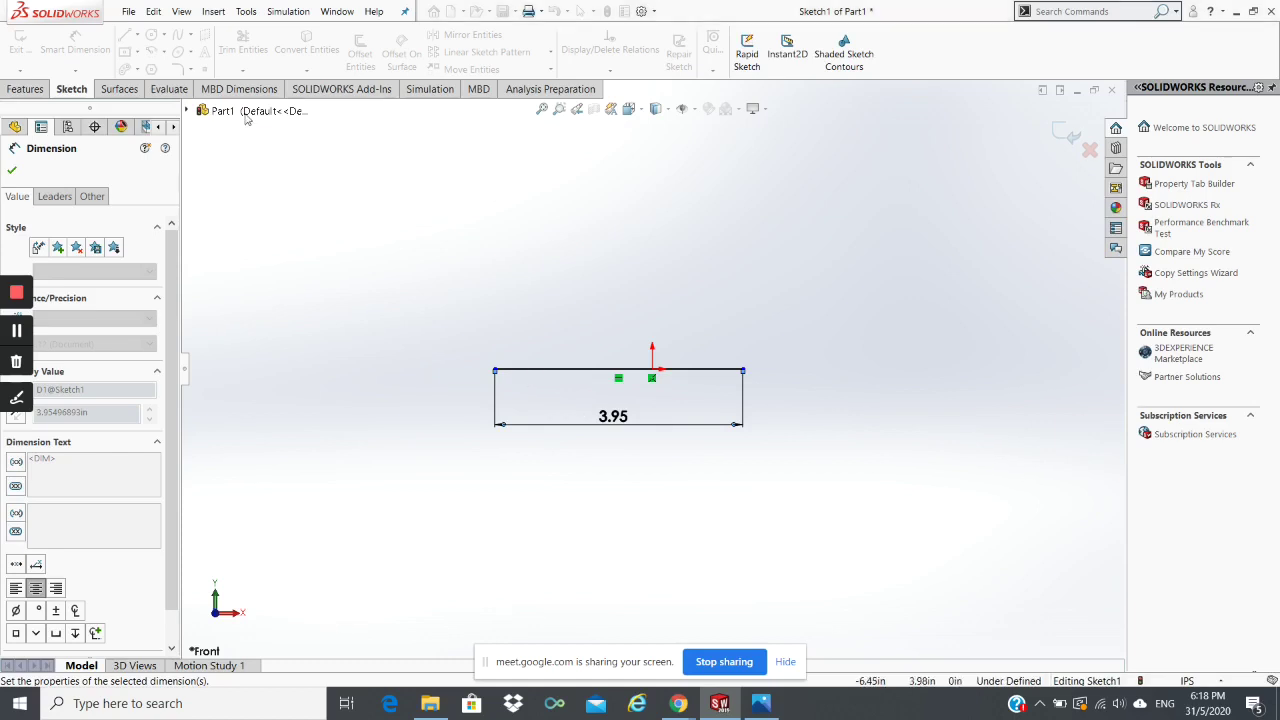
{"action": "left_click", "coordinate": [246, 12]}
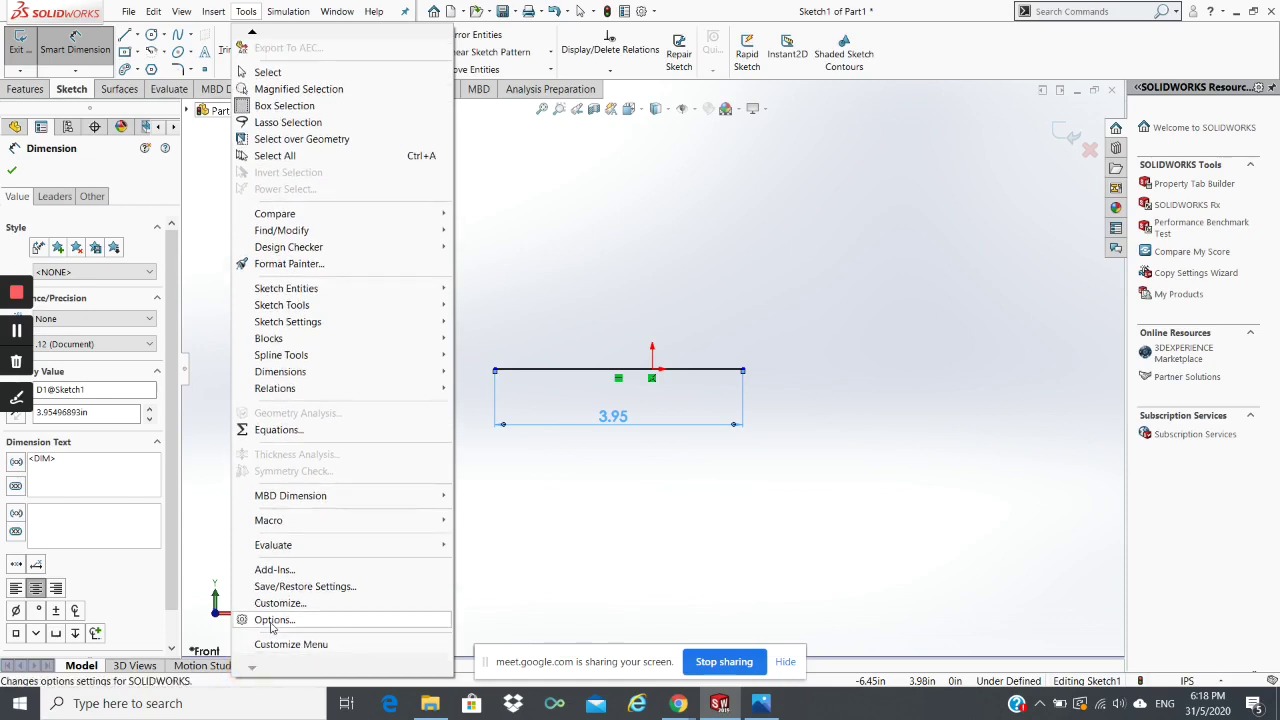
Step: Set Part1's document units to MMGS (millimetres) in Document Properties
{"action": "left_click", "coordinate": [272, 620]}
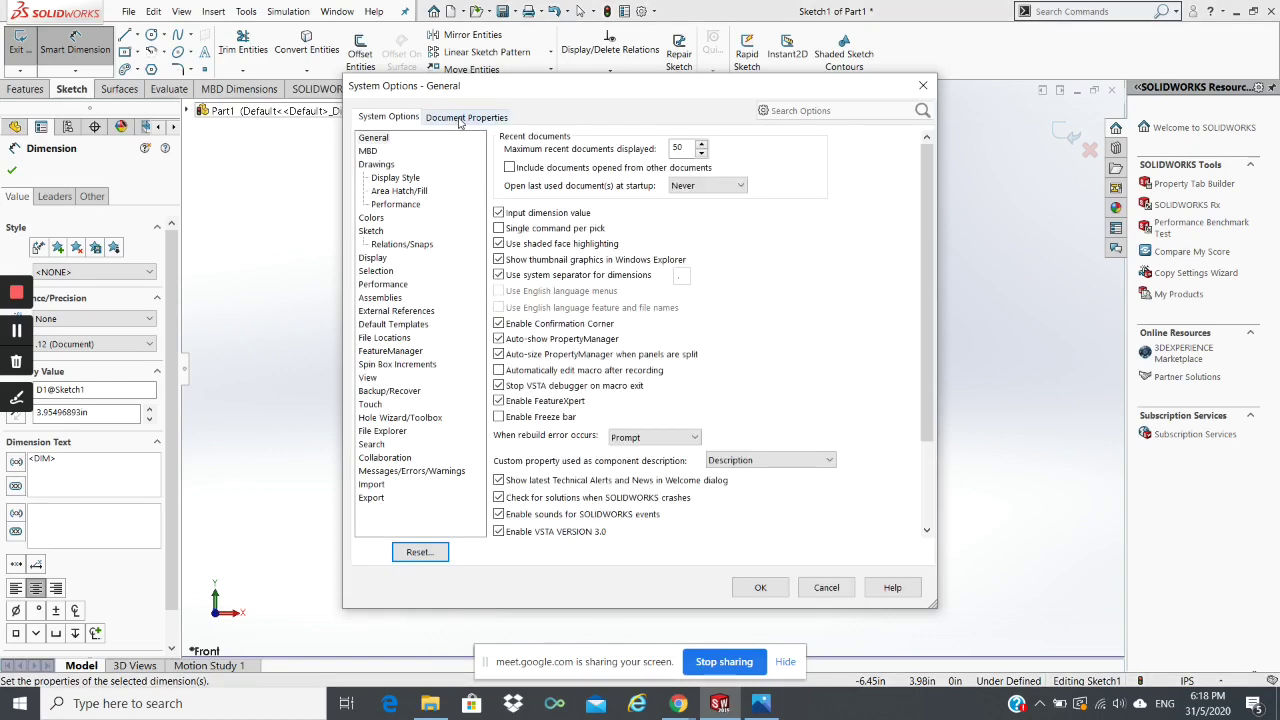
{"action": "left_click", "coordinate": [459, 118]}
{"action": "left_click", "coordinate": [393, 164]}
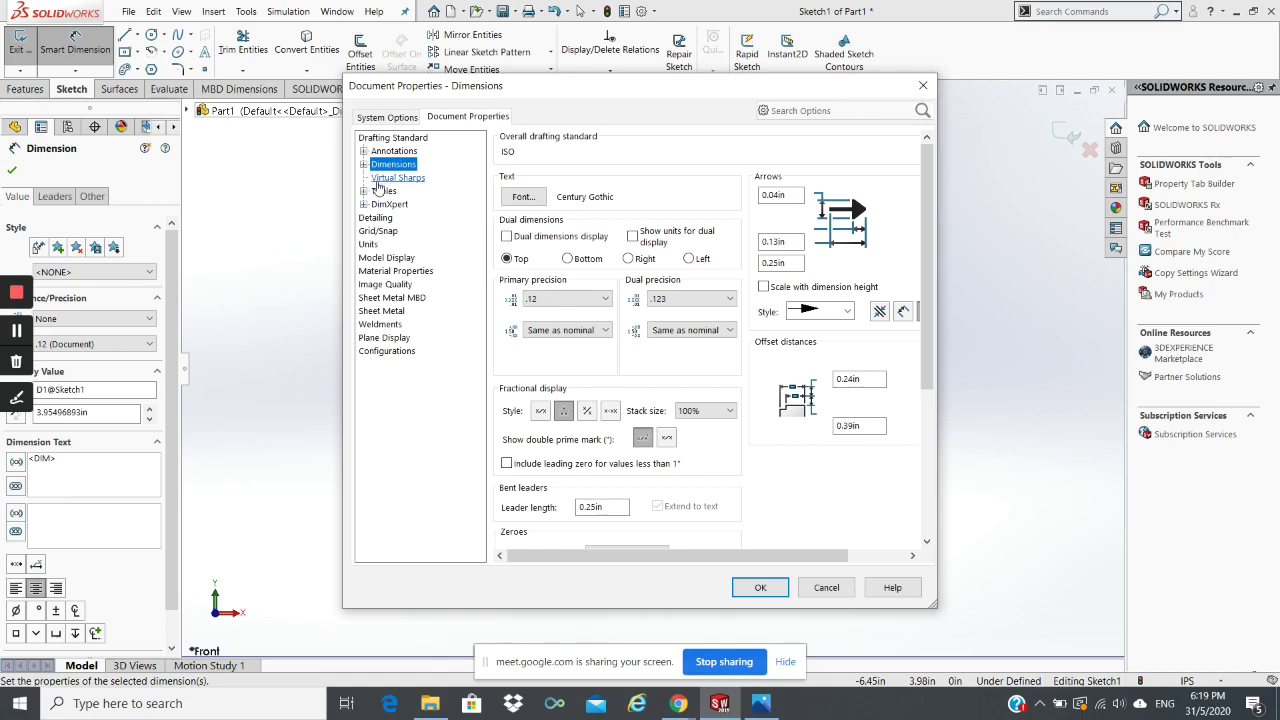
{"action": "left_click", "coordinate": [372, 245]}
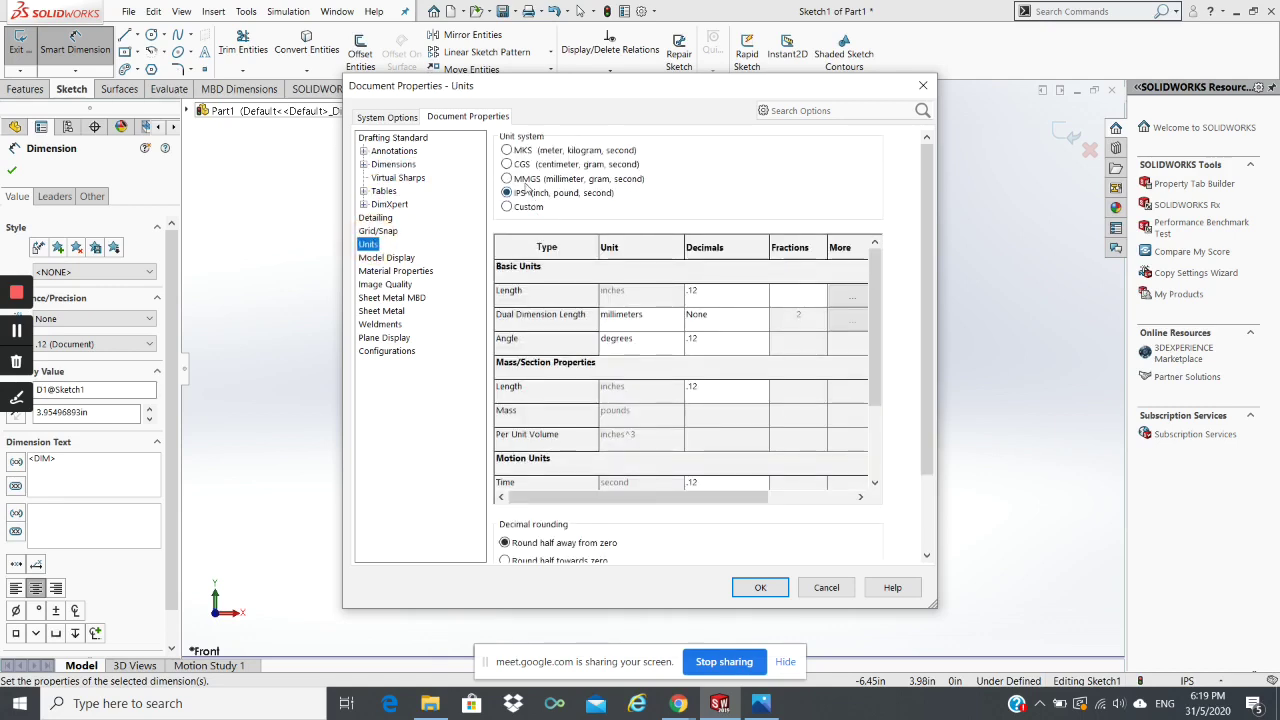
{"action": "left_click", "coordinate": [526, 181]}
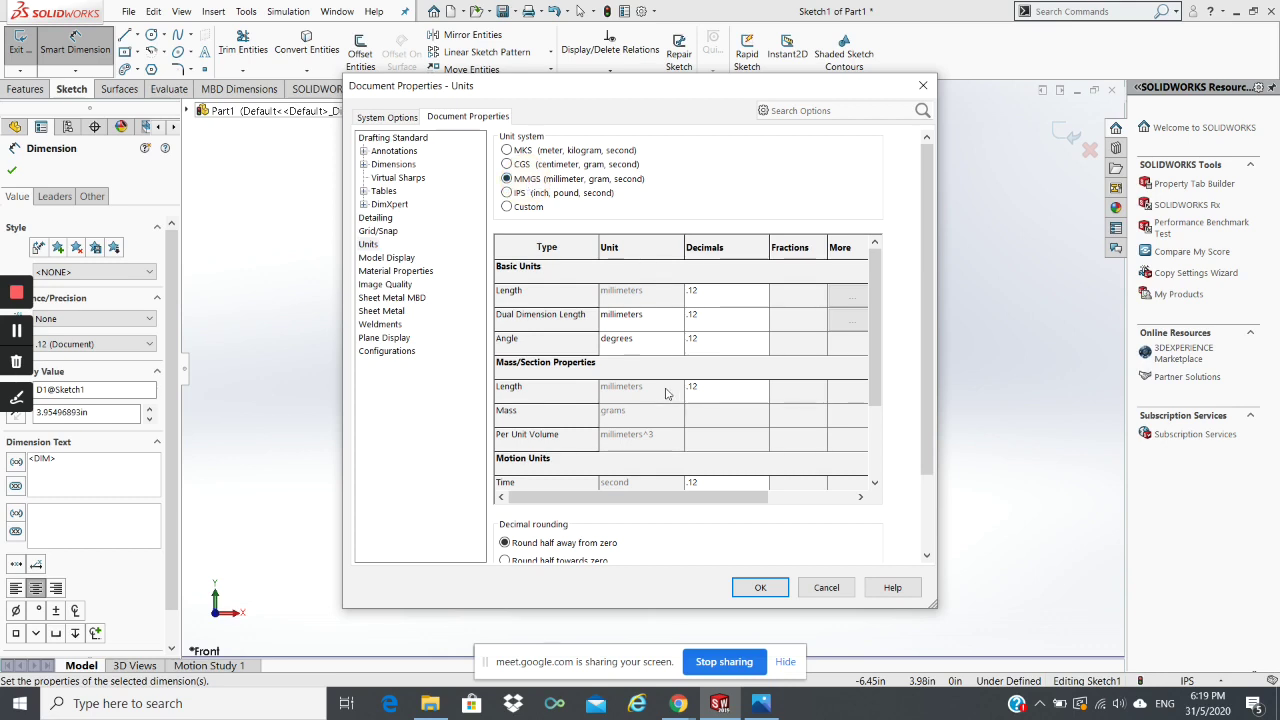
{"action": "left_click", "coordinate": [768, 590]}
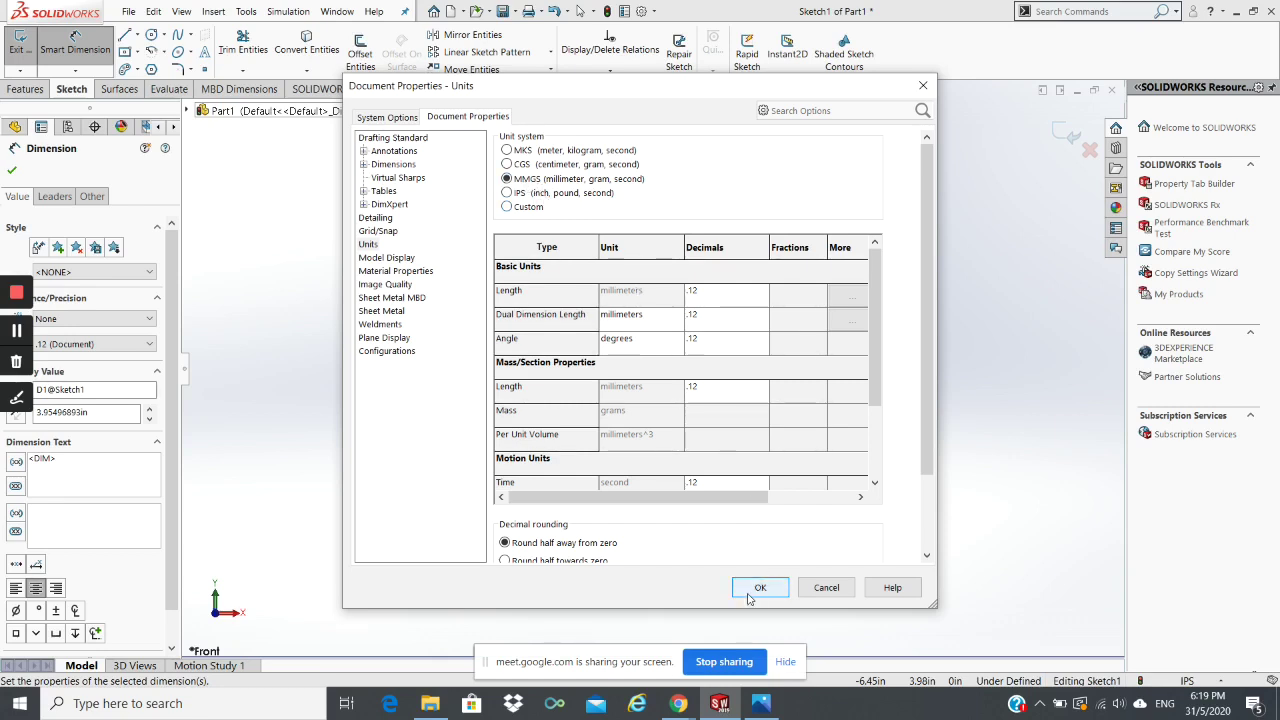
{"action": "left_click", "coordinate": [762, 586]}
Step: Reopen Options to confirm the document units are MMGS
{"action": "left_click", "coordinate": [246, 11]}
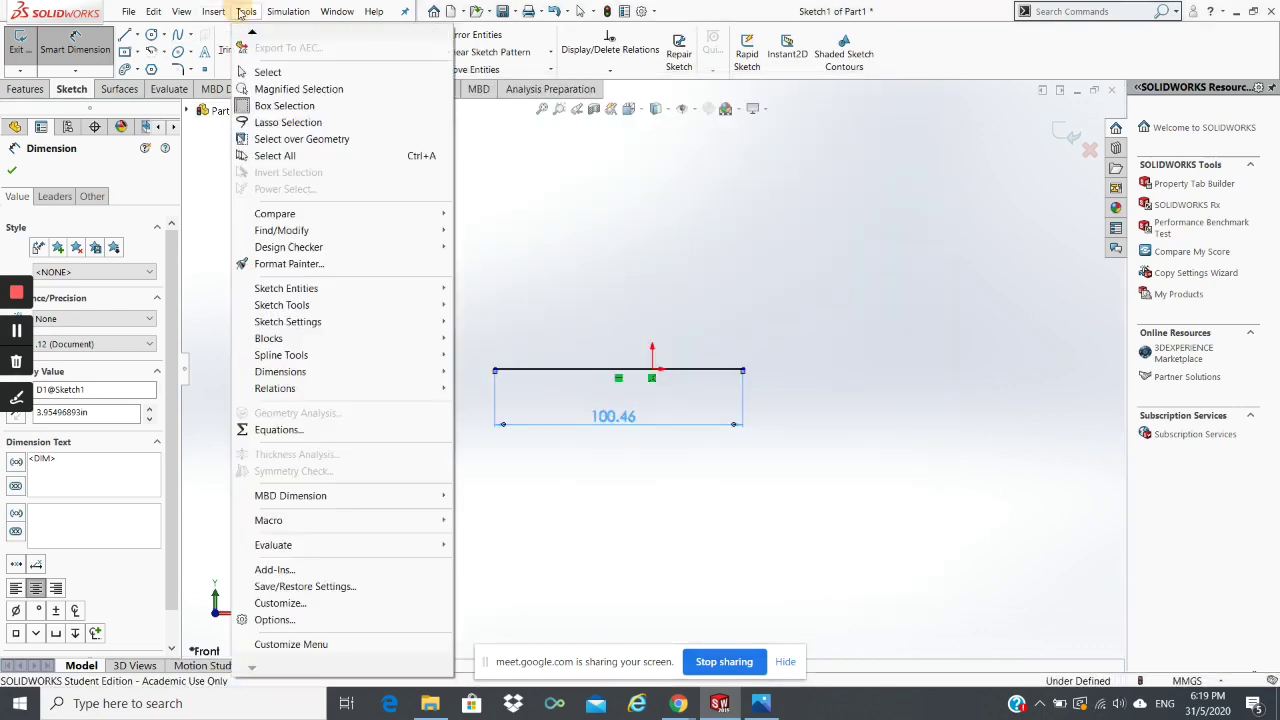
{"action": "left_click", "coordinate": [272, 620]}
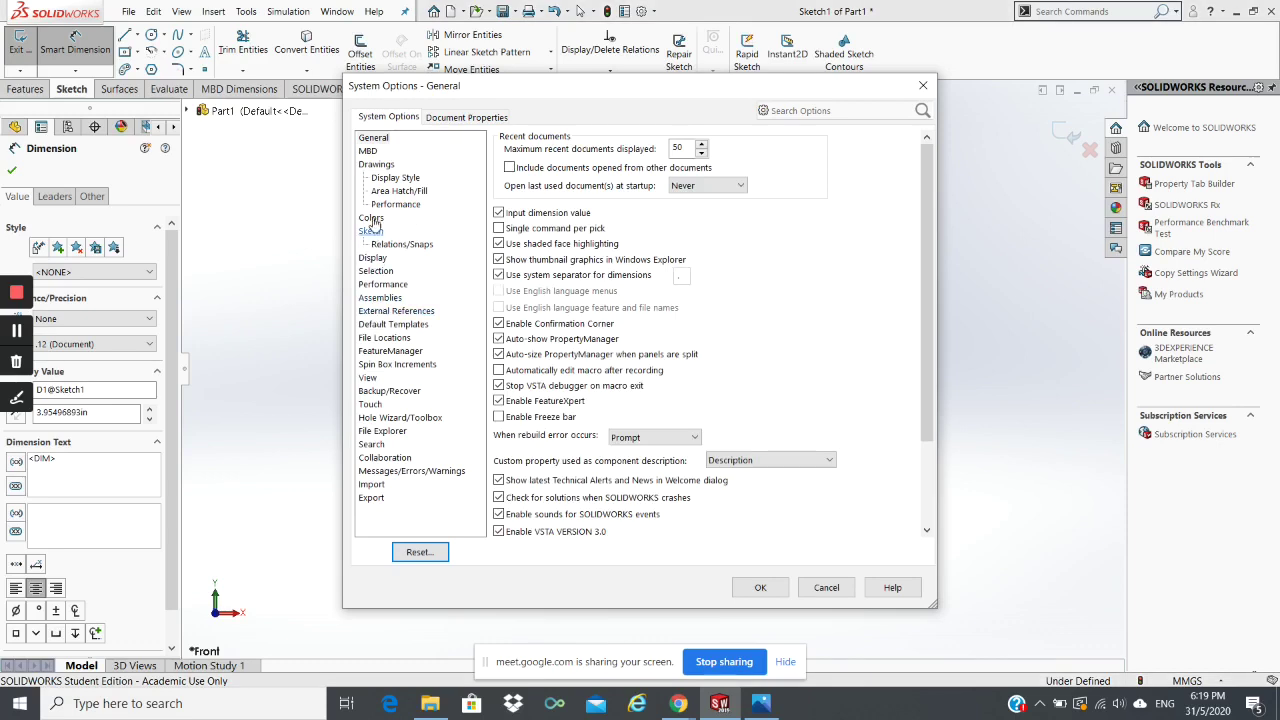
{"action": "left_click", "coordinate": [466, 117]}
{"action": "left_click", "coordinate": [368, 245]}
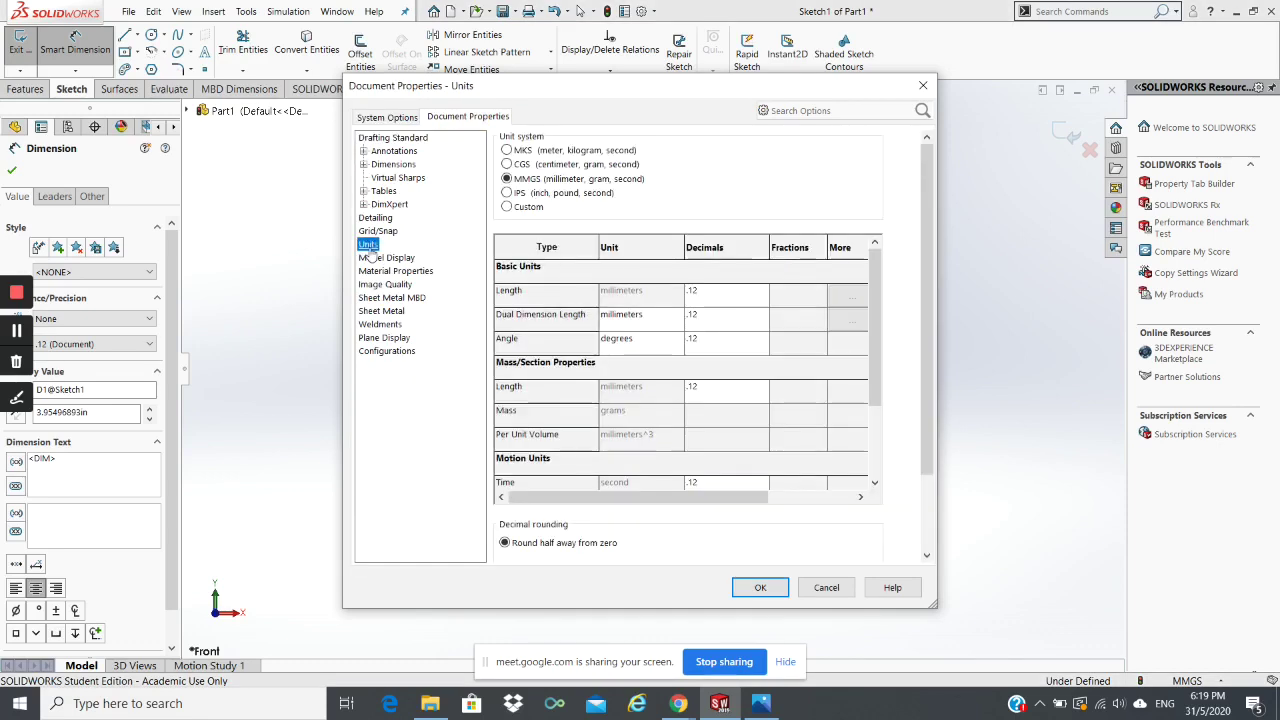
{"action": "left_click", "coordinate": [764, 588]}
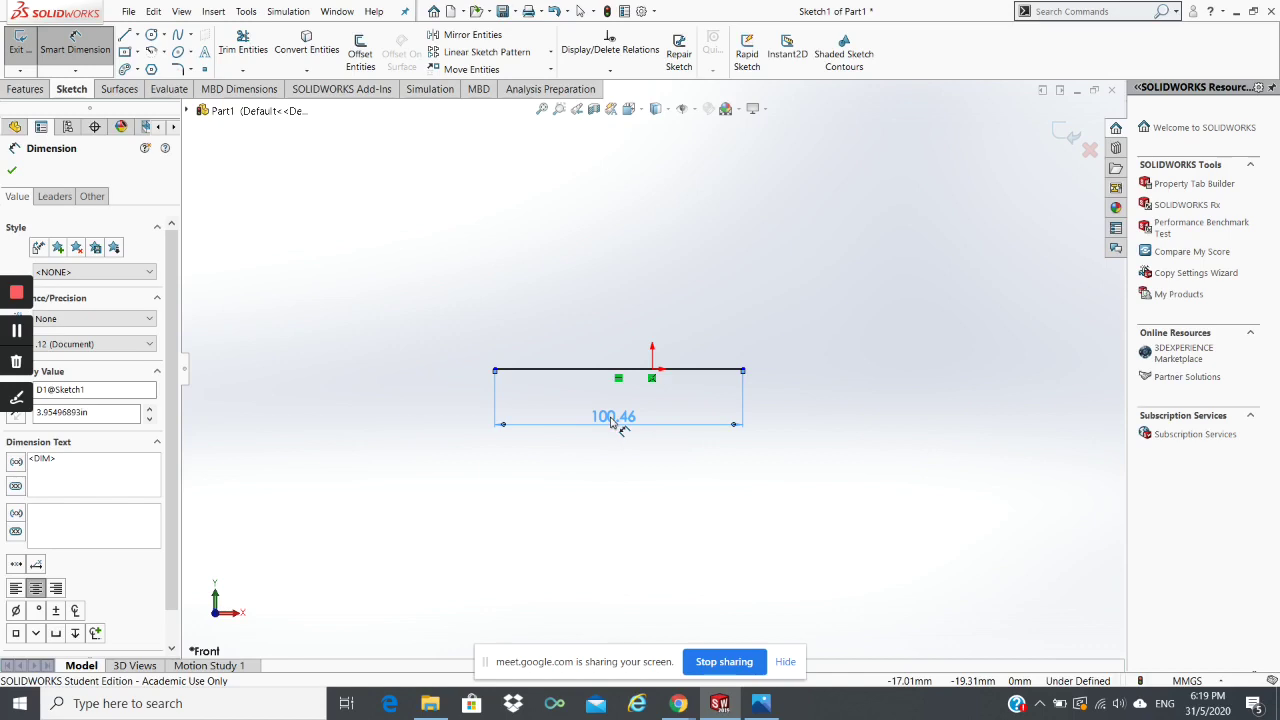
Step: Change the base line's length dimension to 70 mm
{"action": "double_click", "coordinate": [612, 419]}
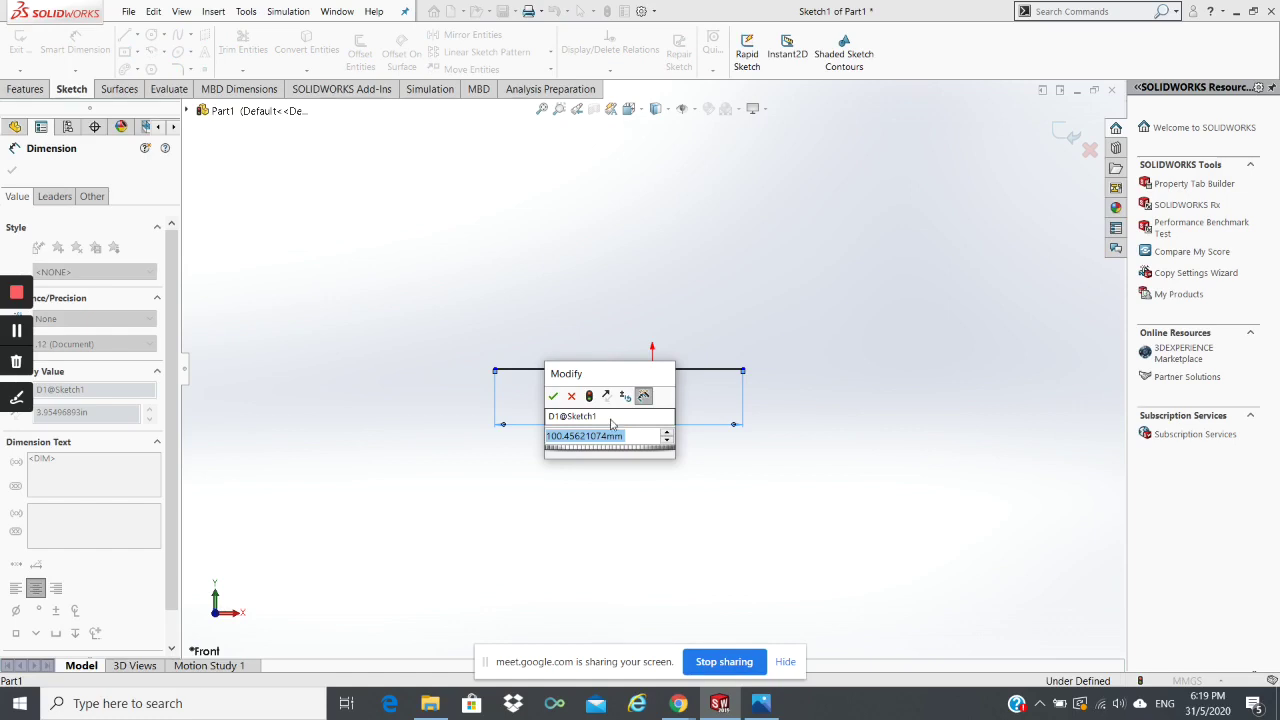
{"action": "type", "text": "70"}
{"action": "key", "text": "Return"}
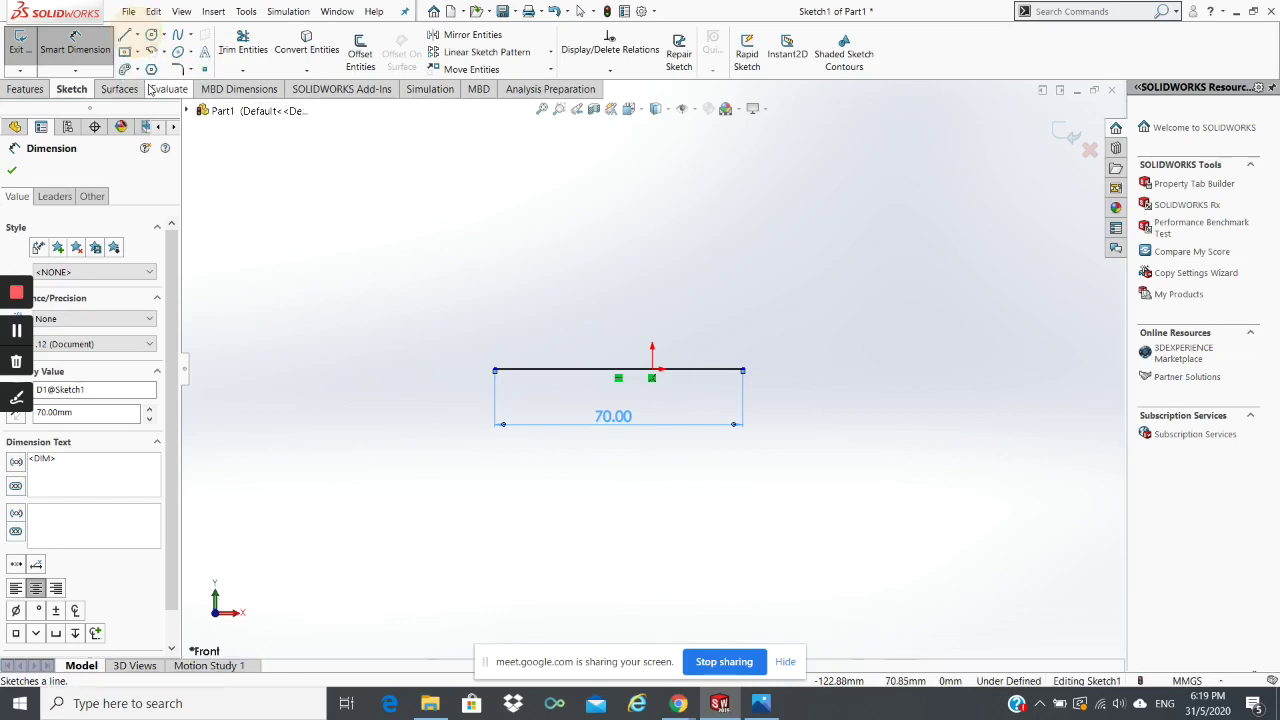
{"action": "left_click", "coordinate": [137, 38]}
{"action": "left_click", "coordinate": [148, 49]}
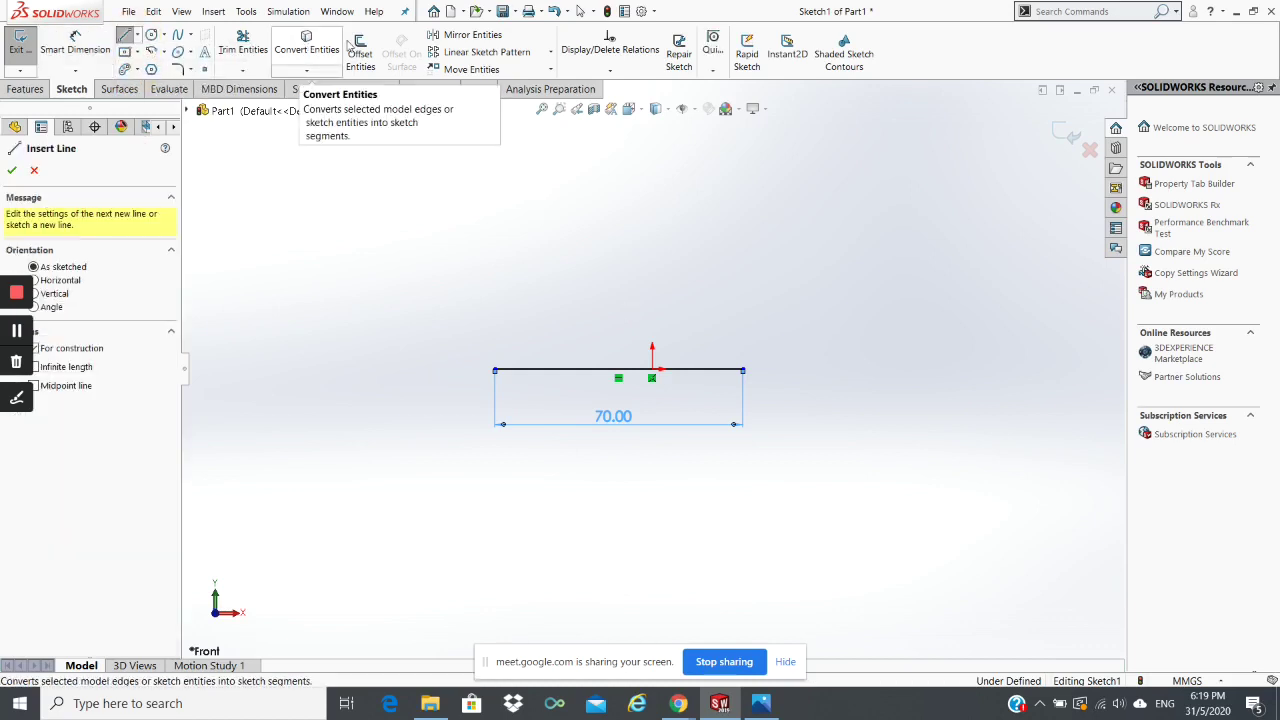
Step: Draw a vertical construction line up from the base line's right end
{"action": "left_click", "coordinate": [742, 370]}
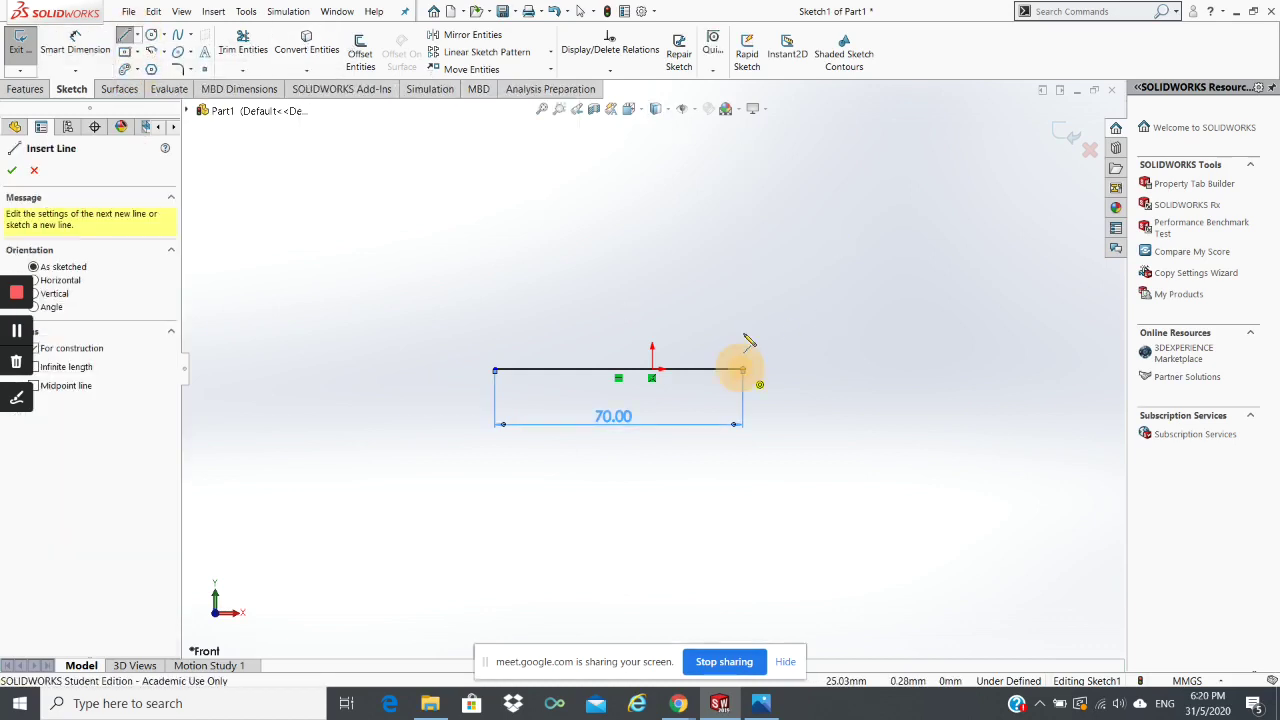
{"action": "left_click", "coordinate": [743, 155]}
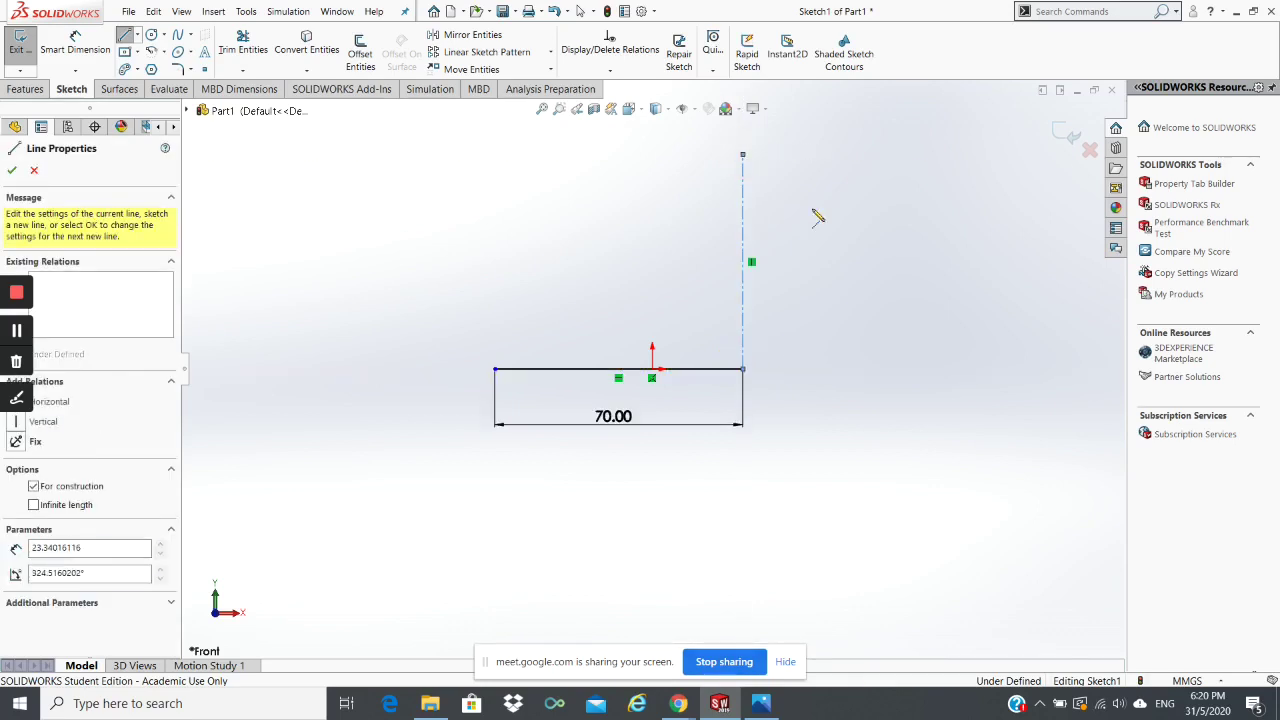
{"action": "key", "text": "Escape"}
{"action": "key", "text": "Escape"}
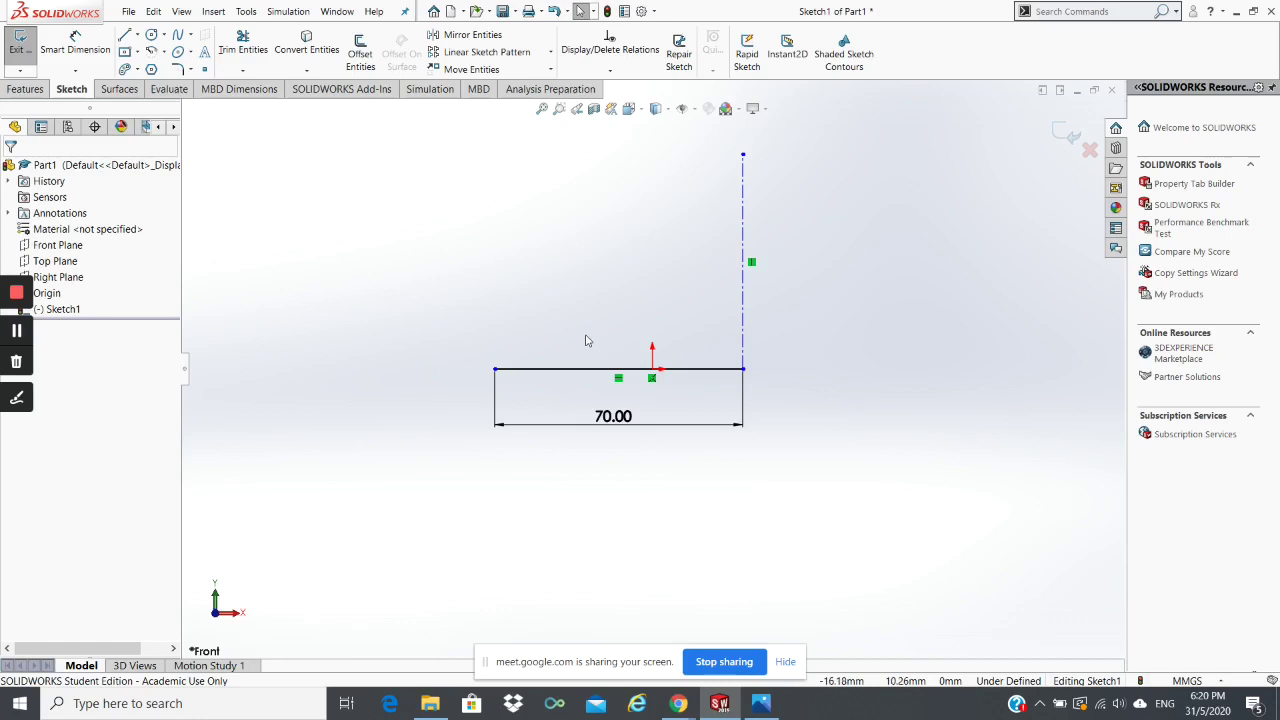
{"action": "left_click", "coordinate": [135, 35]}
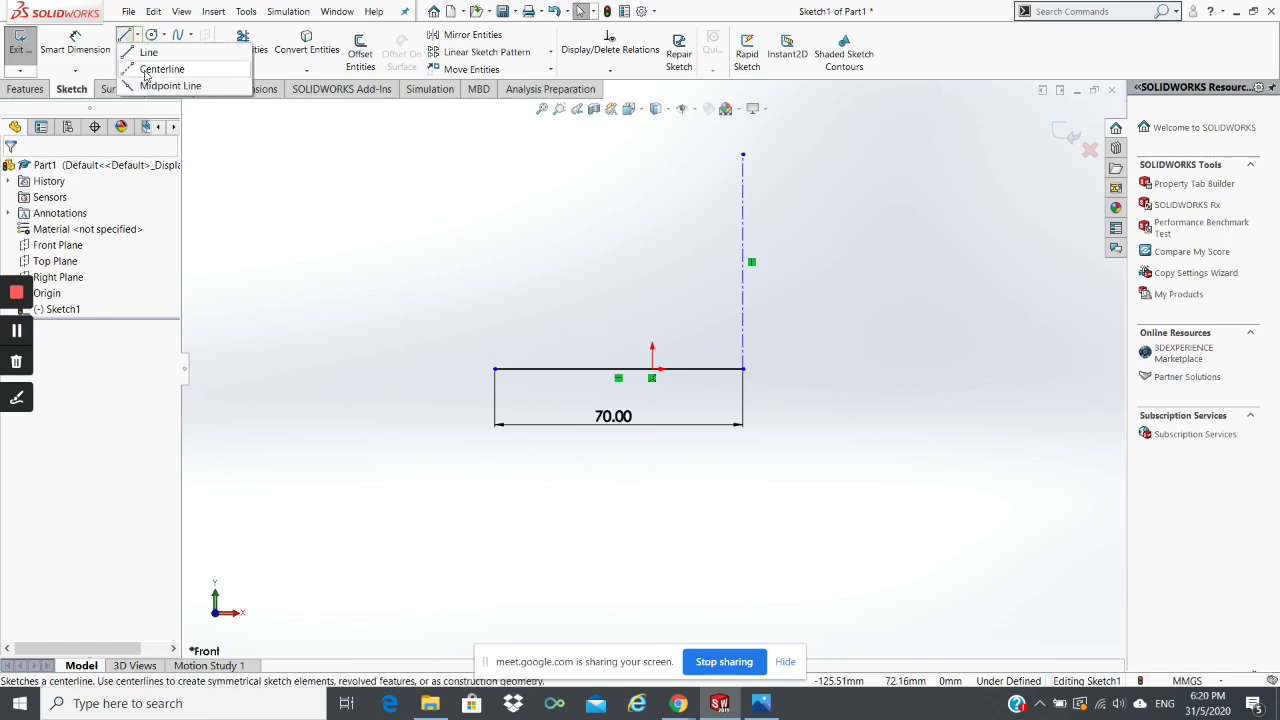
{"action": "key", "text": "l"}
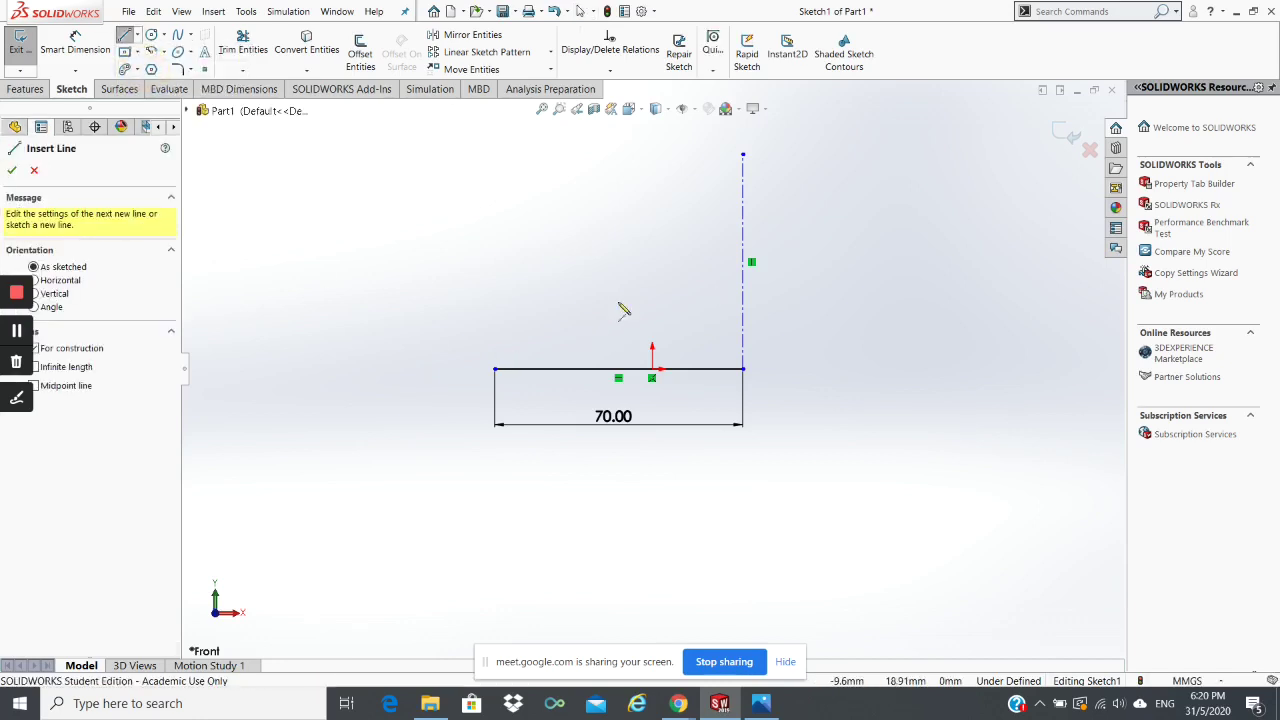
{"action": "left_click", "coordinate": [618, 302]}
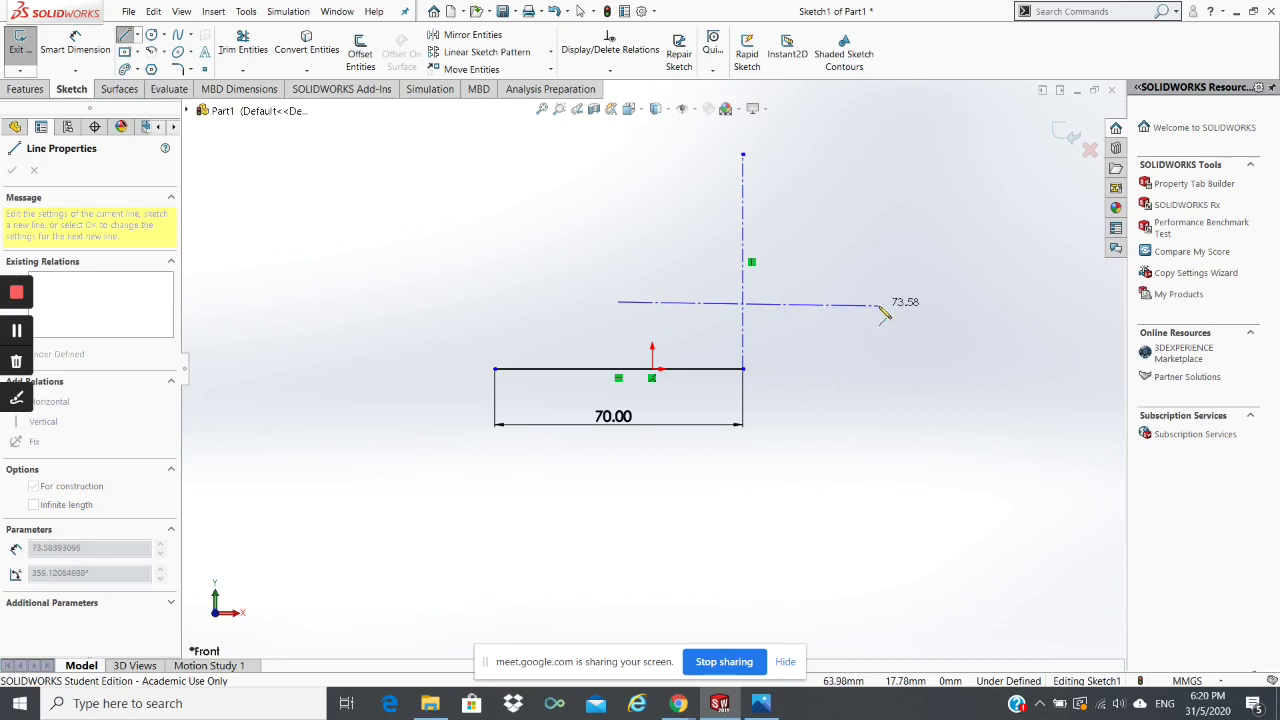
{"action": "left_click", "coordinate": [878, 305]}
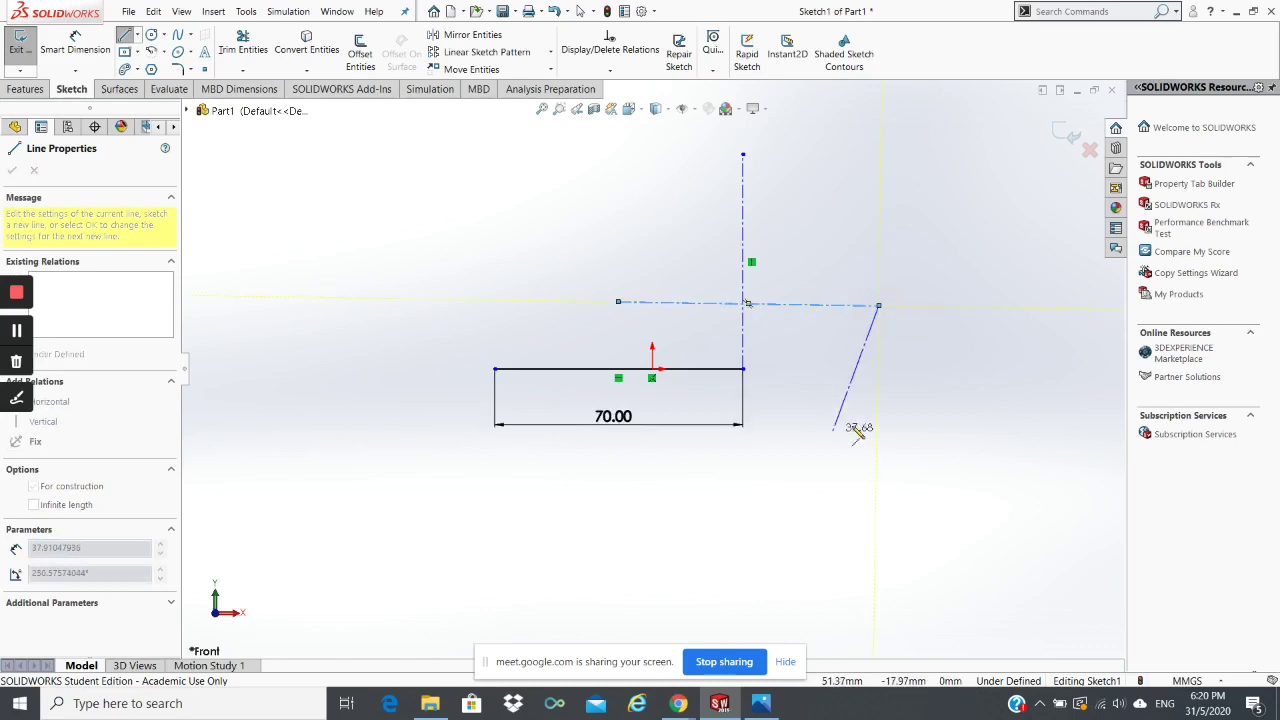
{"action": "key", "text": "Escape"}
{"action": "key", "text": "Escape"}
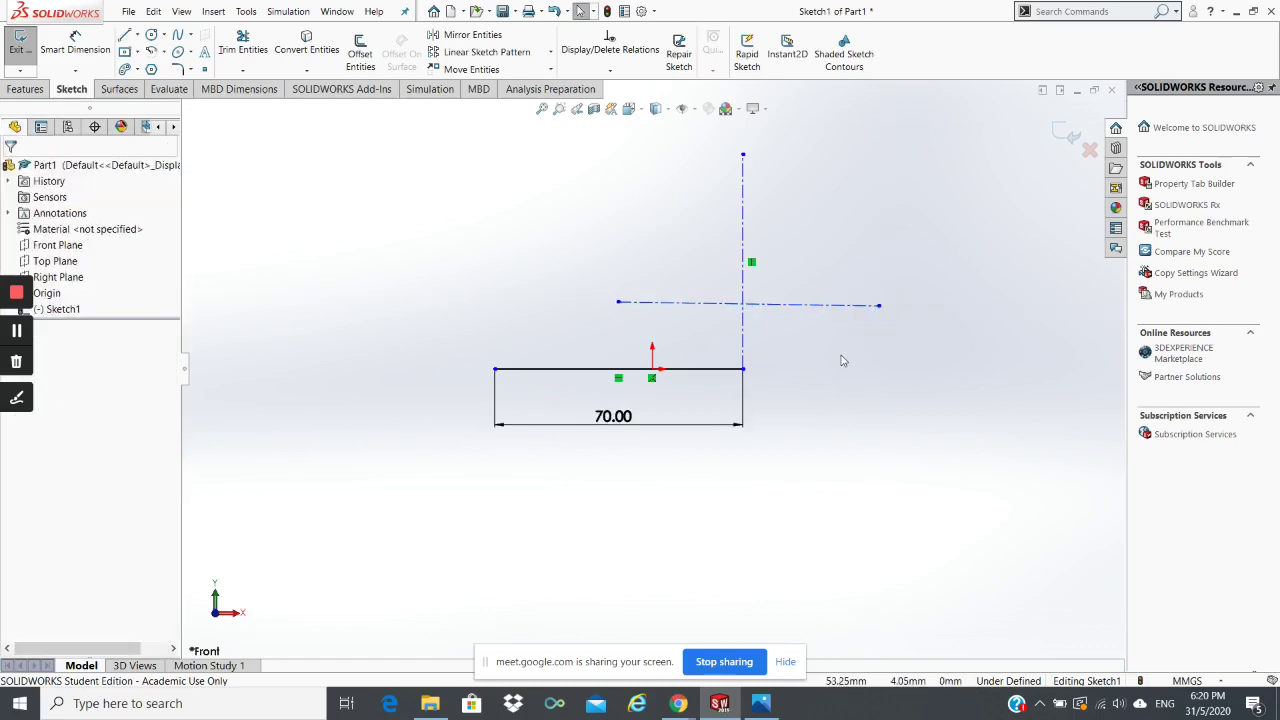
{"action": "key", "text": "ctrl+z"}
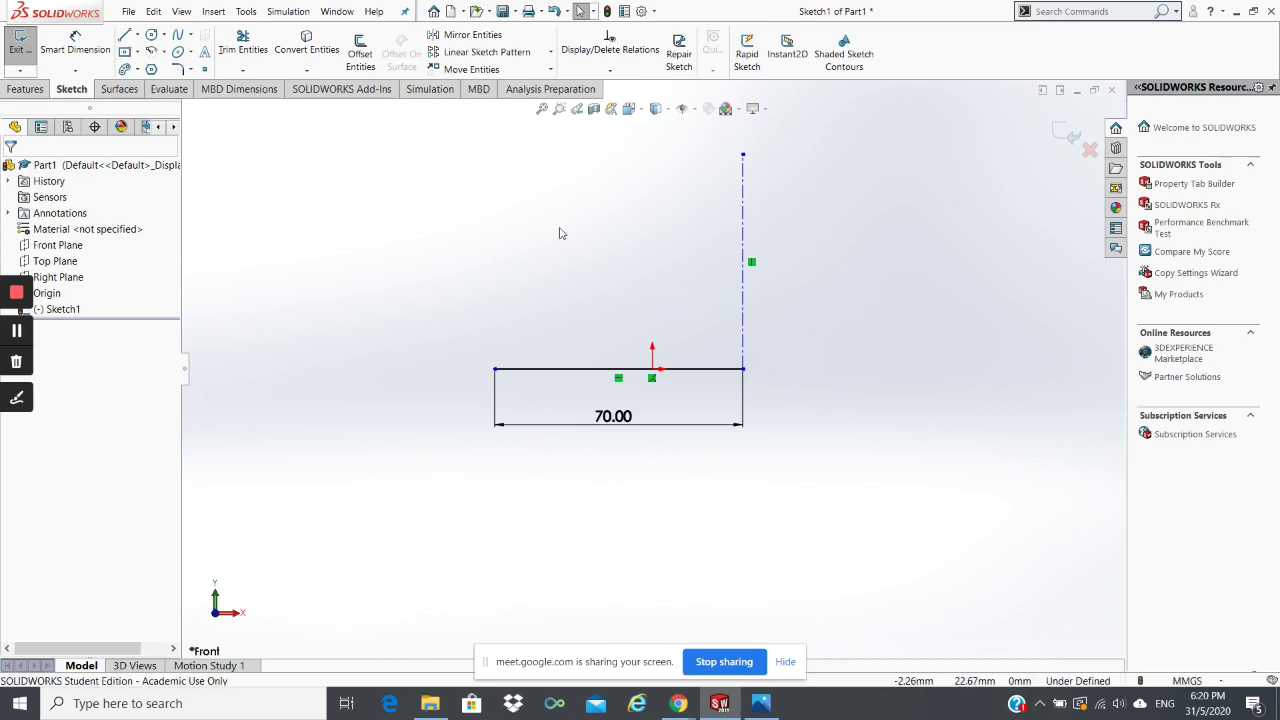
Step: Draw a horizontal centerline across the vertical line, then view the reference drawing
{"action": "left_click", "coordinate": [139, 37]}
{"action": "left_click", "coordinate": [145, 47]}
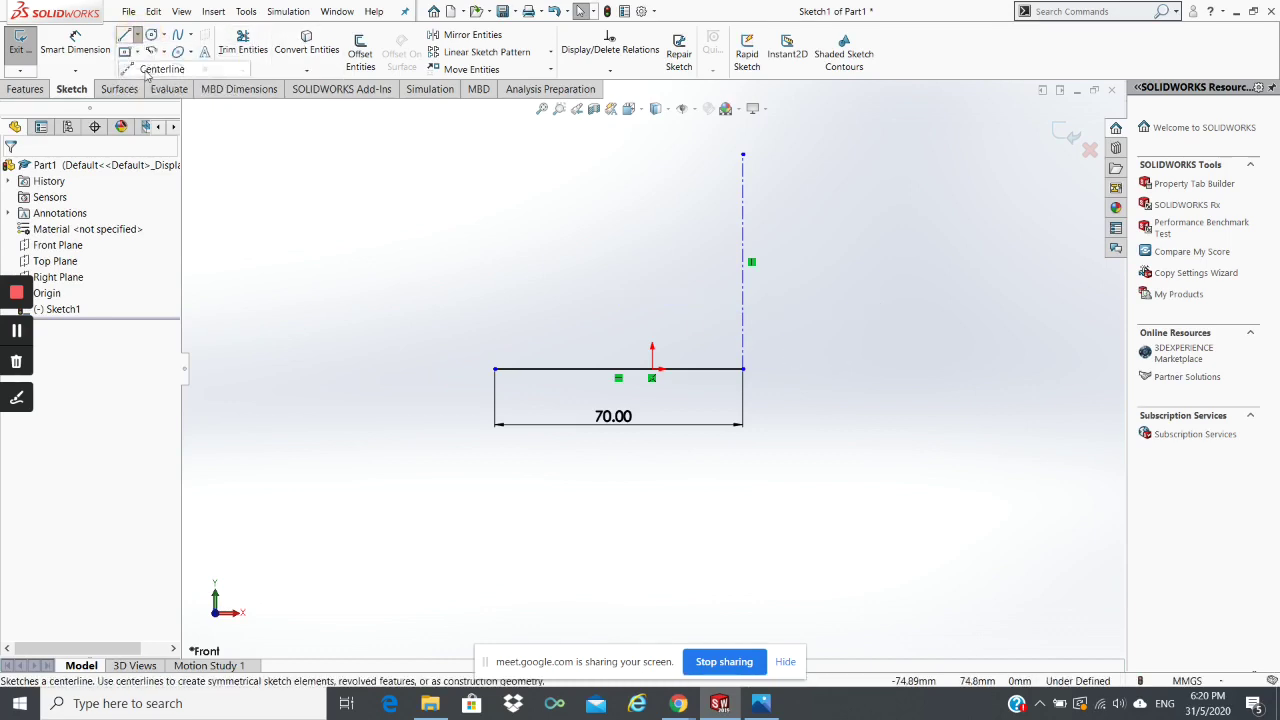
{"action": "left_click", "coordinate": [647, 296]}
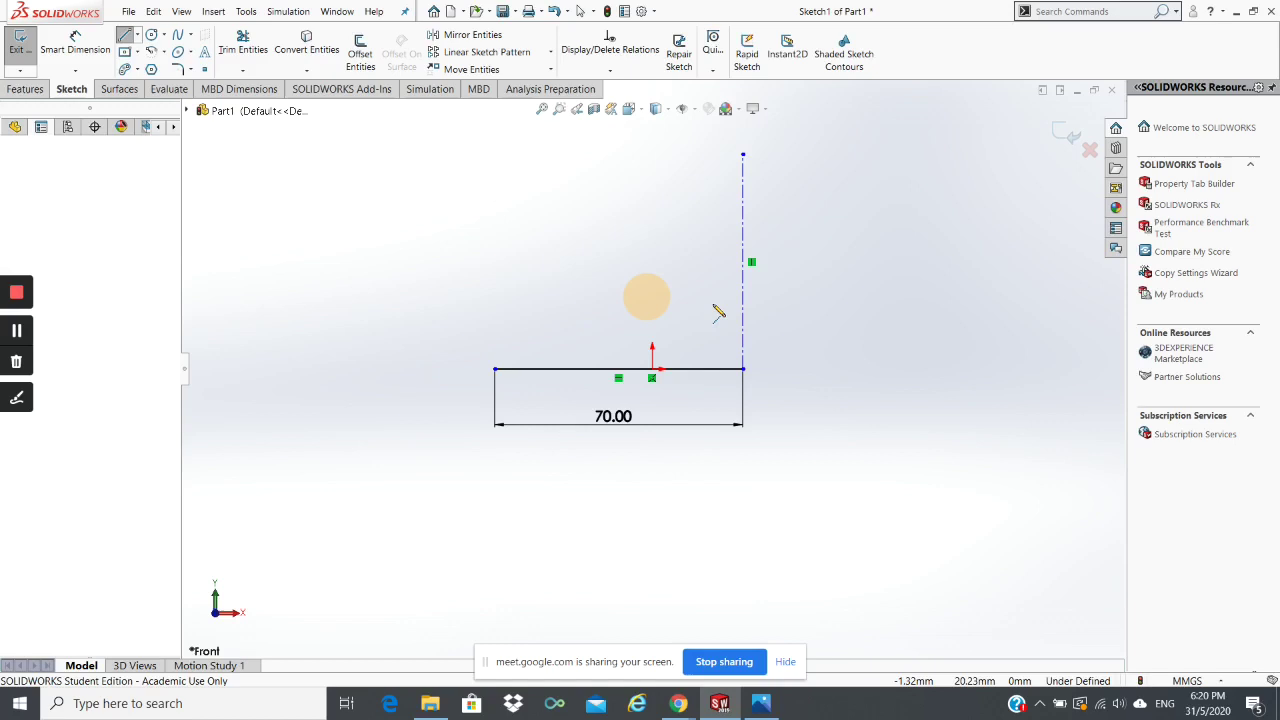
{"action": "left_click", "coordinate": [851, 298]}
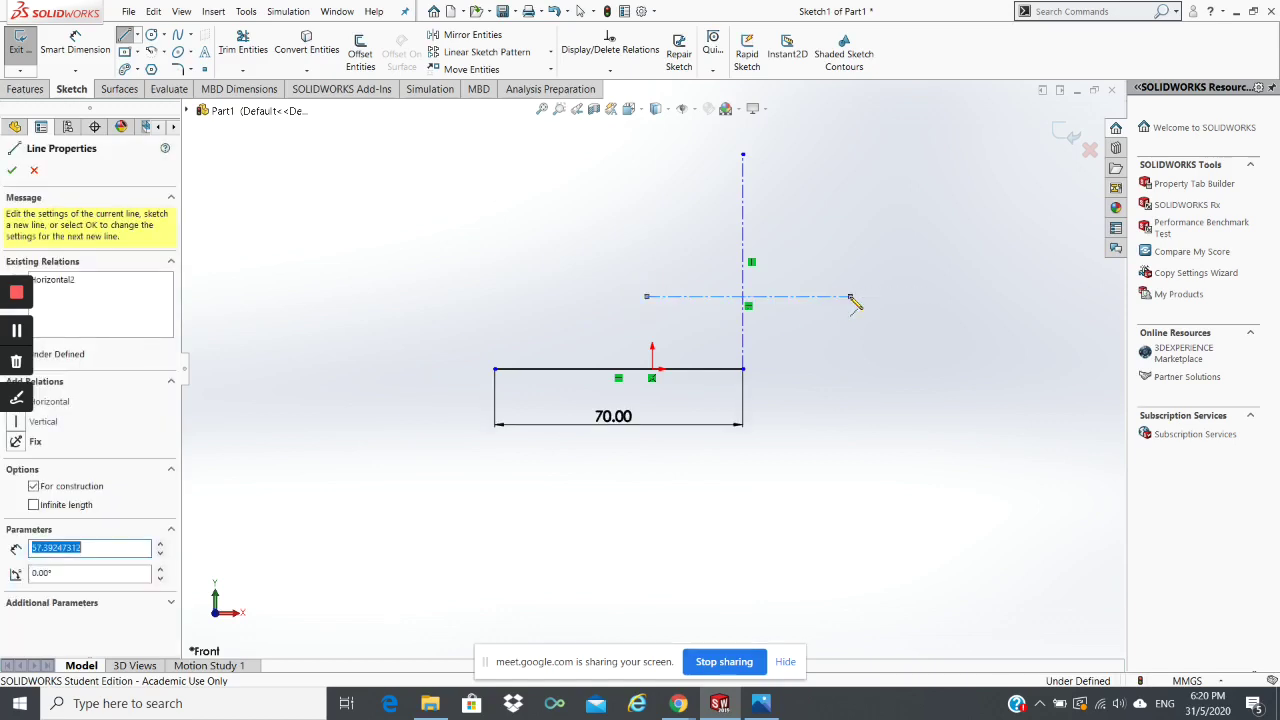
{"action": "key", "text": "Escape"}
{"action": "key", "text": "Escape"}
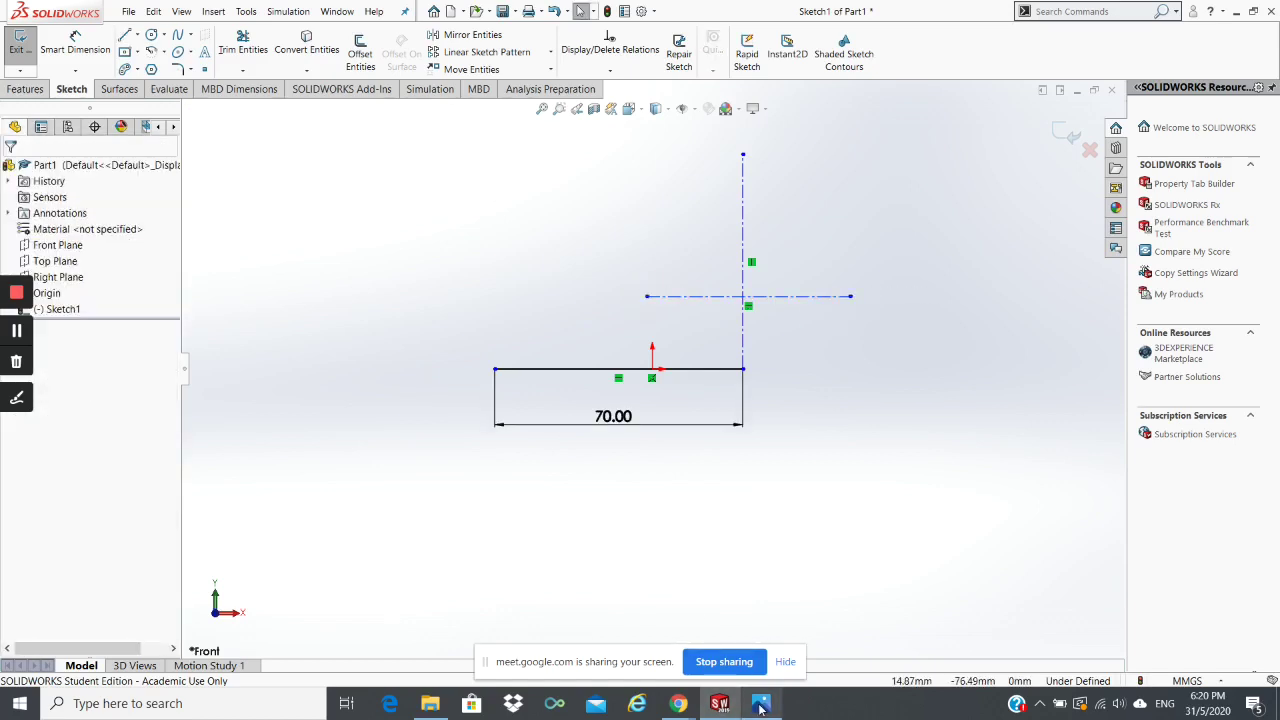
{"action": "left_click", "coordinate": [761, 703]}
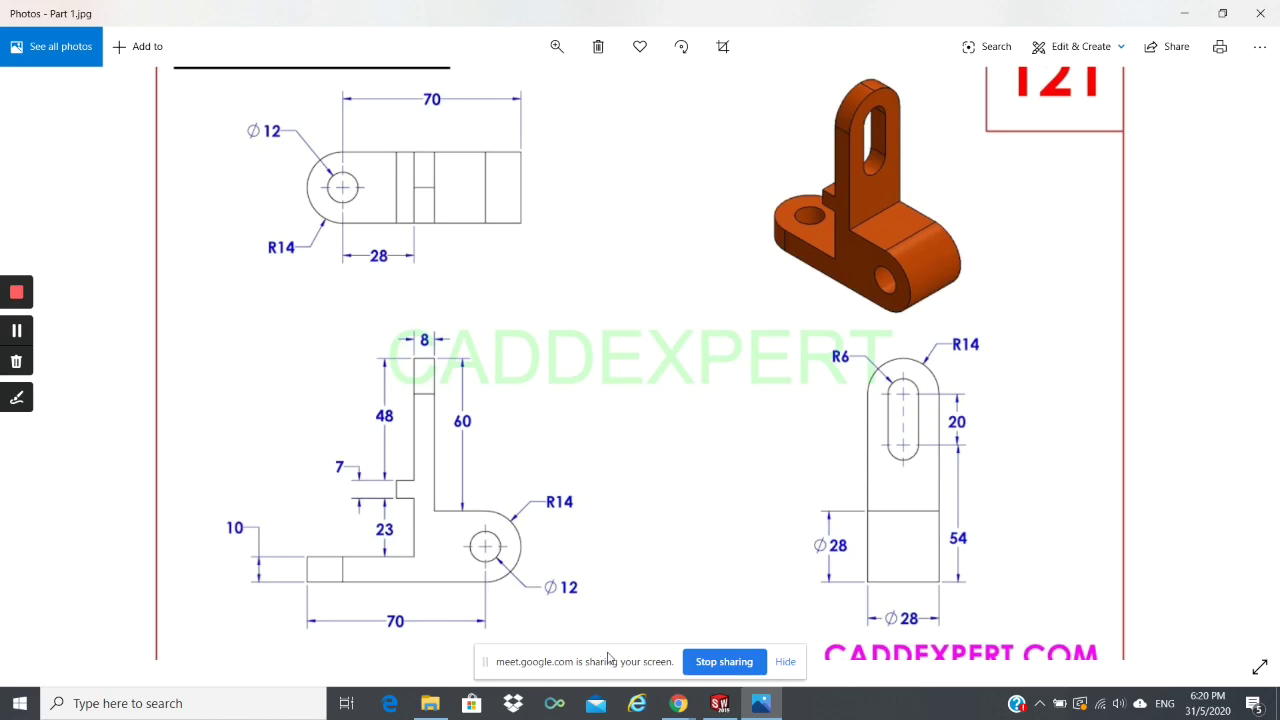
Step: Dimension the horizontal centerline 14 mm above the base line with Smart Dimension
{"action": "left_click", "coordinate": [720, 704]}
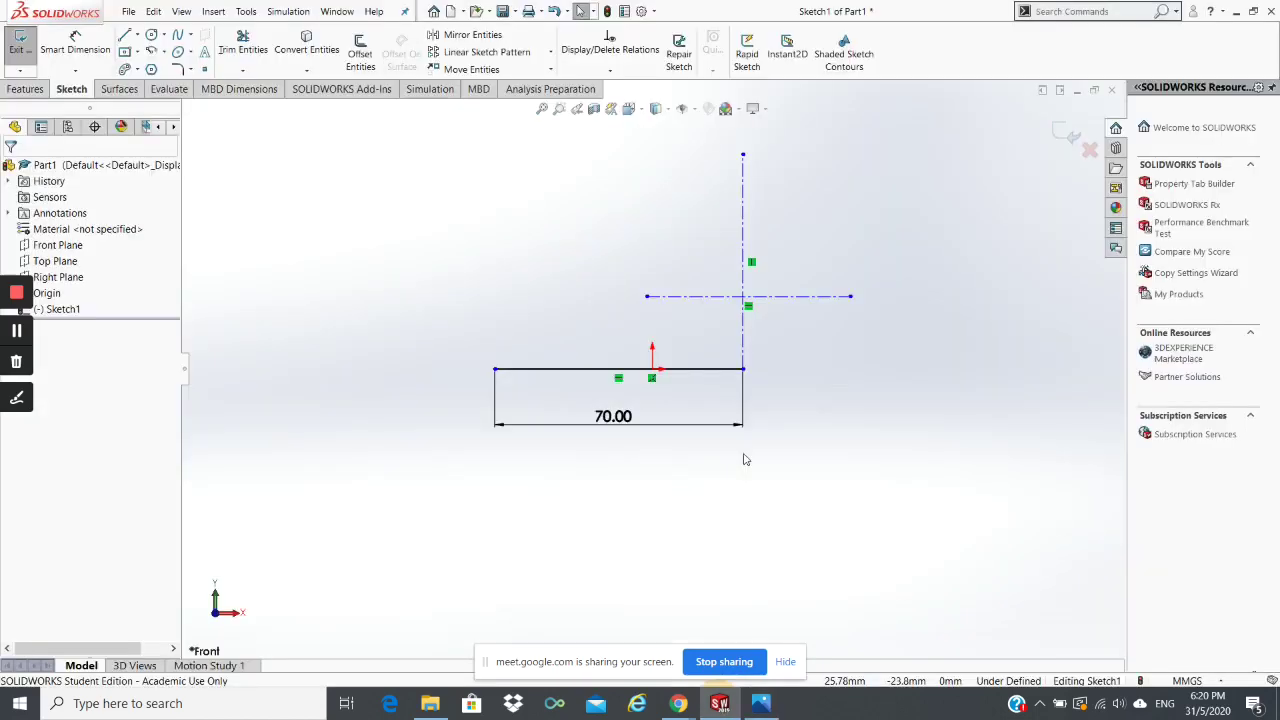
{"action": "left_click", "coordinate": [75, 42]}
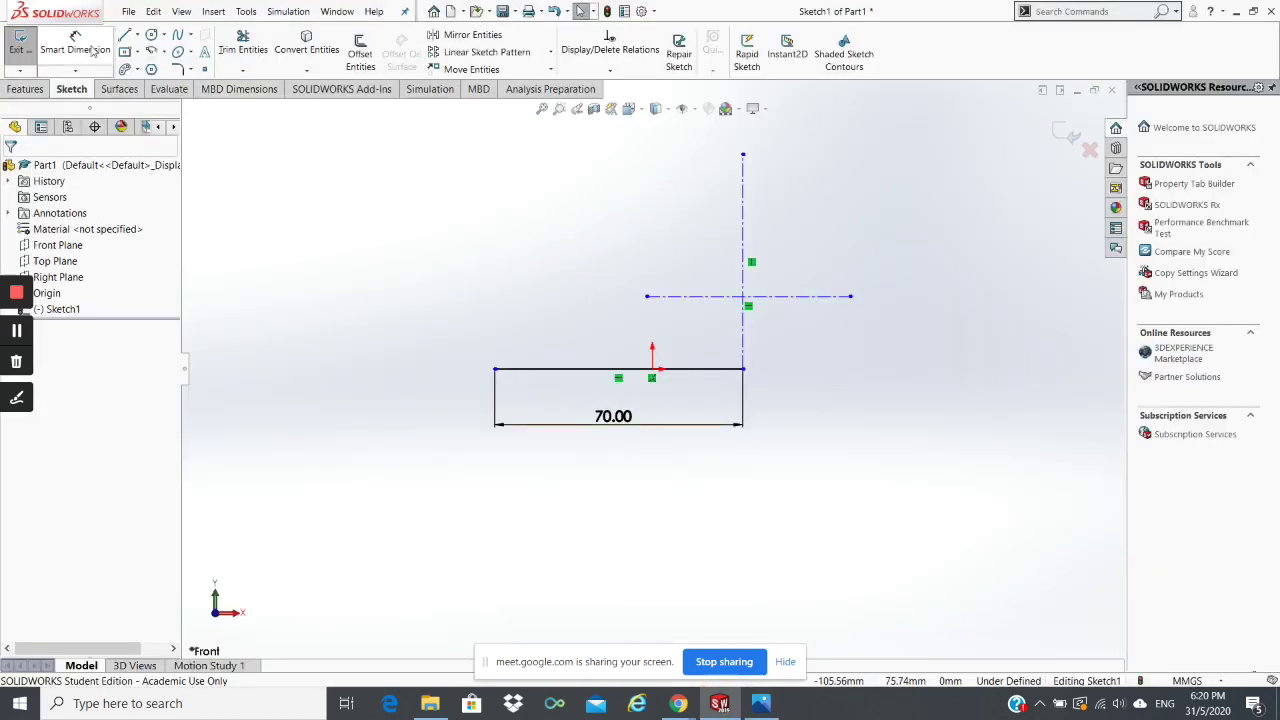
{"action": "left_click", "coordinate": [747, 298]}
{"action": "left_click", "coordinate": [800, 296]}
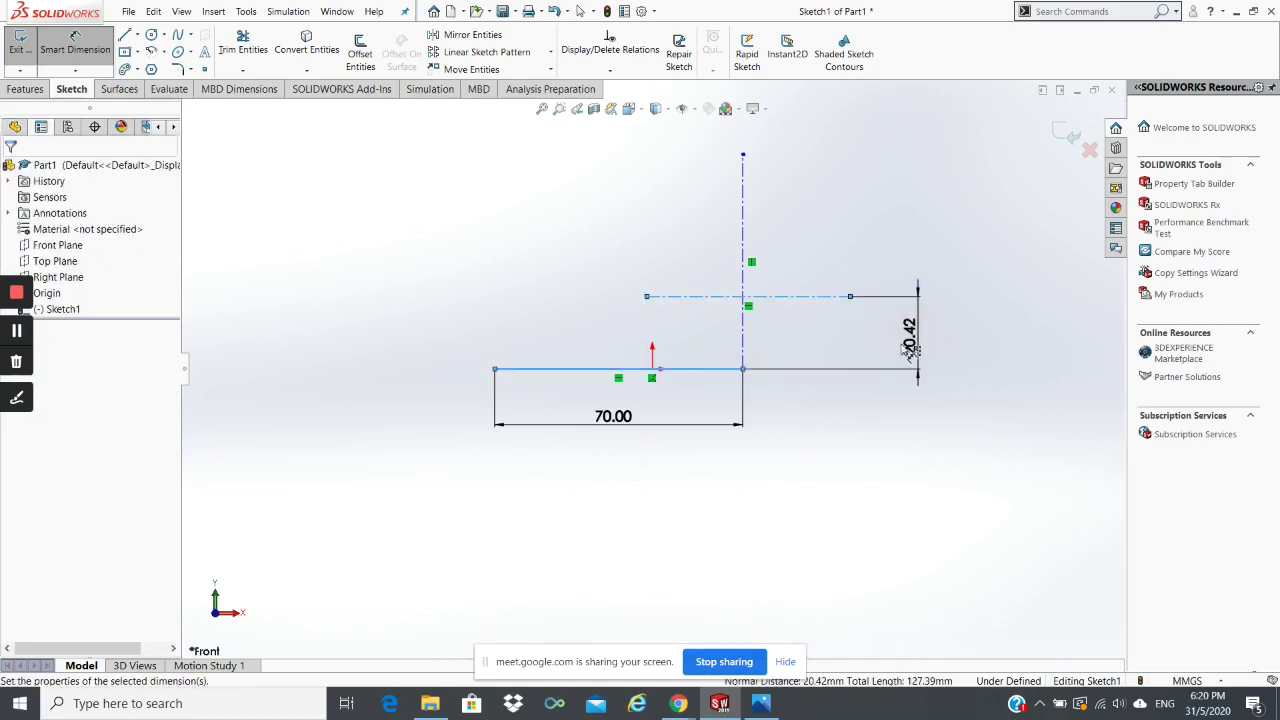
{"action": "left_click", "coordinate": [894, 345]}
{"action": "type", "text": "14"}
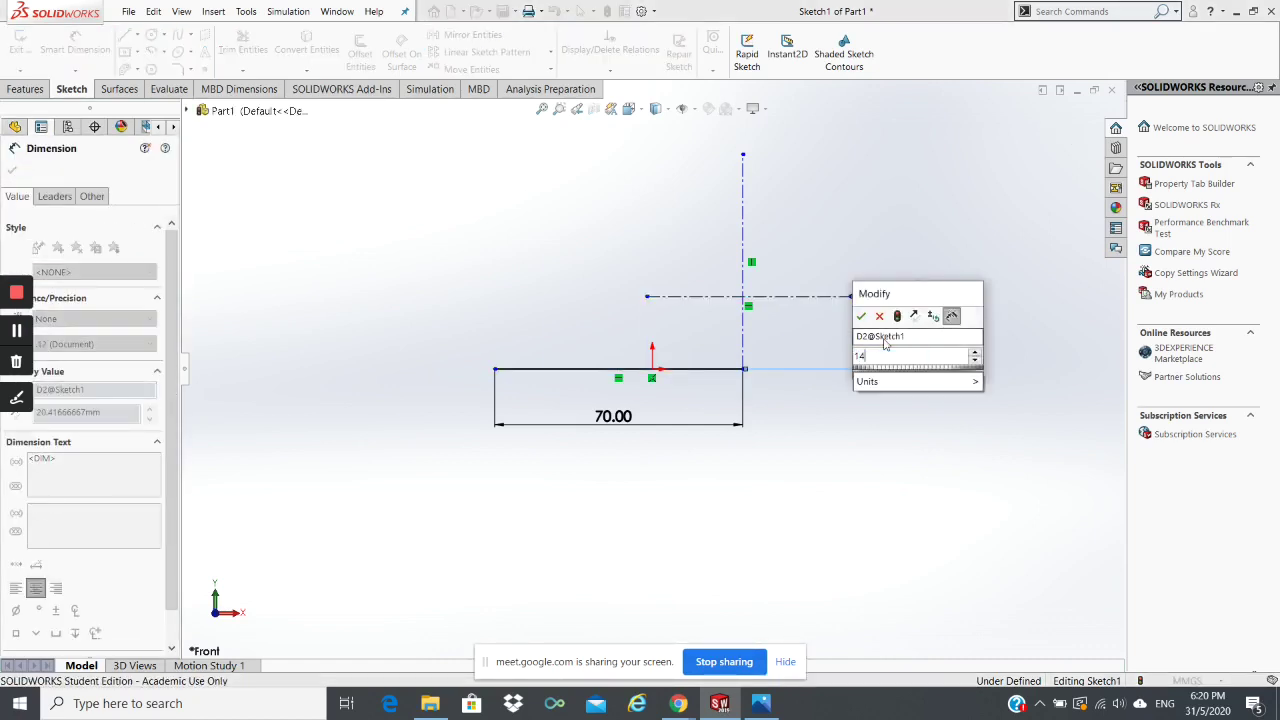
{"action": "key", "text": "Return"}
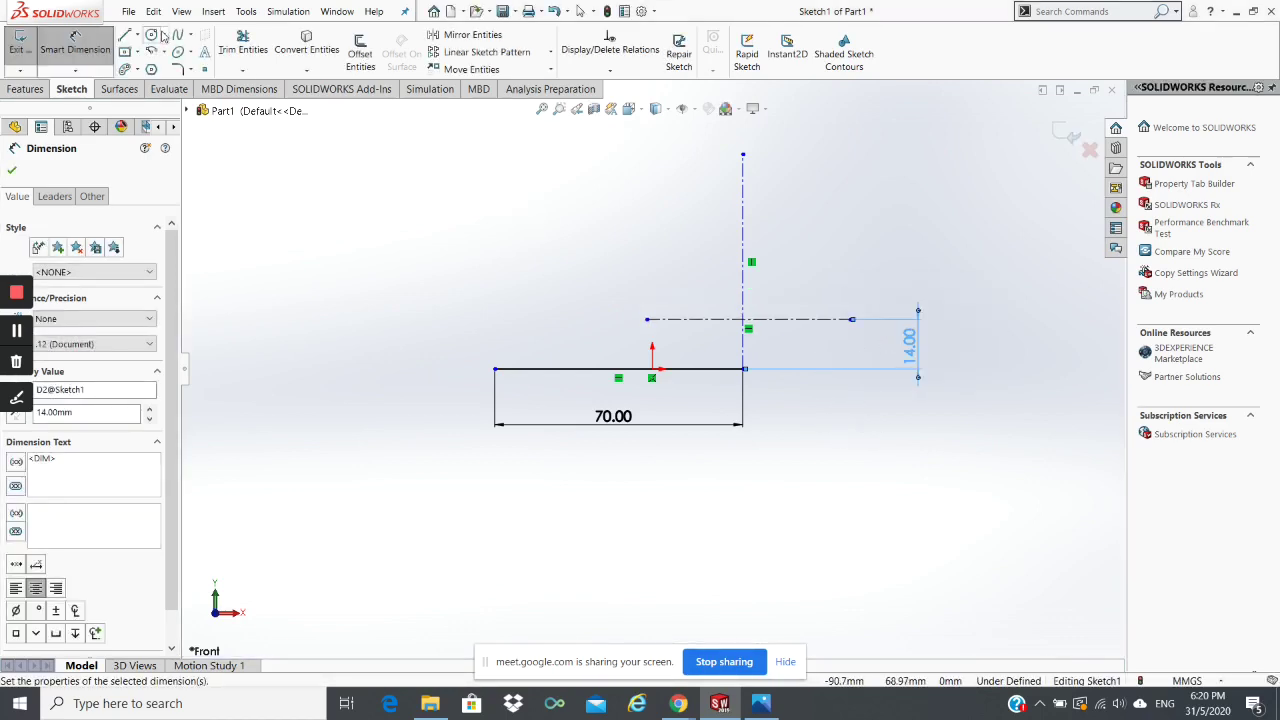
{"action": "left_click", "coordinate": [161, 35]}
{"action": "left_click", "coordinate": [190, 35]}
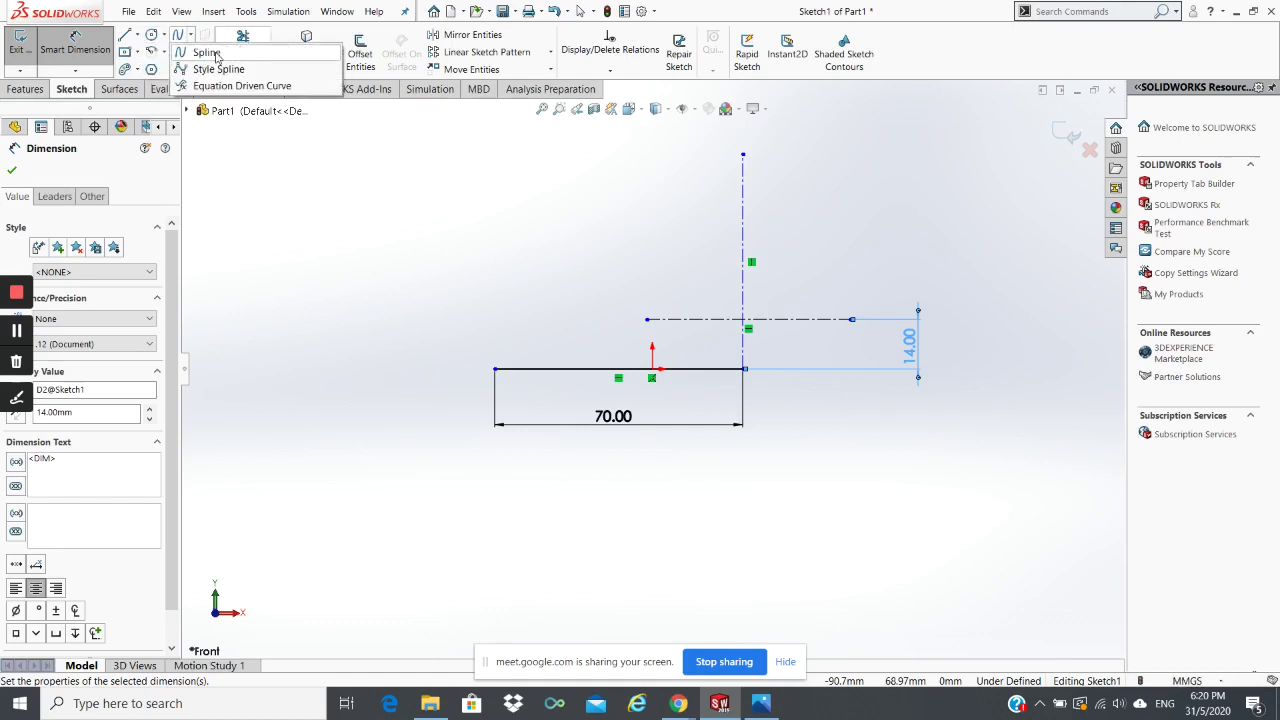
{"action": "left_click", "coordinate": [12, 172]}
{"action": "left_click", "coordinate": [163, 52]}
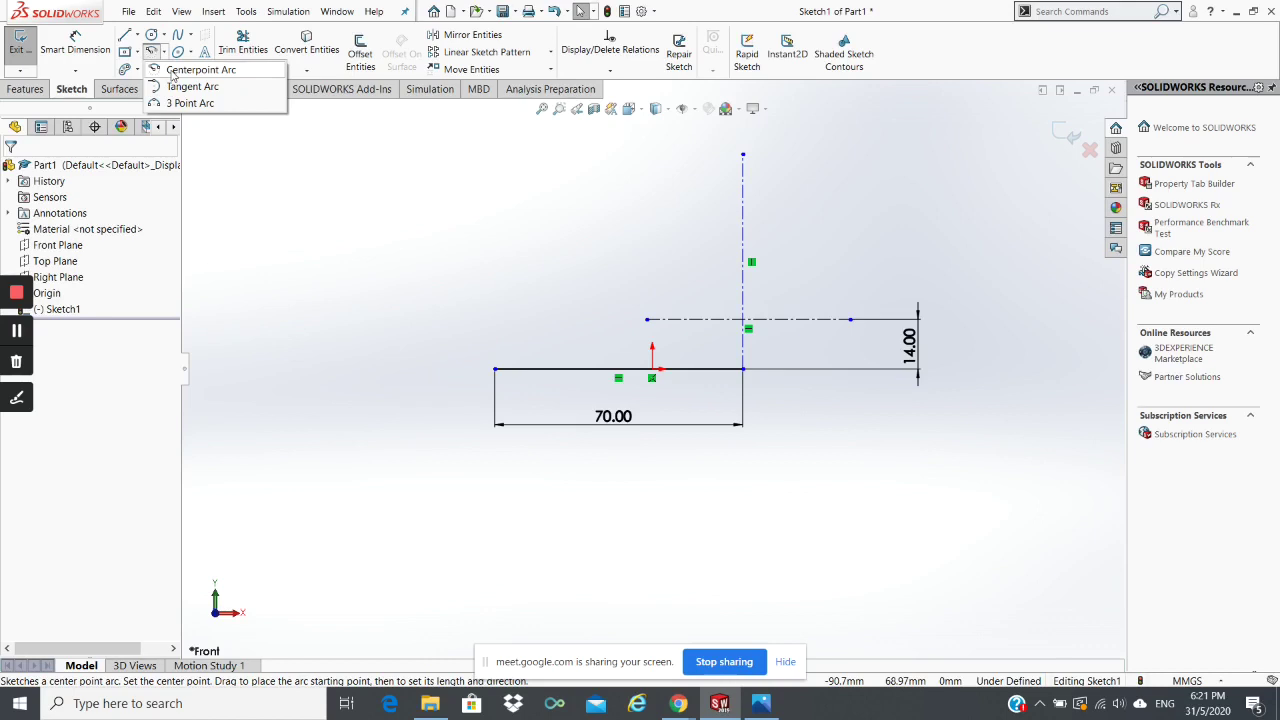
Step: Draw a 180° centre-point arc on the centerline intersection, from the base line's right end to the vertical centerline
{"action": "left_click", "coordinate": [163, 104]}
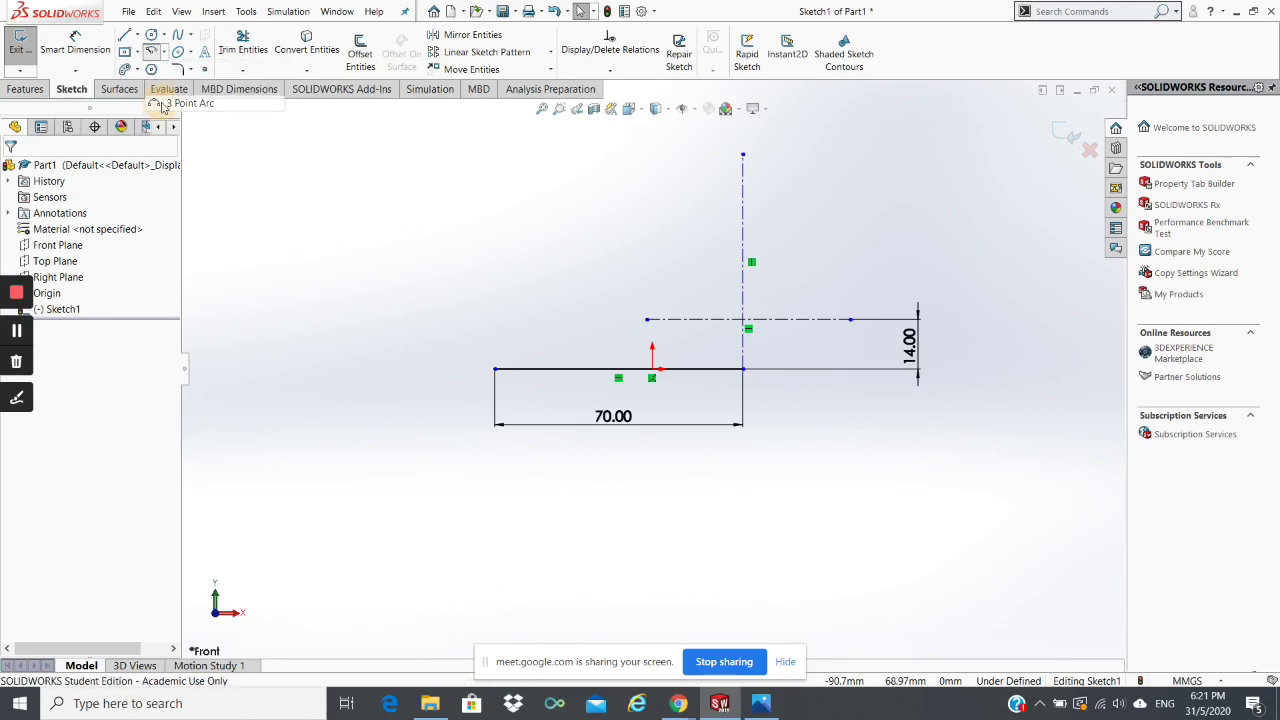
{"action": "left_click", "coordinate": [745, 326]}
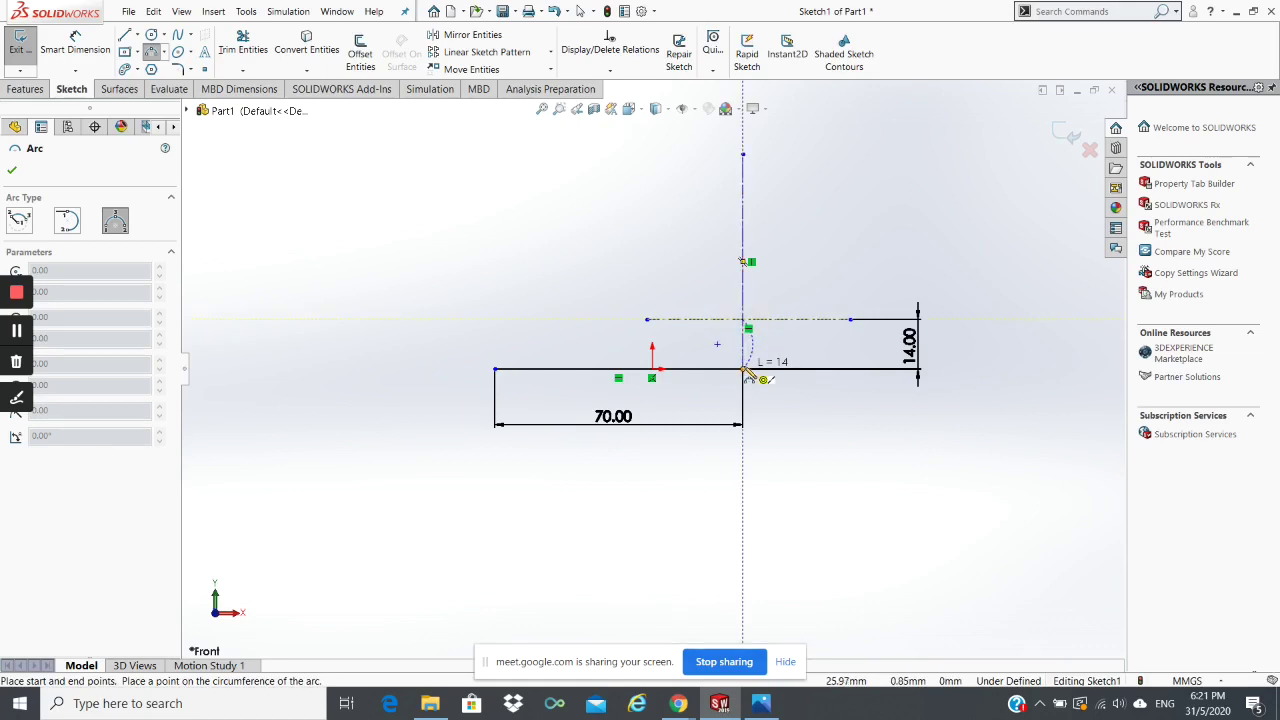
{"action": "key", "text": "Escape"}
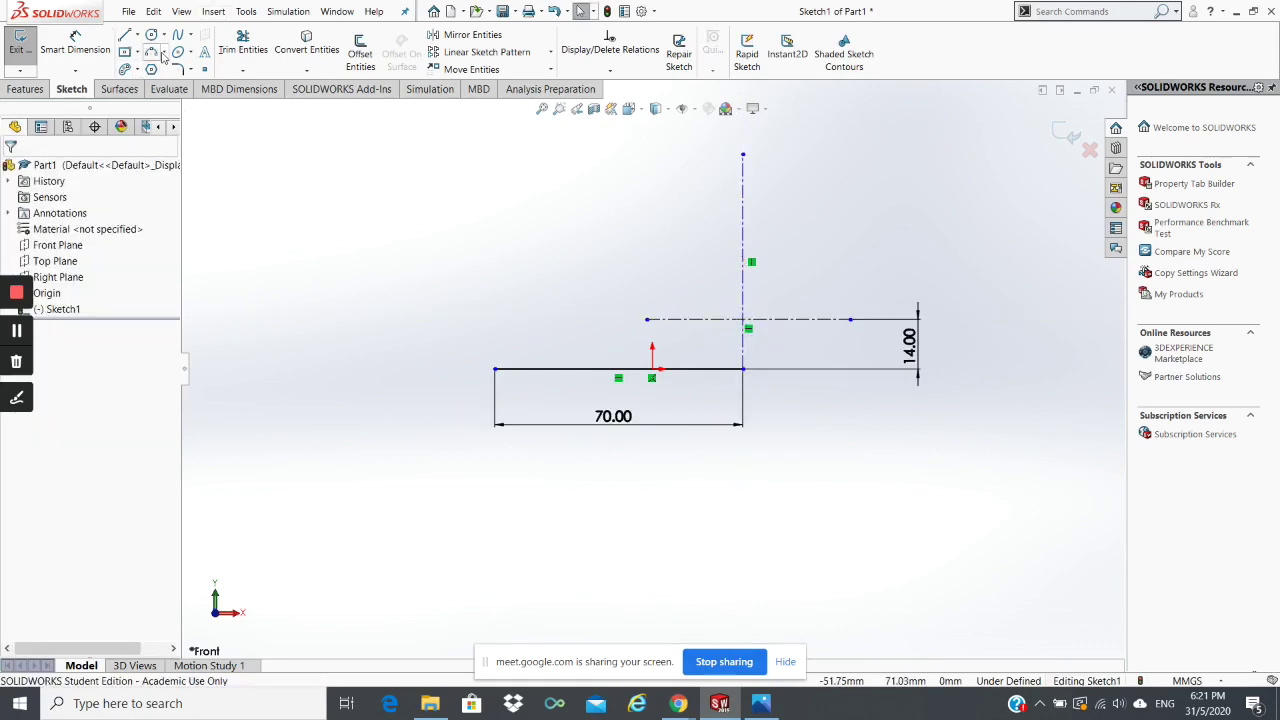
{"action": "left_click", "coordinate": [163, 57]}
{"action": "left_click", "coordinate": [166, 72]}
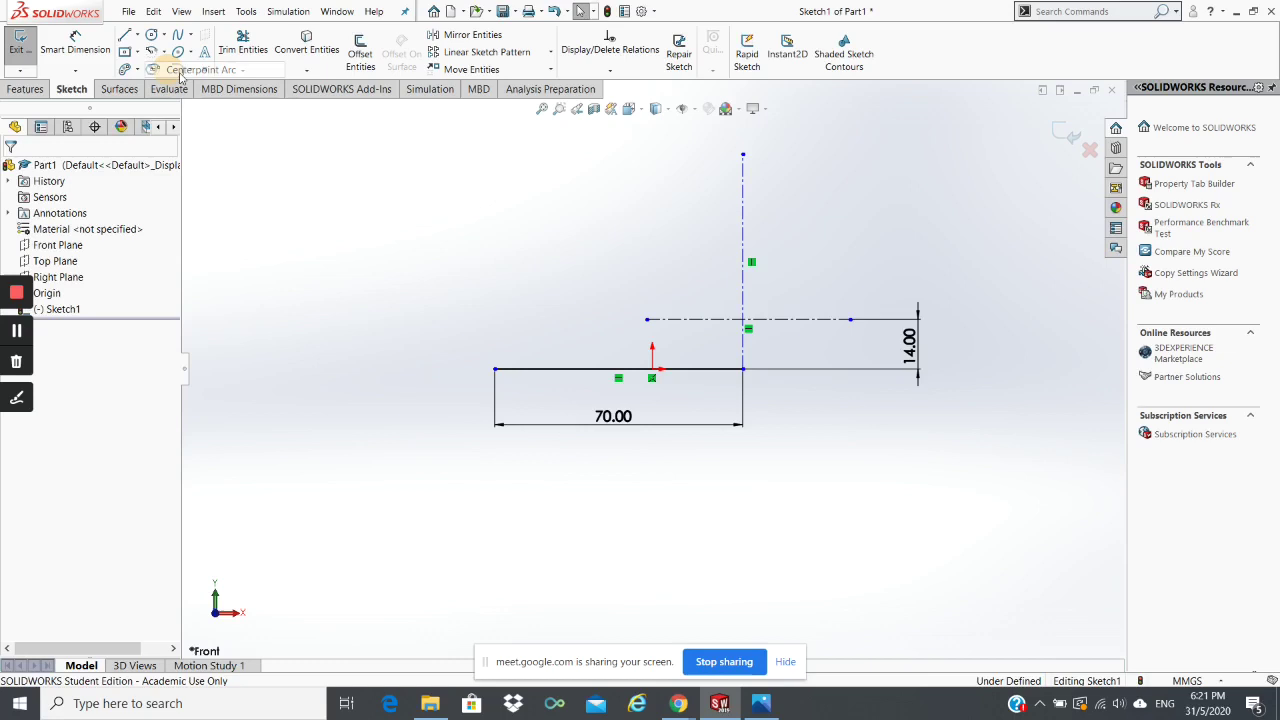
{"action": "left_click", "coordinate": [743, 320]}
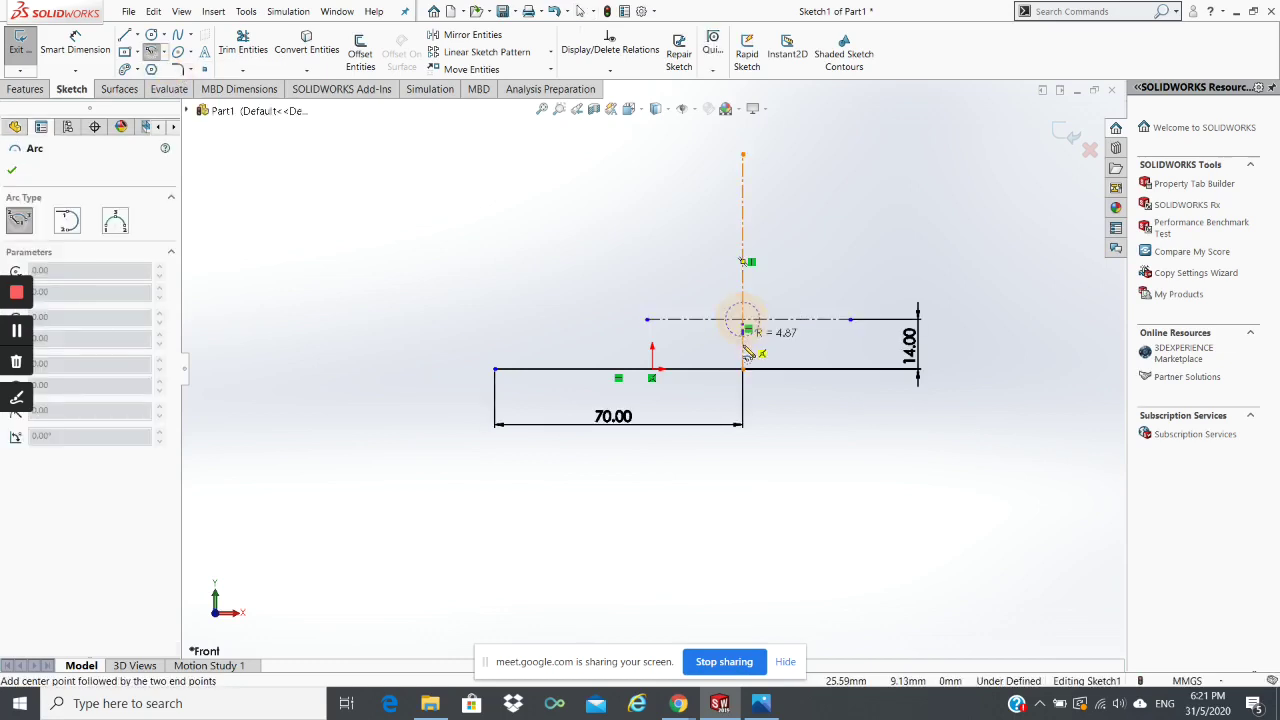
{"action": "left_click", "coordinate": [744, 370]}
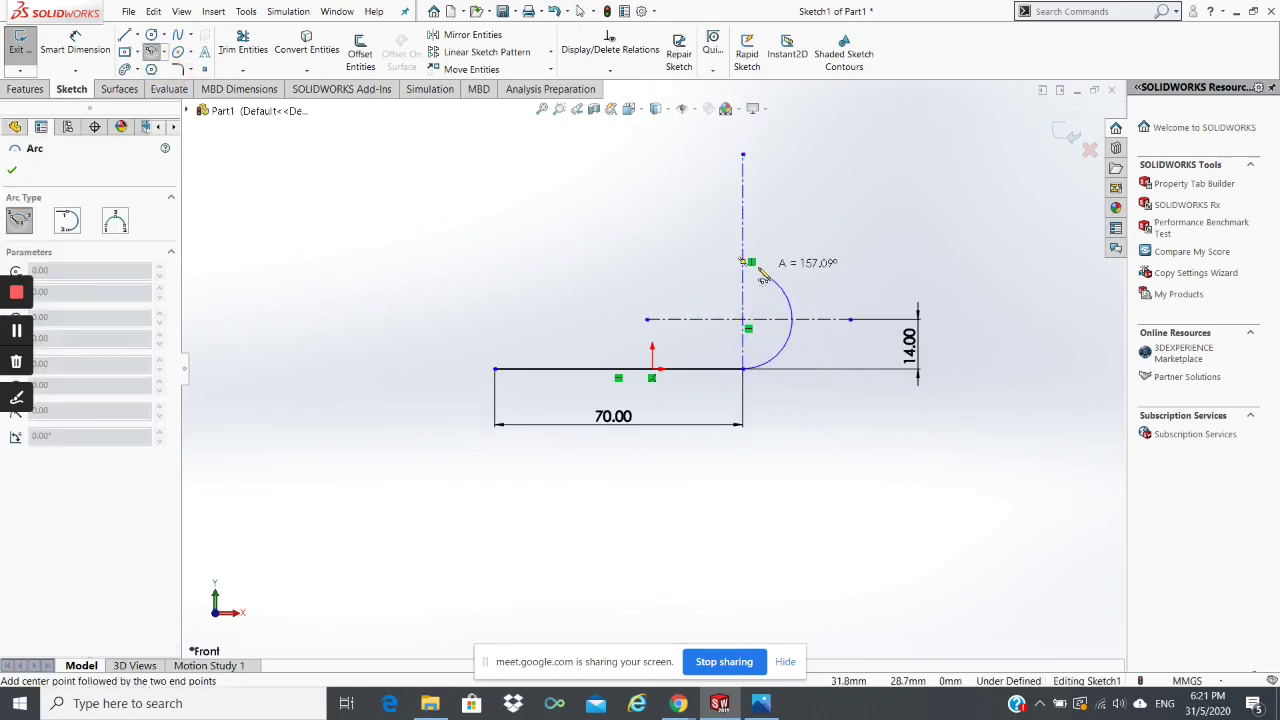
{"action": "left_click", "coordinate": [757, 272]}
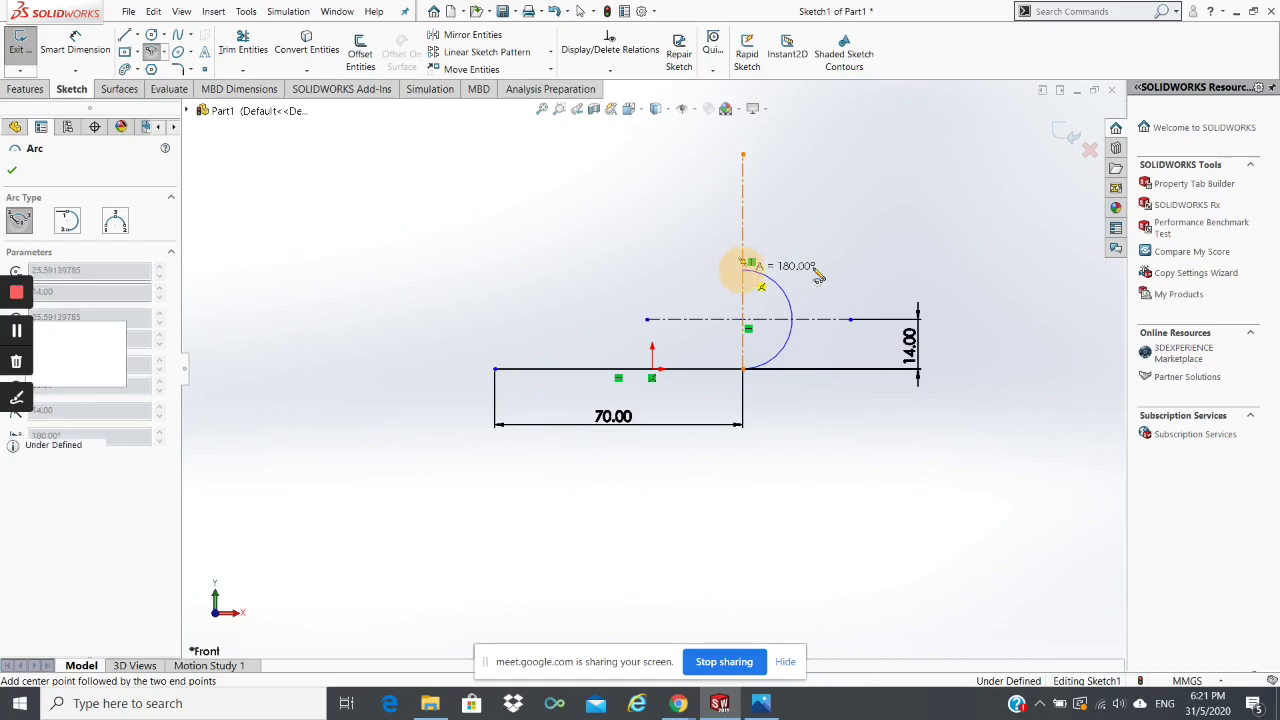
{"action": "key", "text": "Escape"}
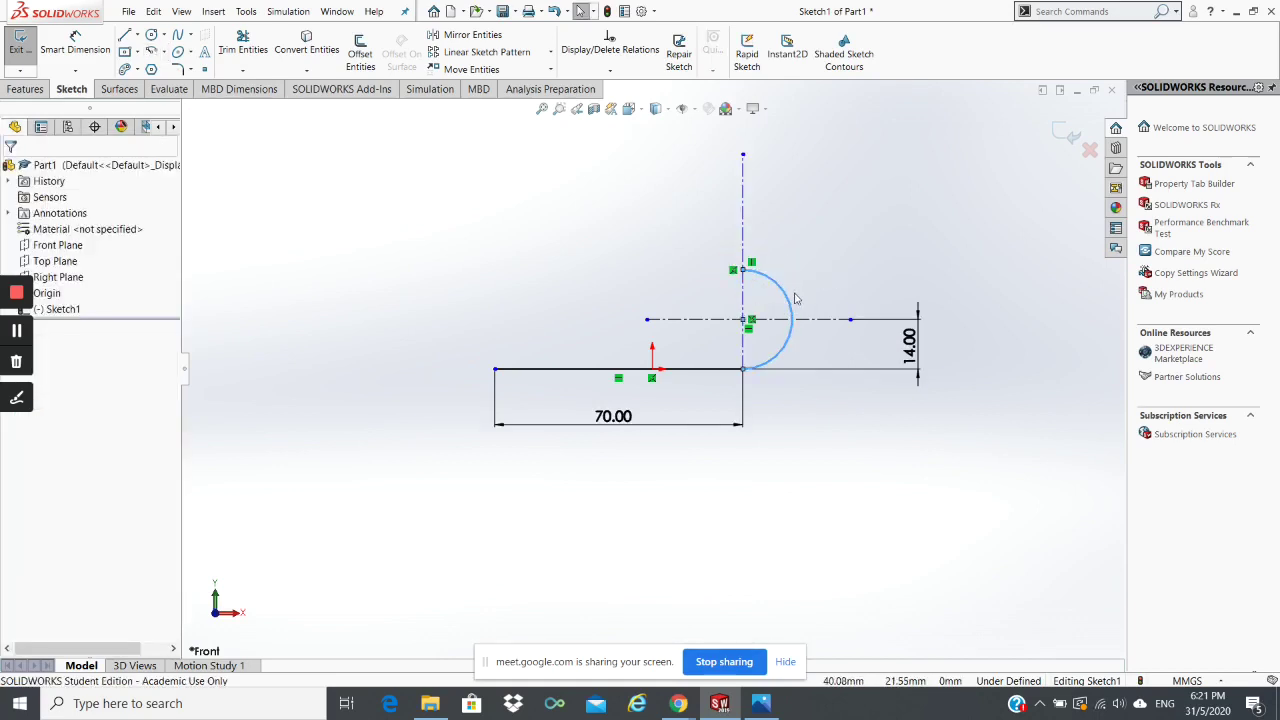
Step: Draw a radius-6 circle concentric with the arc at the centerline intersection
{"action": "left_click", "coordinate": [151, 35]}
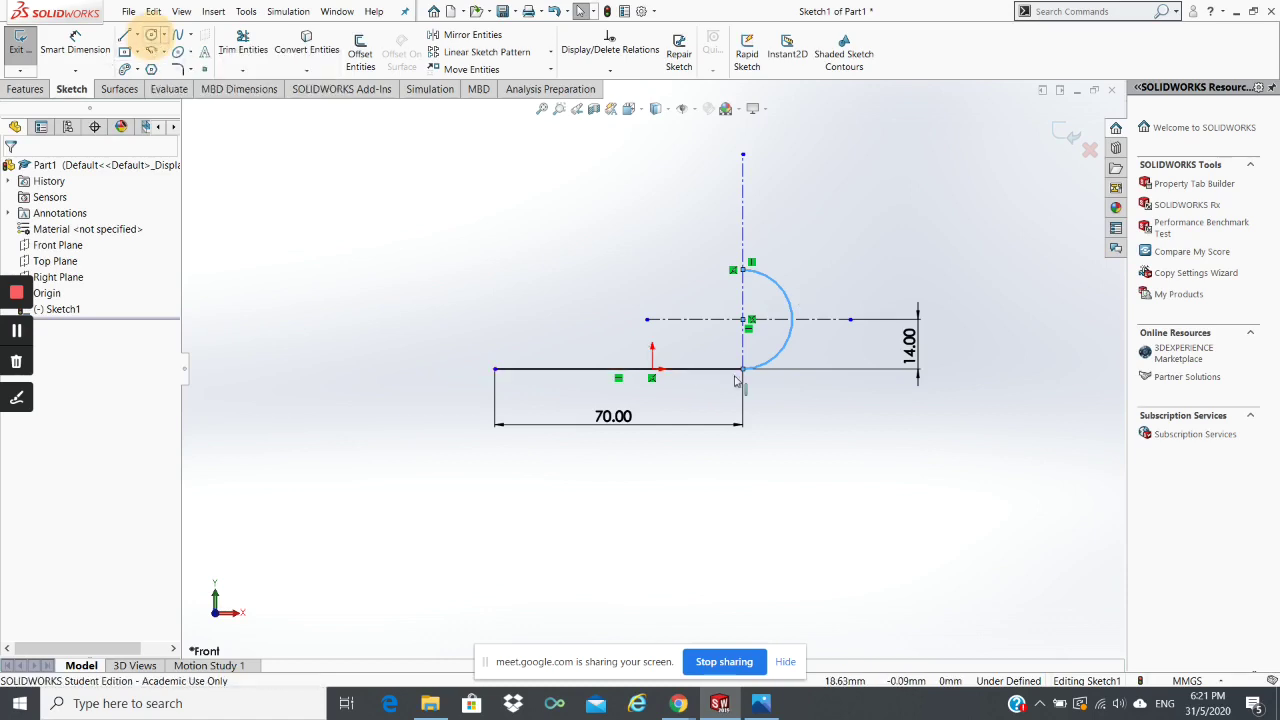
{"action": "left_click", "coordinate": [746, 322]}
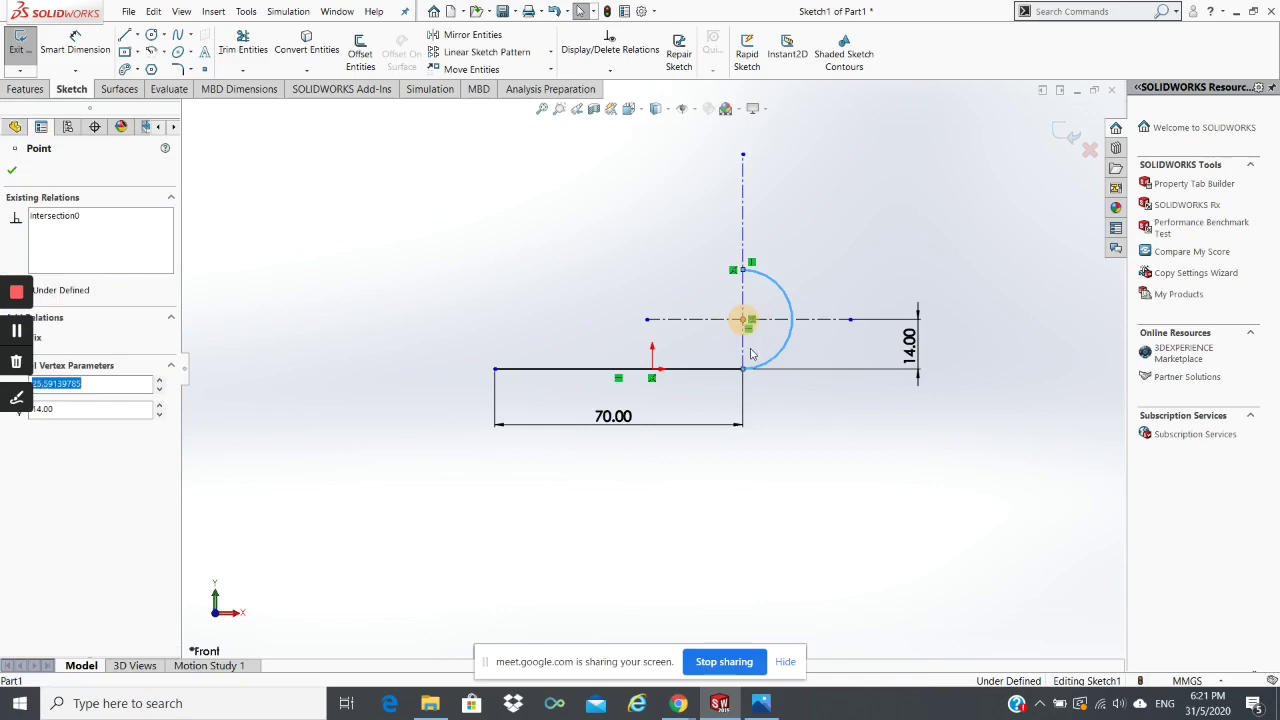
{"action": "left_click", "coordinate": [577, 276]}
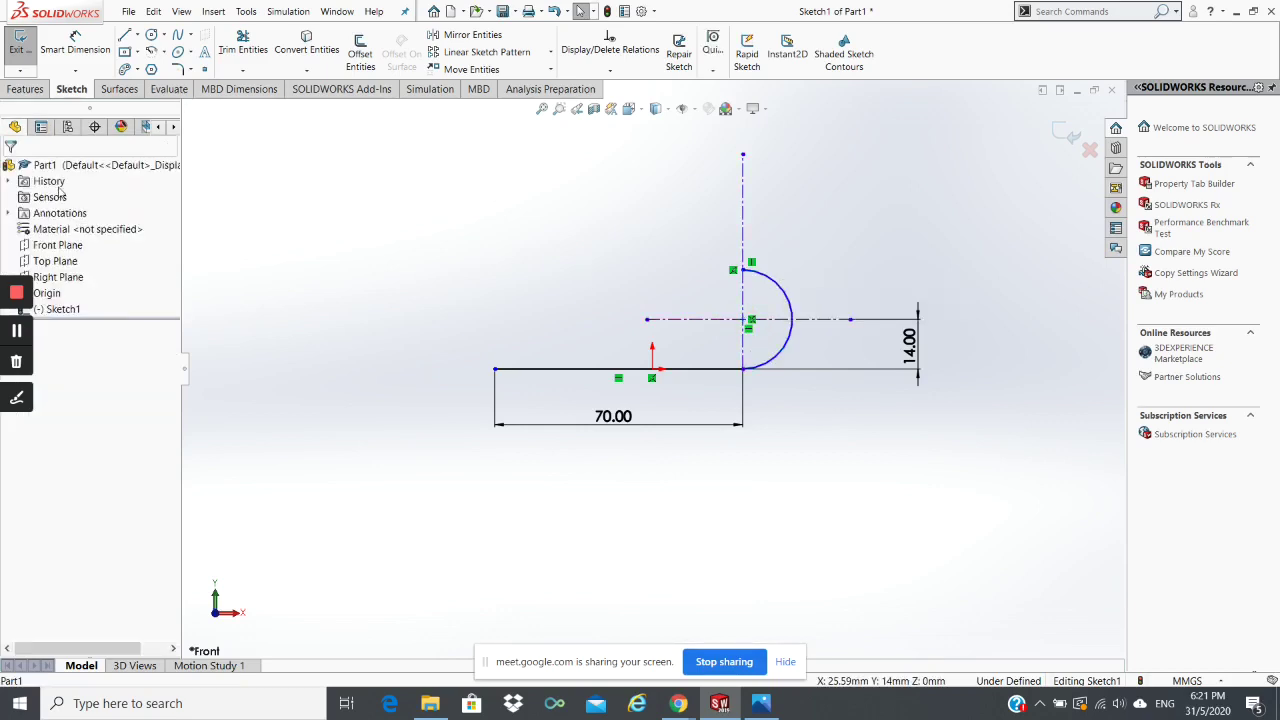
{"action": "left_click", "coordinate": [151, 36]}
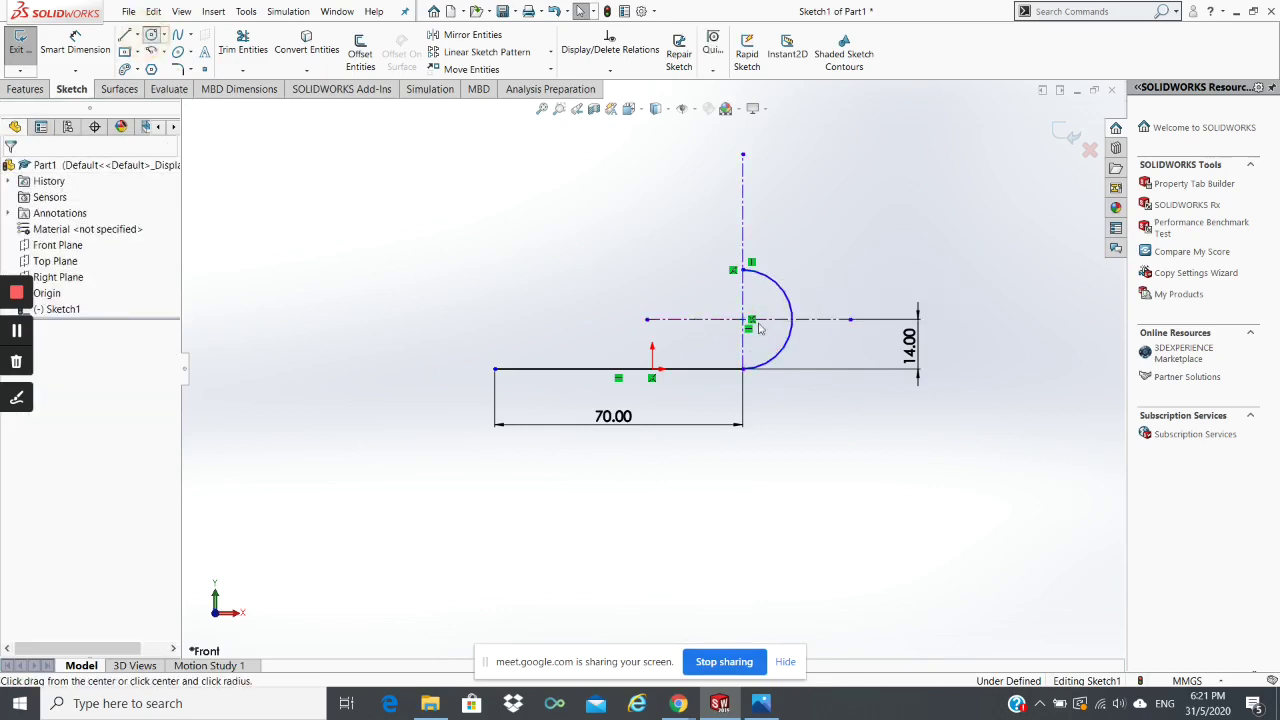
{"action": "left_click", "coordinate": [746, 320]}
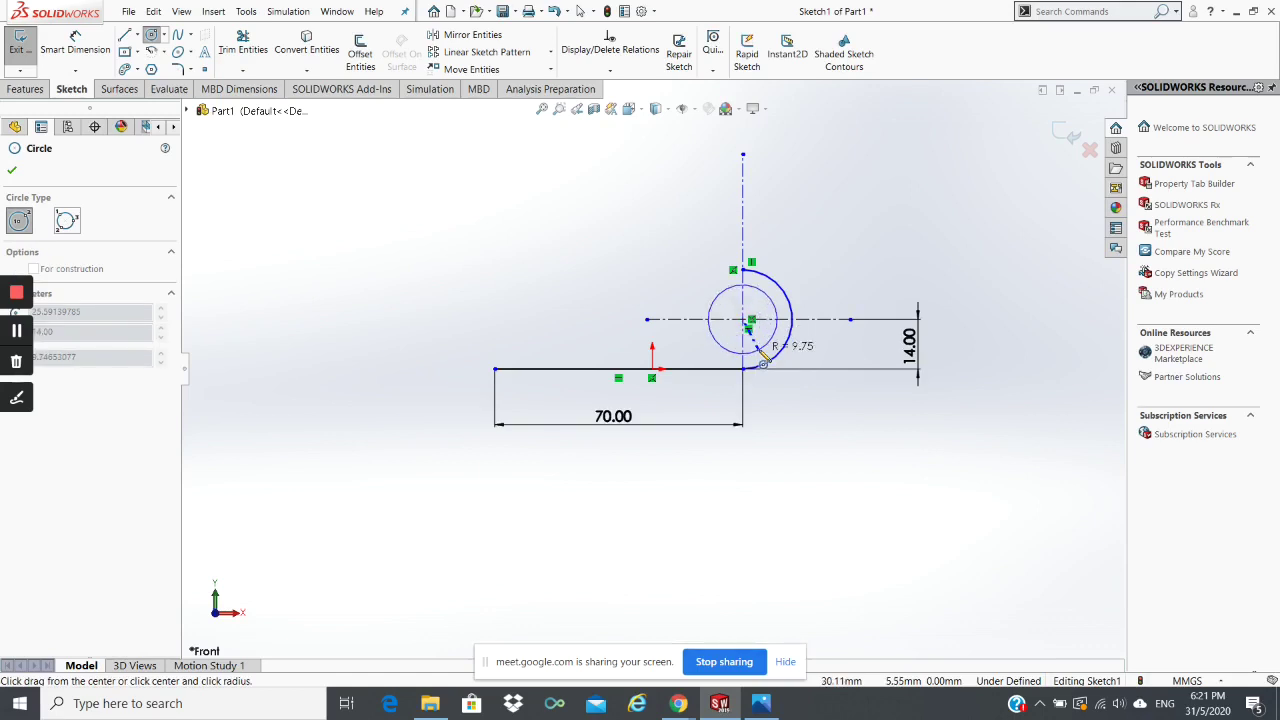
{"action": "left_click", "coordinate": [752, 362]}
{"action": "type", "text": "6"}
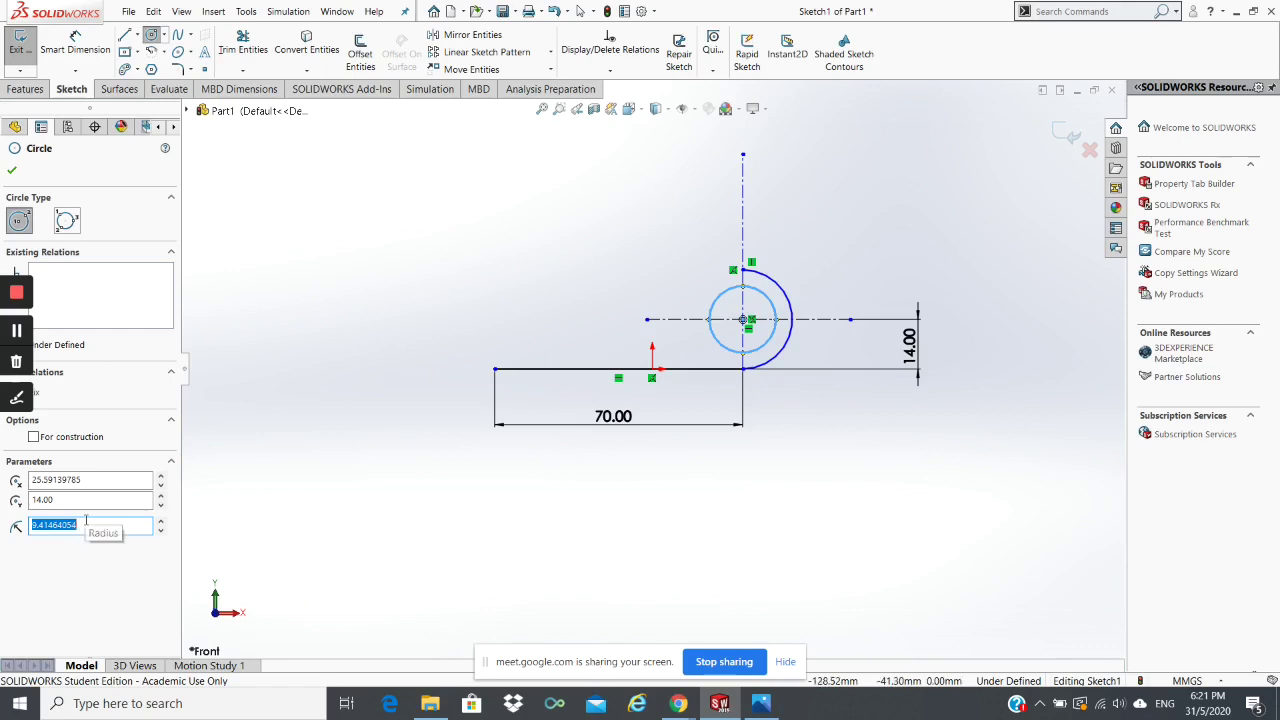
{"action": "left_click", "coordinate": [14, 172]}
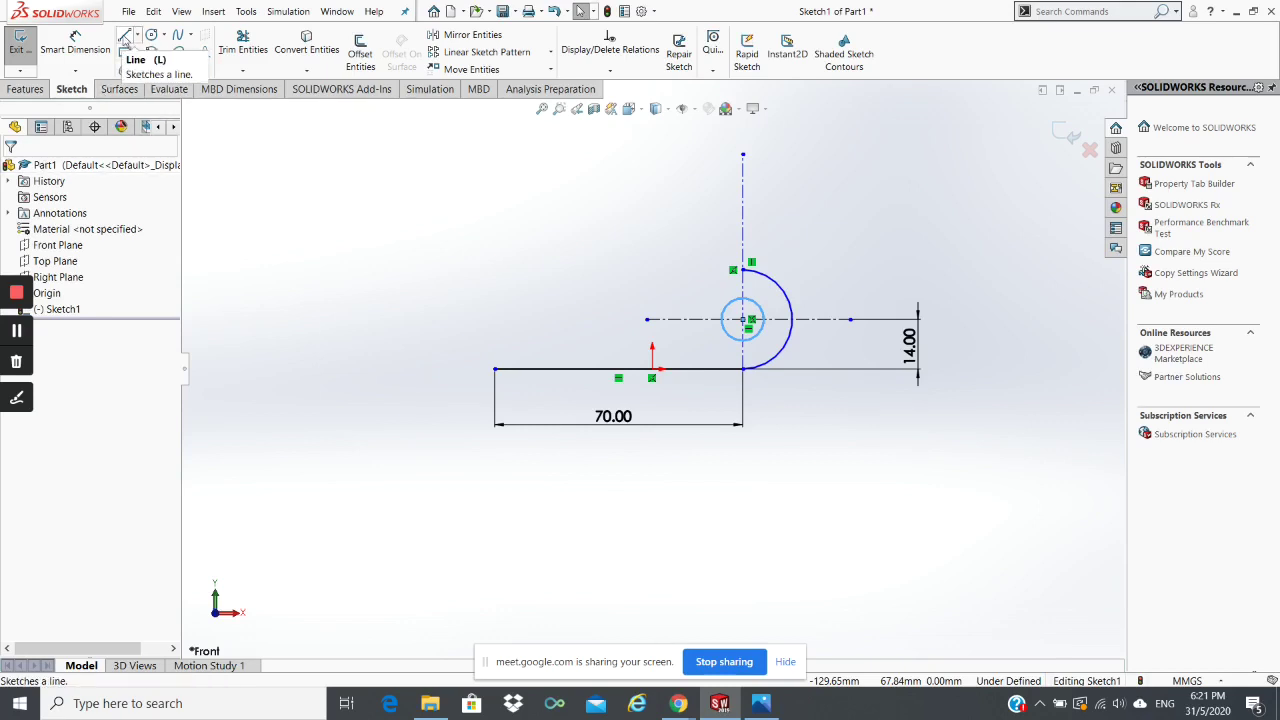
Step: Sketch a first attempt at the upright's edges, then undo the three mistaken segments
{"action": "left_click", "coordinate": [124, 37]}
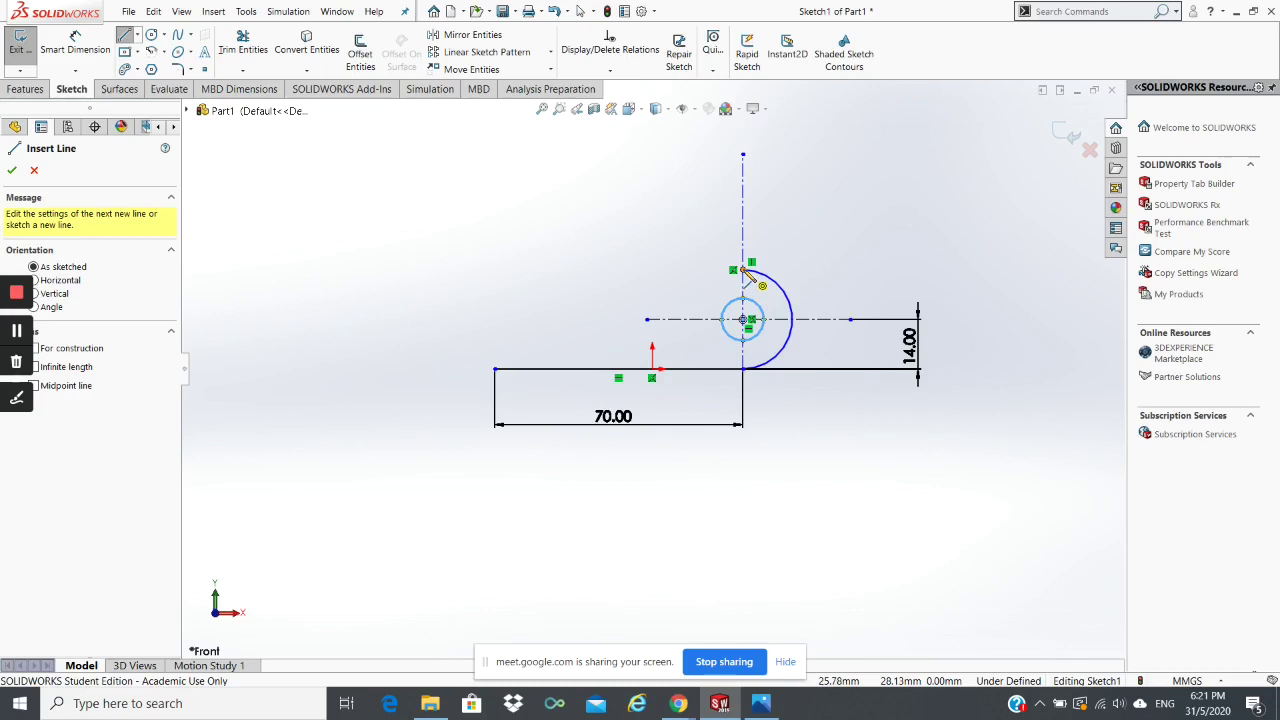
{"action": "left_click", "coordinate": [743, 270]}
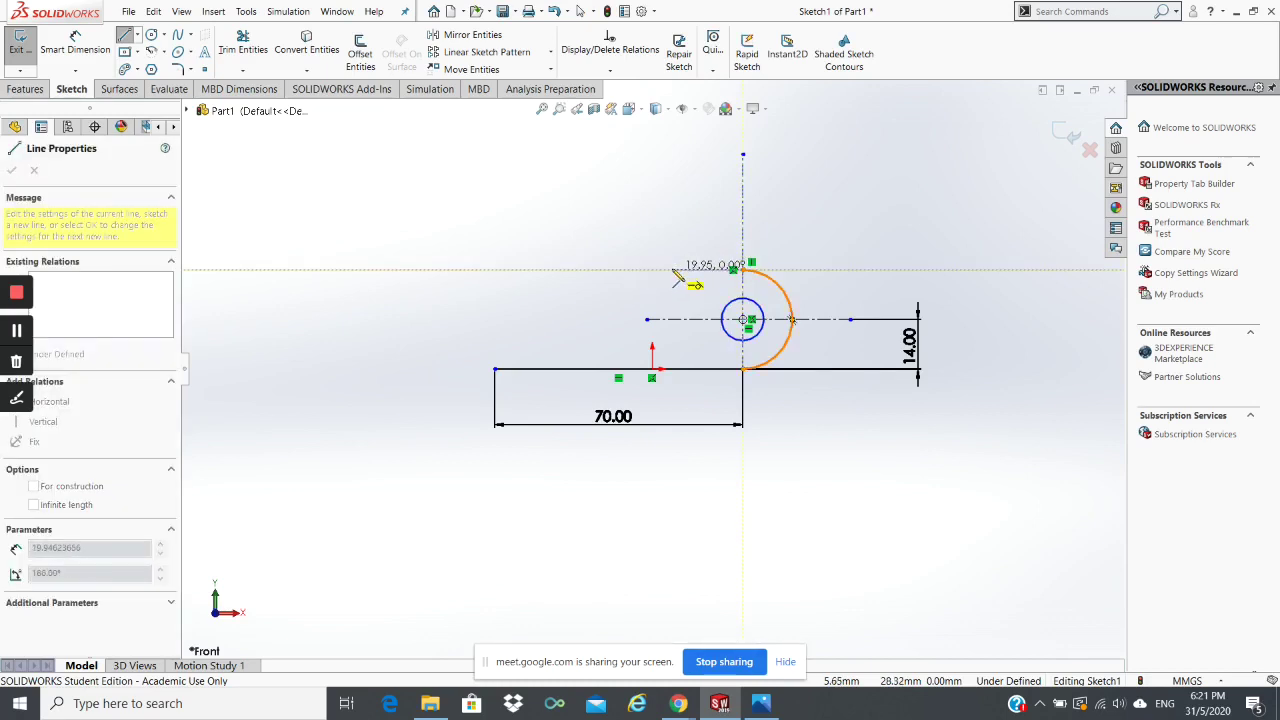
{"action": "left_click", "coordinate": [672, 269]}
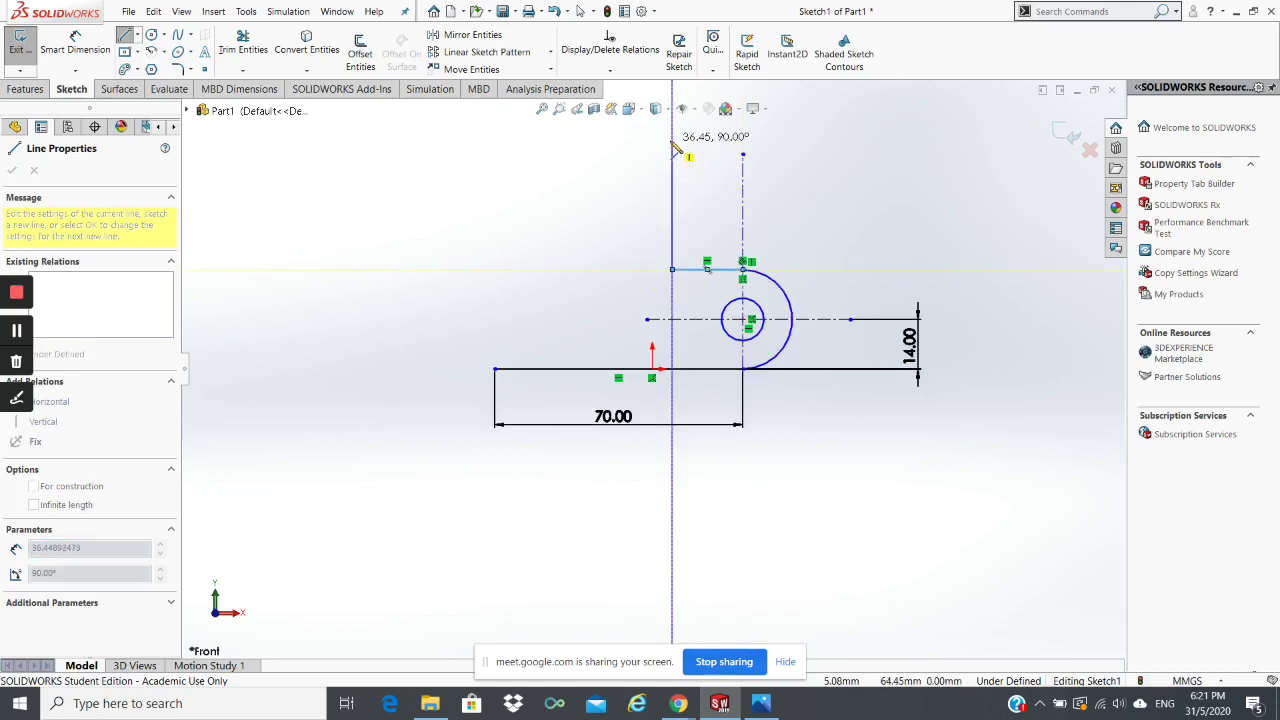
{"action": "left_click", "coordinate": [672, 141]}
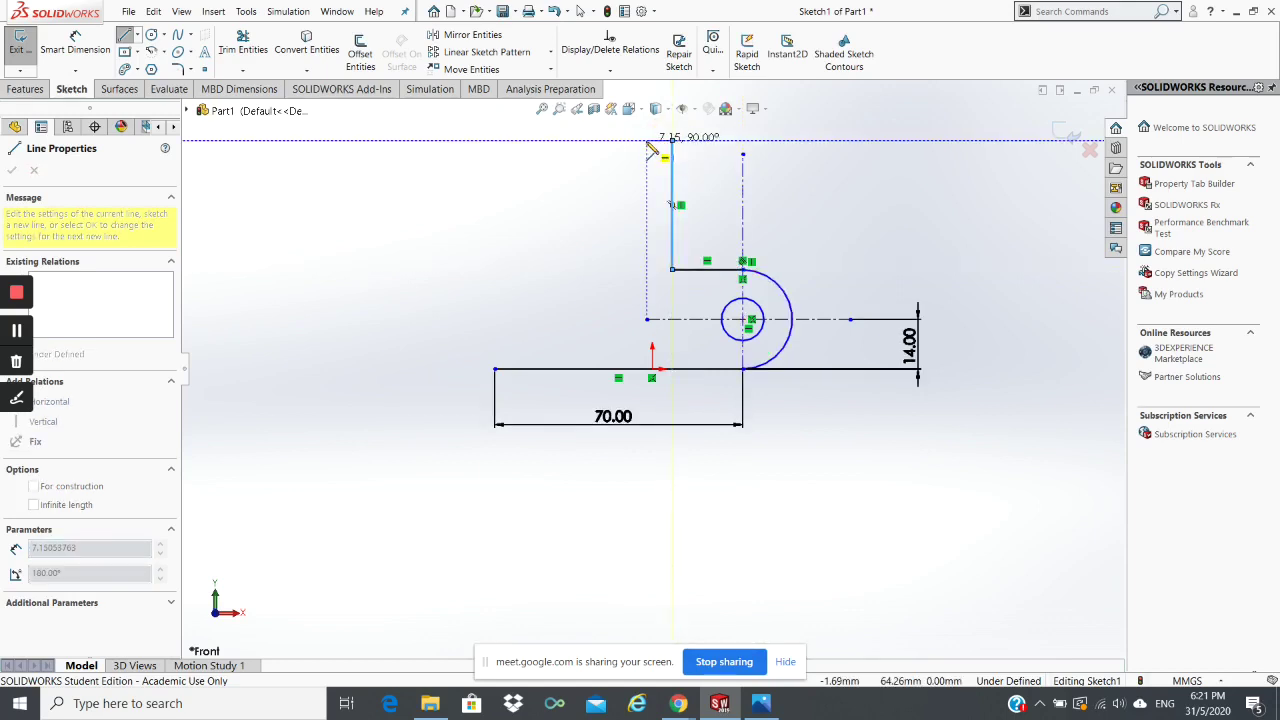
{"action": "left_click", "coordinate": [647, 141]}
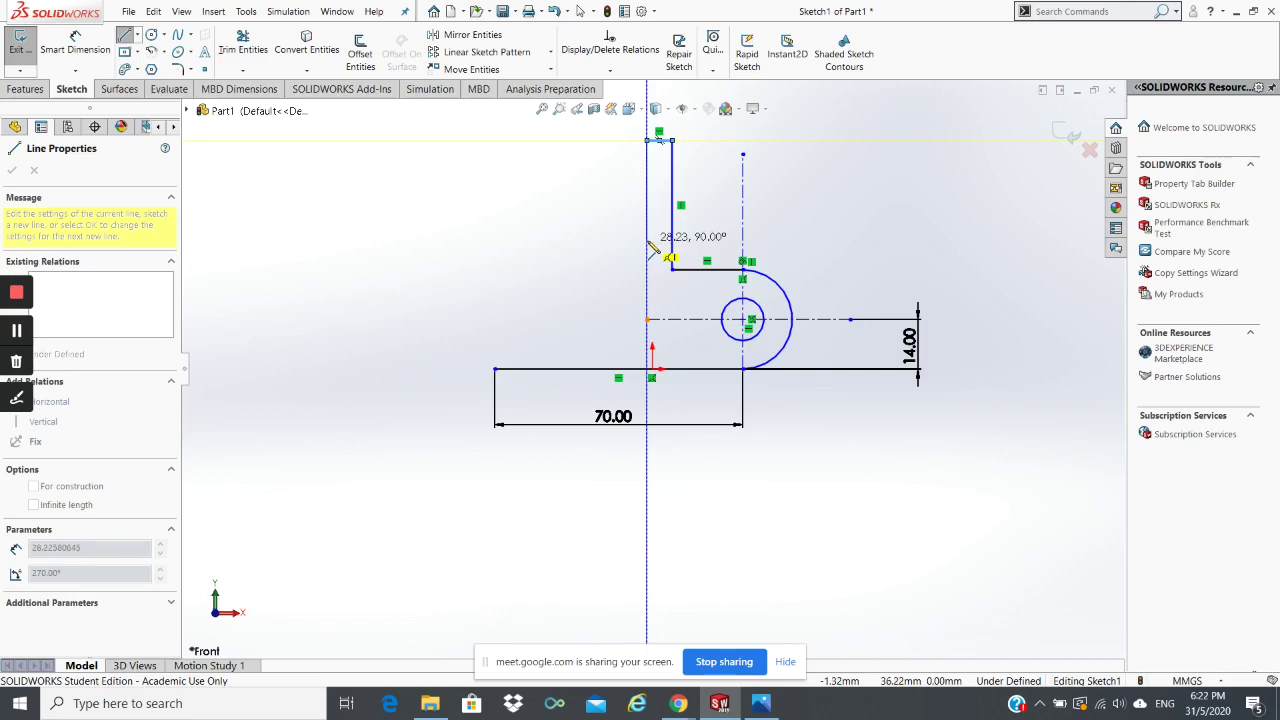
{"action": "left_click", "coordinate": [647, 240]}
{"action": "left_click", "coordinate": [619, 242]}
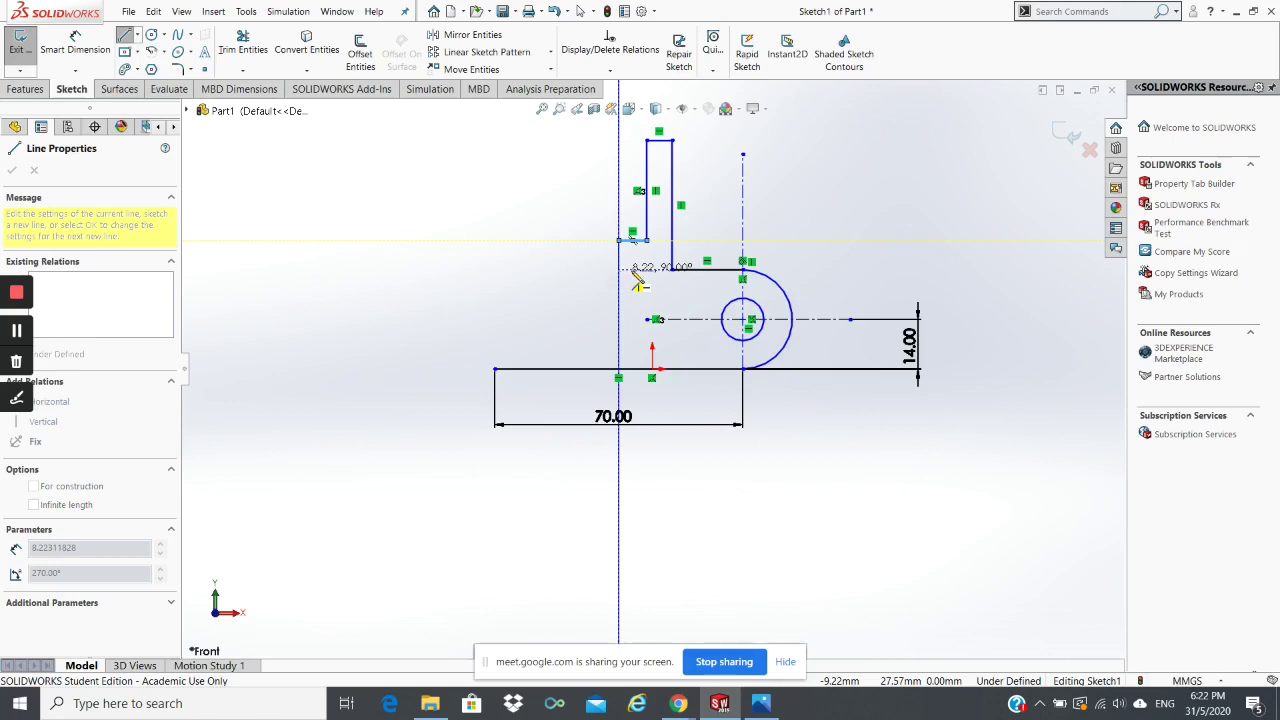
{"action": "left_click", "coordinate": [619, 268]}
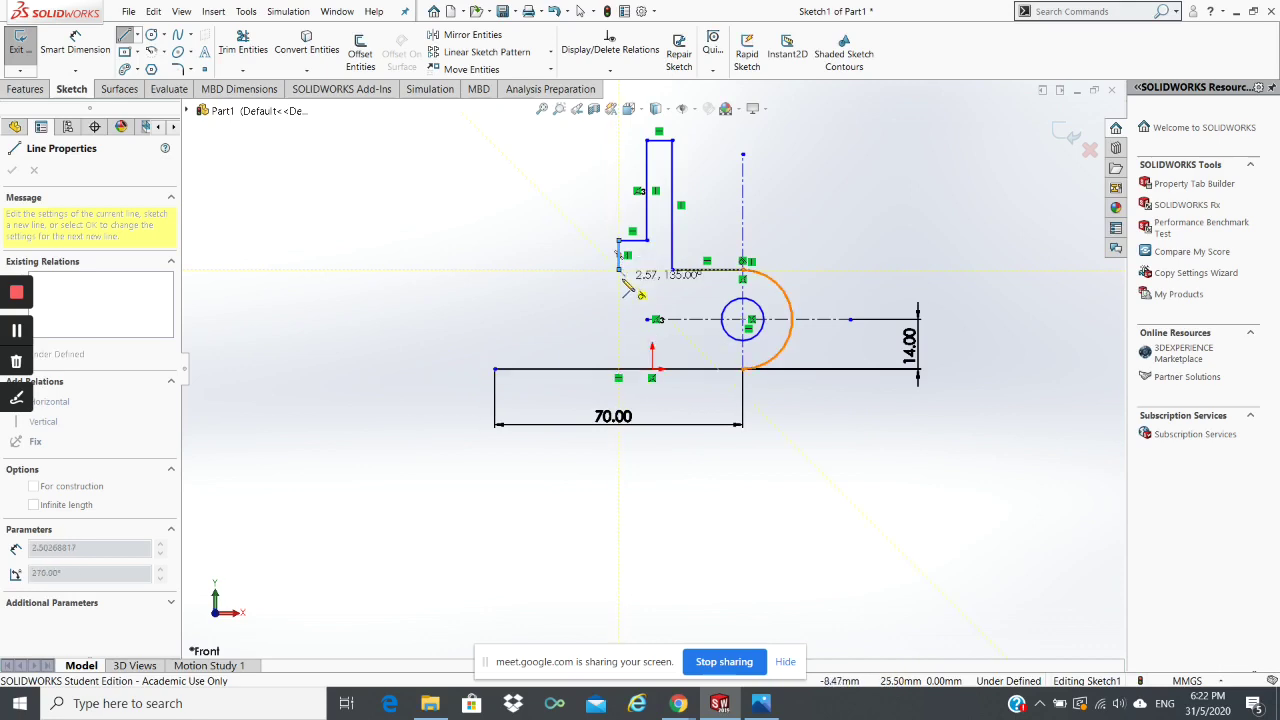
{"action": "key", "text": "Escape"}
{"action": "key", "text": "ctrl+z"}
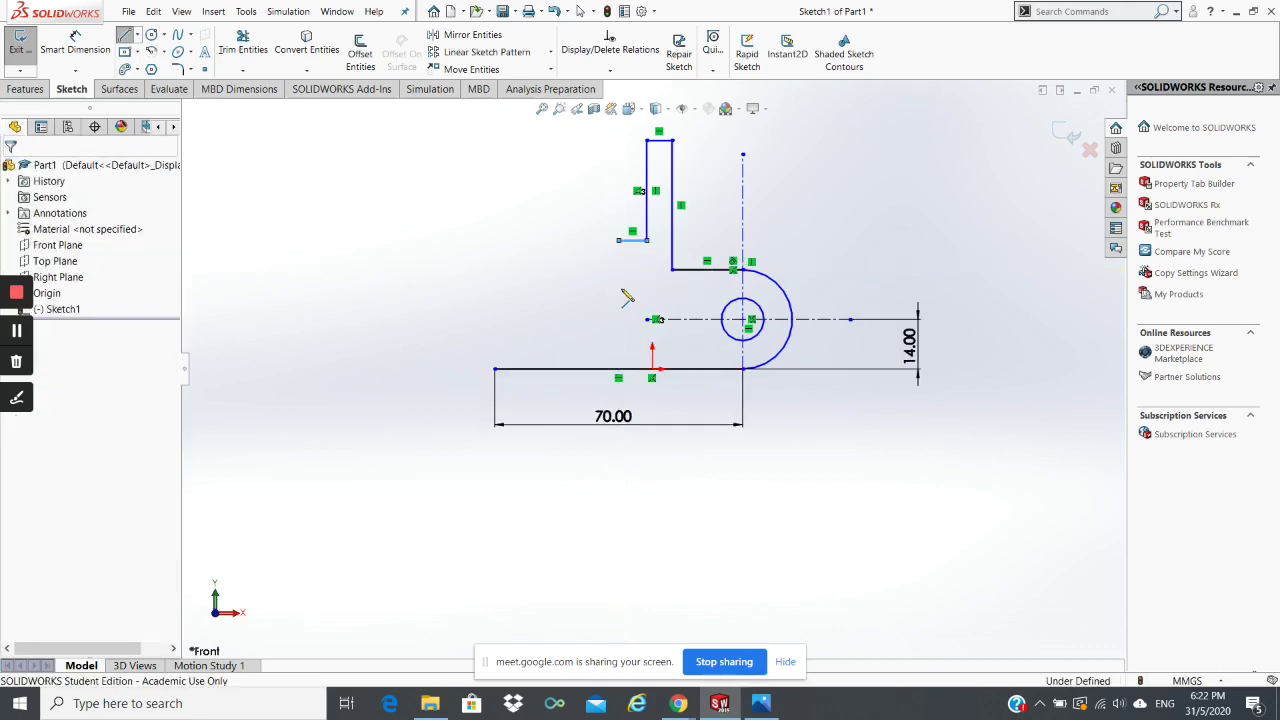
{"action": "key", "text": "ctrl+z"}
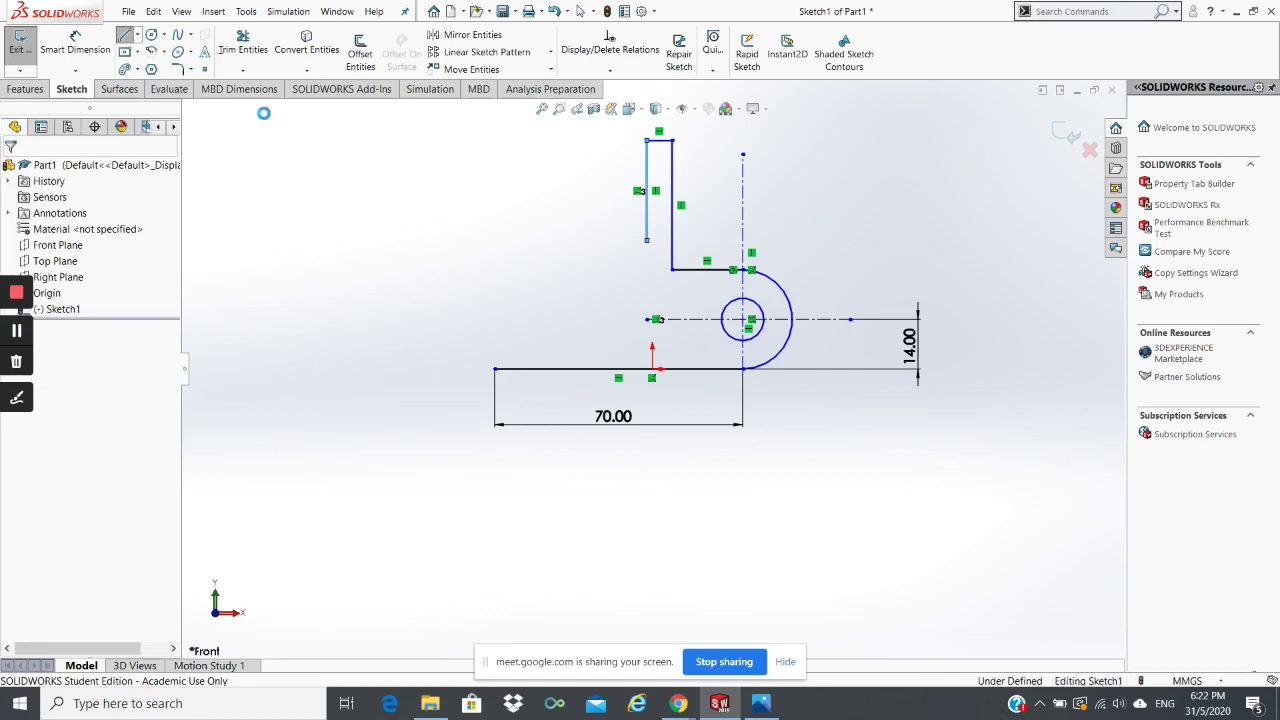
{"action": "key", "text": "ctrl+z"}
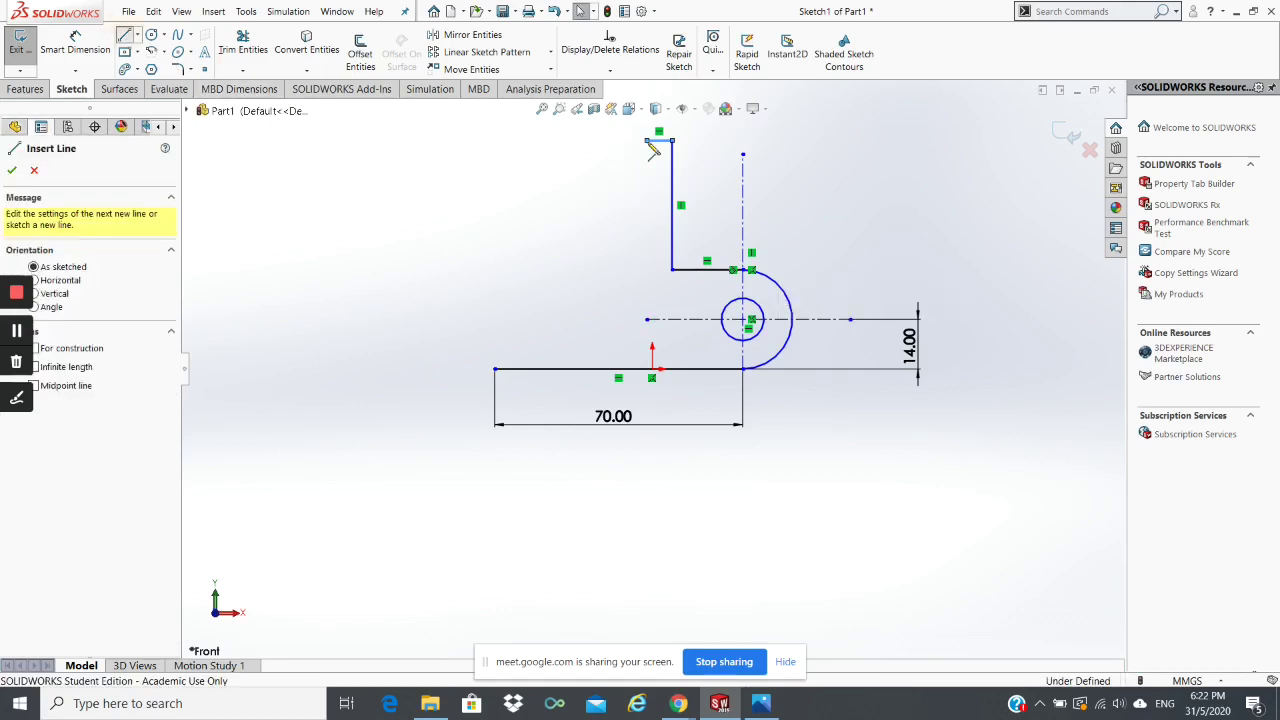
Step: Draw the upright's left edge with a small step, then the base top to its raised left end, closing the profile
{"action": "left_click", "coordinate": [664, 136]}
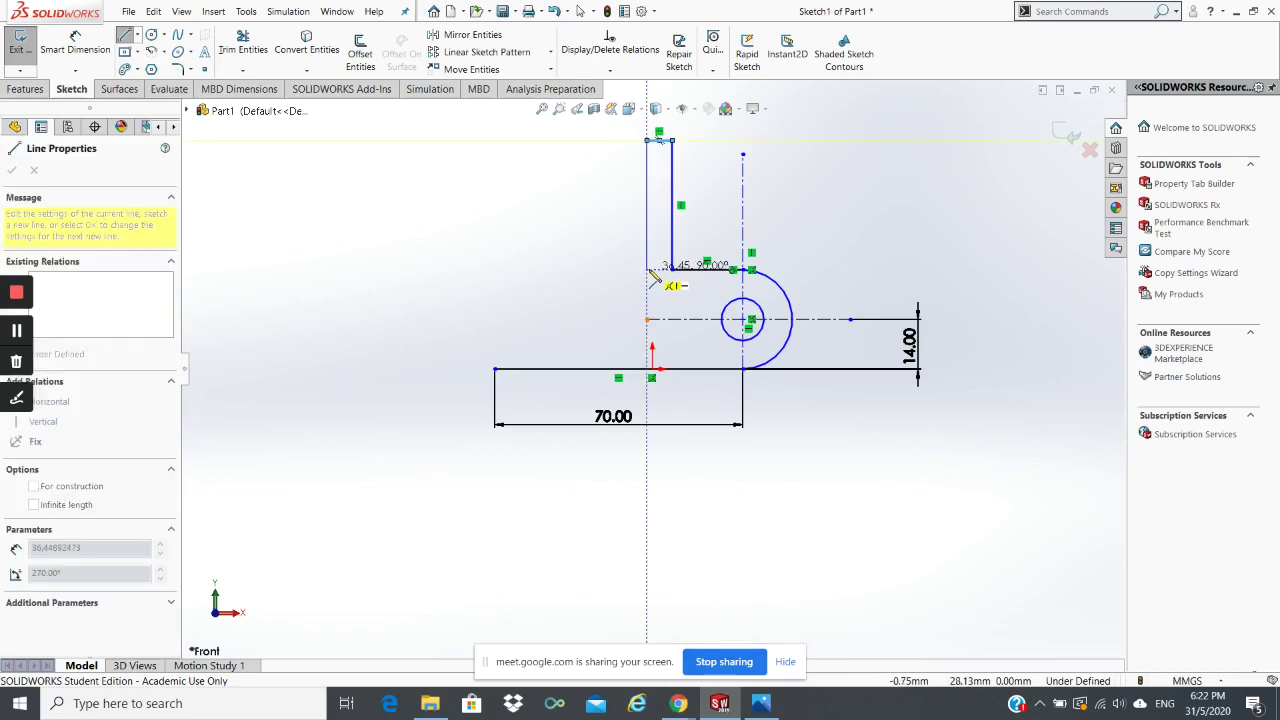
{"action": "left_click", "coordinate": [648, 270]}
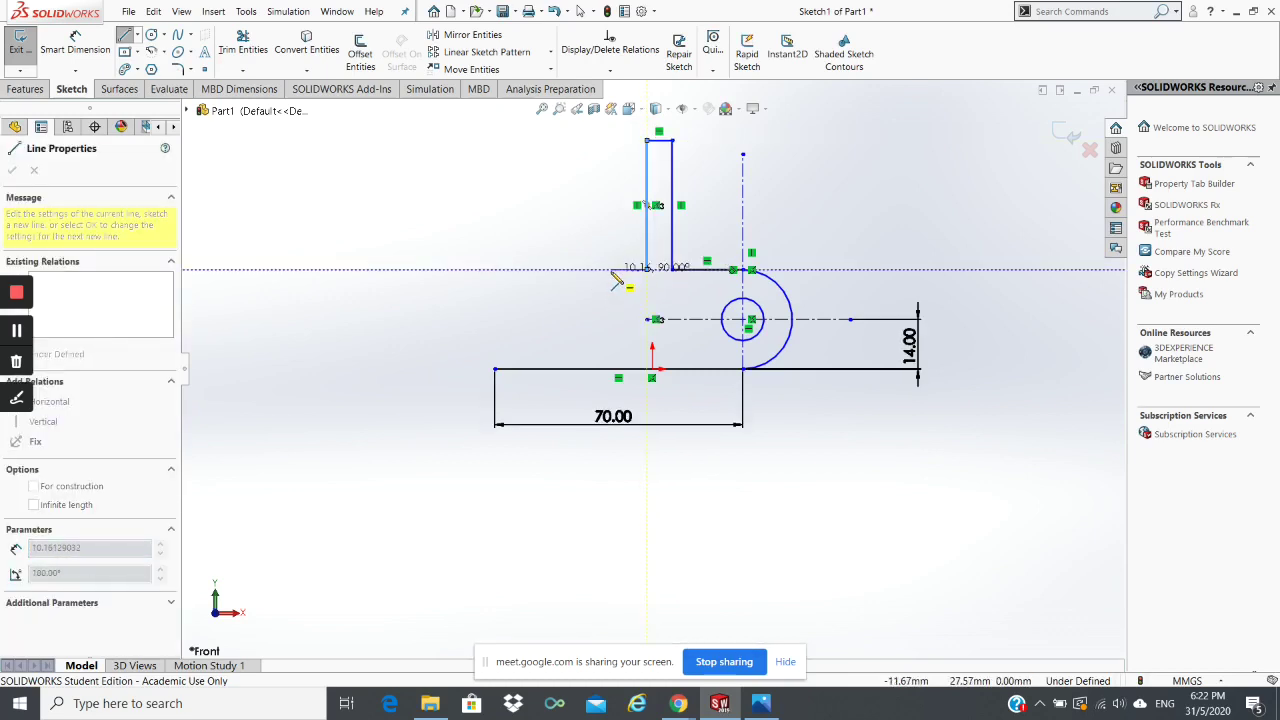
{"action": "left_click", "coordinate": [604, 270]}
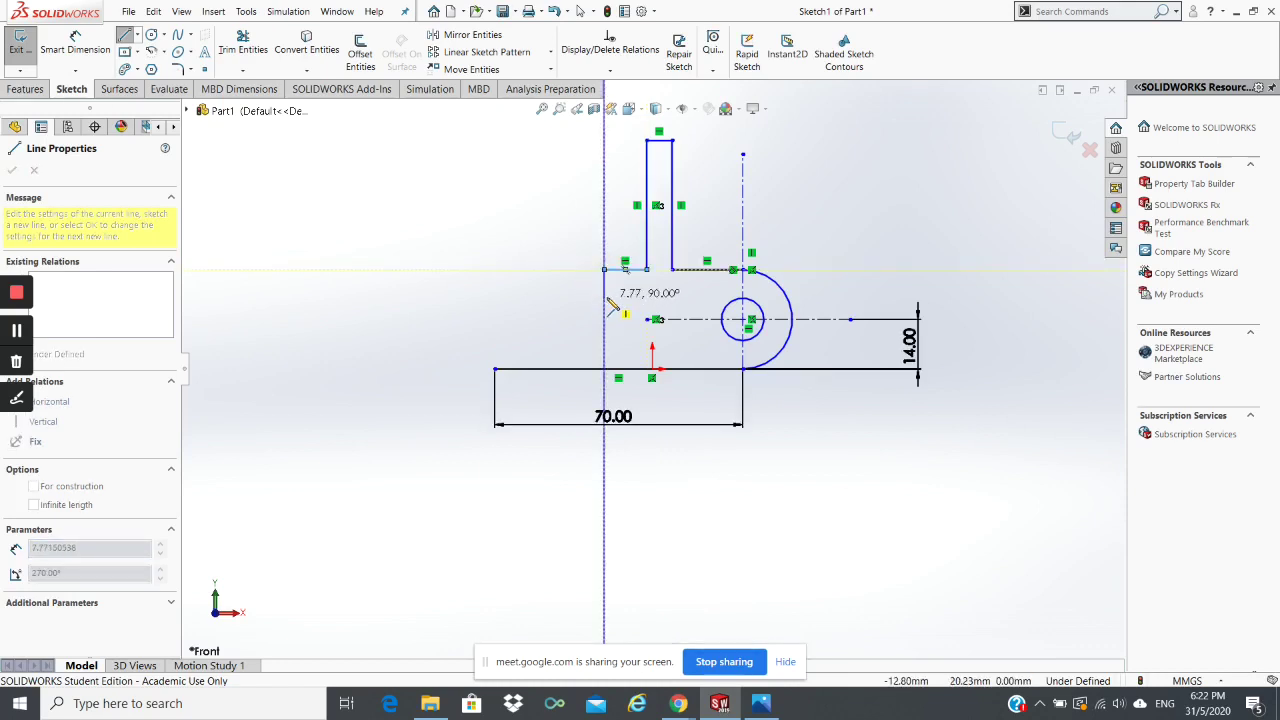
{"action": "left_click", "coordinate": [605, 293]}
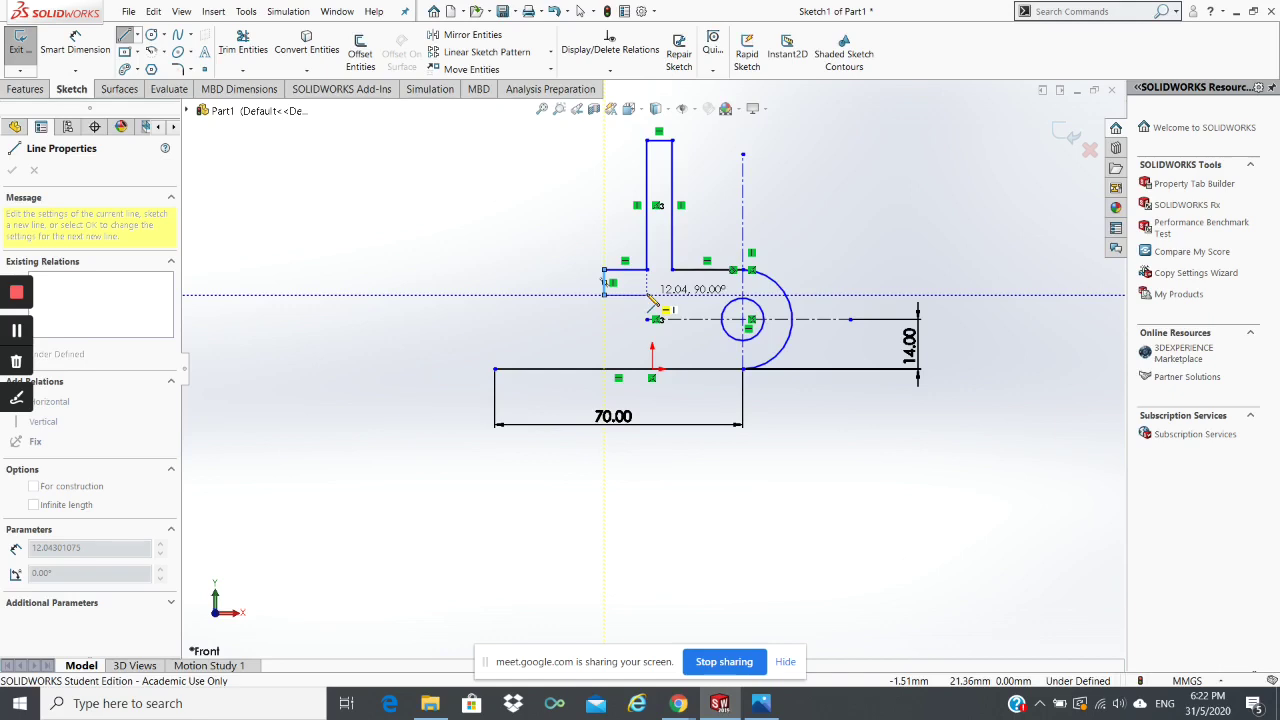
{"action": "left_click", "coordinate": [648, 294]}
{"action": "left_click", "coordinate": [648, 343]}
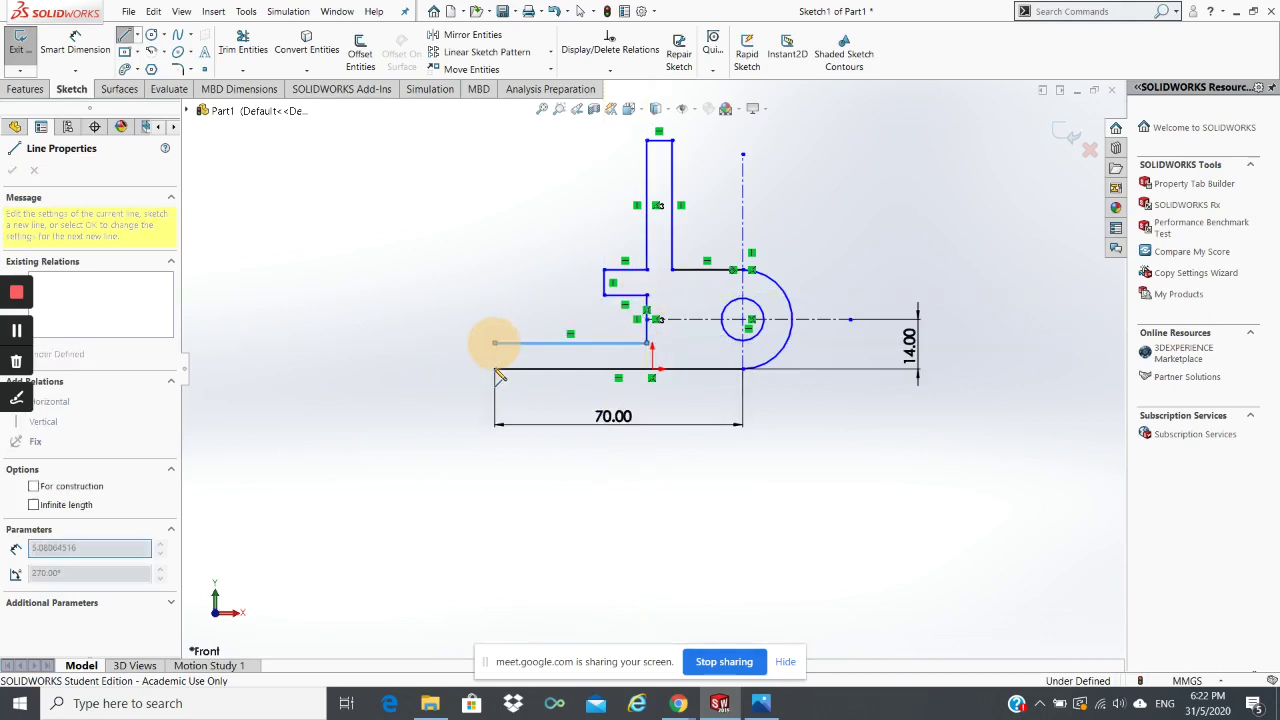
{"action": "left_click", "coordinate": [495, 344]}
{"action": "left_click", "coordinate": [496, 369]}
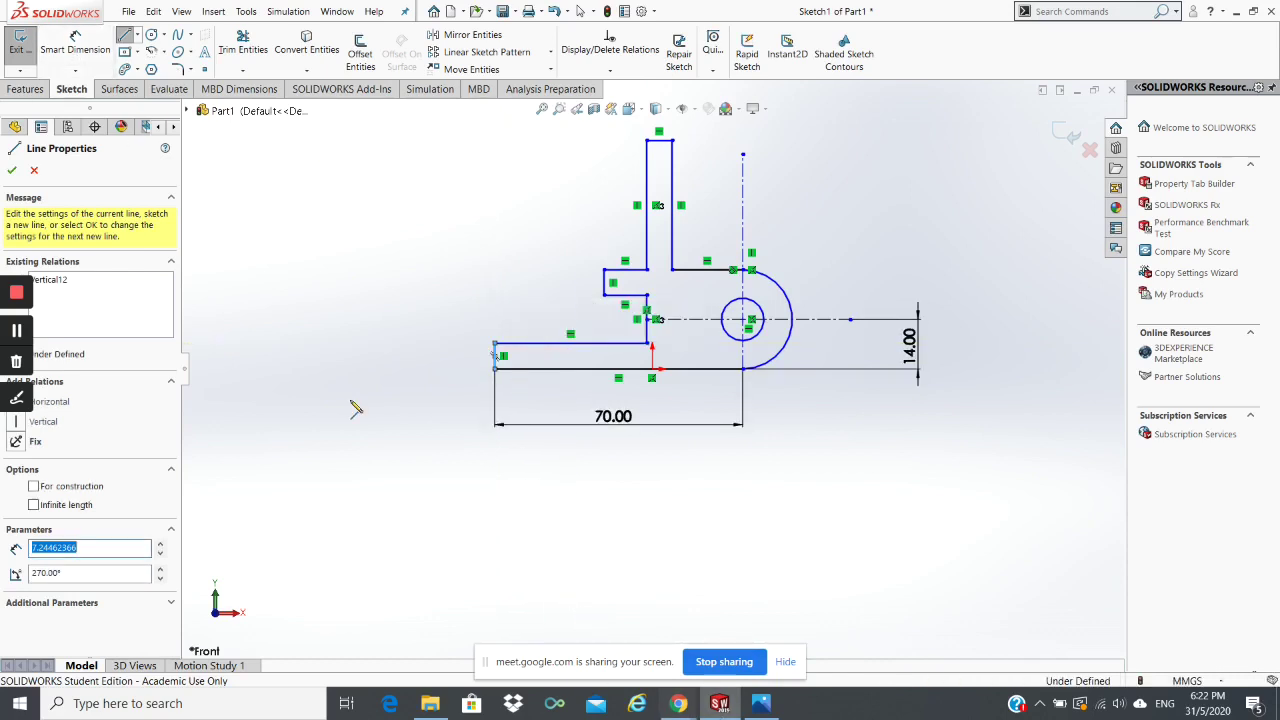
{"action": "left_click", "coordinate": [72, 50]}
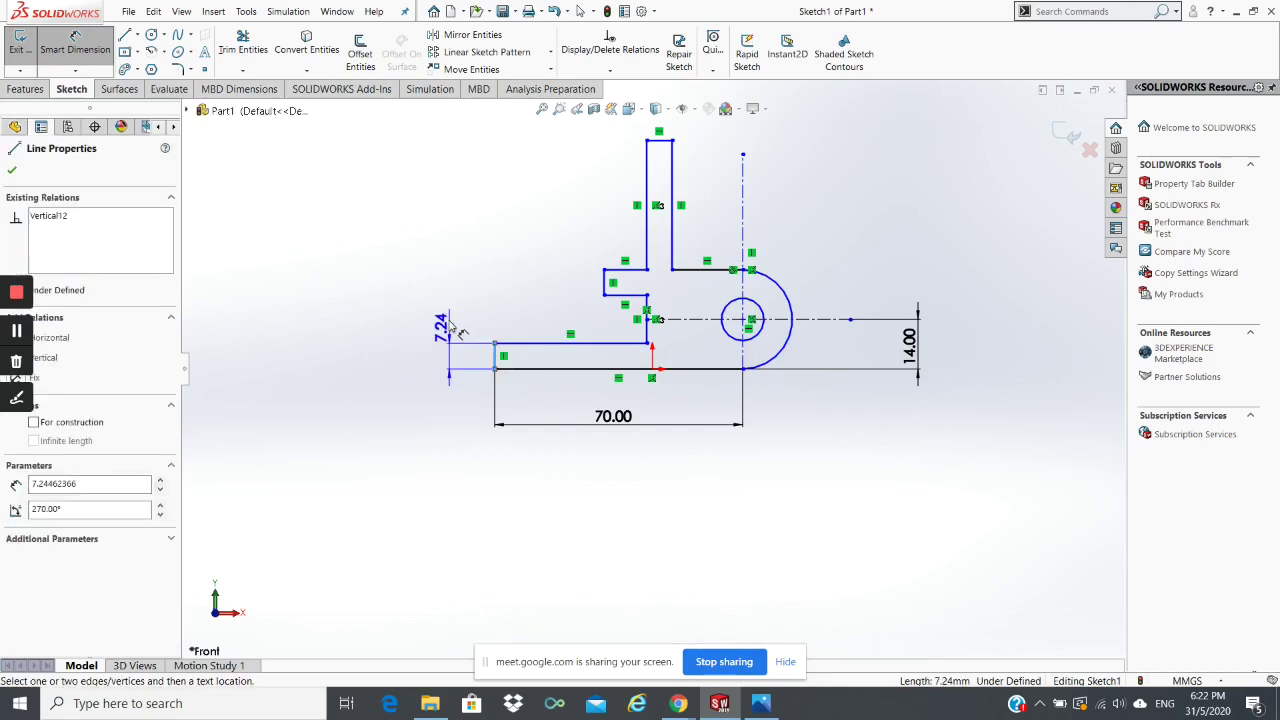
Step: Dimension the base's left end height at 10 and the upright's lower section at 23
{"action": "left_click", "coordinate": [443, 320]}
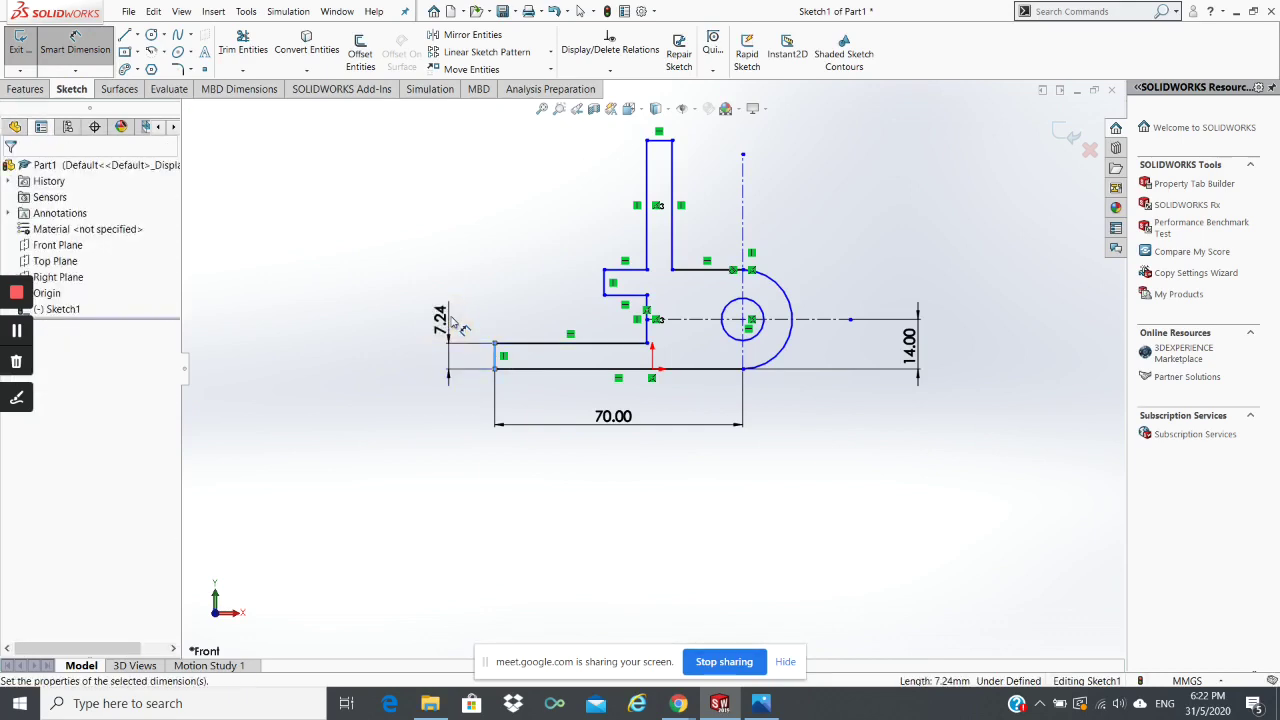
{"action": "left_click", "coordinate": [455, 322]}
{"action": "type", "text": "10"}
{"action": "key", "text": "Return"}
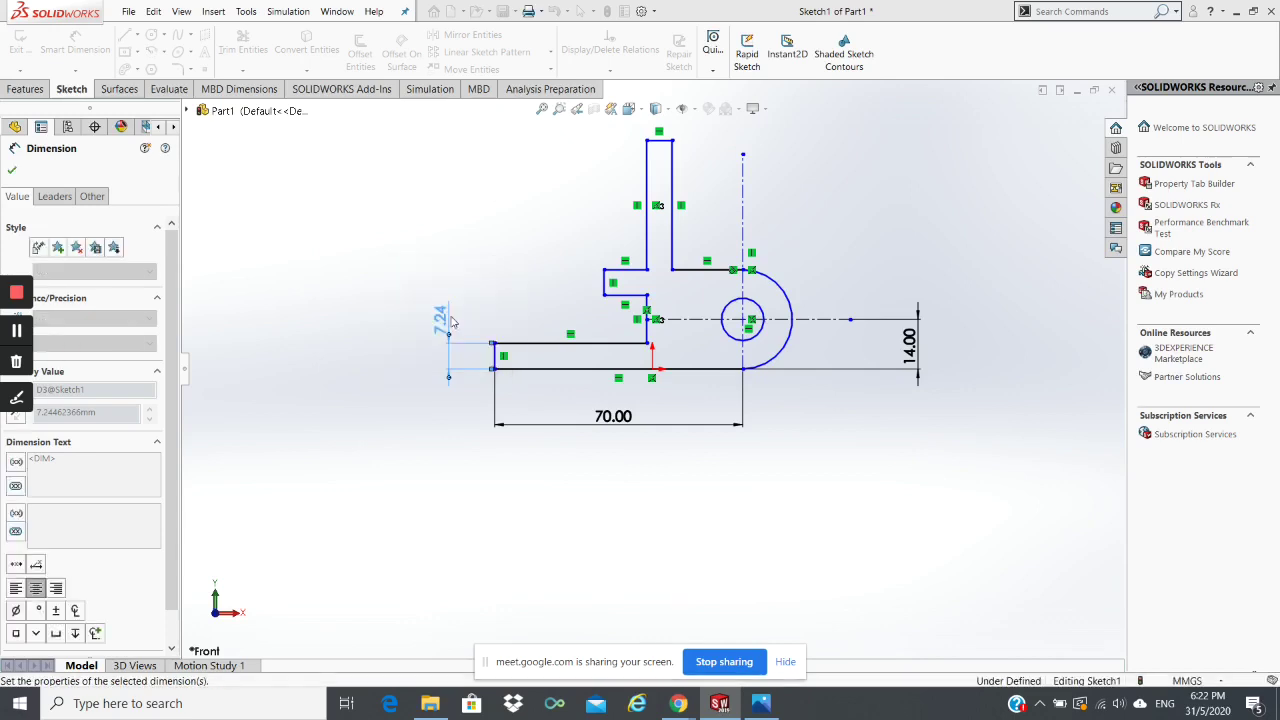
{"action": "left_click", "coordinate": [628, 287]}
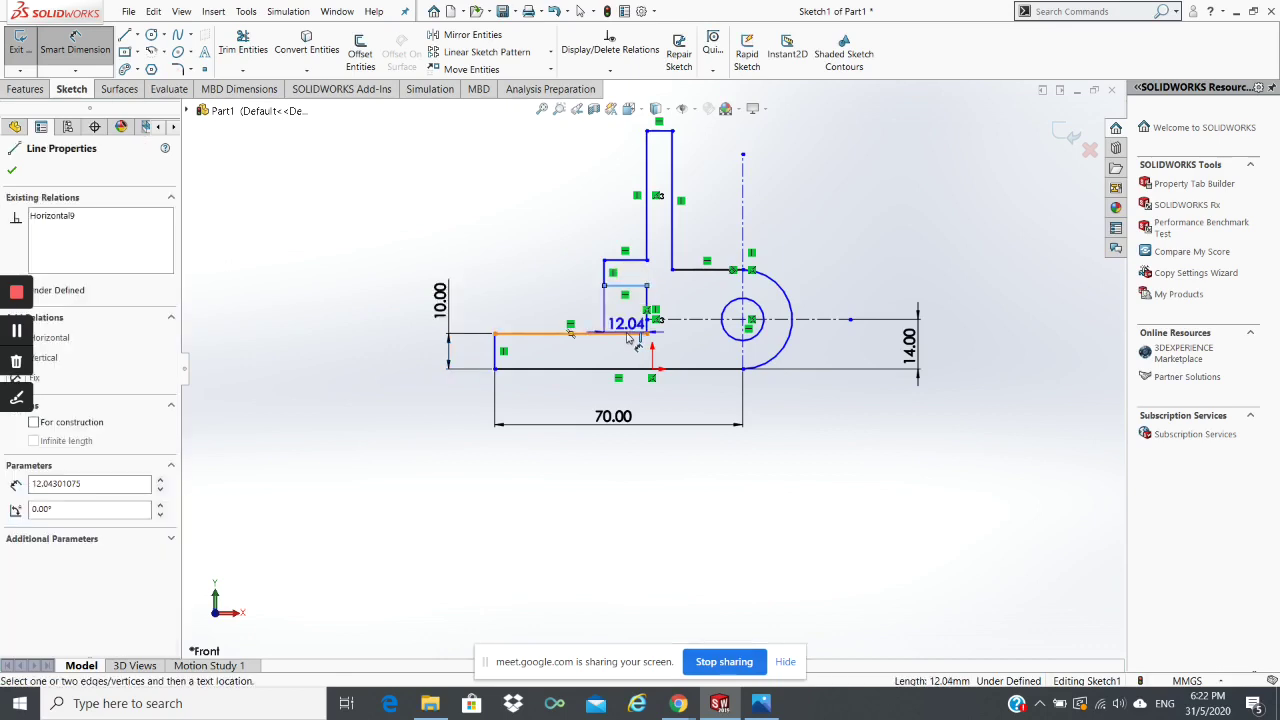
{"action": "left_click", "coordinate": [626, 334]}
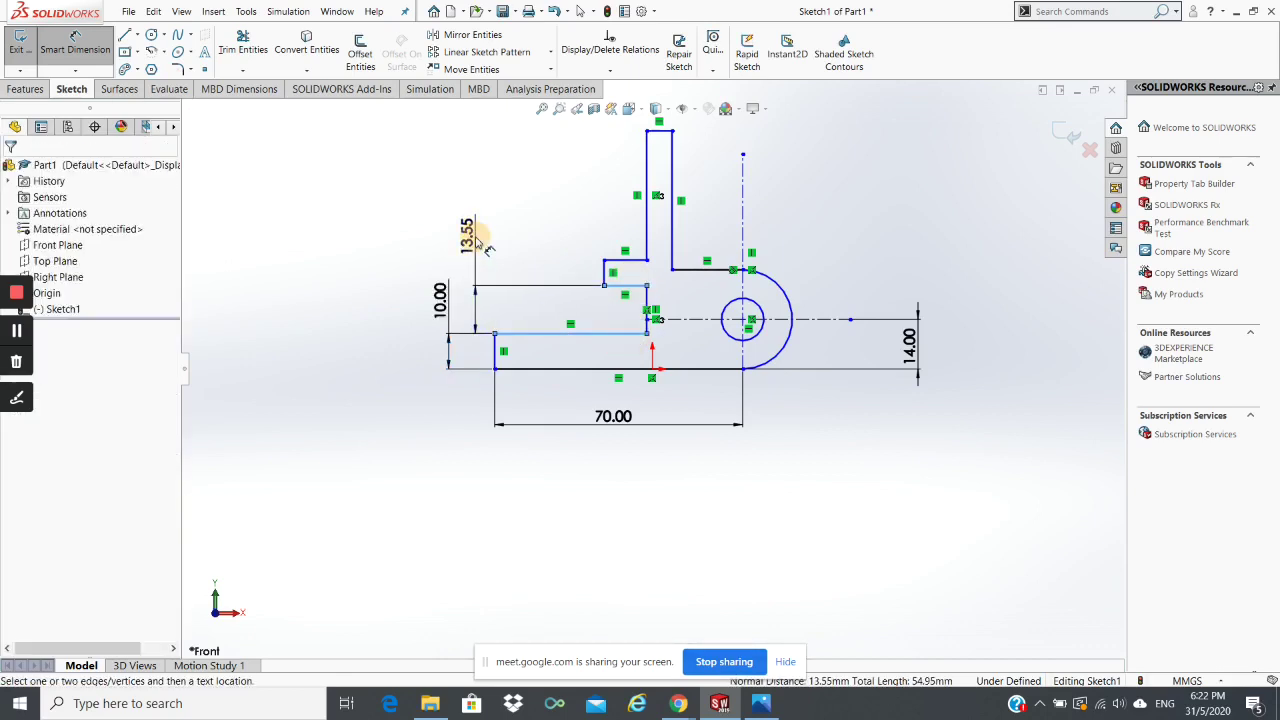
{"action": "left_click", "coordinate": [470, 232]}
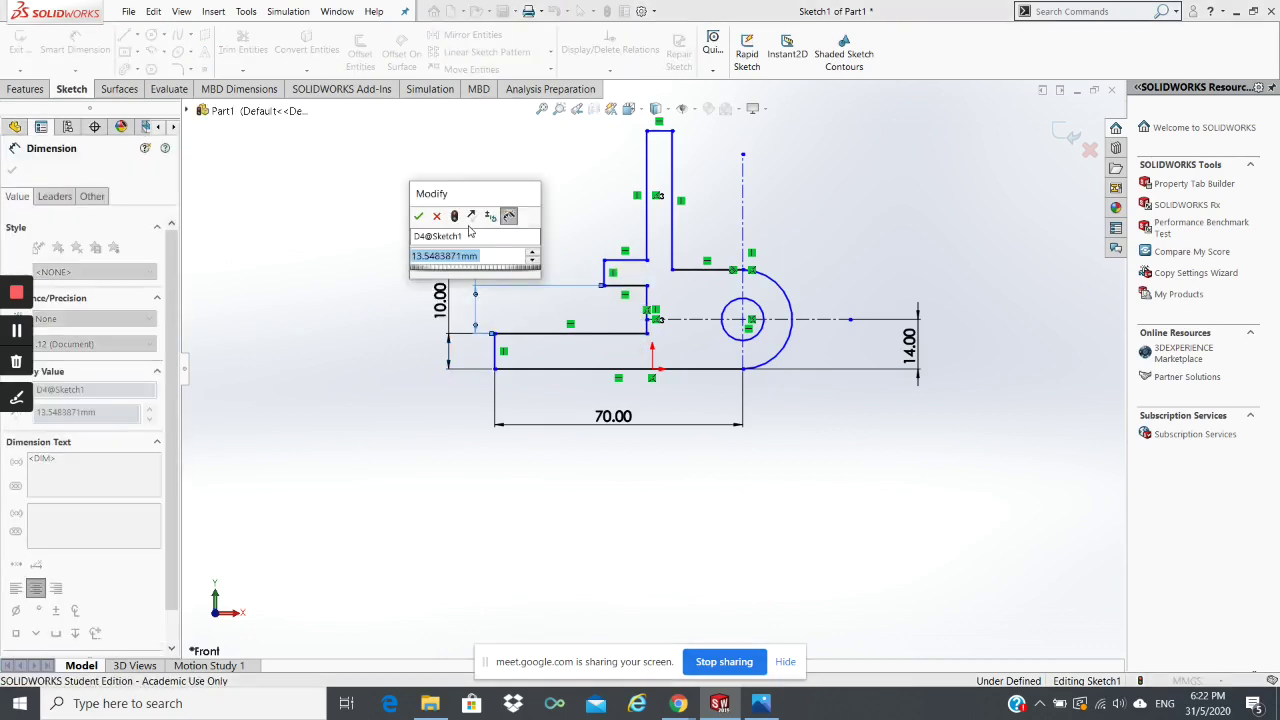
{"action": "type", "text": "23"}
{"action": "key", "text": "Return"}
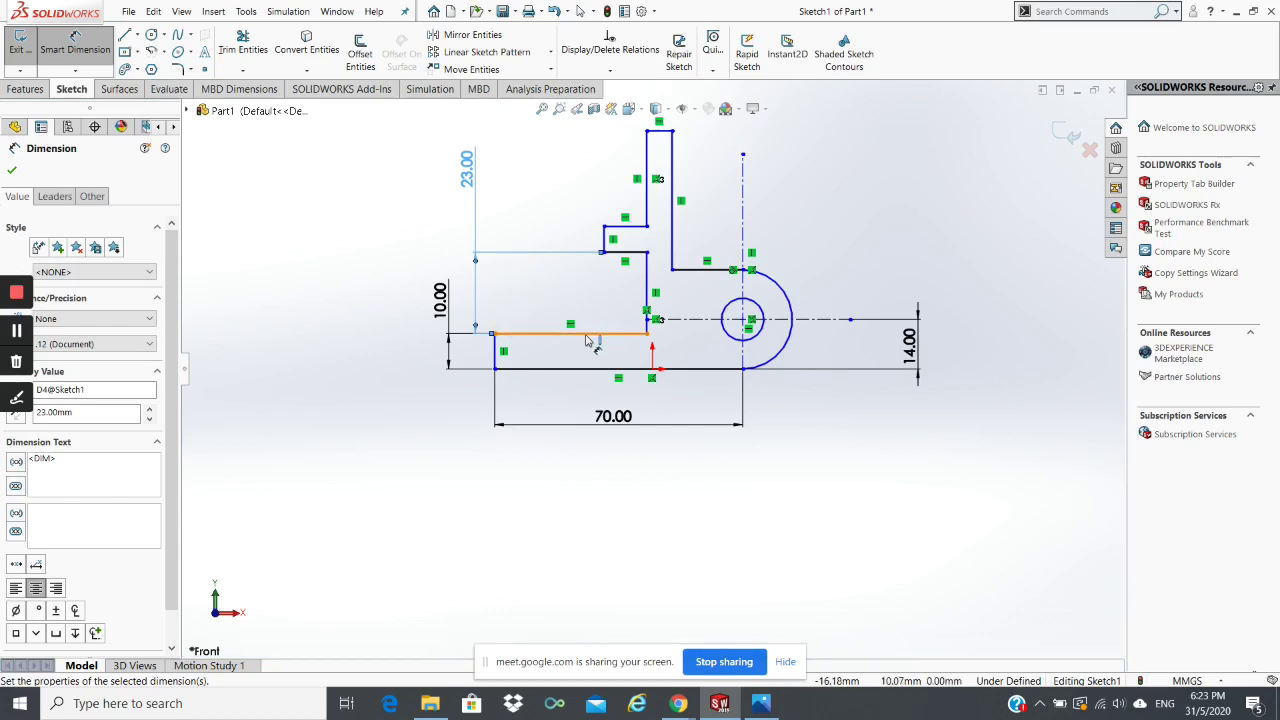
Step: Dimension the upright's left edge 28 from the base's left end
{"action": "left_click", "coordinate": [504, 357]}
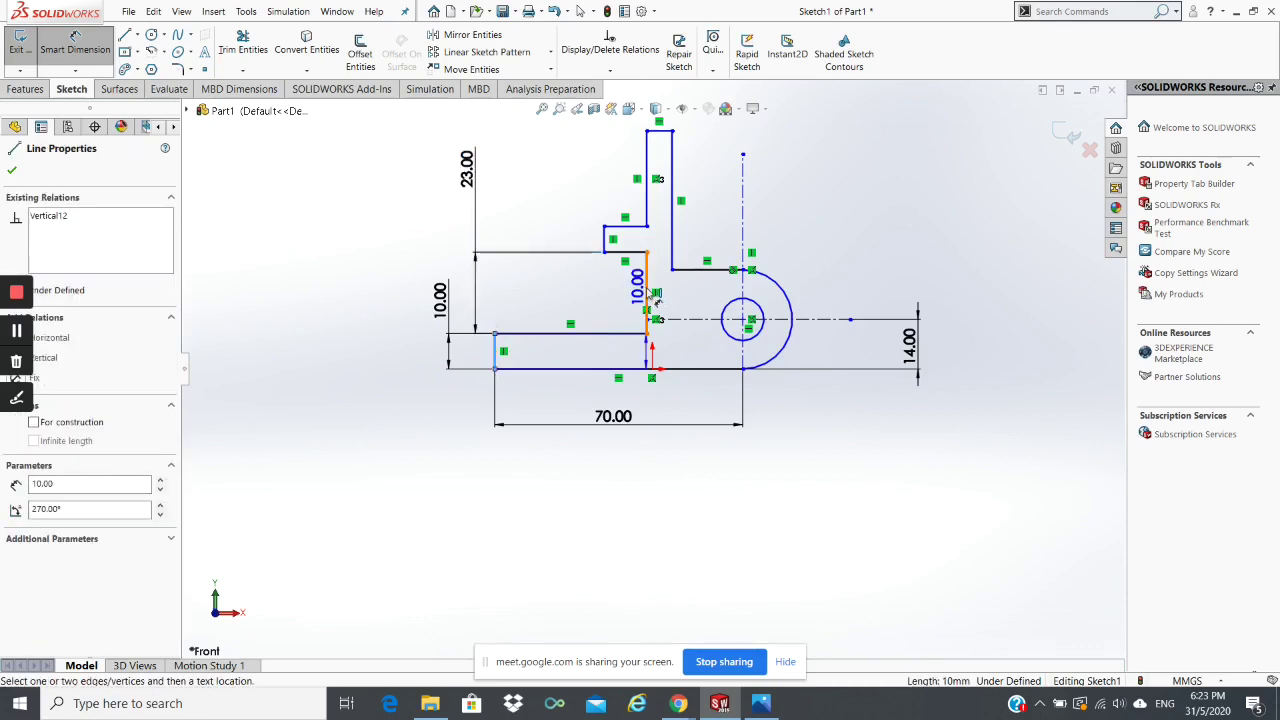
{"action": "left_click", "coordinate": [648, 300]}
{"action": "left_click", "coordinate": [572, 470]}
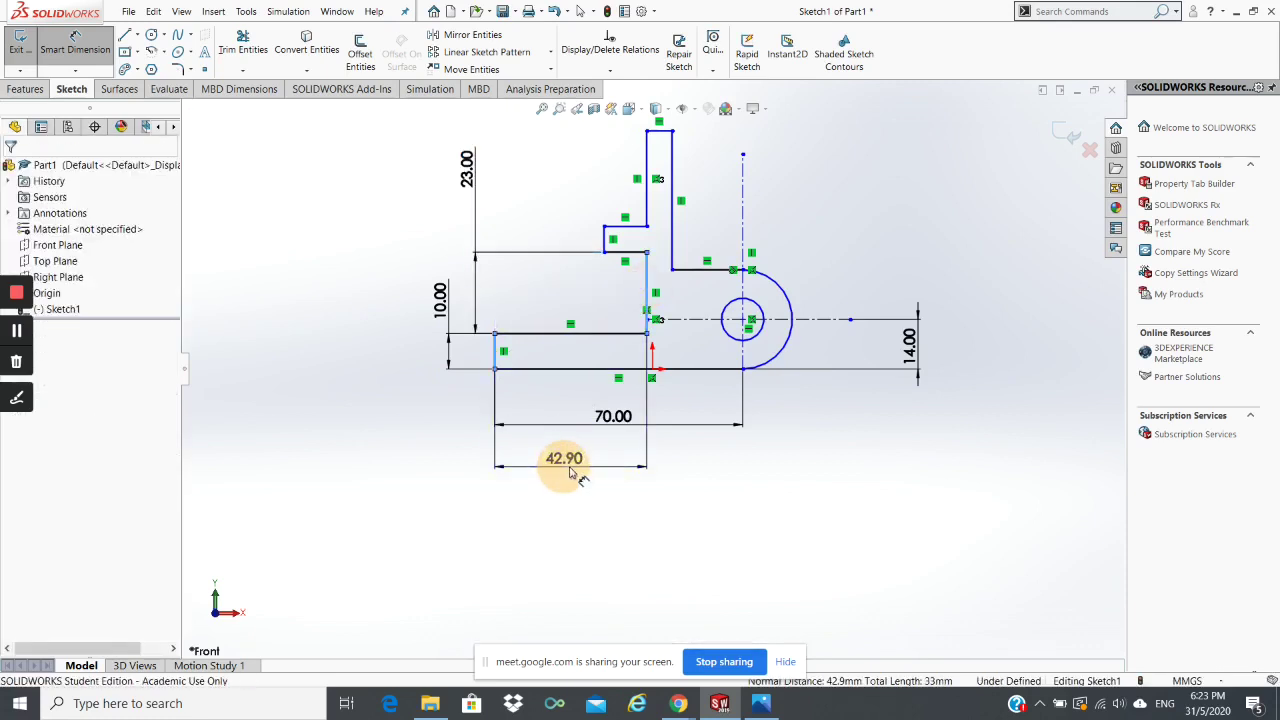
{"action": "left_click", "coordinate": [568, 469]}
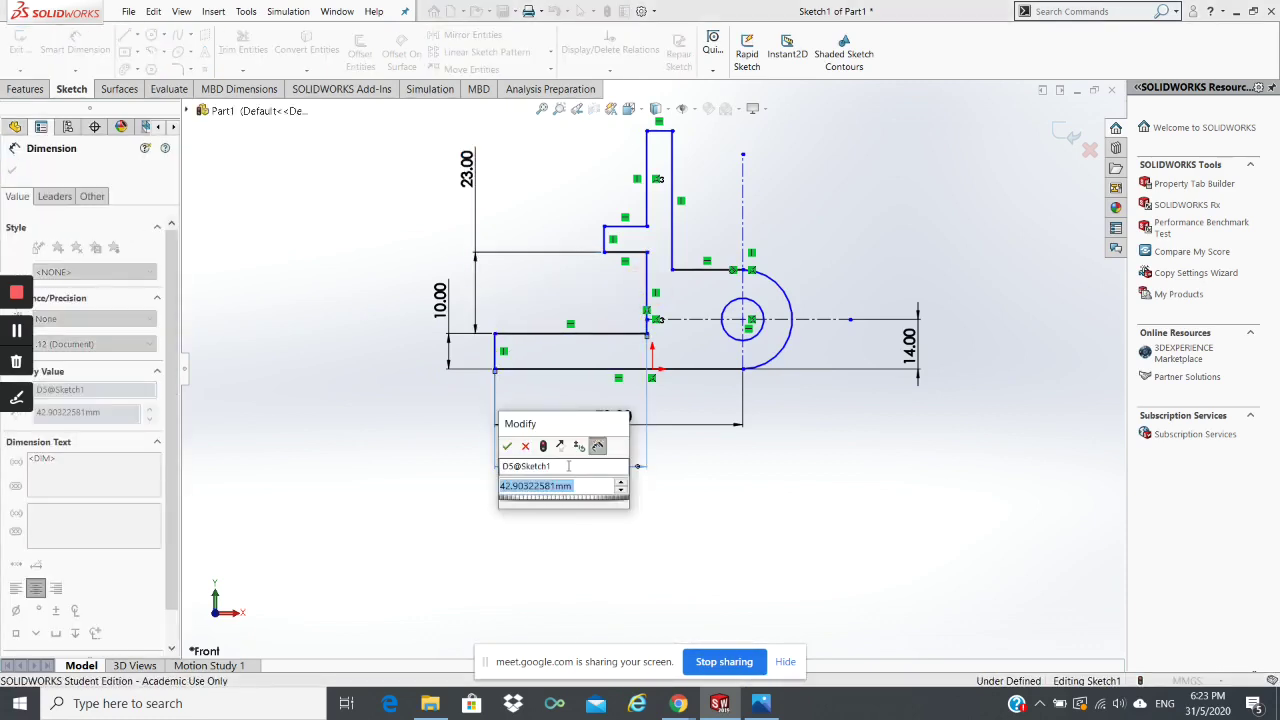
{"action": "type", "text": "28"}
{"action": "key", "text": "Return"}
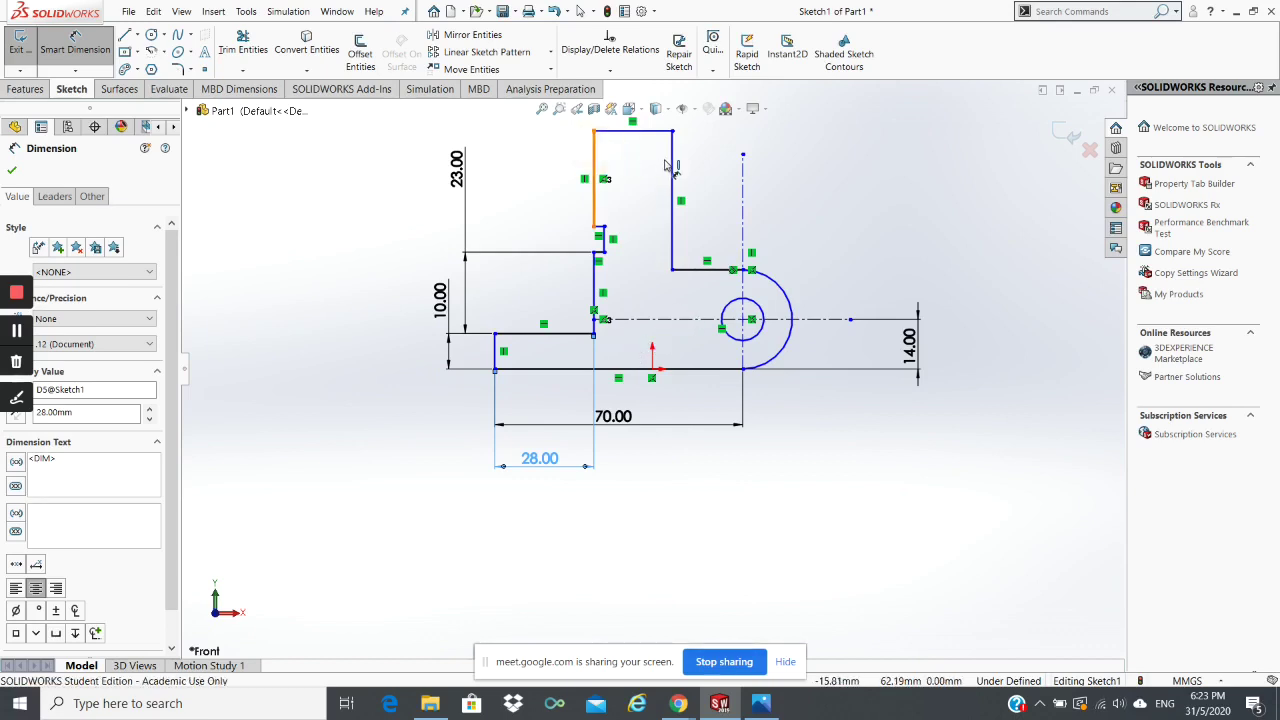
Step: Dimension the upright's width at 8 and the hole at Ø12, then switch to Google Meet
{"action": "left_click", "coordinate": [671, 165]}
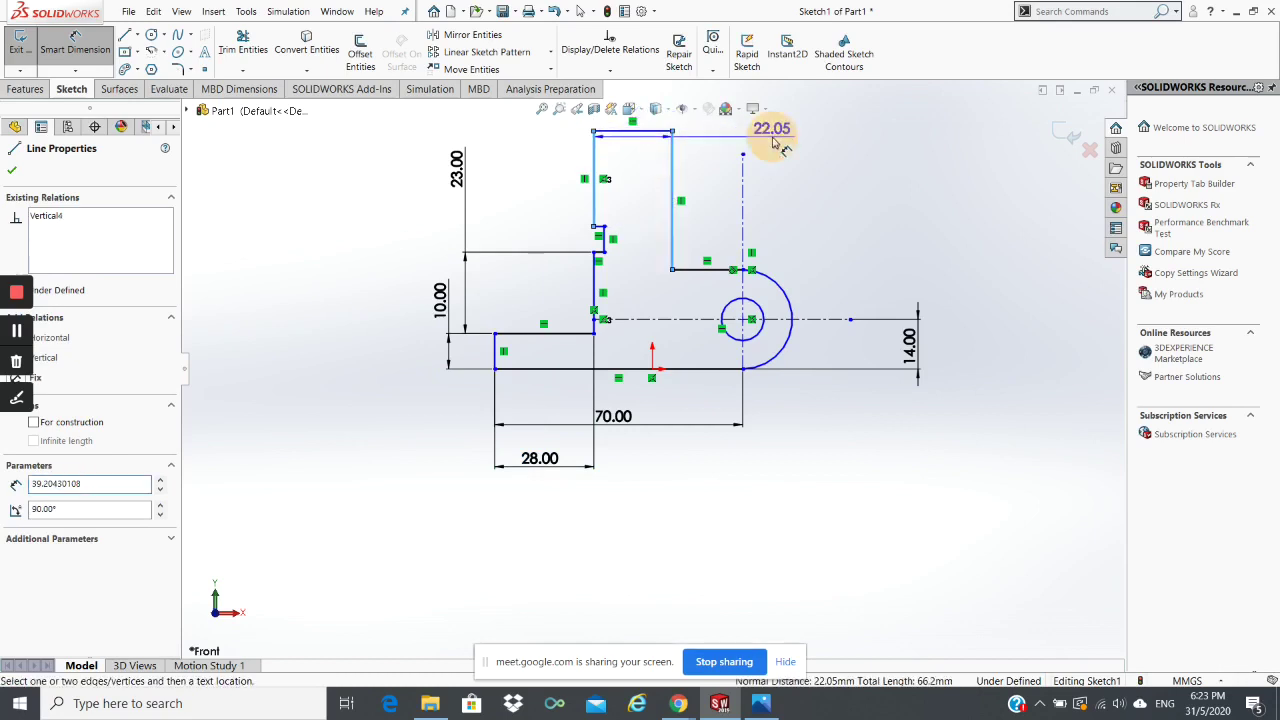
{"action": "left_click", "coordinate": [775, 140]}
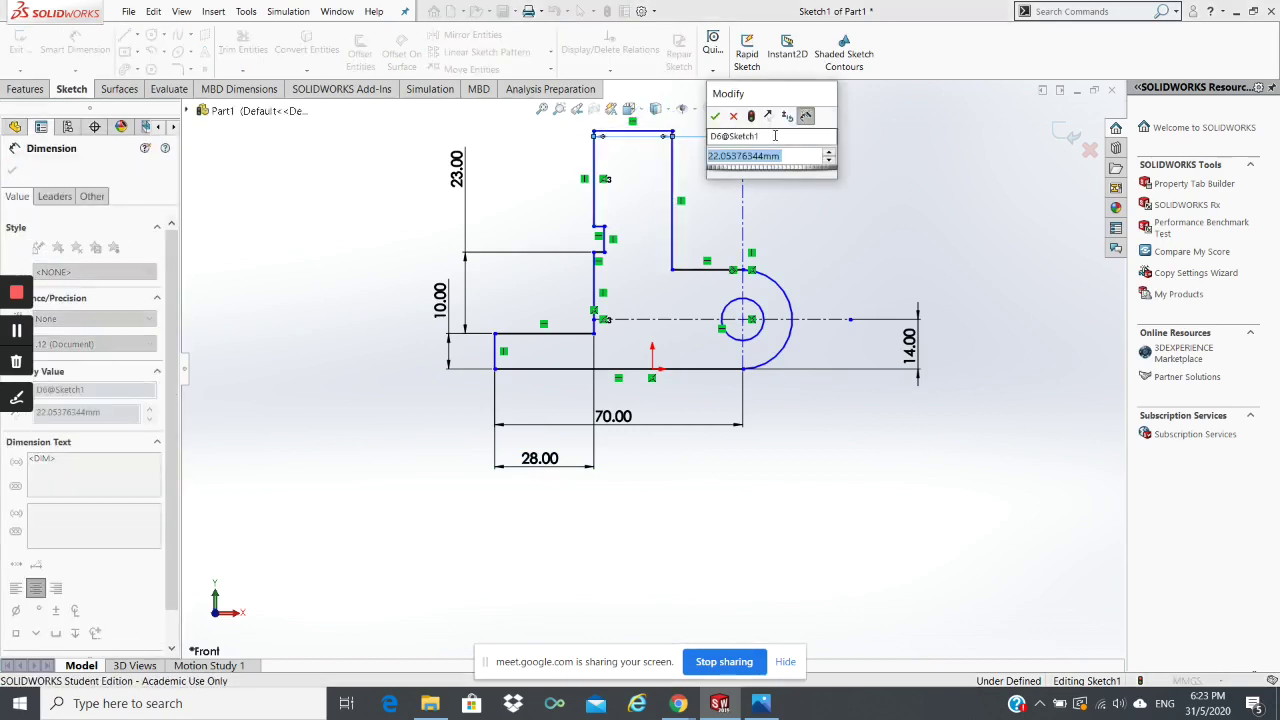
{"action": "type", "text": "8"}
{"action": "key", "text": "Return"}
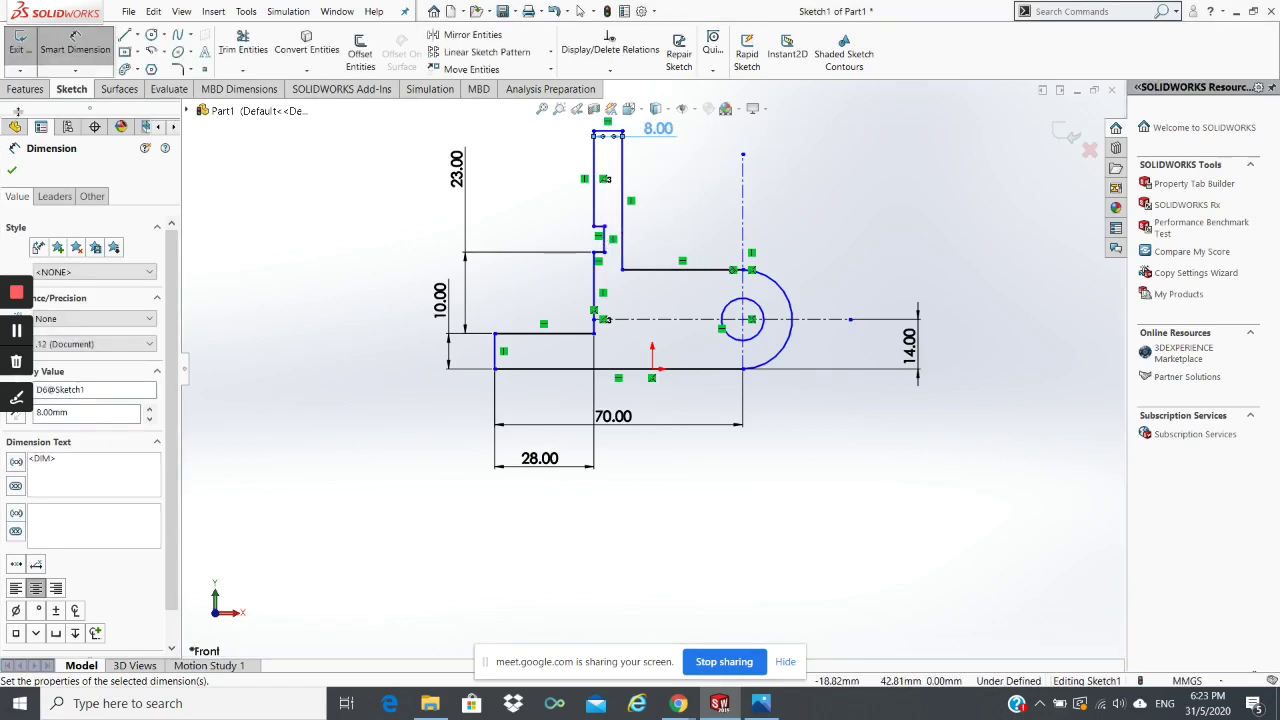
{"action": "left_click", "coordinate": [760, 313]}
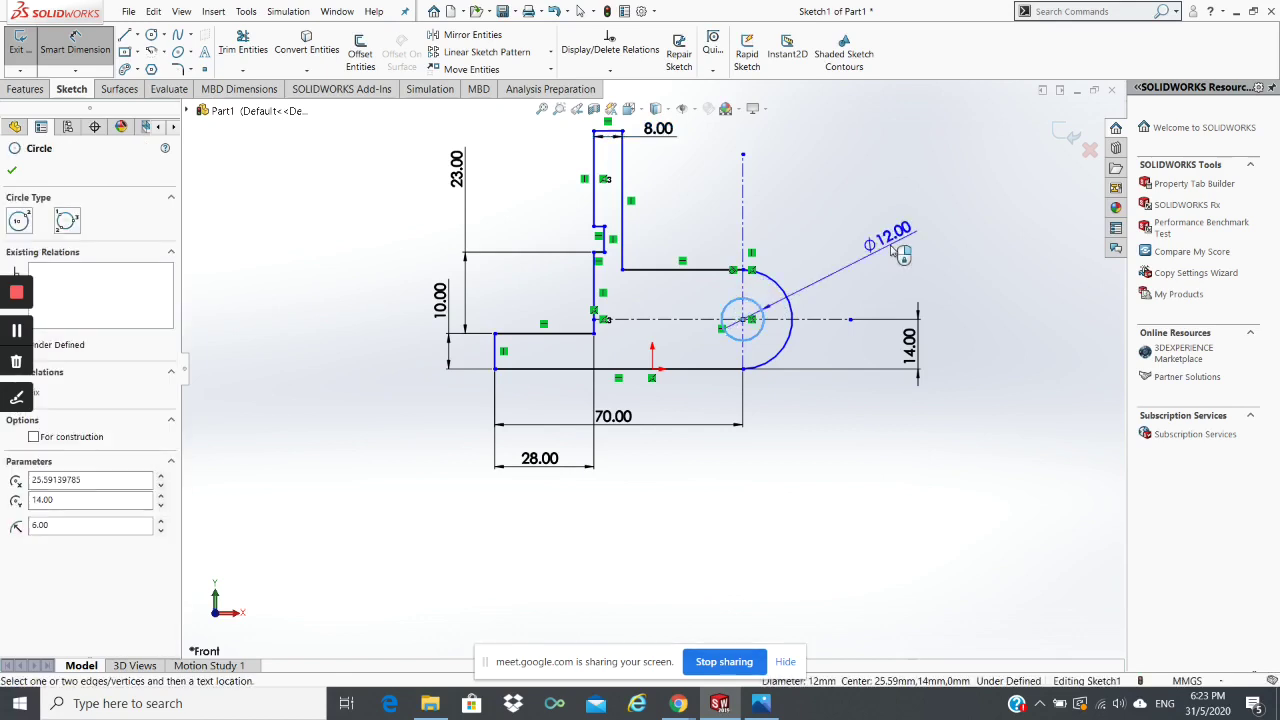
{"action": "left_click", "coordinate": [880, 291]}
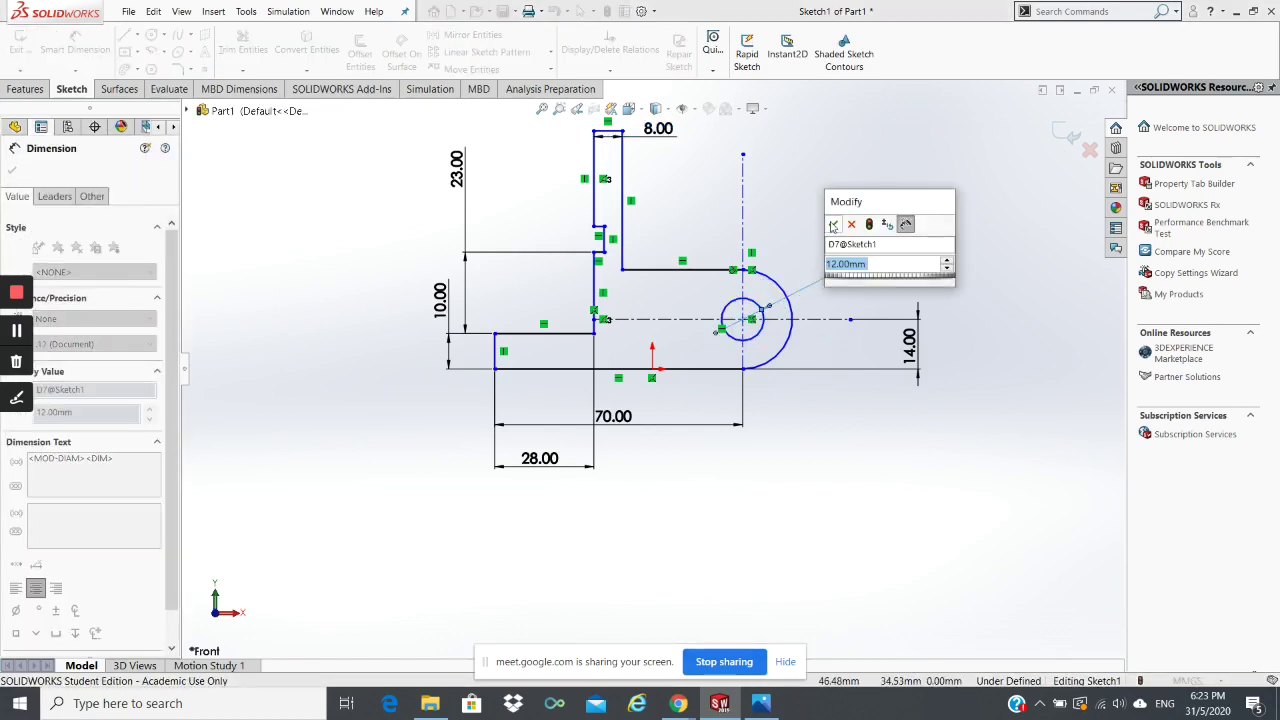
{"action": "left_click", "coordinate": [833, 225]}
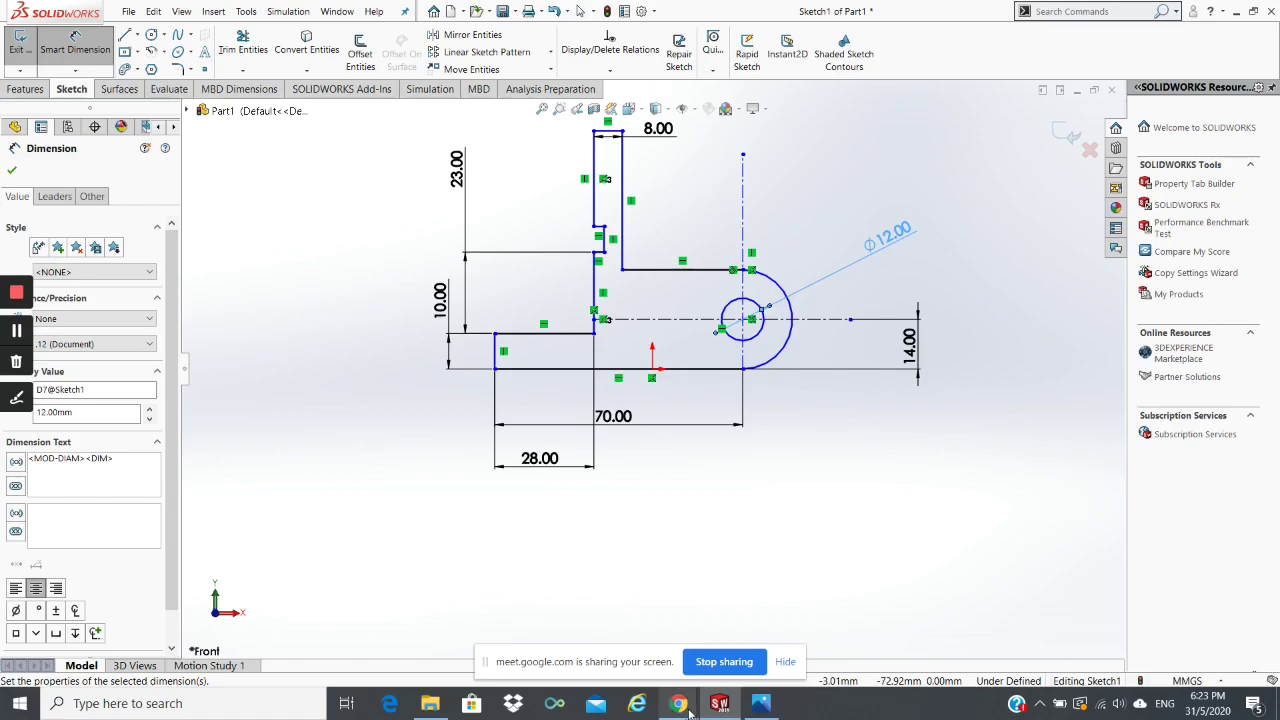
{"action": "mouse_move", "coordinate": [678, 703]}
{"action": "left_click", "coordinate": [600, 646]}
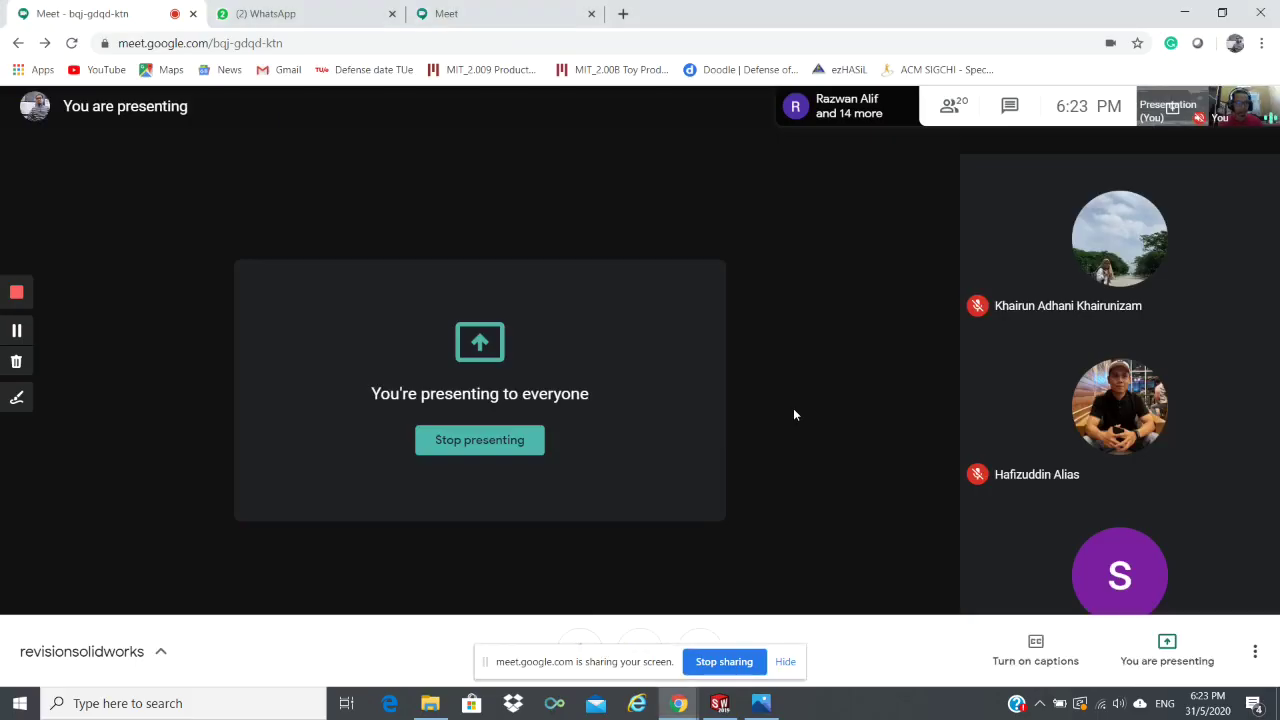
Step: Open the Meet chat panel to read class messages, then bring SOLIDWORKS back to the front
{"action": "left_click", "coordinate": [1008, 108]}
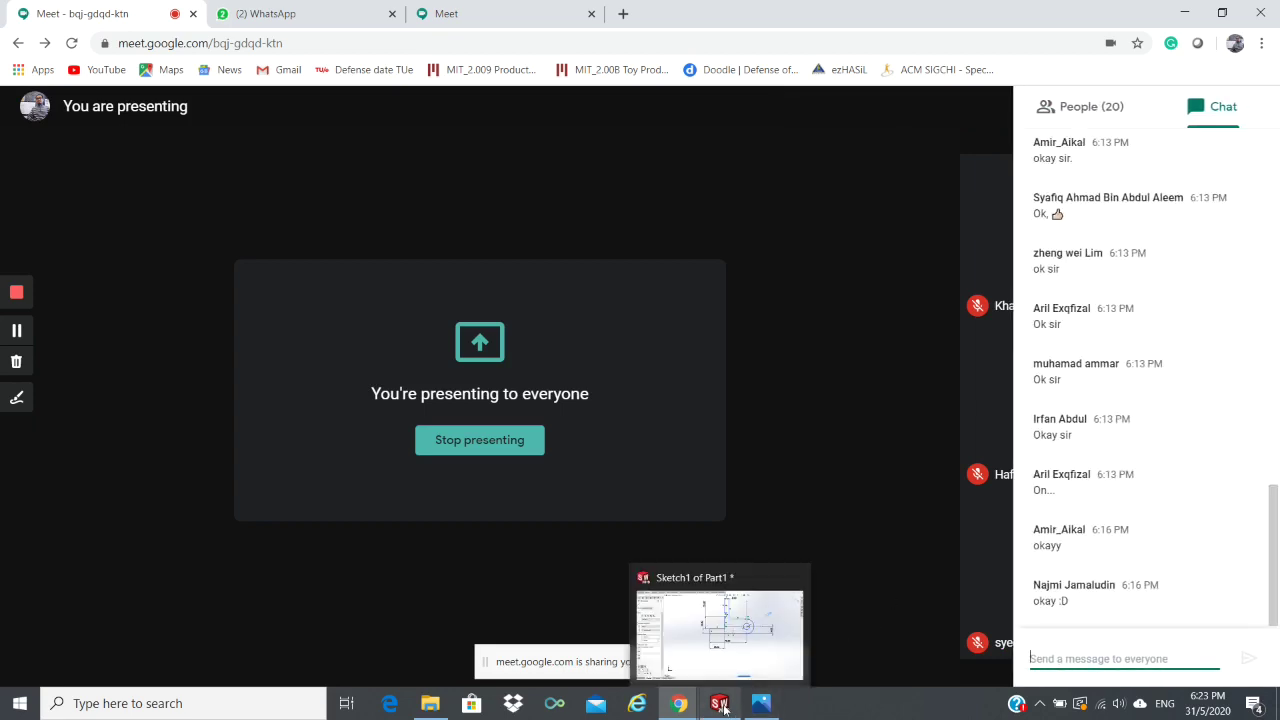
{"action": "mouse_move", "coordinate": [719, 703]}
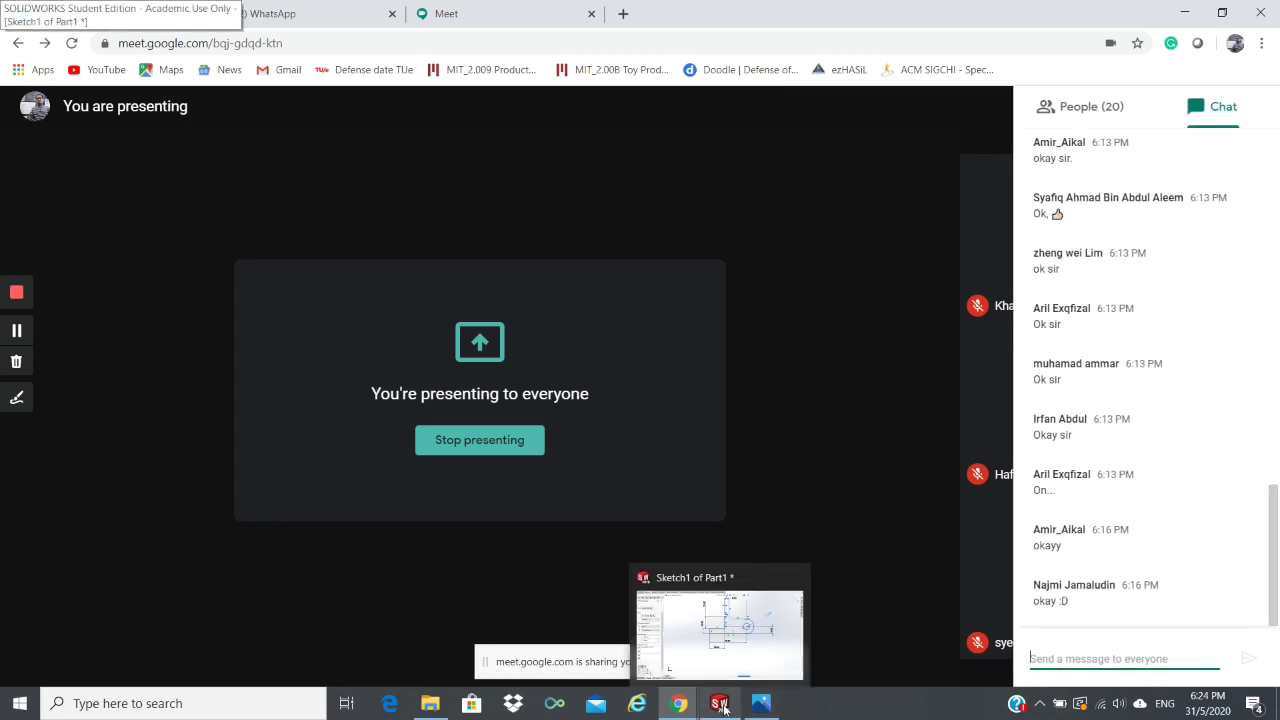
{"action": "left_click", "coordinate": [722, 707]}
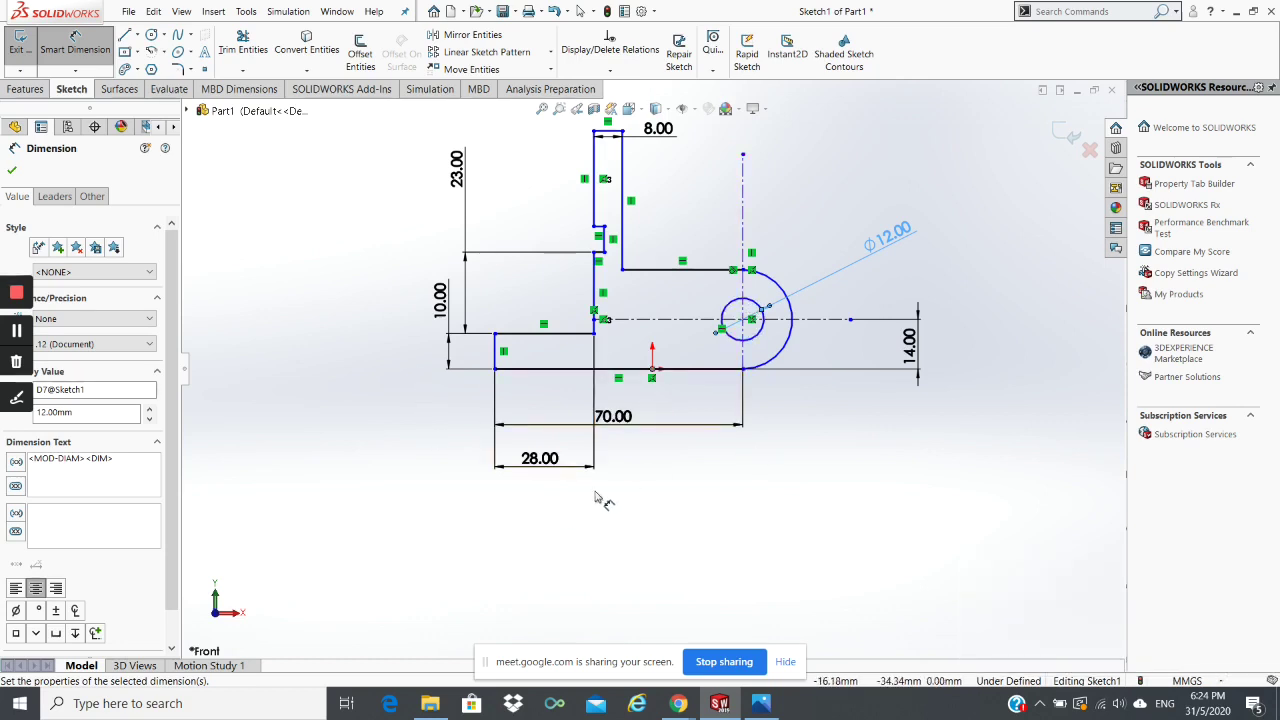
{"action": "key", "text": "alt+Tab"}
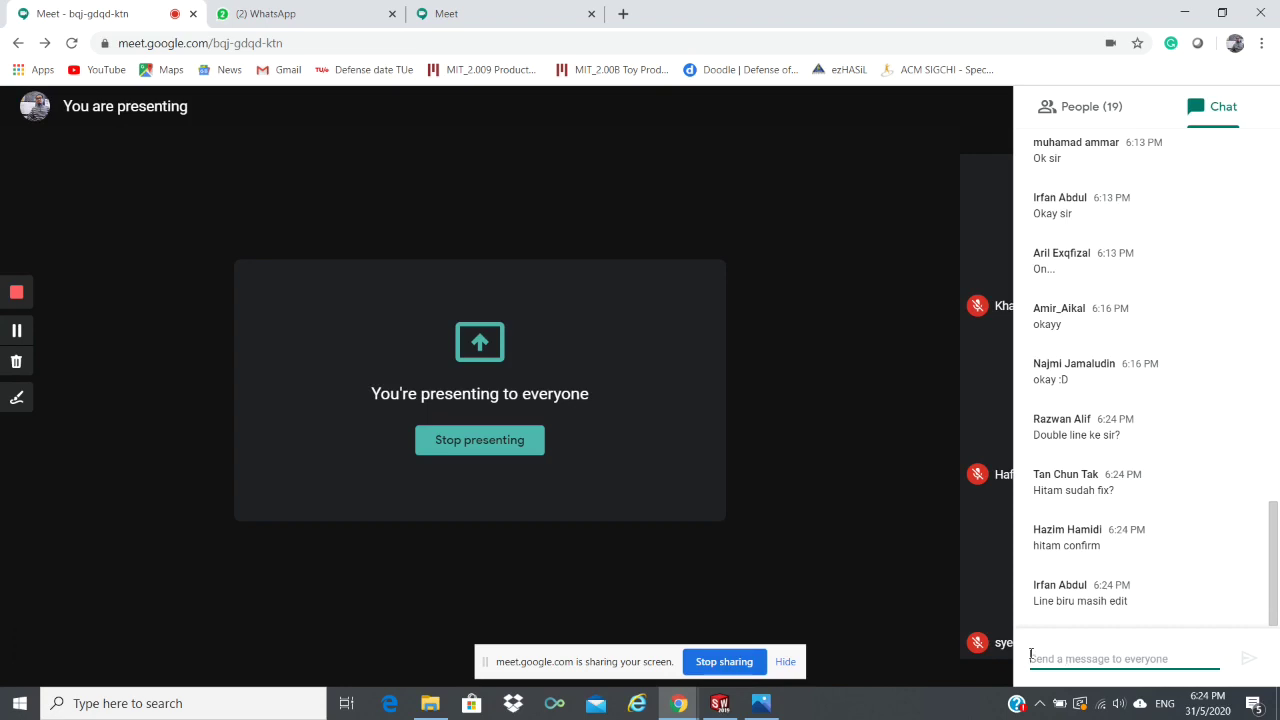
{"action": "left_click", "coordinate": [720, 704]}
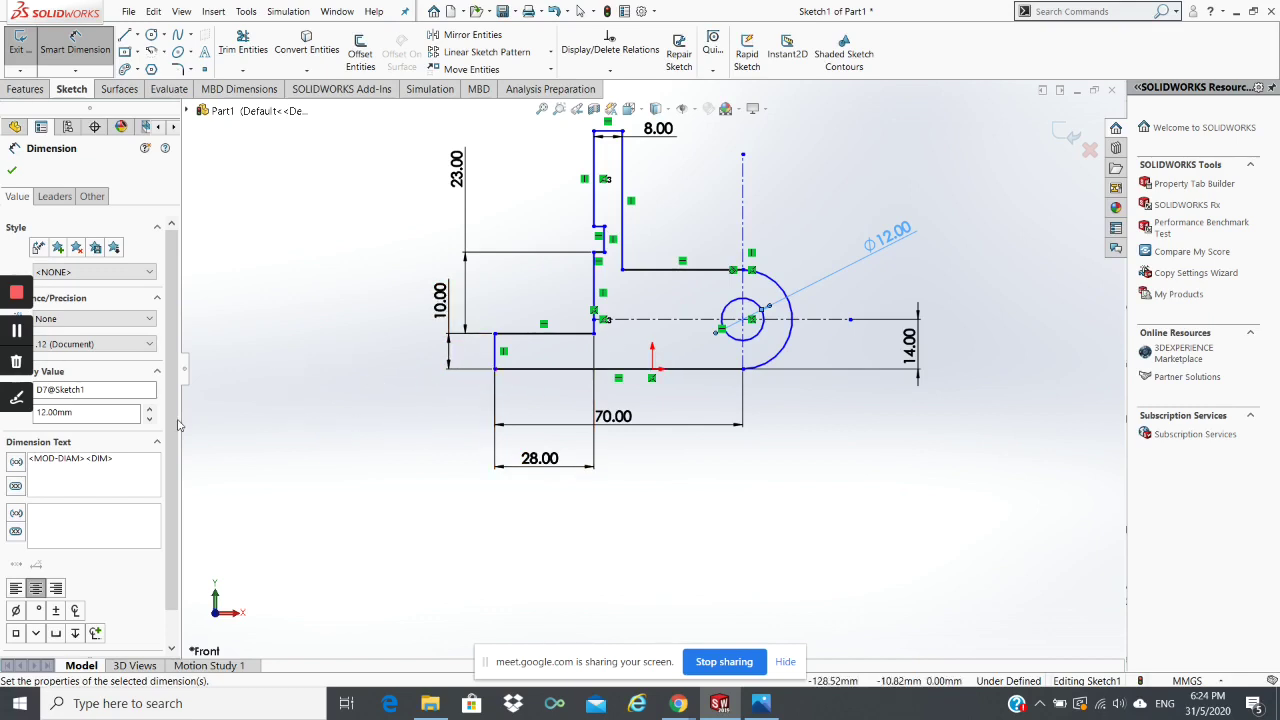
{"action": "left_click", "coordinate": [762, 703]}
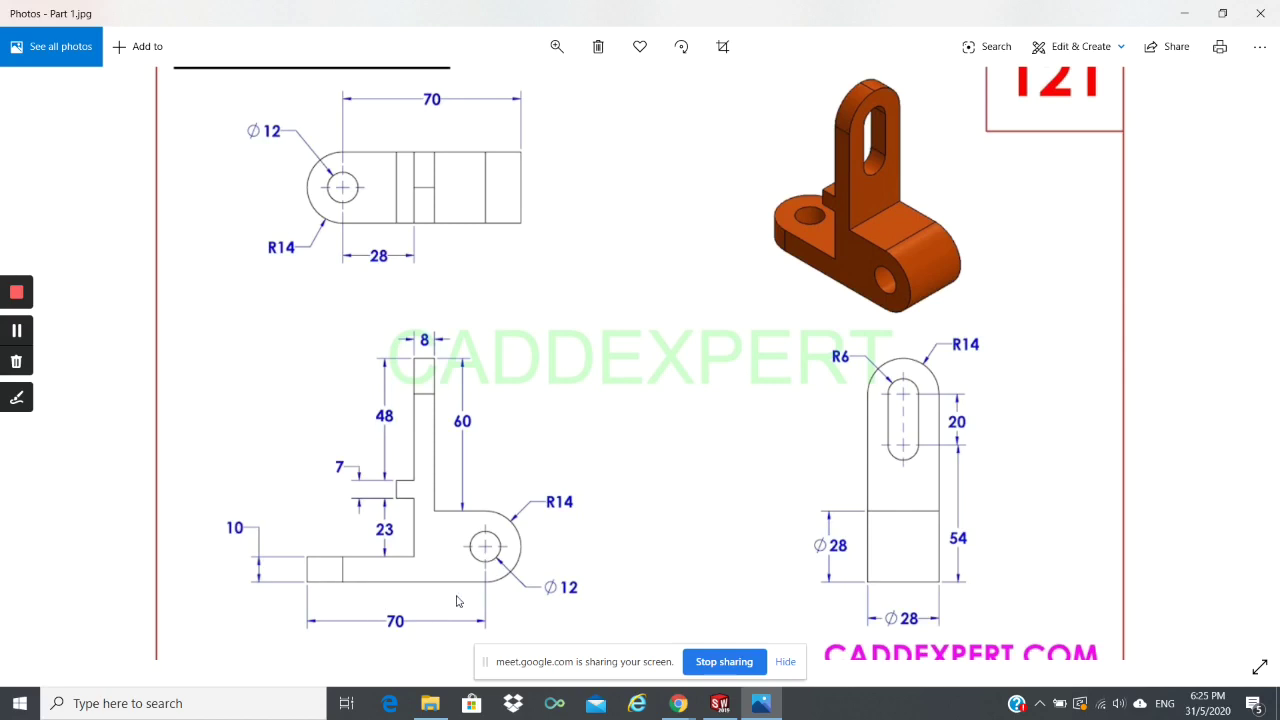
{"action": "left_click", "coordinate": [720, 705]}
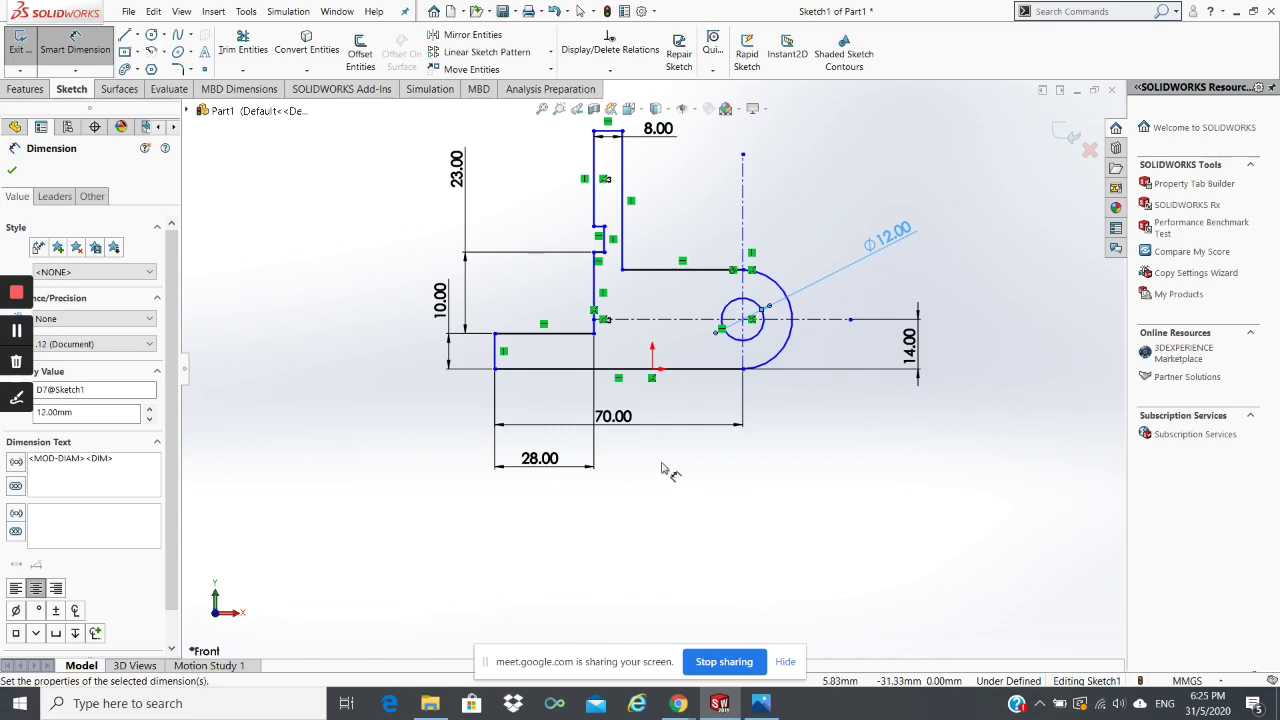
Step: Change the 70 base length dimension to 56 and drag the upright's short step segment left
{"action": "double_click", "coordinate": [613, 416]}
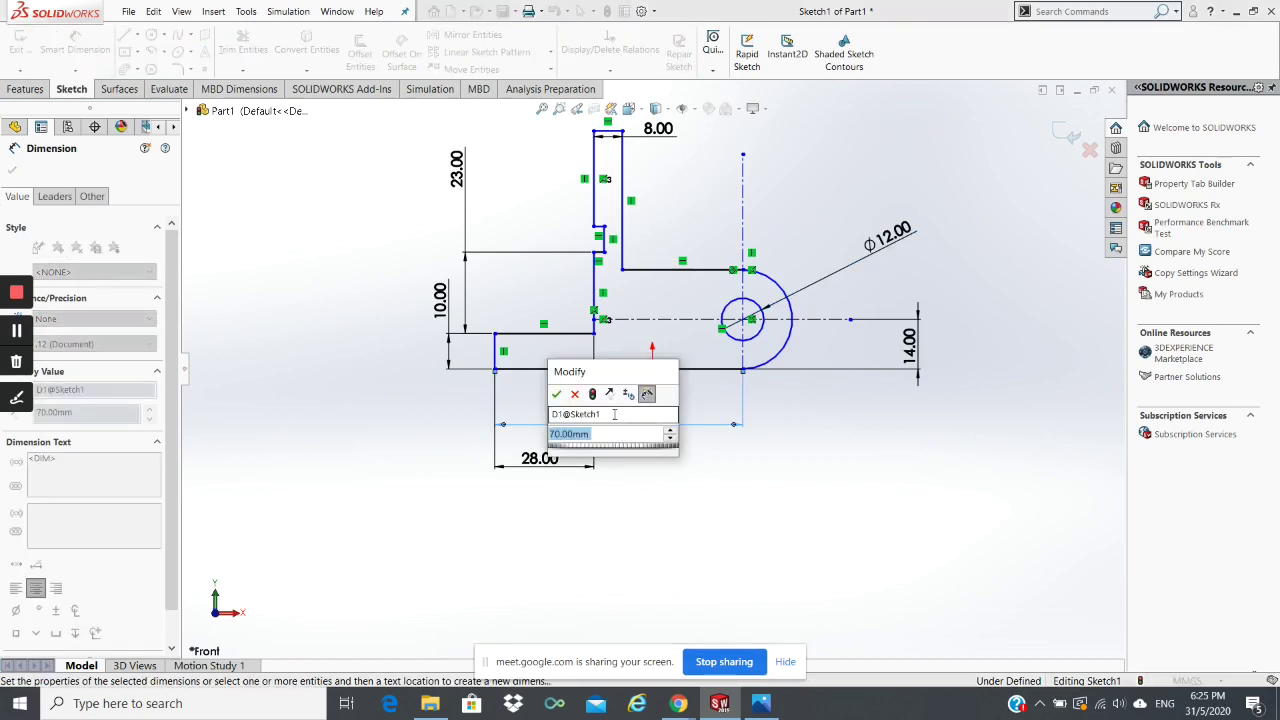
{"action": "type", "text": "56"}
{"action": "key", "text": "Return"}
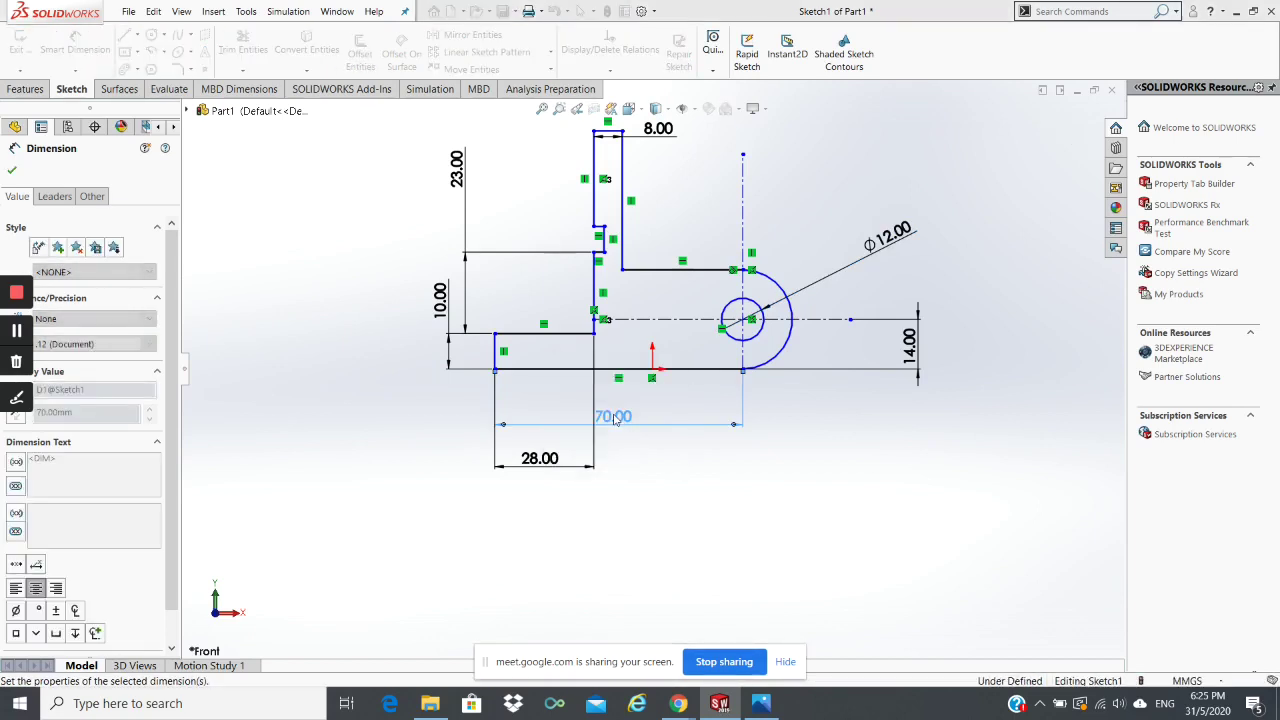
{"action": "left_click", "coordinate": [13, 171]}
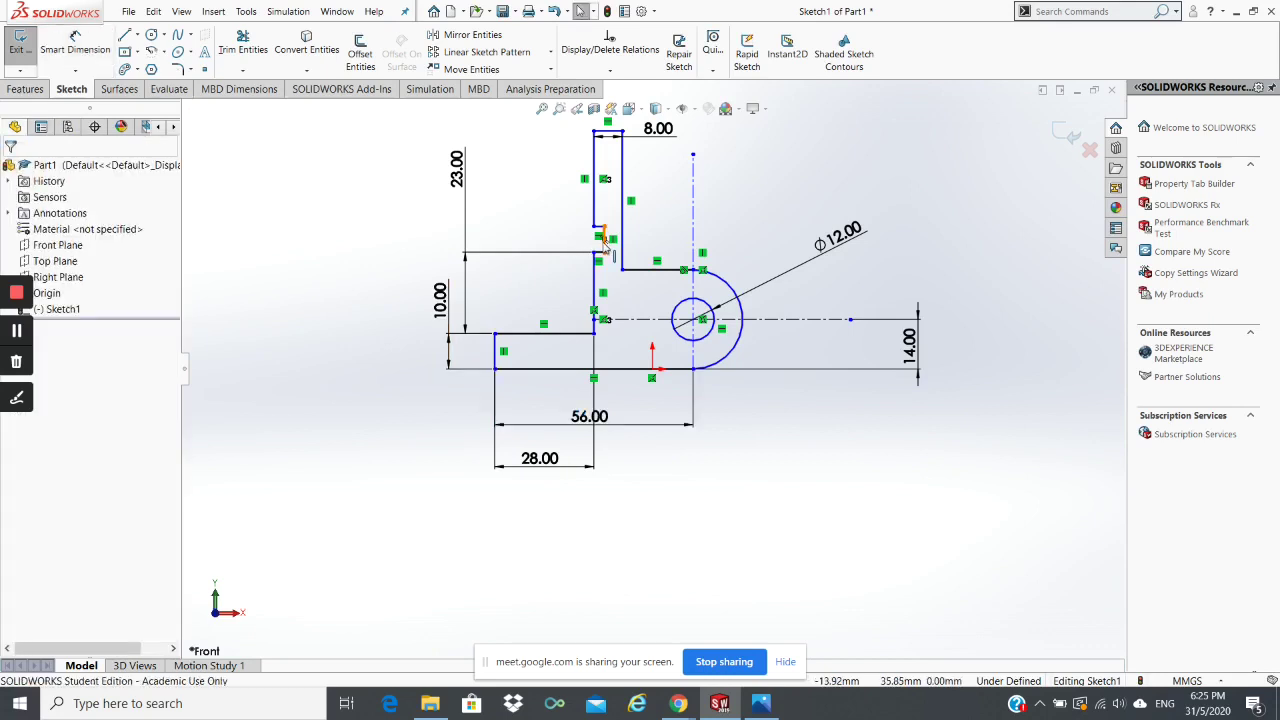
{"action": "left_click_drag", "start_coordinate": [602, 240], "coordinate": [551, 250]}
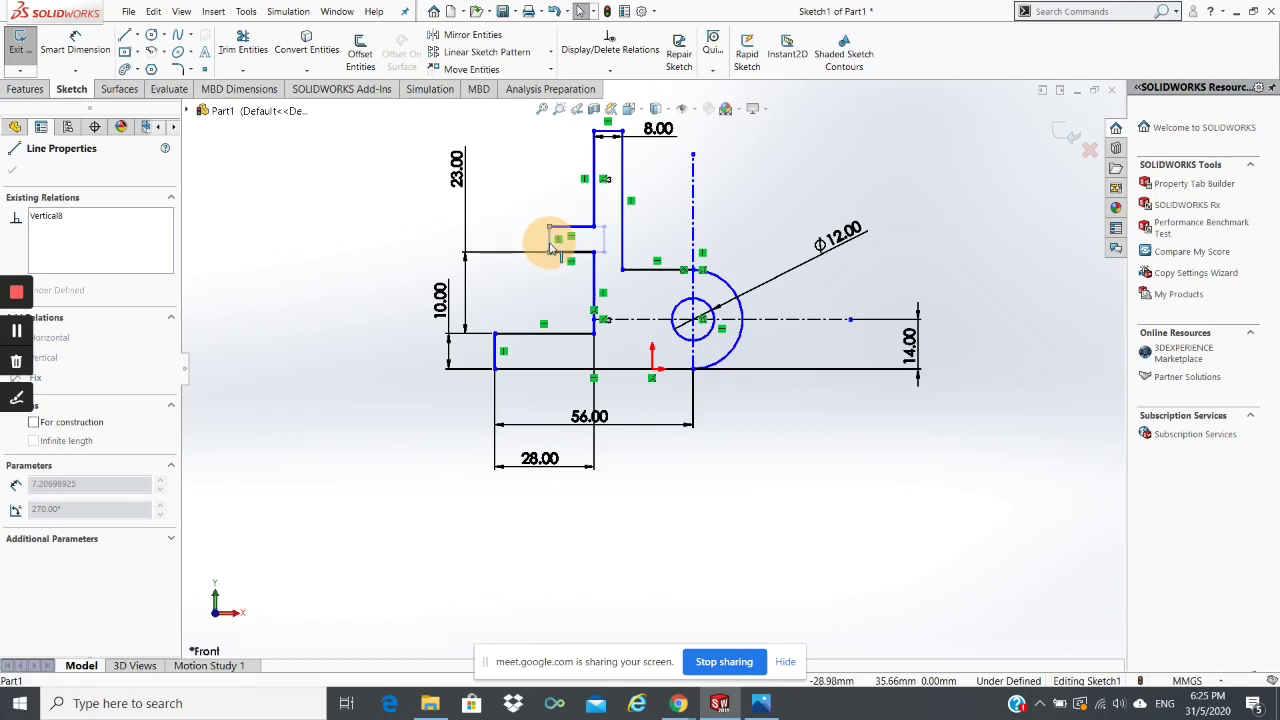
{"action": "left_click_drag", "start_coordinate": [549, 248], "coordinate": [550, 250]}
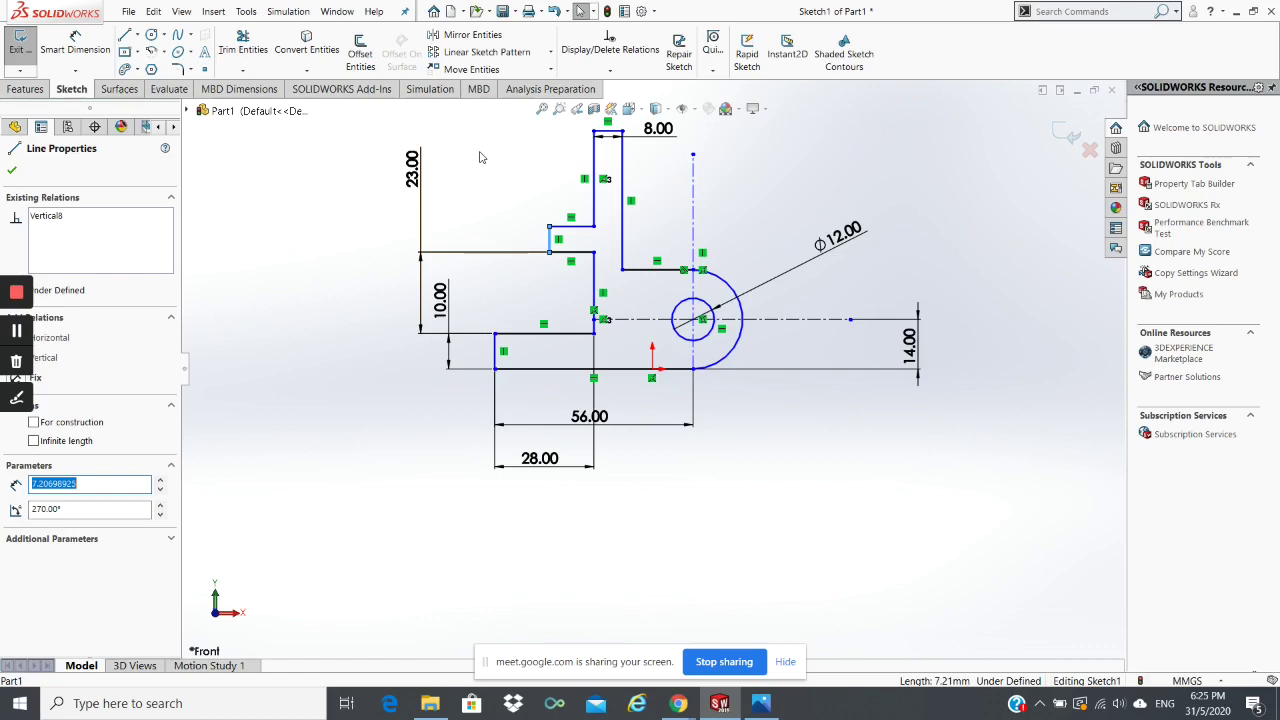
Step: Dimension the upright's step at 8 wide and 7 tall
{"action": "left_click", "coordinate": [75, 42]}
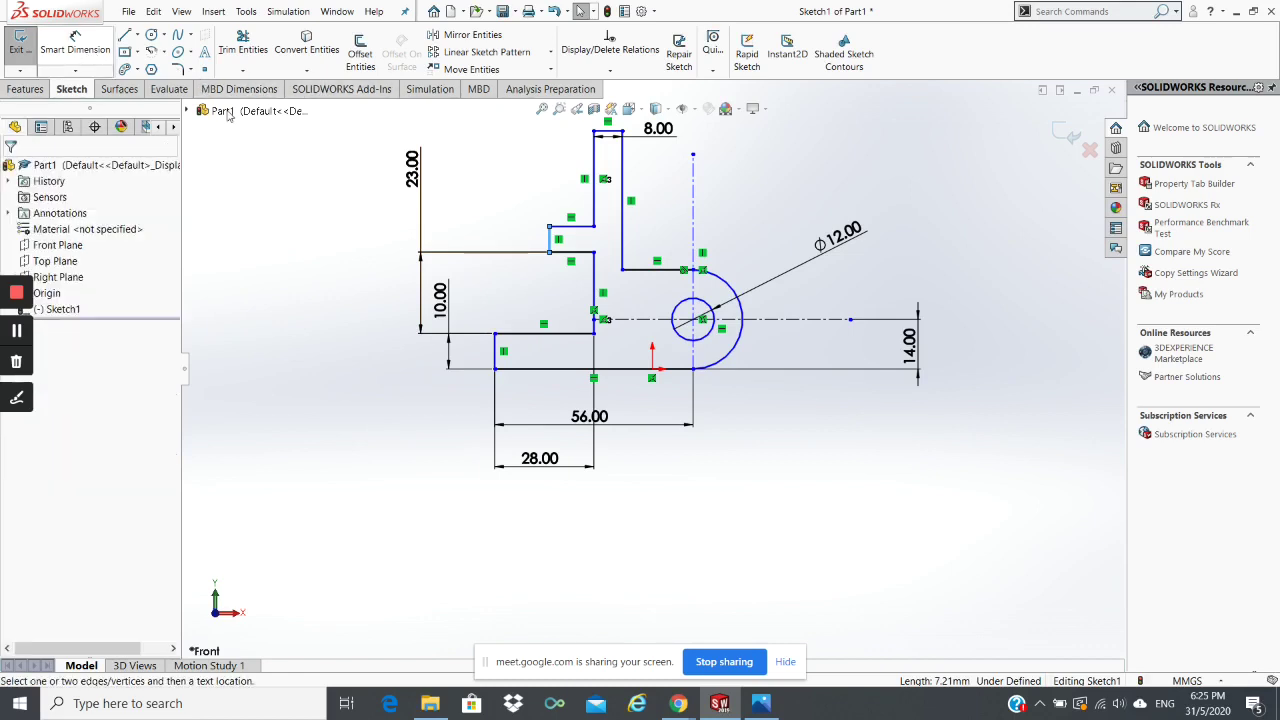
{"action": "left_click", "coordinate": [550, 238]}
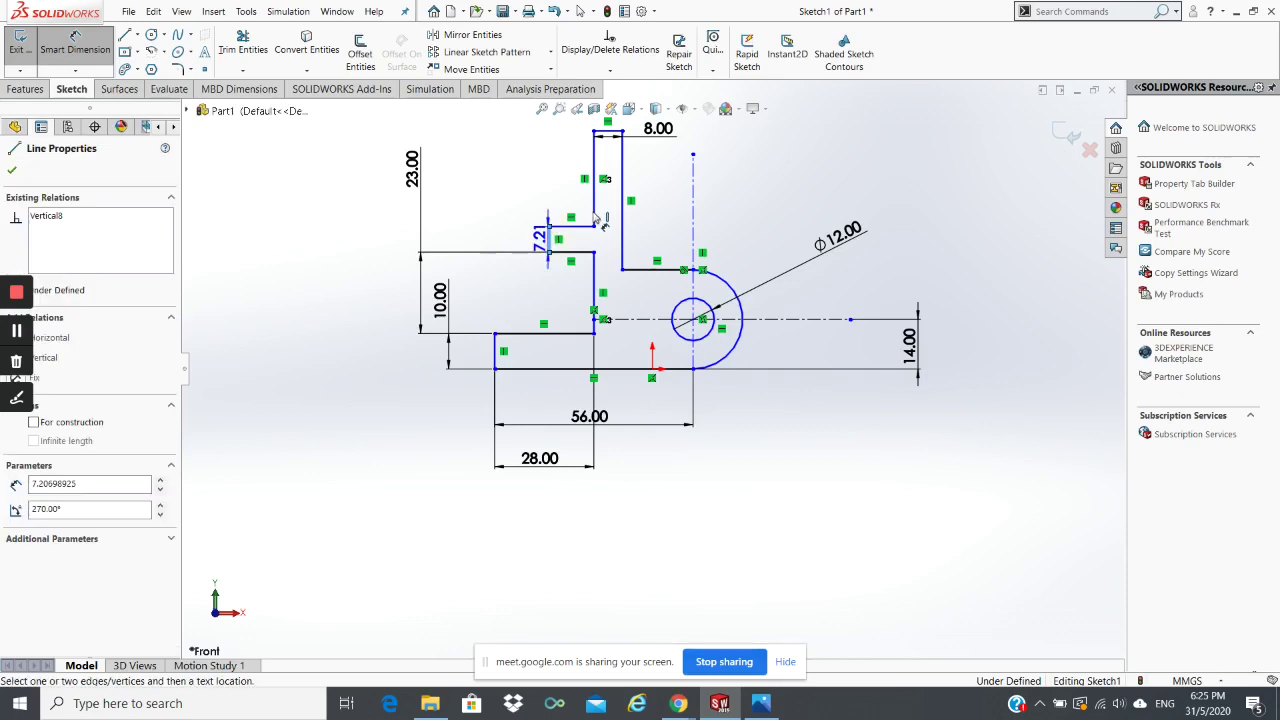
{"action": "left_click", "coordinate": [518, 188]}
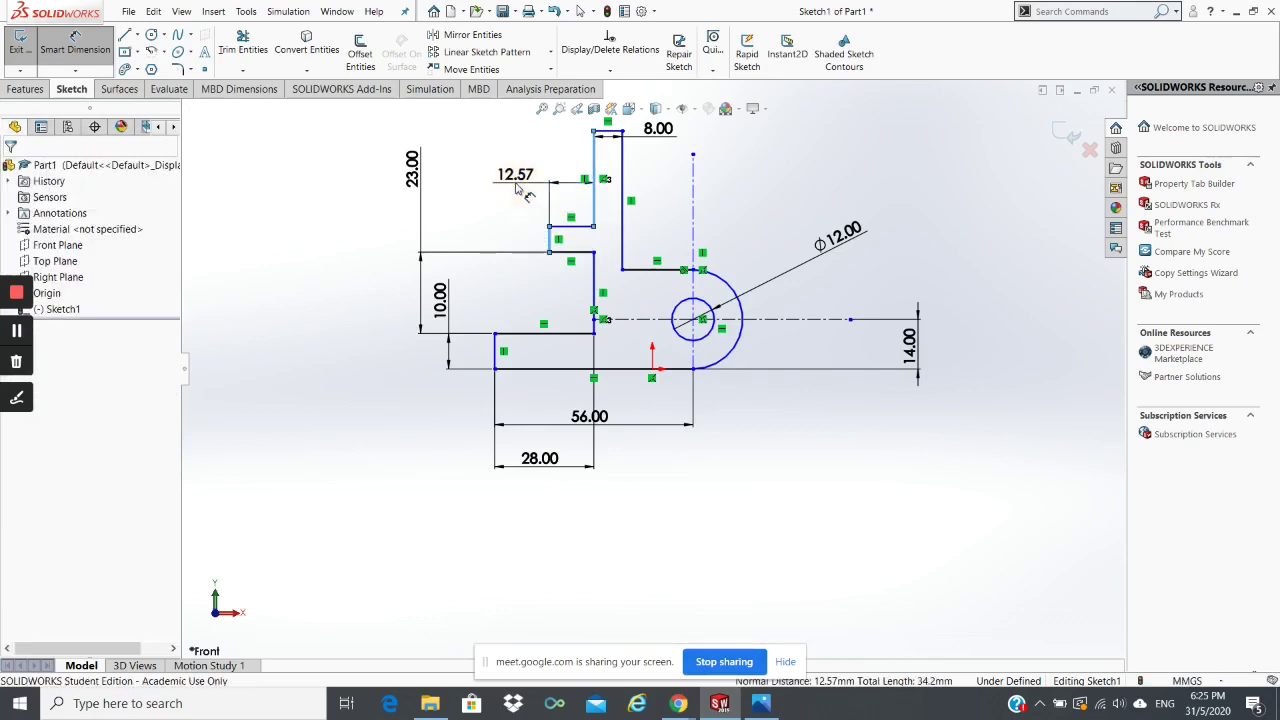
{"action": "key", "text": "Return"}
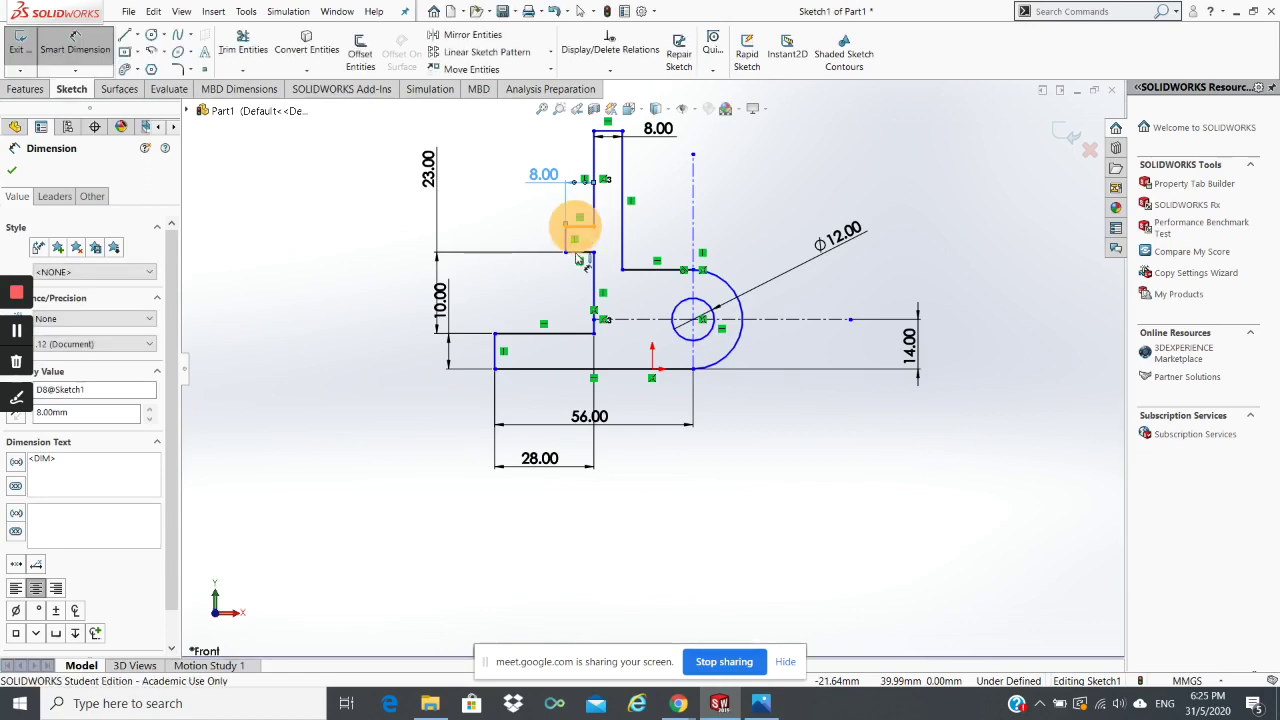
{"action": "left_click", "coordinate": [578, 225]}
{"action": "left_click", "coordinate": [580, 253]}
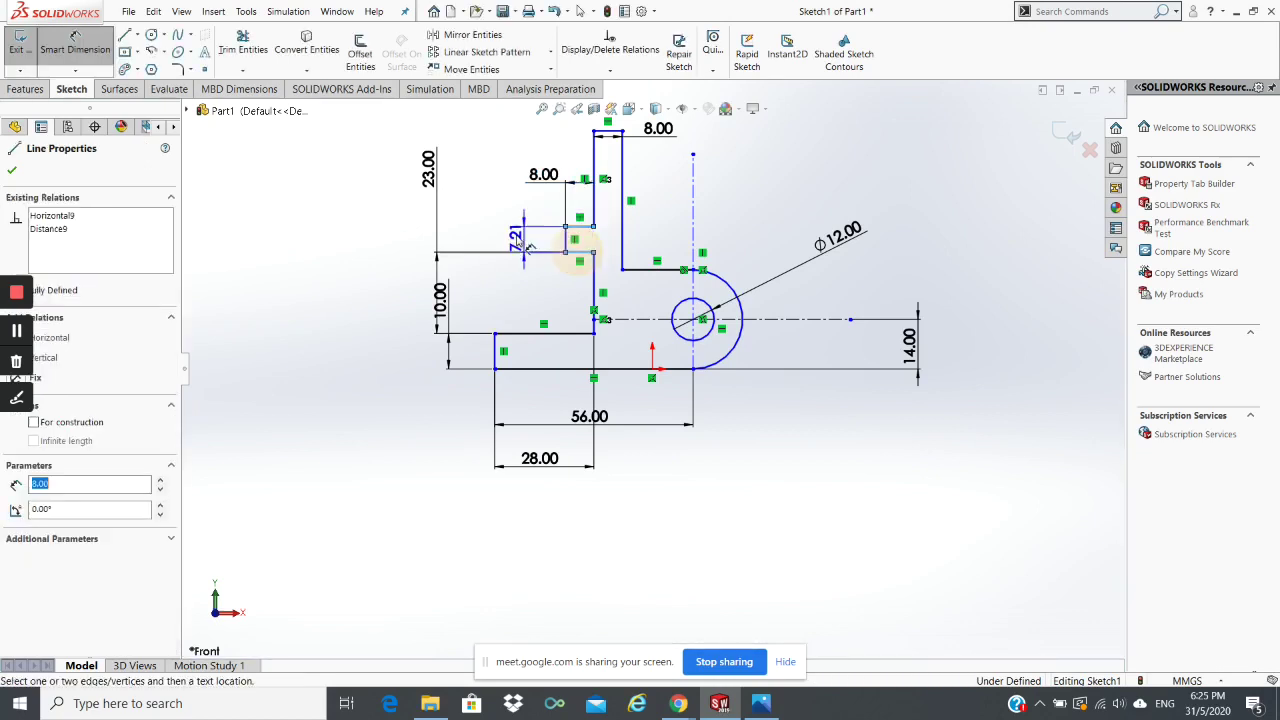
{"action": "left_click", "coordinate": [508, 212]}
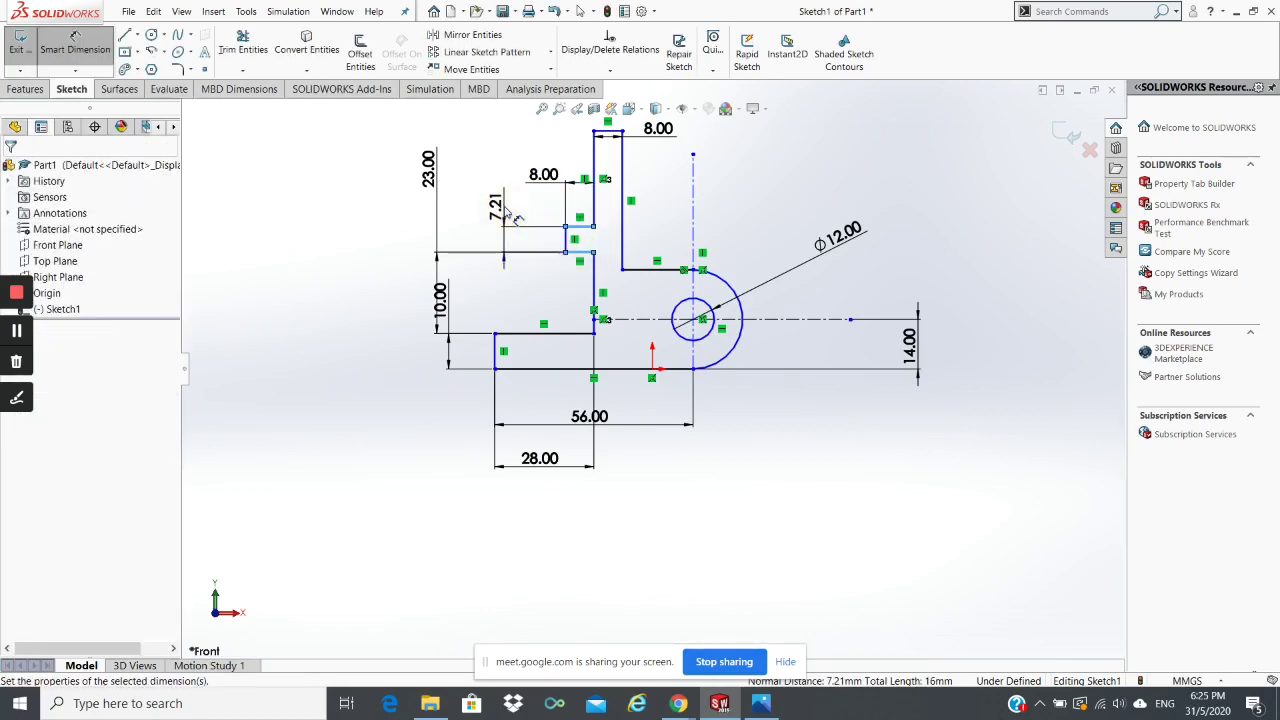
{"action": "type", "text": "7.00mm"}
{"action": "key", "text": "Return"}
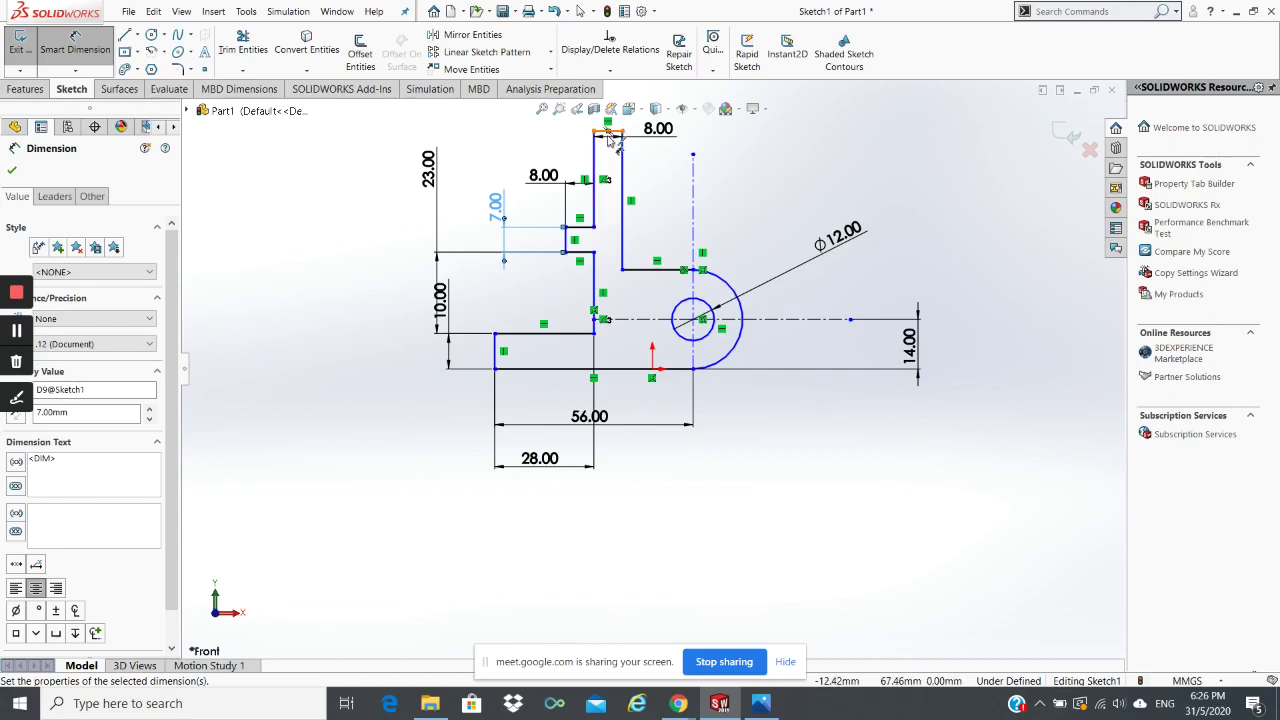
Step: Check the reference drawing, then dimension the upright's top 46 above the eye ledge
{"action": "left_click", "coordinate": [761, 703]}
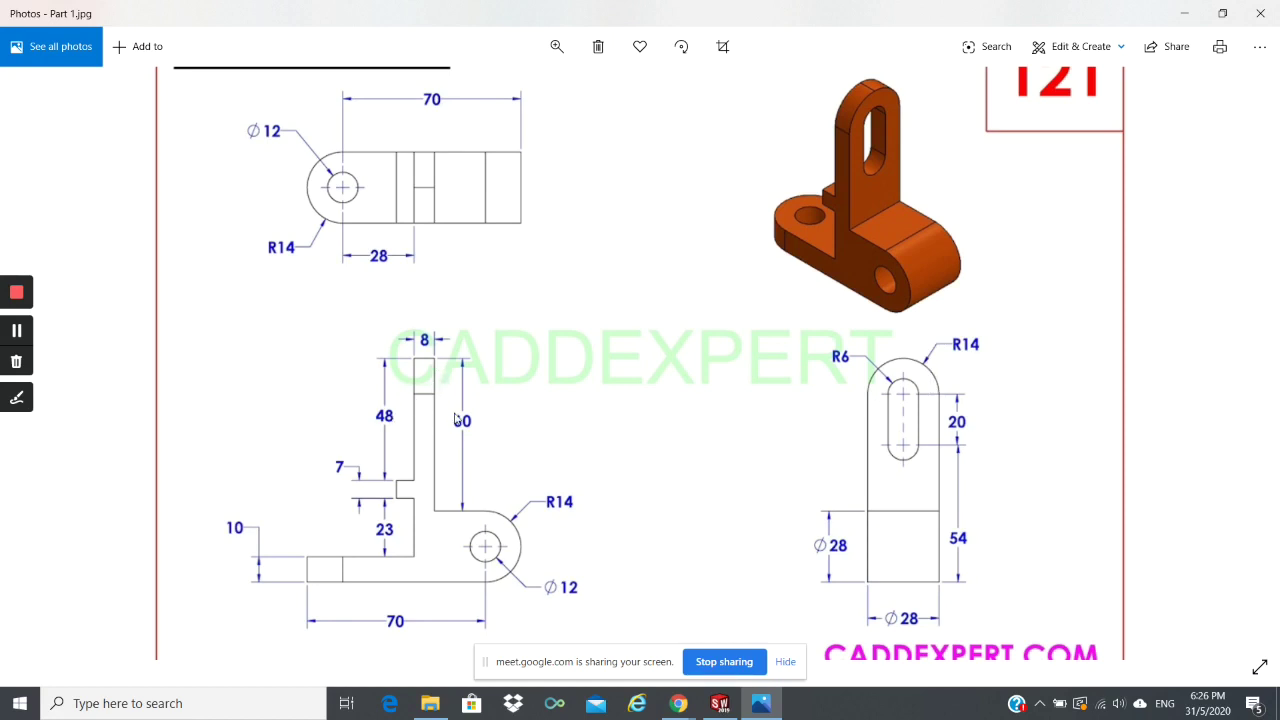
{"action": "left_click", "coordinate": [719, 703]}
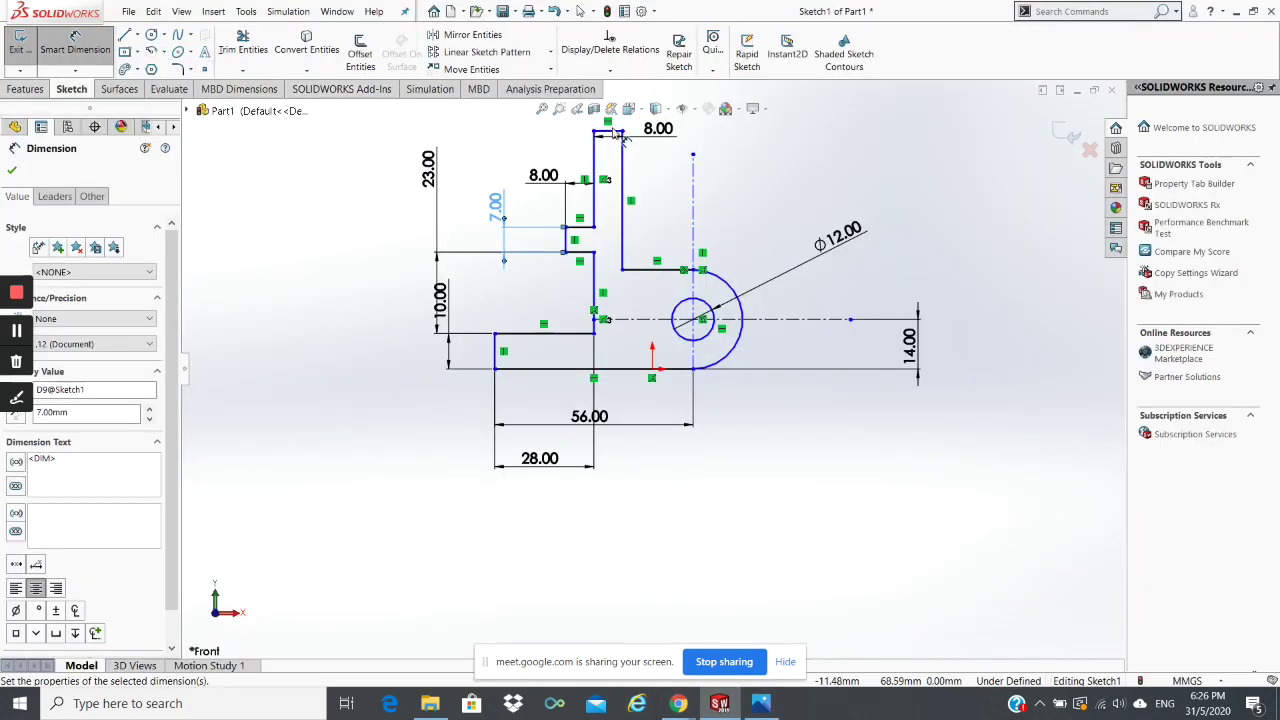
{"action": "left_click", "coordinate": [641, 269]}
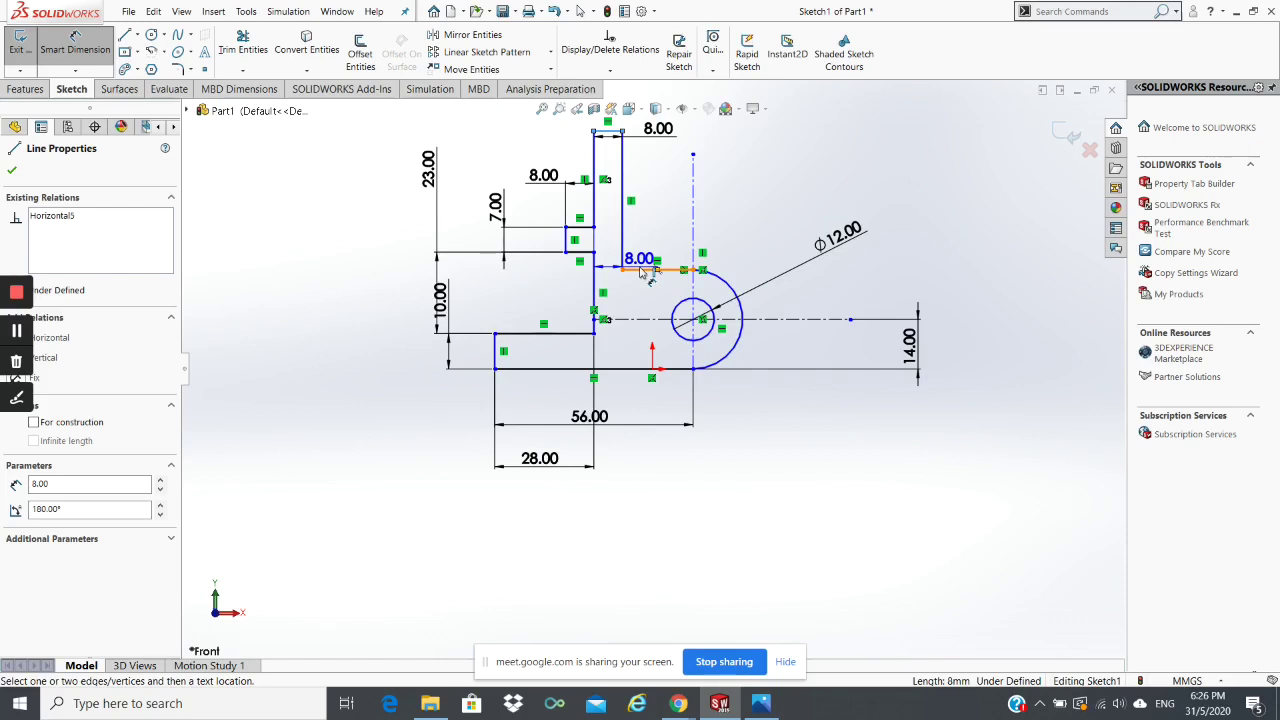
{"action": "left_click", "coordinate": [608, 131]}
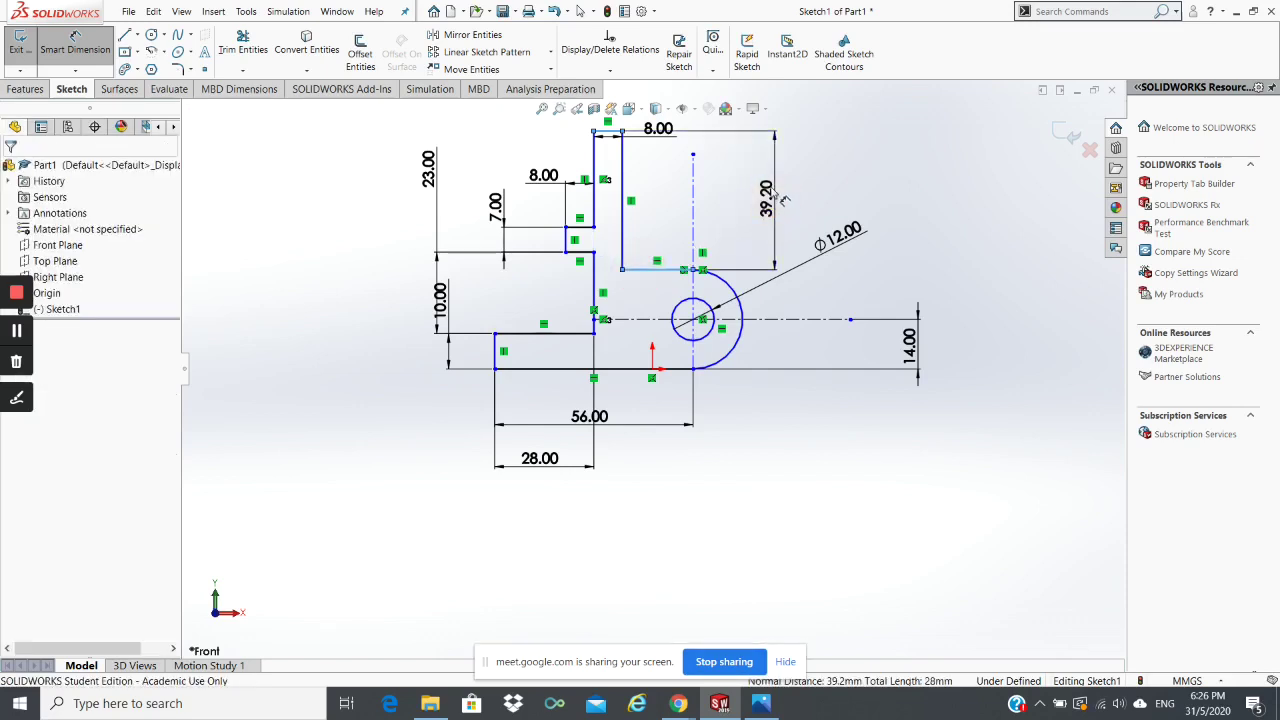
{"action": "left_click", "coordinate": [775, 195]}
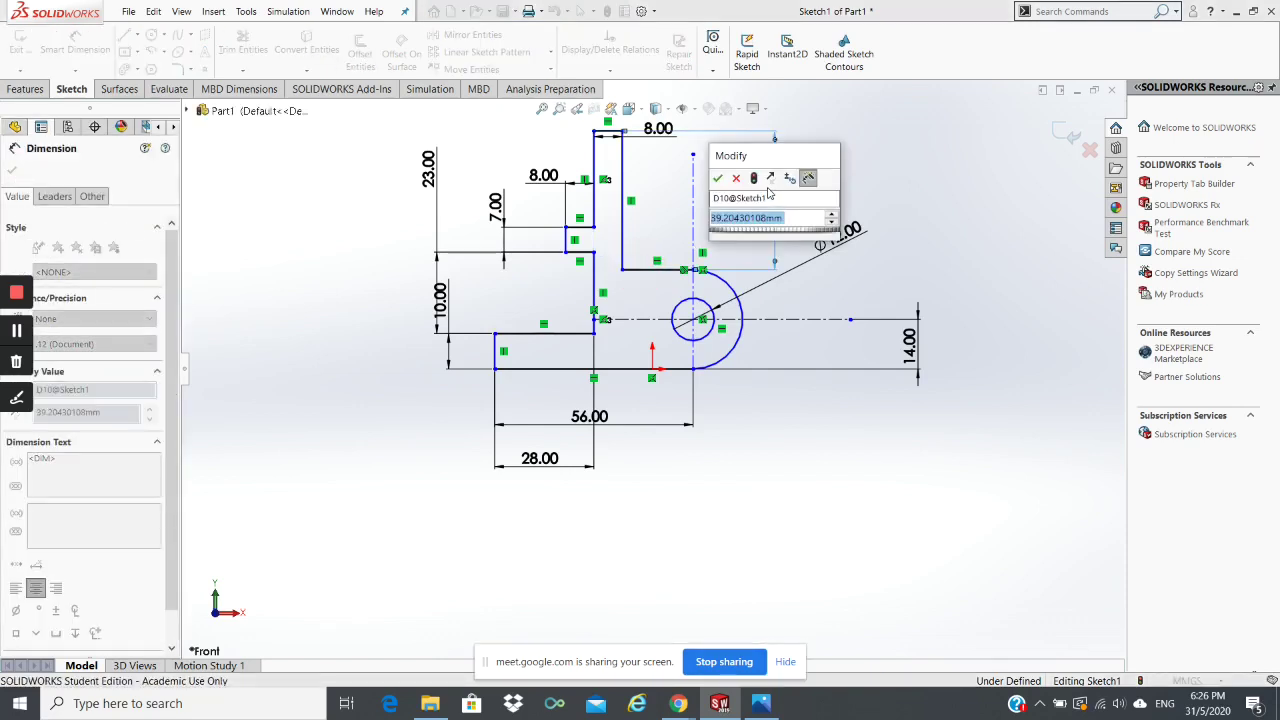
{"action": "type", "text": "46"}
{"action": "key", "text": "Return"}
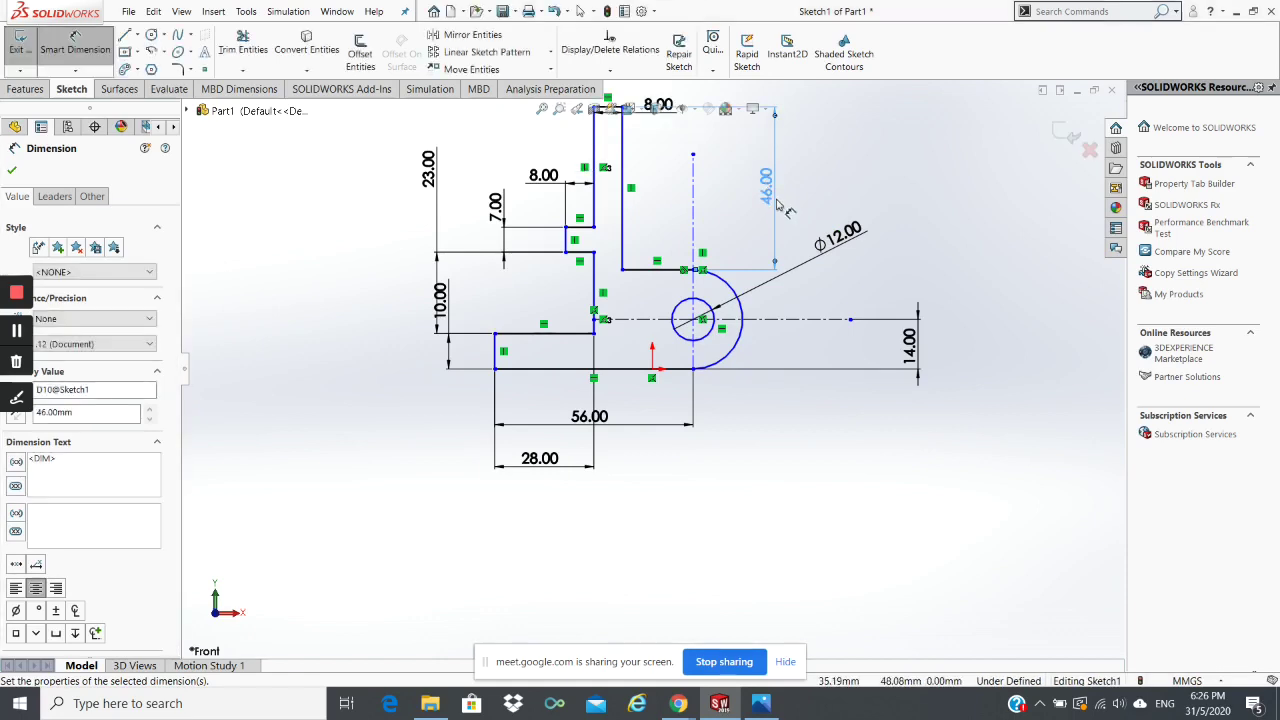
{"action": "key", "text": "z"}
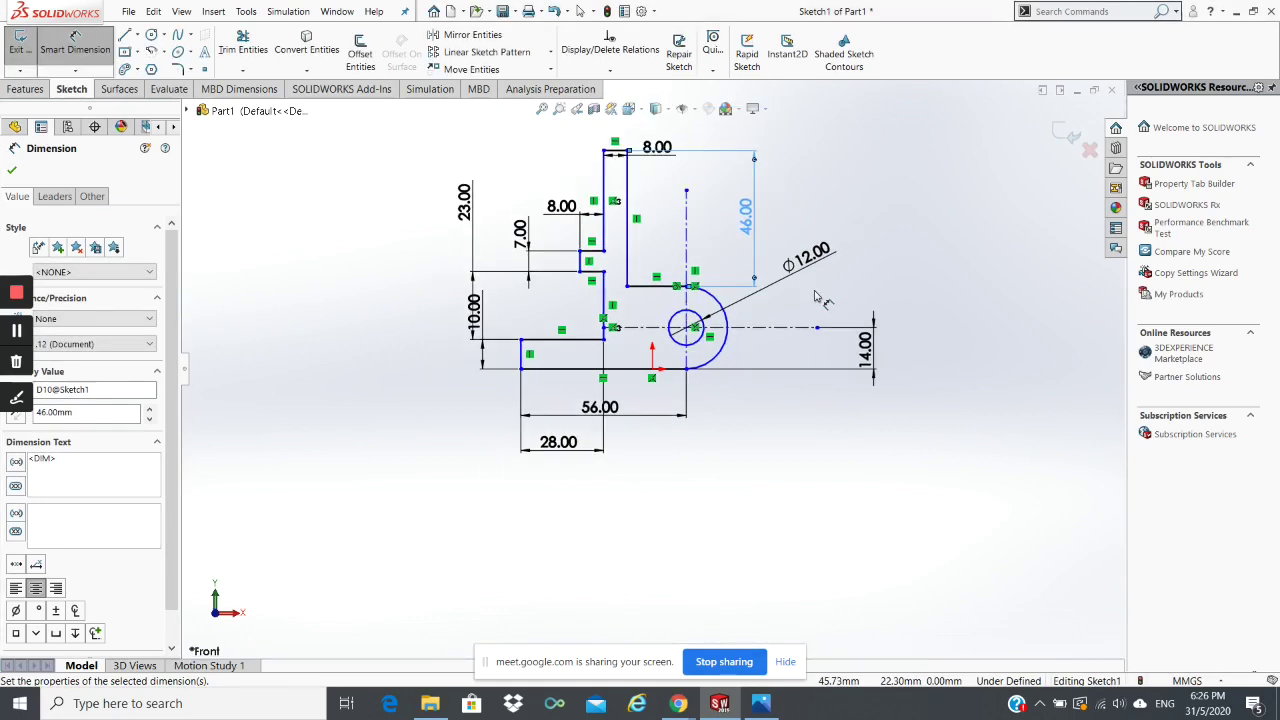
{"action": "left_click", "coordinate": [12, 171]}
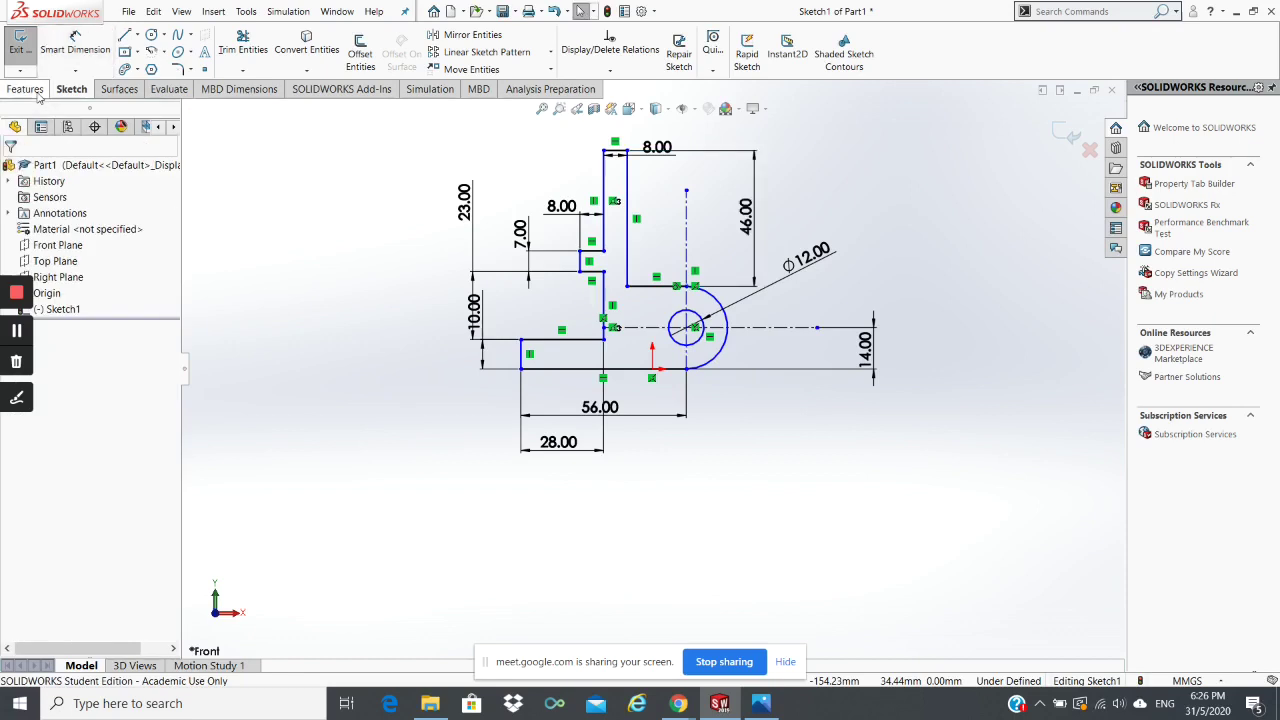
Step: Orbit and zoom around the sketch, then set the Front view so the profile lies flat
{"action": "left_click", "coordinate": [37, 94]}
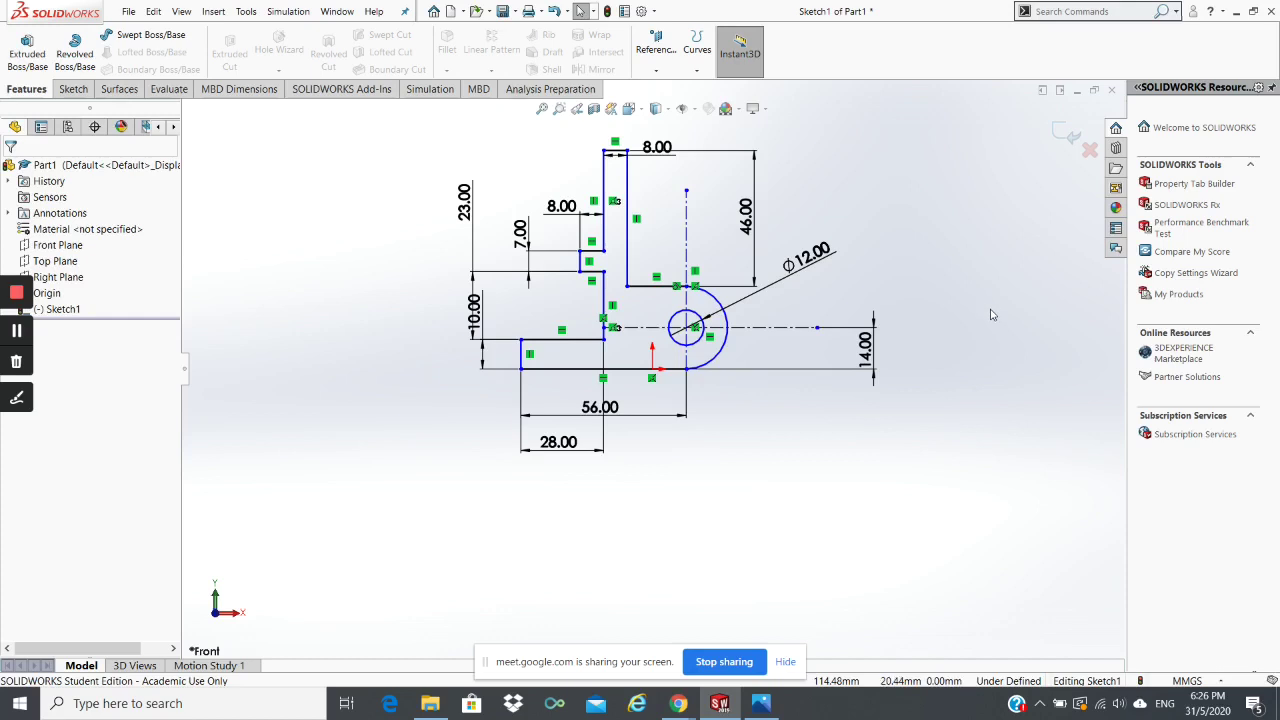
{"action": "mouse_move", "coordinate": [991, 315]}
{"action": "middle_mouse_down"}
{"action": "mouse_move", "coordinate": [948, 346]}
{"action": "mouse_move", "coordinate": [943, 380]}
{"action": "middle_mouse_up"}
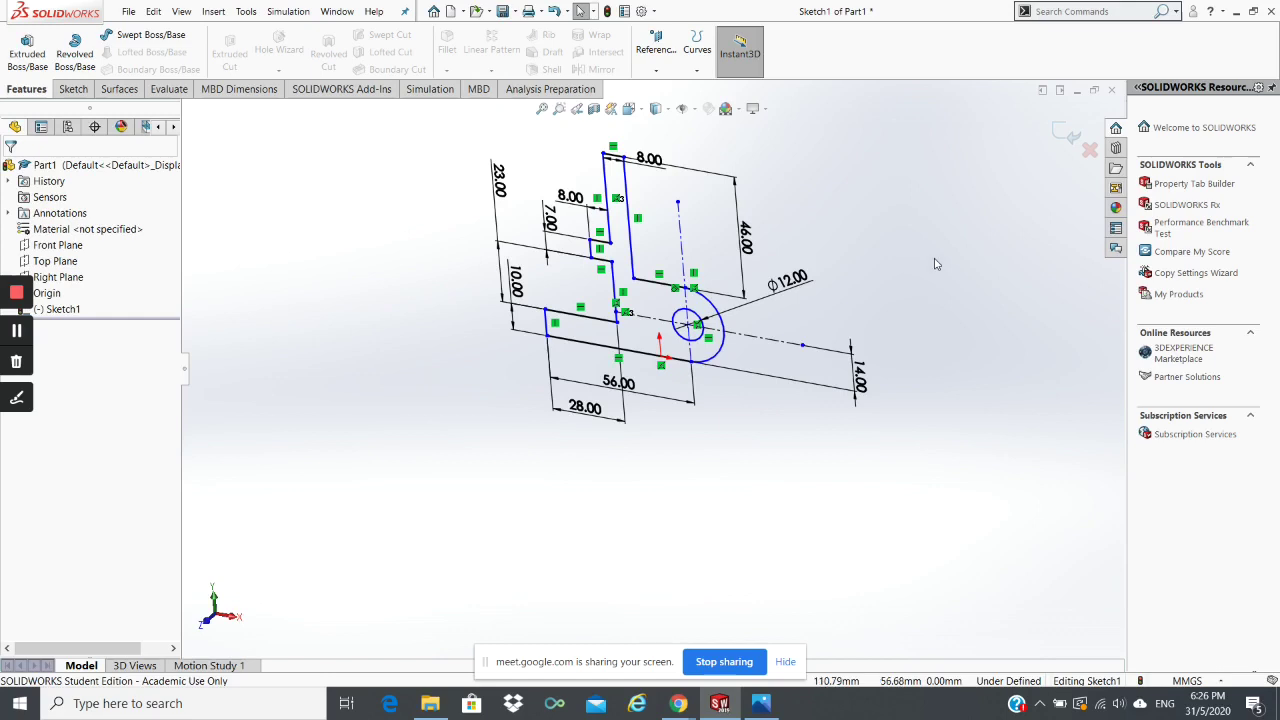
{"action": "middle_click_drag", "start_coordinate": [924, 295], "coordinate": [926, 319]}
{"action": "scroll", "coordinate": [925, 318], "scroll_direction": "down", "scroll_amount": 2}
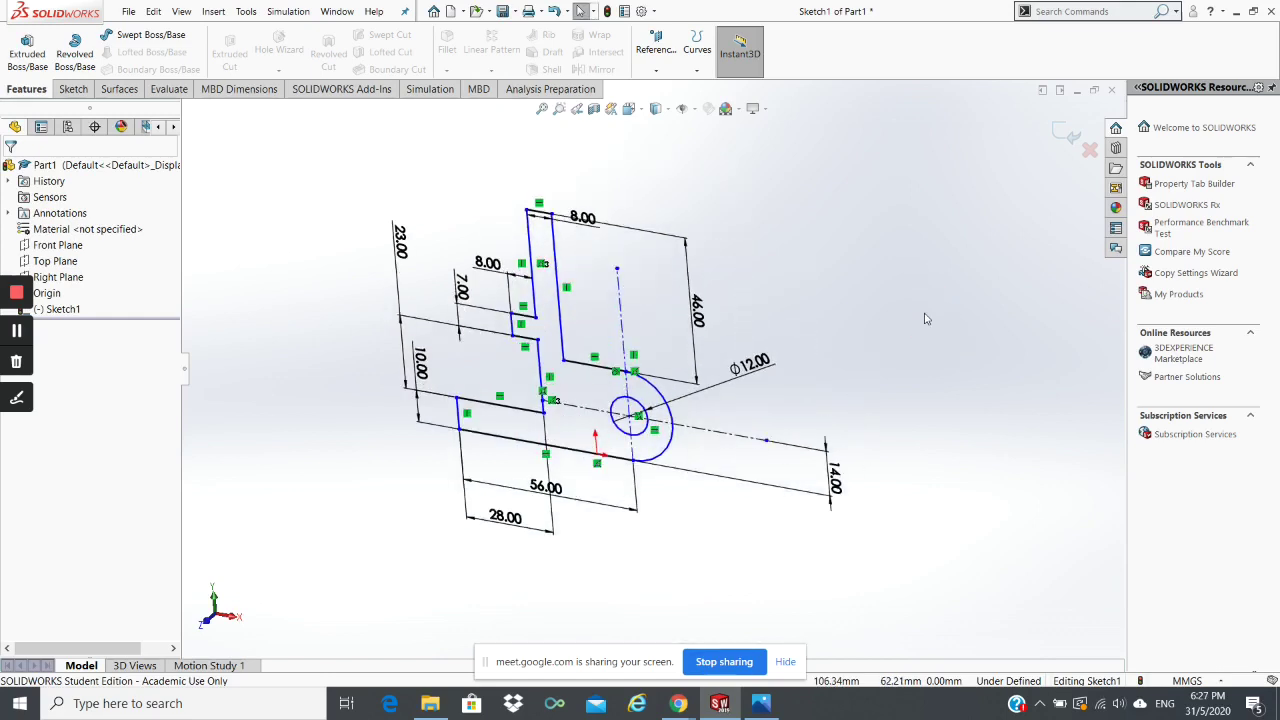
{"action": "mouse_move", "coordinate": [929, 318]}
{"action": "middle_mouse_down"}
{"action": "mouse_move", "coordinate": [942, 305]}
{"action": "mouse_move", "coordinate": [924, 316]}
{"action": "middle_mouse_up"}
{"action": "scroll", "coordinate": [820, 377], "scroll_direction": "down", "scroll_amount": 2}
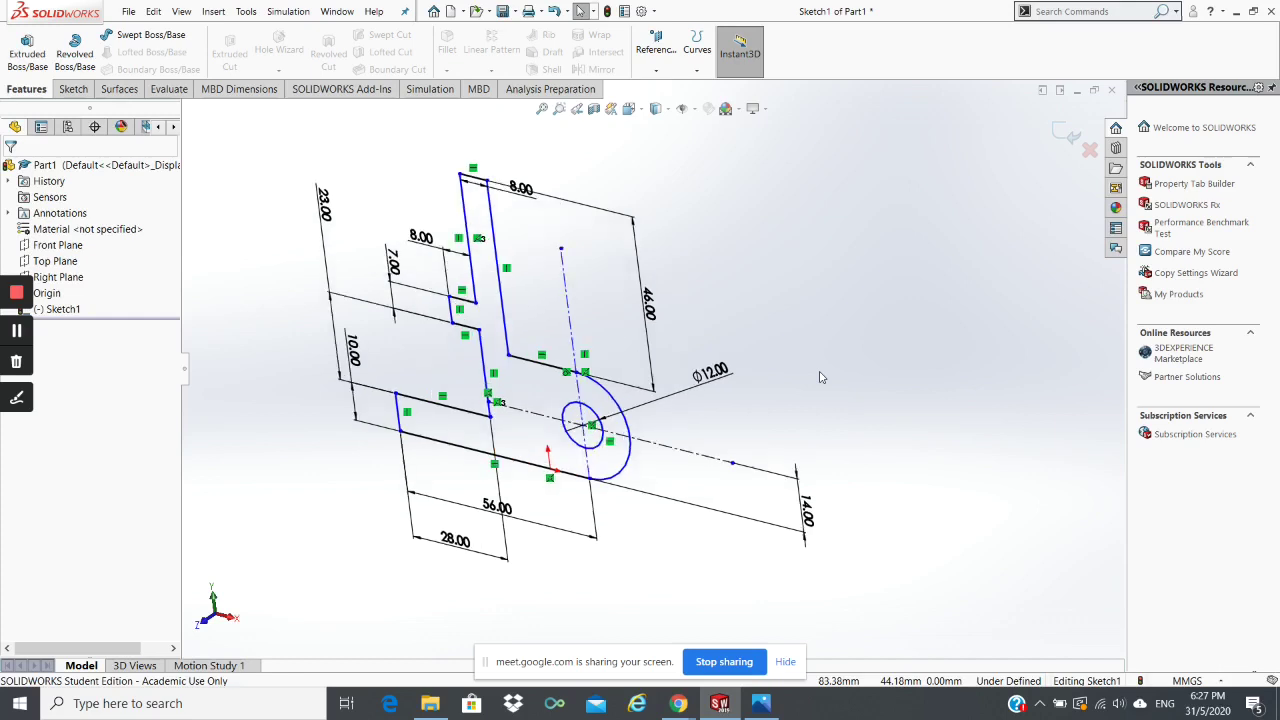
{"action": "scroll", "coordinate": [820, 377], "scroll_direction": "up", "scroll_amount": 1}
{"action": "scroll", "coordinate": [820, 377], "scroll_direction": "up", "scroll_amount": 1}
{"action": "scroll", "coordinate": [820, 377], "scroll_direction": "up", "scroll_amount": 1}
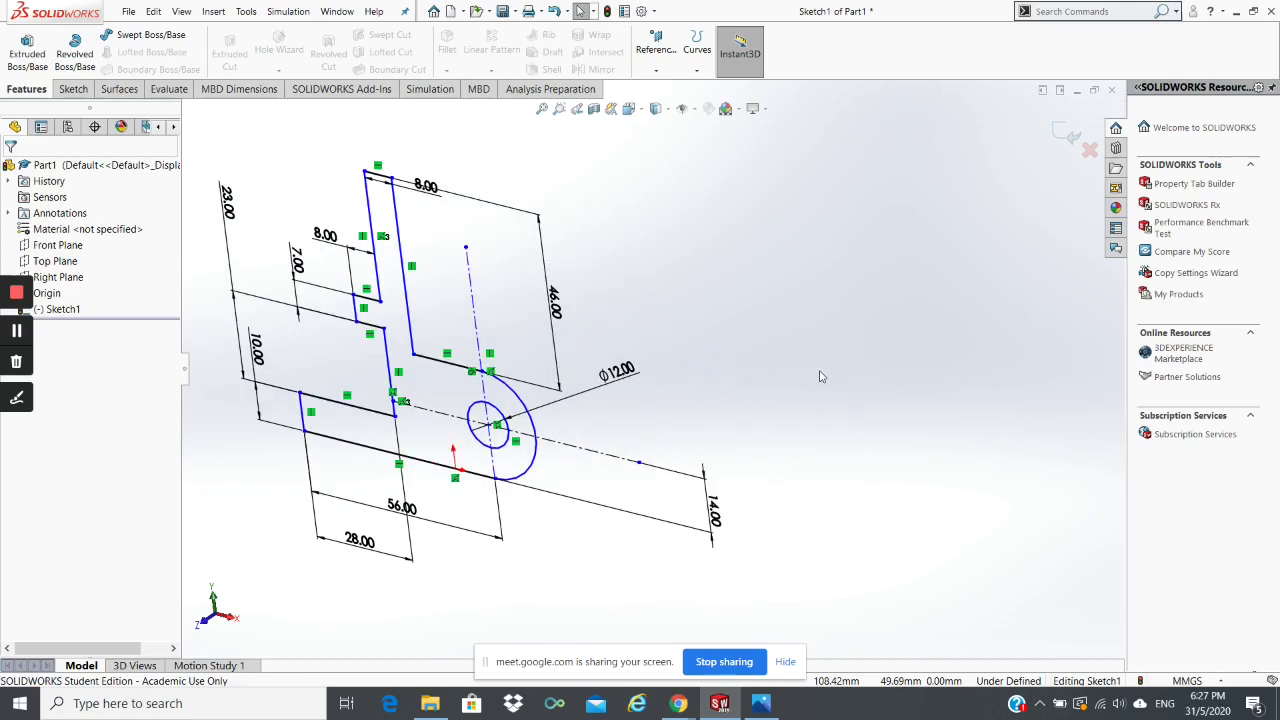
{"action": "scroll", "coordinate": [820, 377], "scroll_direction": "up", "scroll_amount": 1}
{"action": "scroll", "coordinate": [820, 377], "scroll_direction": "up", "scroll_amount": 1}
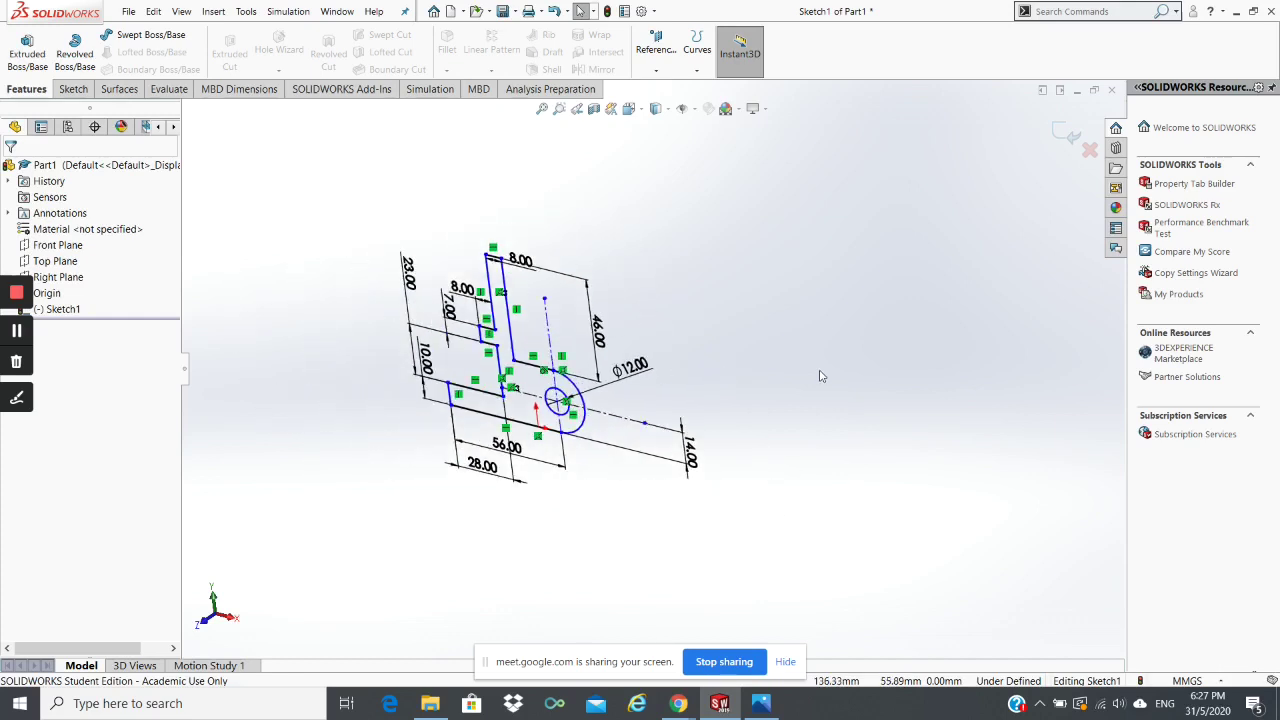
{"action": "scroll", "coordinate": [820, 376], "scroll_direction": "down", "scroll_amount": 1}
{"action": "scroll", "coordinate": [820, 376], "scroll_direction": "up", "scroll_amount": 1}
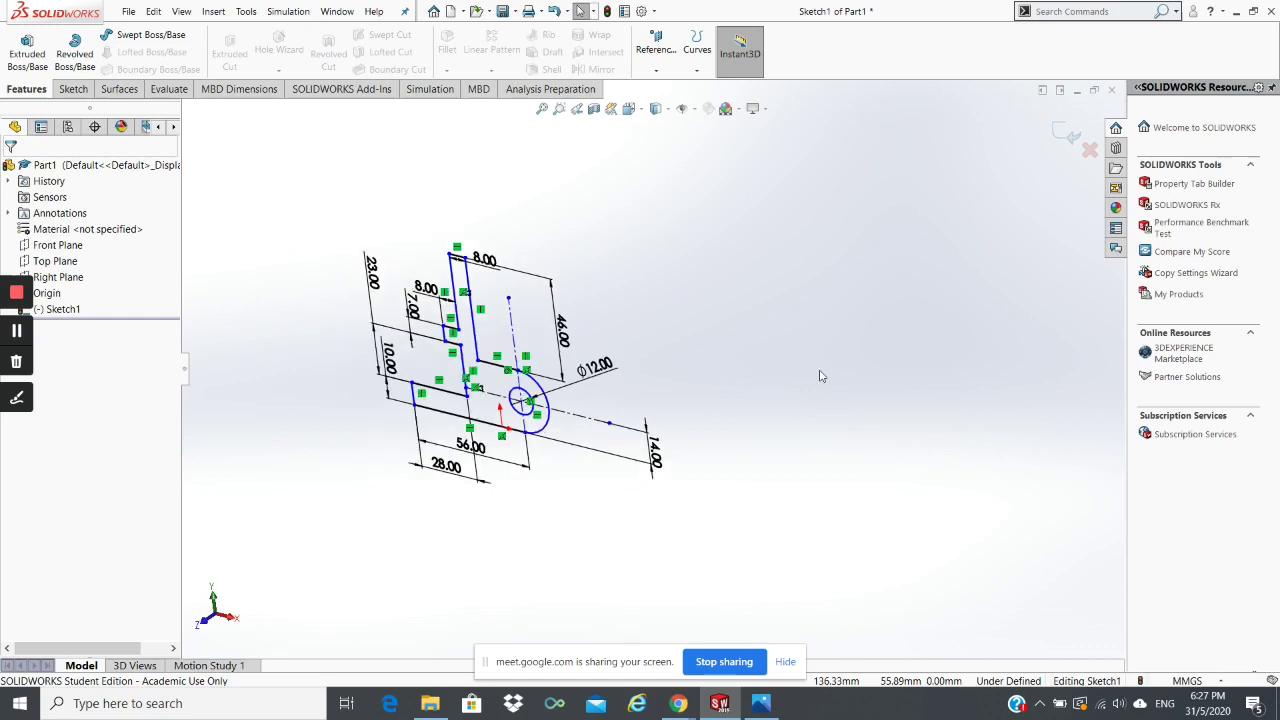
{"action": "scroll", "coordinate": [820, 376], "scroll_direction": "down", "scroll_amount": 2}
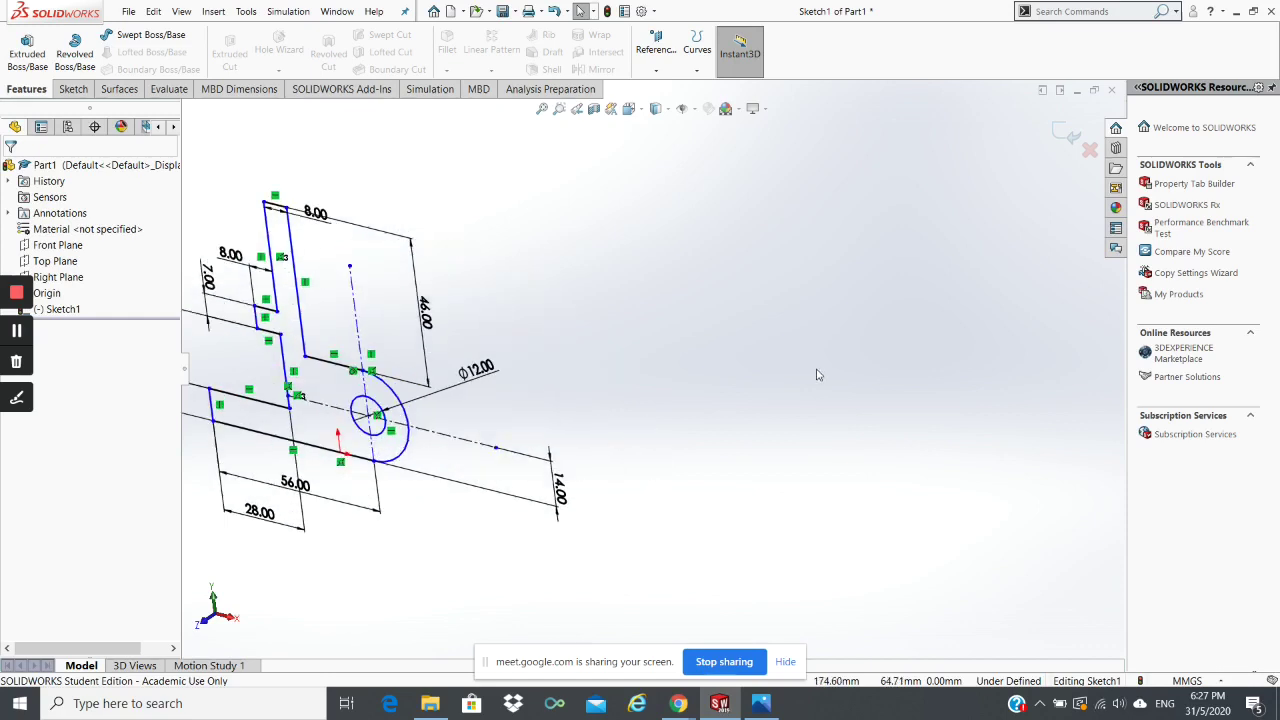
{"action": "scroll", "coordinate": [983, 349], "scroll_direction": "up", "scroll_amount": 1}
{"action": "scroll", "coordinate": [806, 354], "scroll_direction": "down", "scroll_amount": 2}
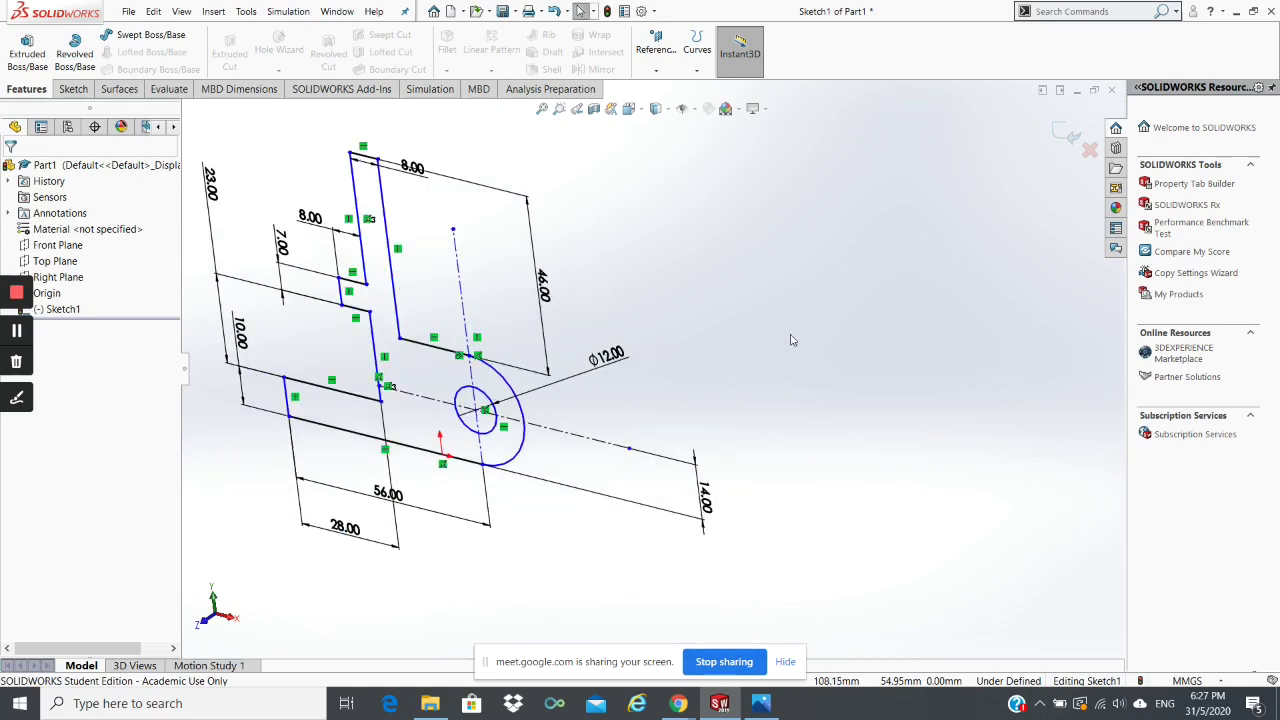
{"action": "middle_click_drag", "start_coordinate": [790, 340], "coordinate": [810, 345], "text": "ctrl"}
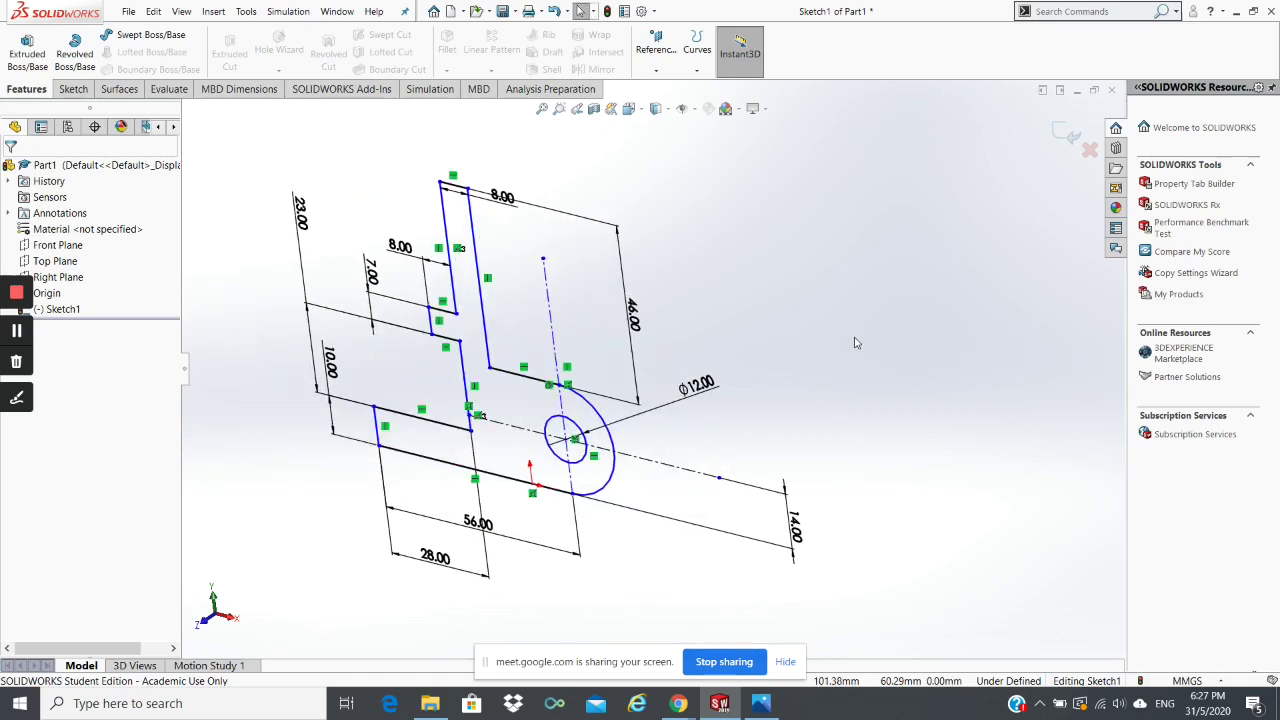
{"action": "key", "text": "space"}
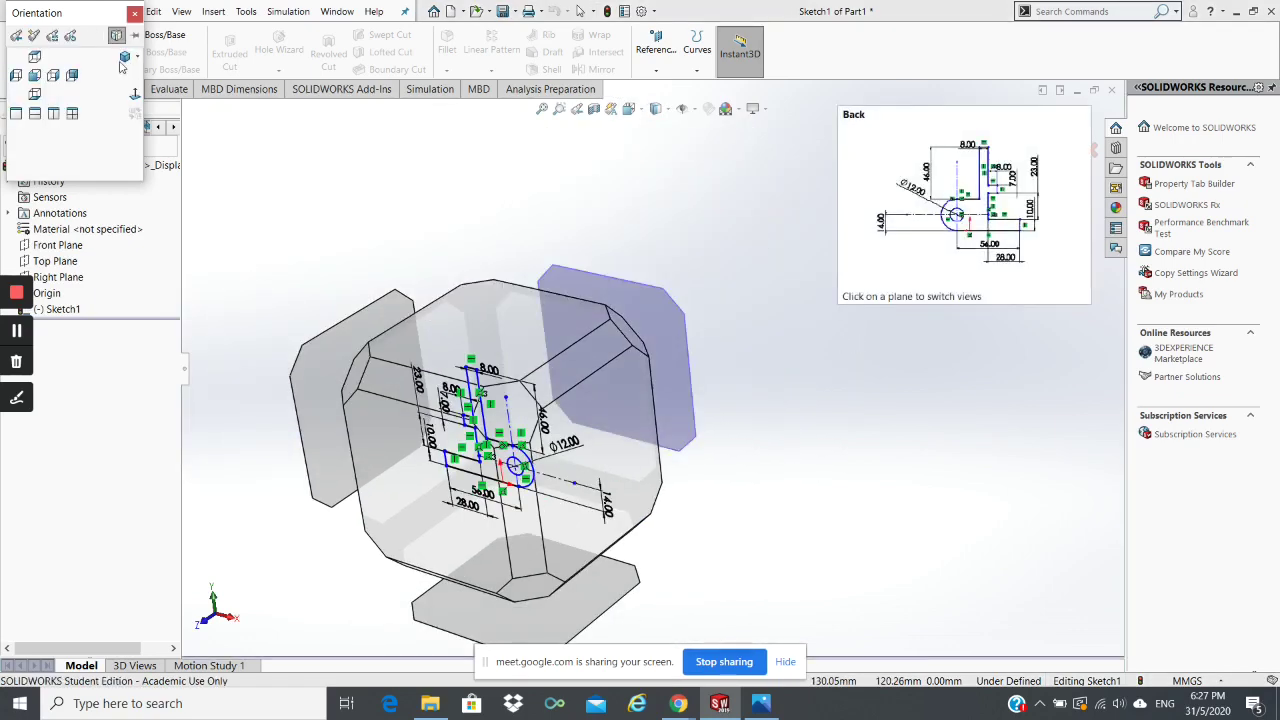
{"action": "left_click", "coordinate": [133, 96]}
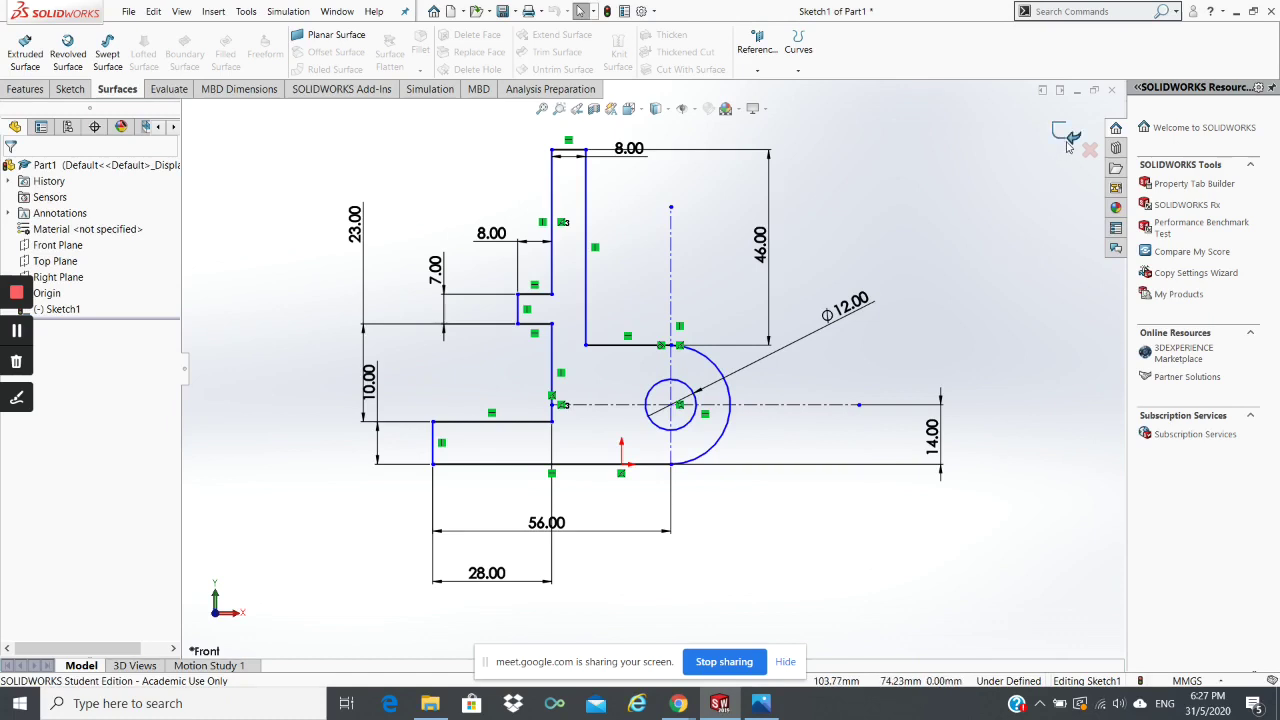
Step: Exit Sketch1 and extrude it as a Boss-Extrude, dragging the depth to about 51 mm
{"action": "left_click", "coordinate": [71, 89]}
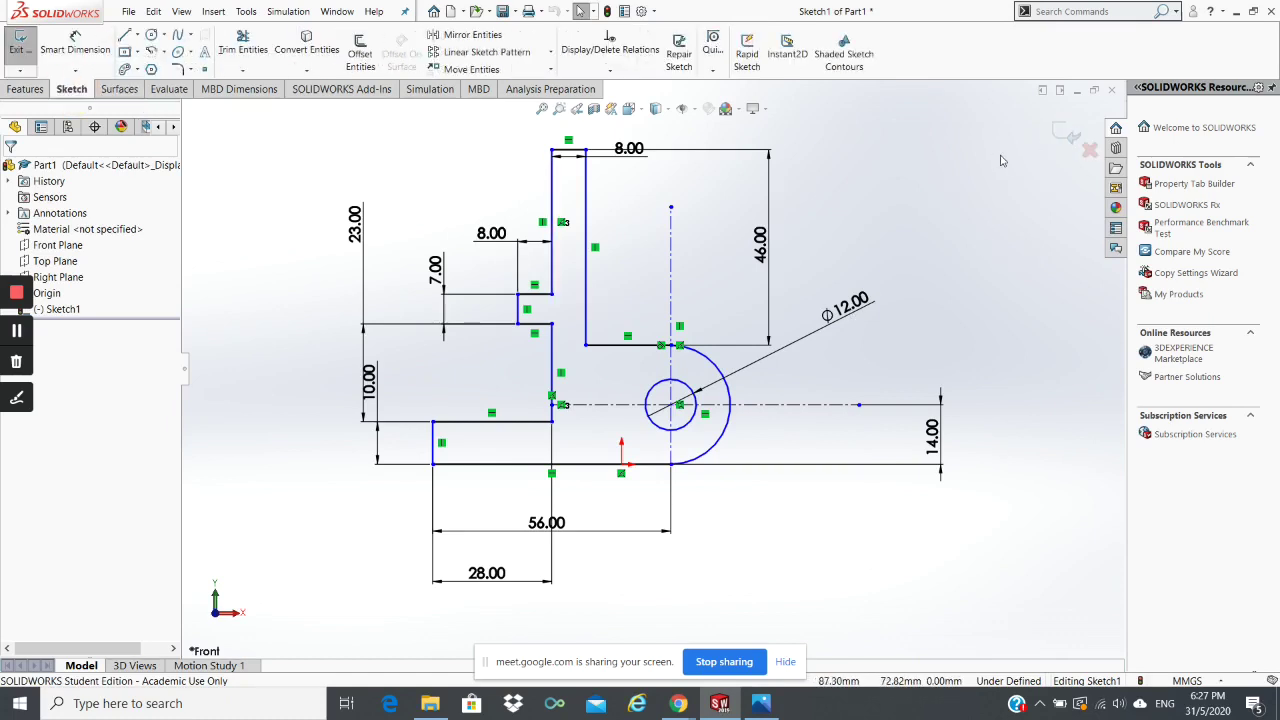
{"action": "left_click", "coordinate": [1066, 134]}
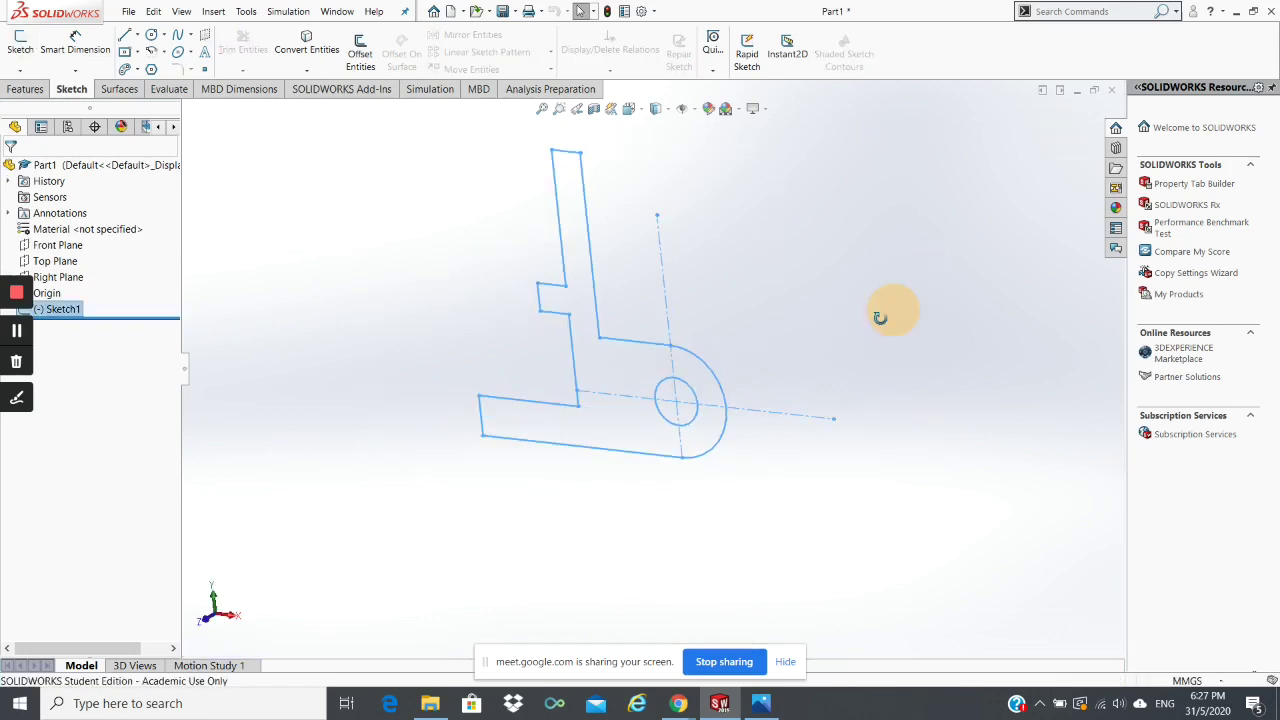
{"action": "left_click", "coordinate": [26, 90]}
{"action": "left_click", "coordinate": [27, 52]}
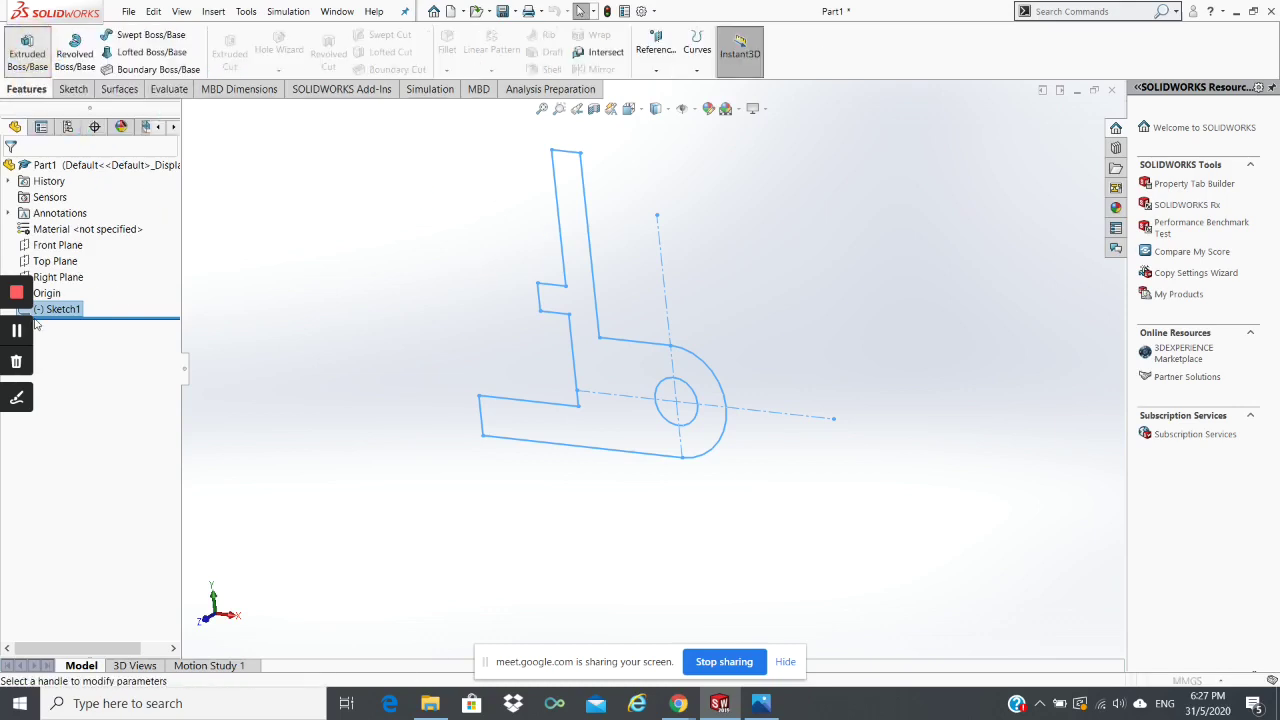
{"action": "left_click", "coordinate": [62, 309]}
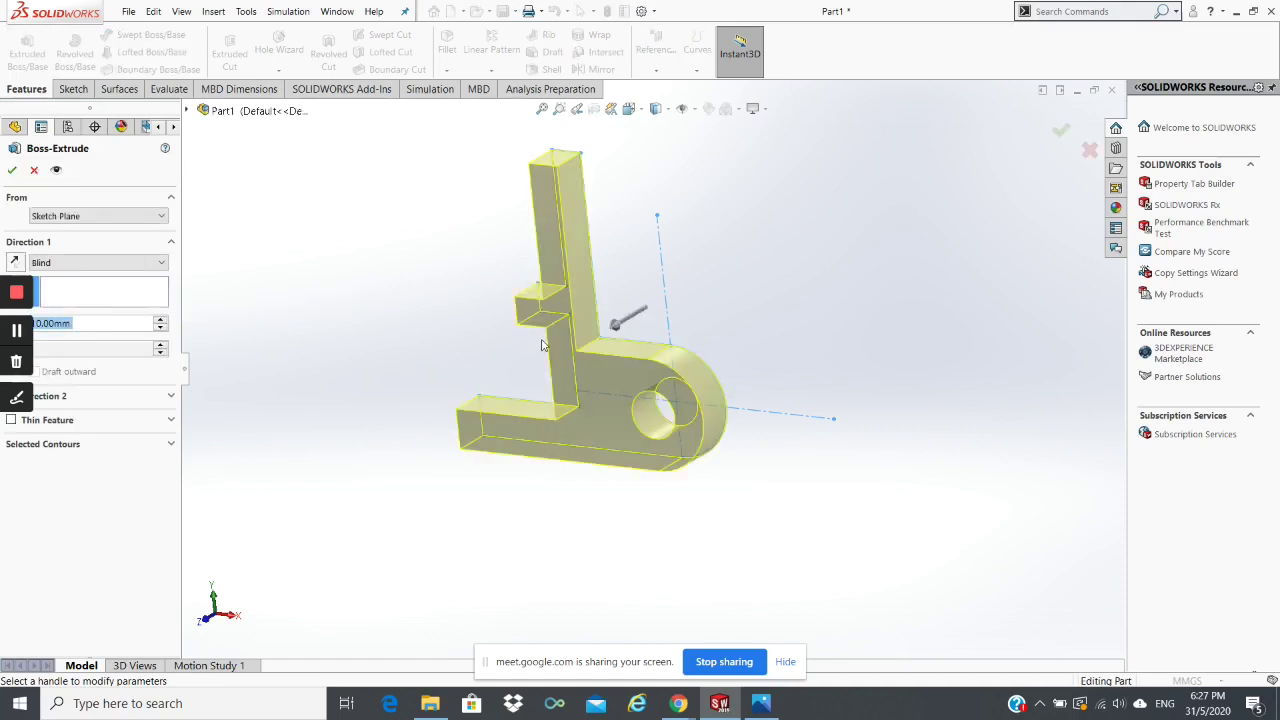
{"action": "scroll", "coordinate": [668, 324], "scroll_direction": "down", "scroll_amount": 2}
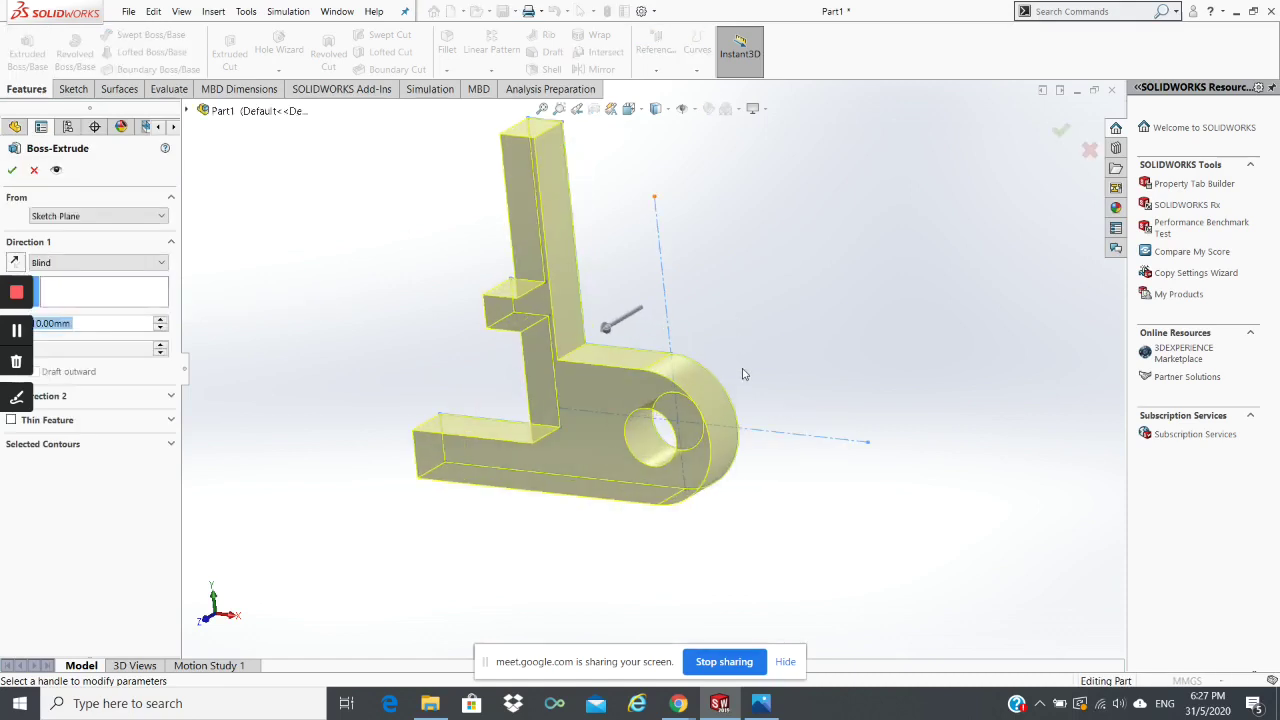
{"action": "middle_click_drag", "start_coordinate": [729, 315], "coordinate": [740, 391], "text": "ctrl"}
{"action": "scroll", "coordinate": [750, 425], "scroll_direction": "up", "scroll_amount": 1}
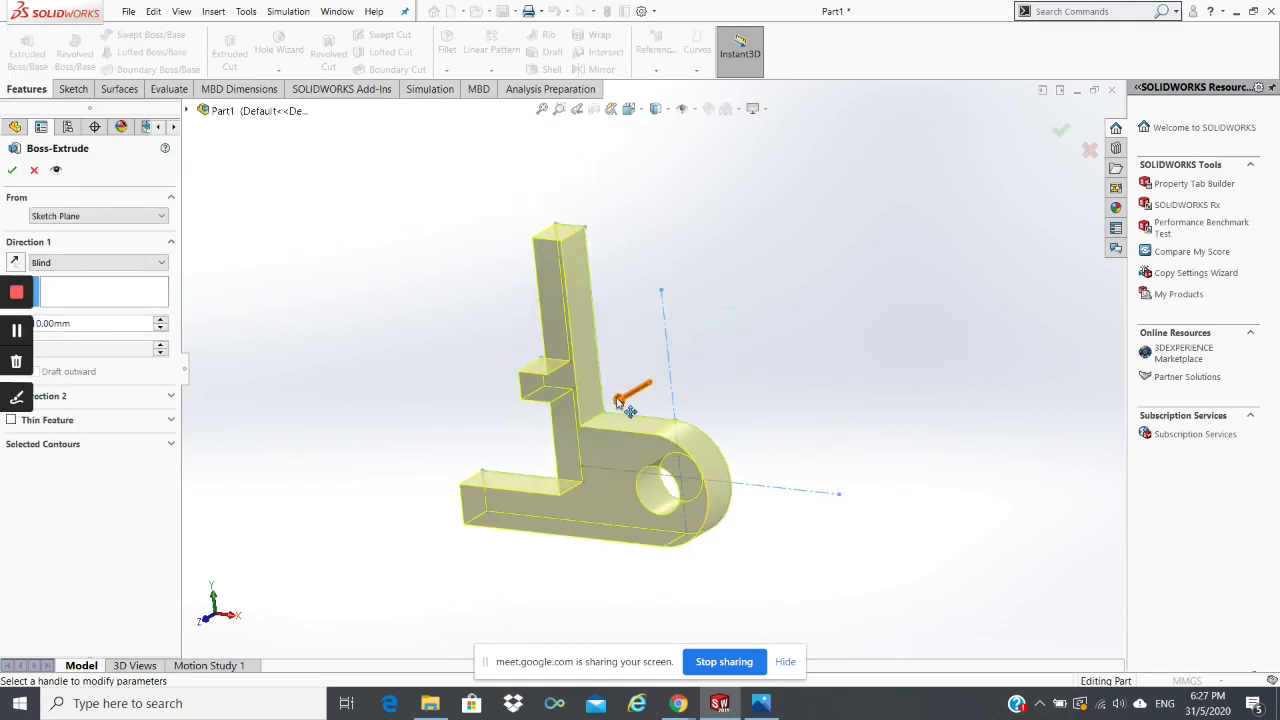
{"action": "mouse_move", "coordinate": [621, 400]}
{"action": "left_mouse_down"}
{"action": "mouse_move", "coordinate": [533, 455]}
{"action": "mouse_move", "coordinate": [800, 355]}
{"action": "left_mouse_up"}
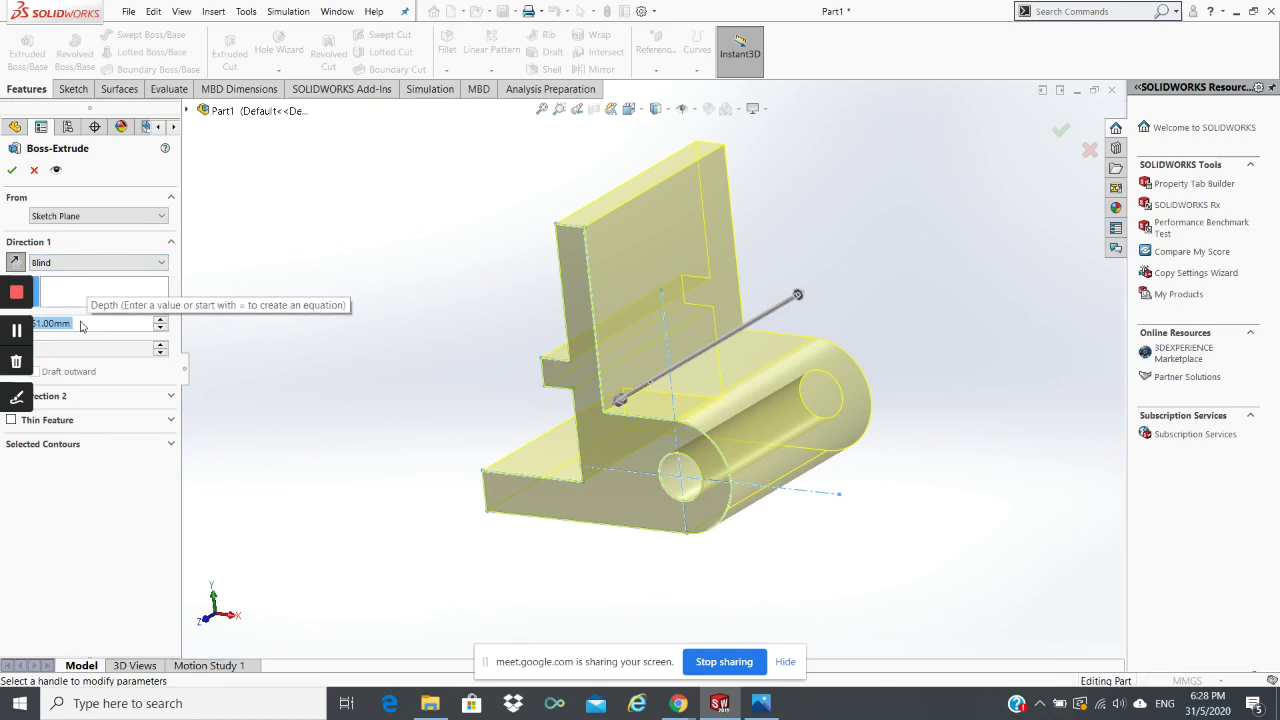
Step: After checking the drawing's thickness, extrude the bracket profile 28 mm deep as Boss-Extrude1
{"action": "left_click", "coordinate": [761, 703]}
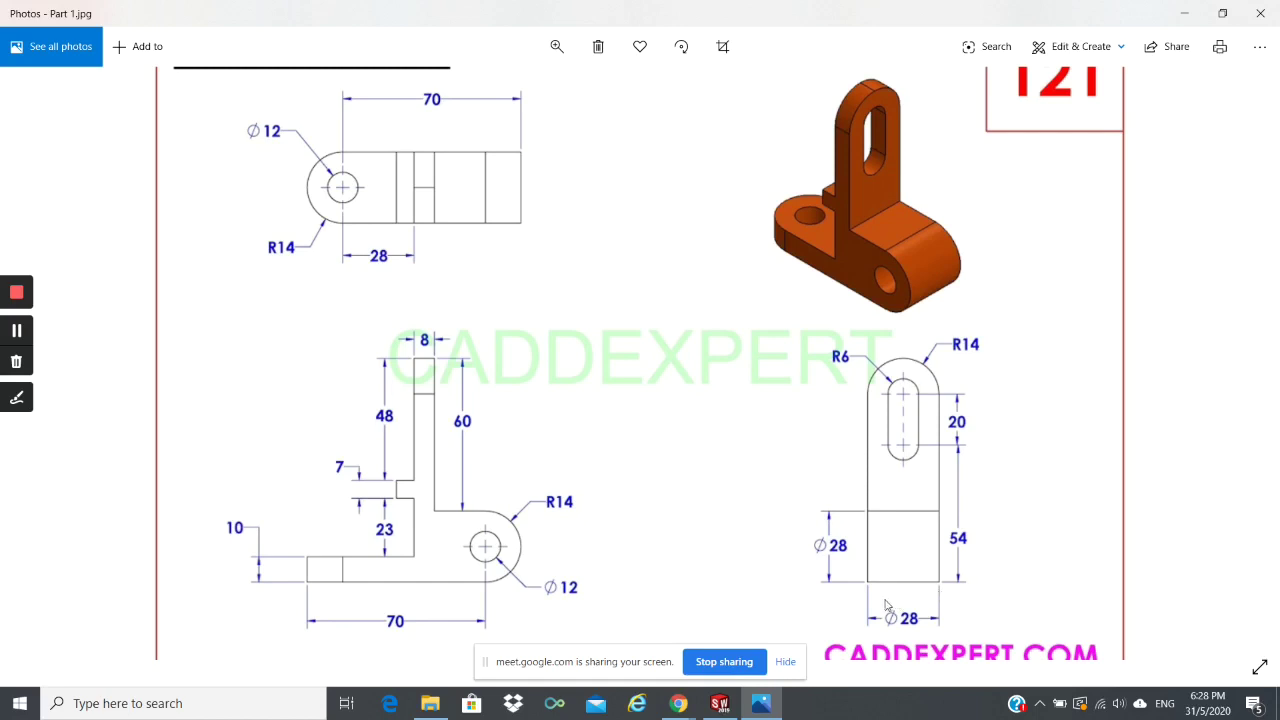
{"action": "left_click", "coordinate": [719, 703]}
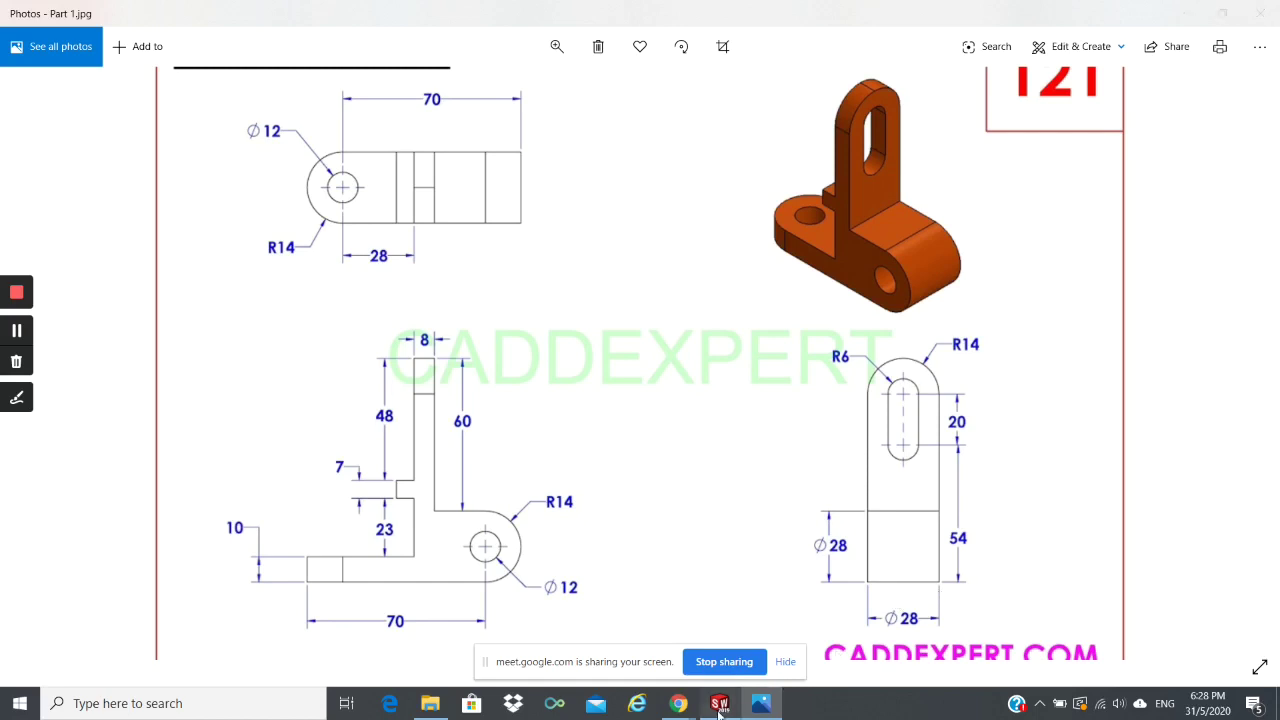
{"action": "left_click", "coordinate": [86, 323]}
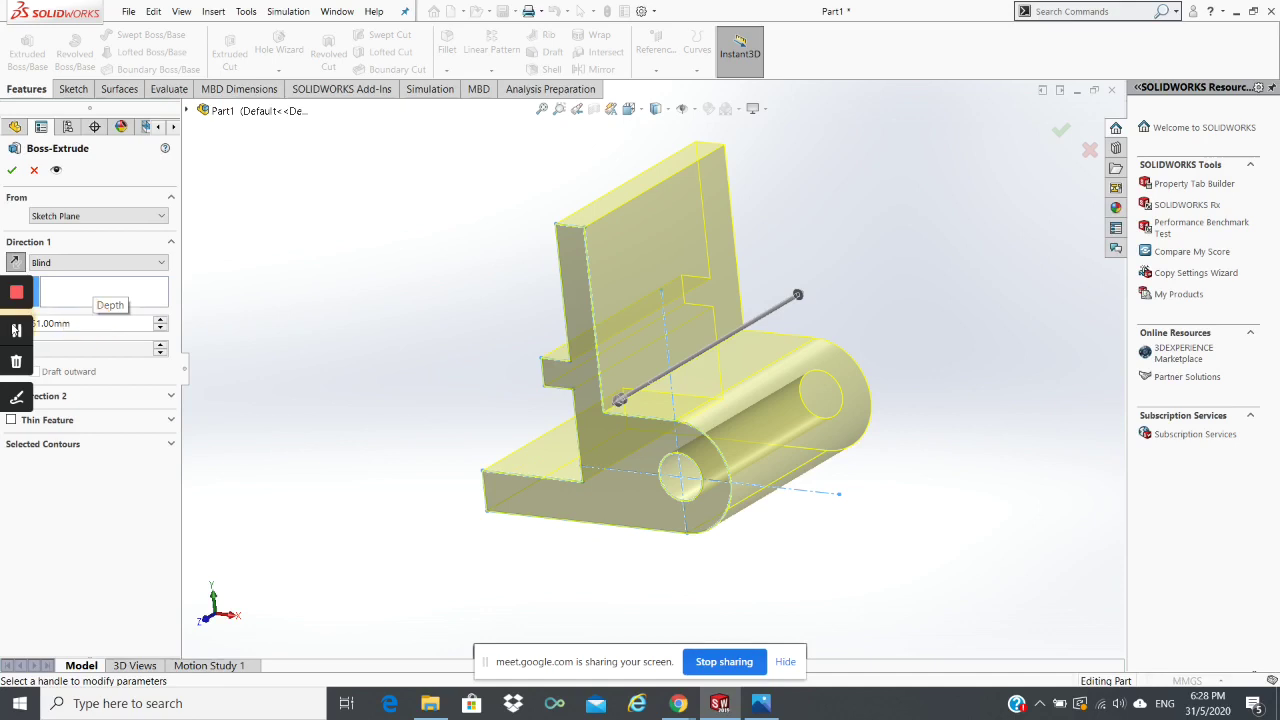
{"action": "right_click", "coordinate": [48, 324]}
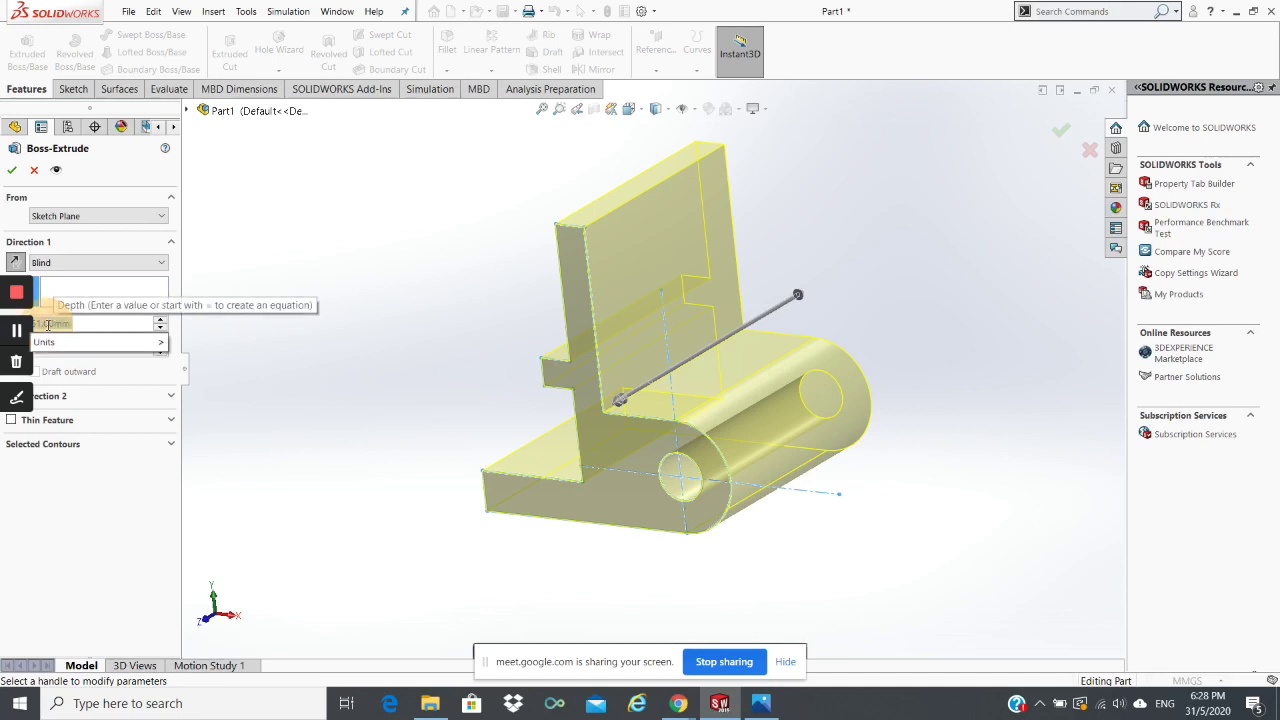
{"action": "type", "text": "28"}
{"action": "key", "text": "Return"}
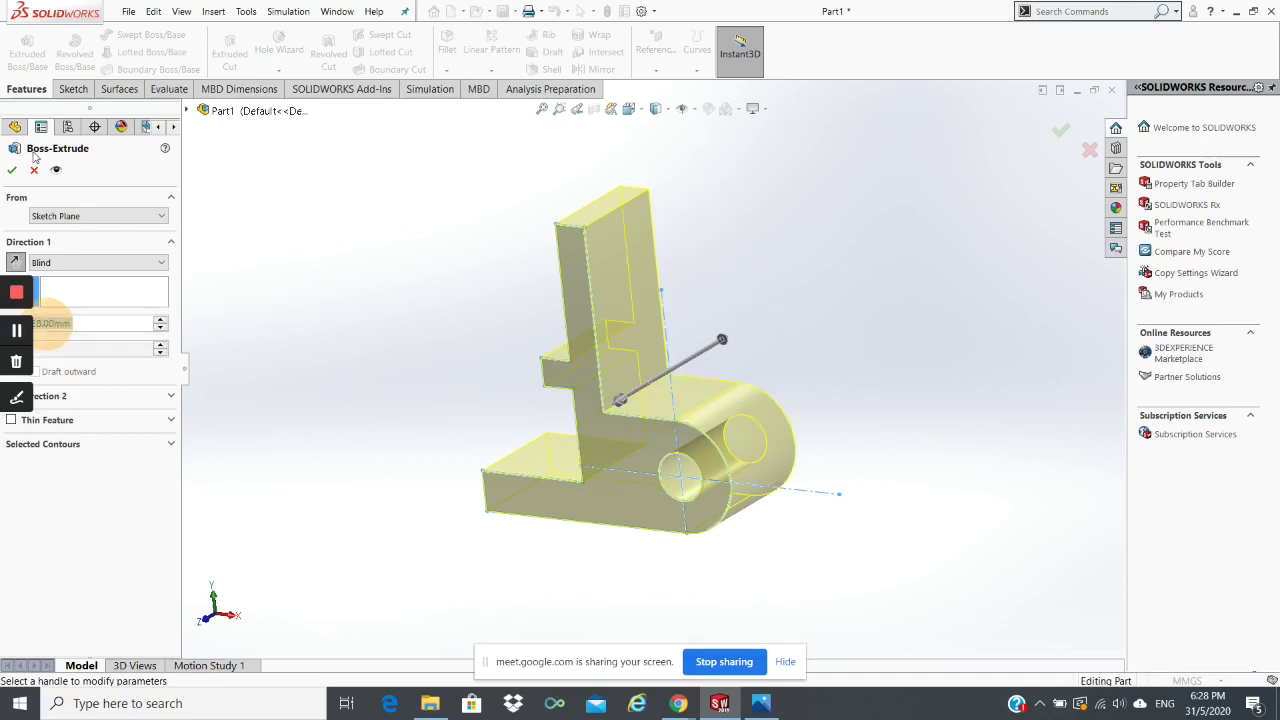
{"action": "left_click", "coordinate": [12, 170]}
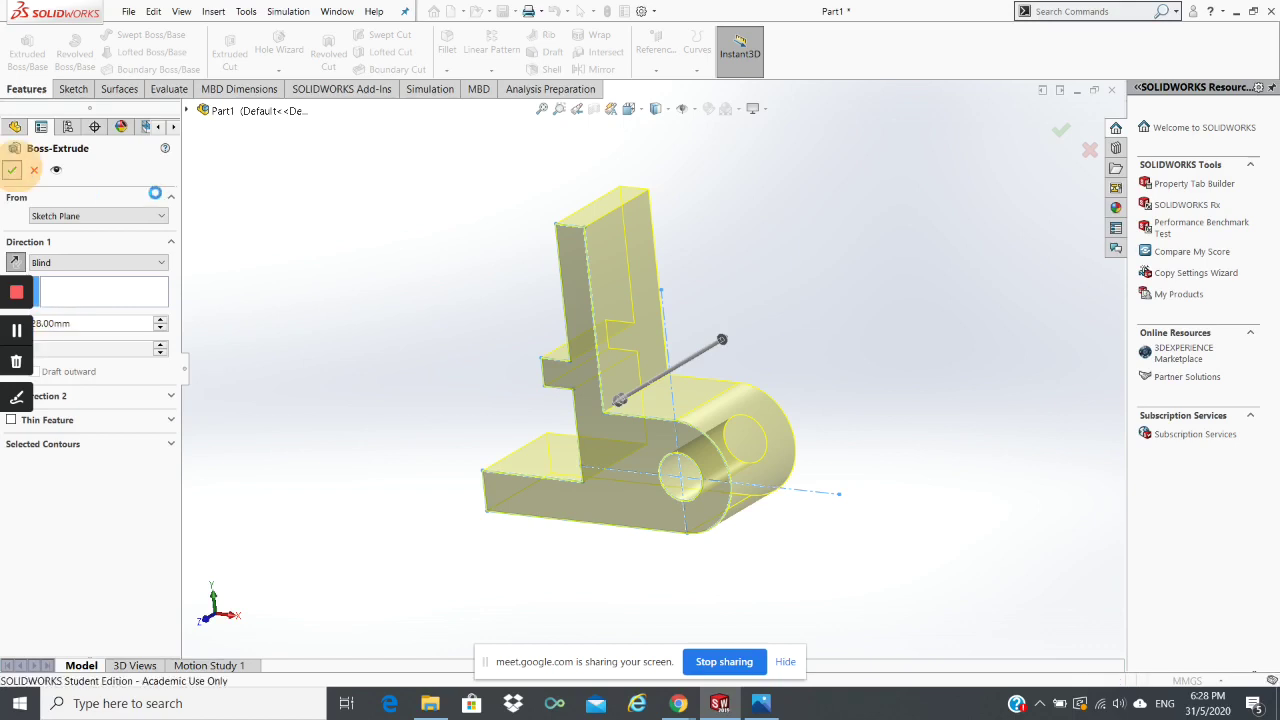
{"action": "left_click", "coordinate": [795, 313]}
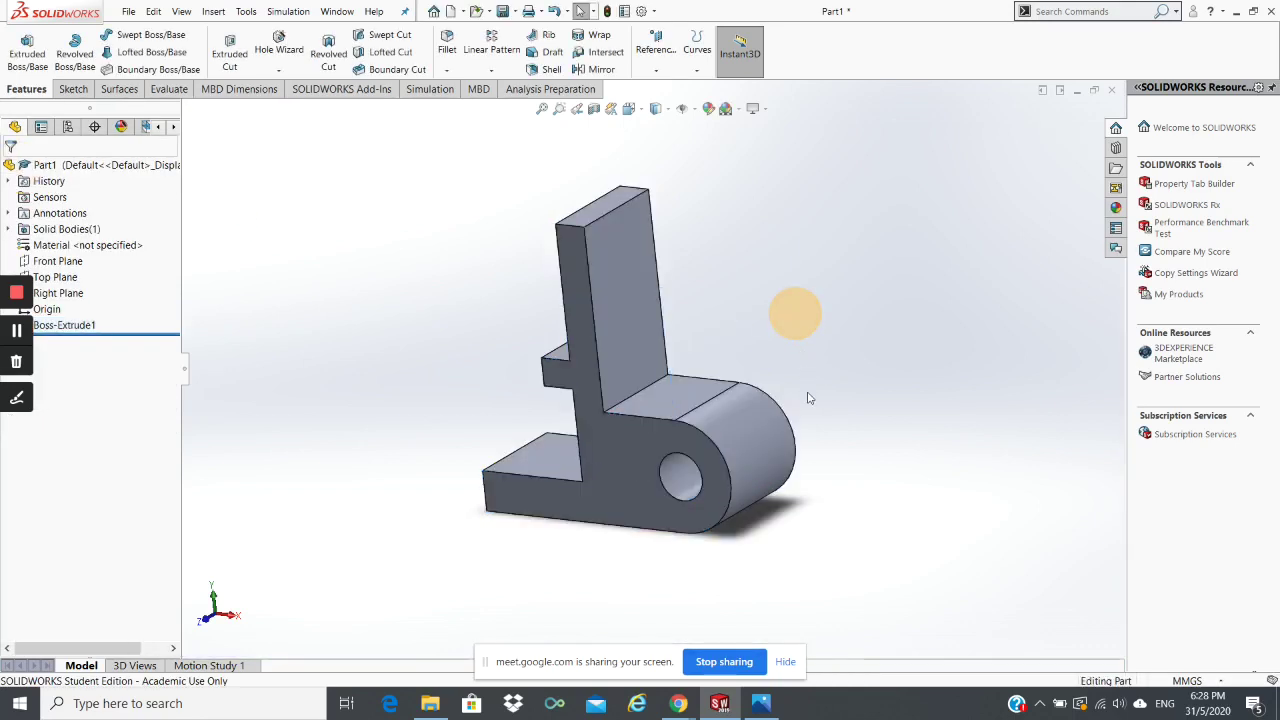
Step: Orbit and reposition the extruded bracket to inspect it, then bring the Google Meet call forward
{"action": "mouse_move", "coordinate": [800, 358]}
{"action": "middle_mouse_down"}
{"action": "mouse_move", "coordinate": [838, 434]}
{"action": "mouse_move", "coordinate": [803, 343]}
{"action": "mouse_move", "coordinate": [824, 428]}
{"action": "mouse_move", "coordinate": [843, 337]}
{"action": "mouse_move", "coordinate": [814, 337]}
{"action": "mouse_move", "coordinate": [814, 380]}
{"action": "mouse_move", "coordinate": [800, 380]}
{"action": "middle_mouse_up"}
{"action": "left_click", "coordinate": [782, 345]}
{"action": "mouse_move", "coordinate": [697, 403]}
{"action": "middle_mouse_down"}
{"action": "mouse_move", "coordinate": [731, 421]}
{"action": "mouse_move", "coordinate": [791, 380]}
{"action": "mouse_move", "coordinate": [758, 326]}
{"action": "mouse_move", "coordinate": [777, 291]}
{"action": "mouse_move", "coordinate": [774, 343]}
{"action": "middle_mouse_up"}
{"action": "mouse_move", "coordinate": [660, 390]}
{"action": "middle_mouse_down"}
{"action": "mouse_move", "coordinate": [685, 395]}
{"action": "mouse_move", "coordinate": [732, 341]}
{"action": "middle_mouse_up"}
{"action": "middle_click_drag", "start_coordinate": [811, 319], "coordinate": [803, 315]}
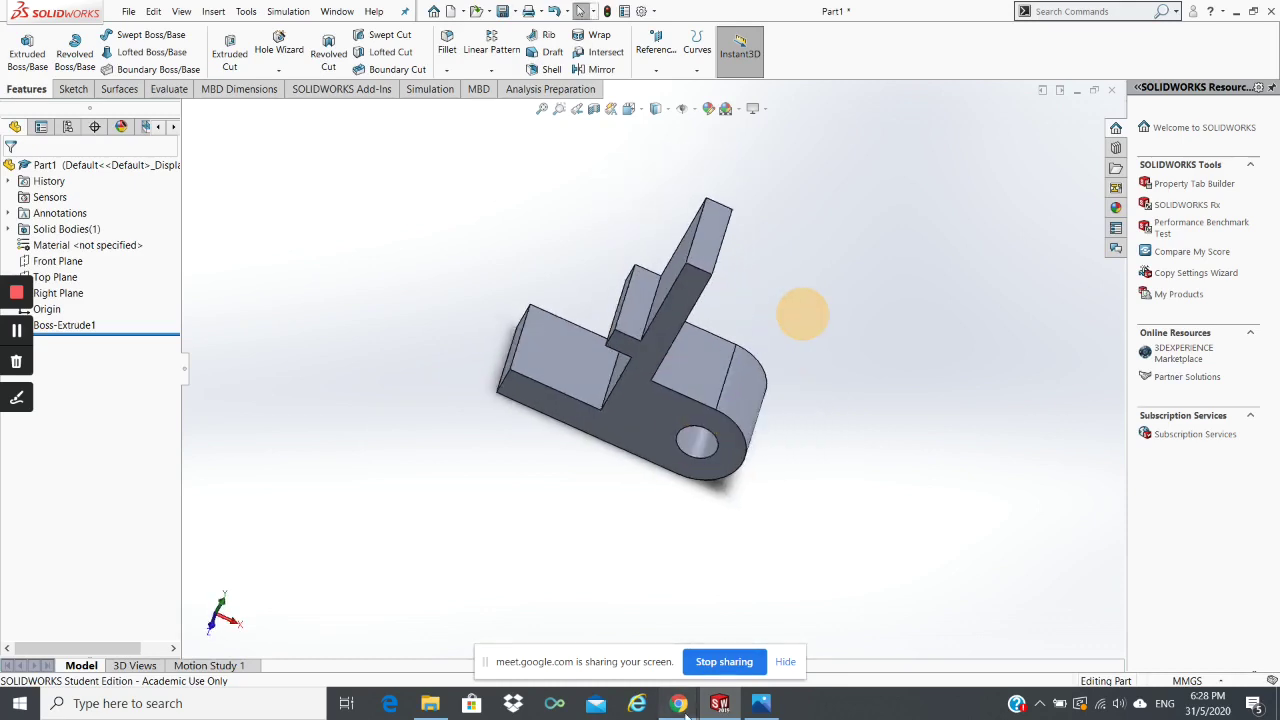
{"action": "left_click", "coordinate": [603, 667]}
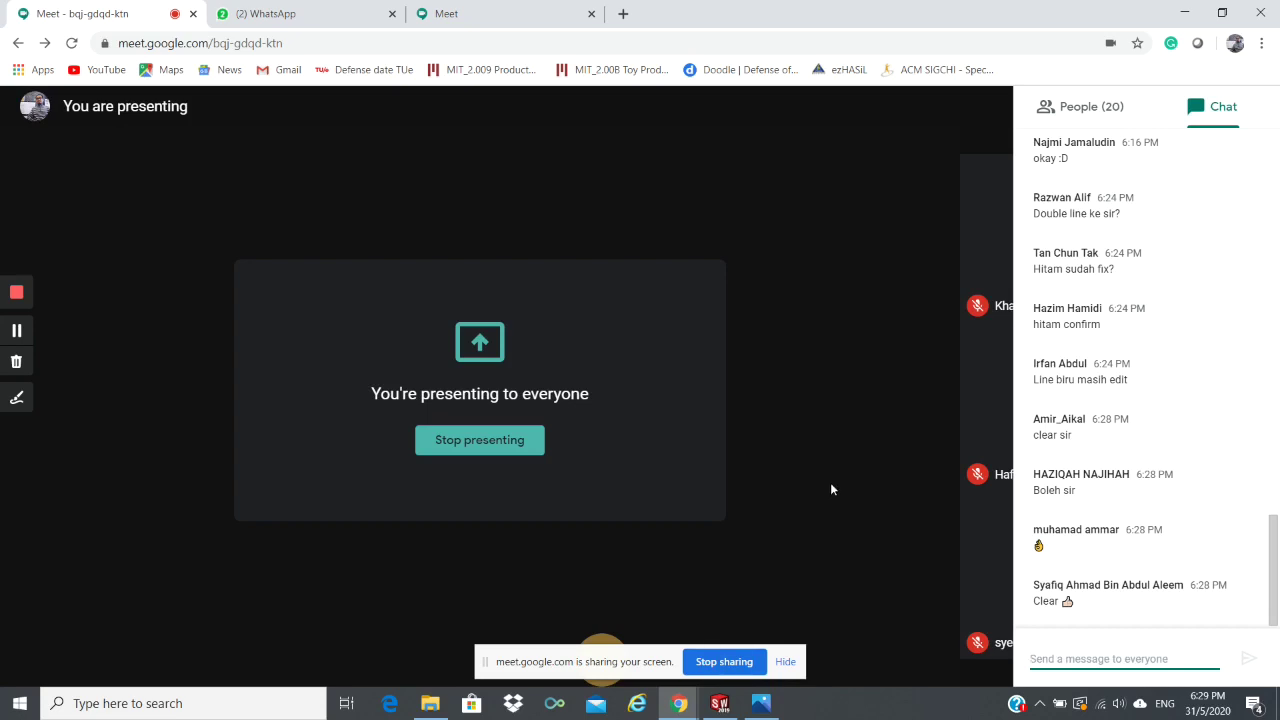
Step: Switch from Meet to the Part 1.jpg reference drawing in Photos
{"action": "left_click", "coordinate": [719, 704]}
{"action": "left_click", "coordinate": [761, 703]}
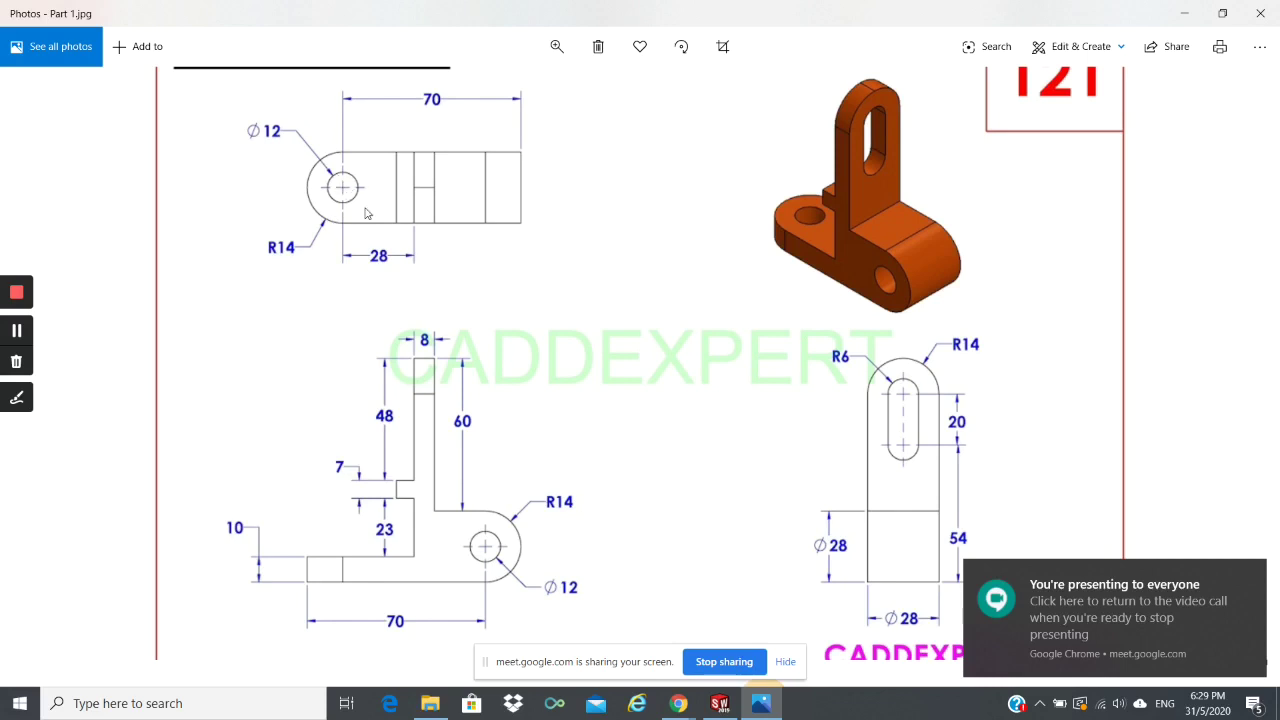
Step: Back in SOLIDWORKS, start a new sketch on the flat face of the bracket's left block
{"action": "left_click", "coordinate": [719, 704]}
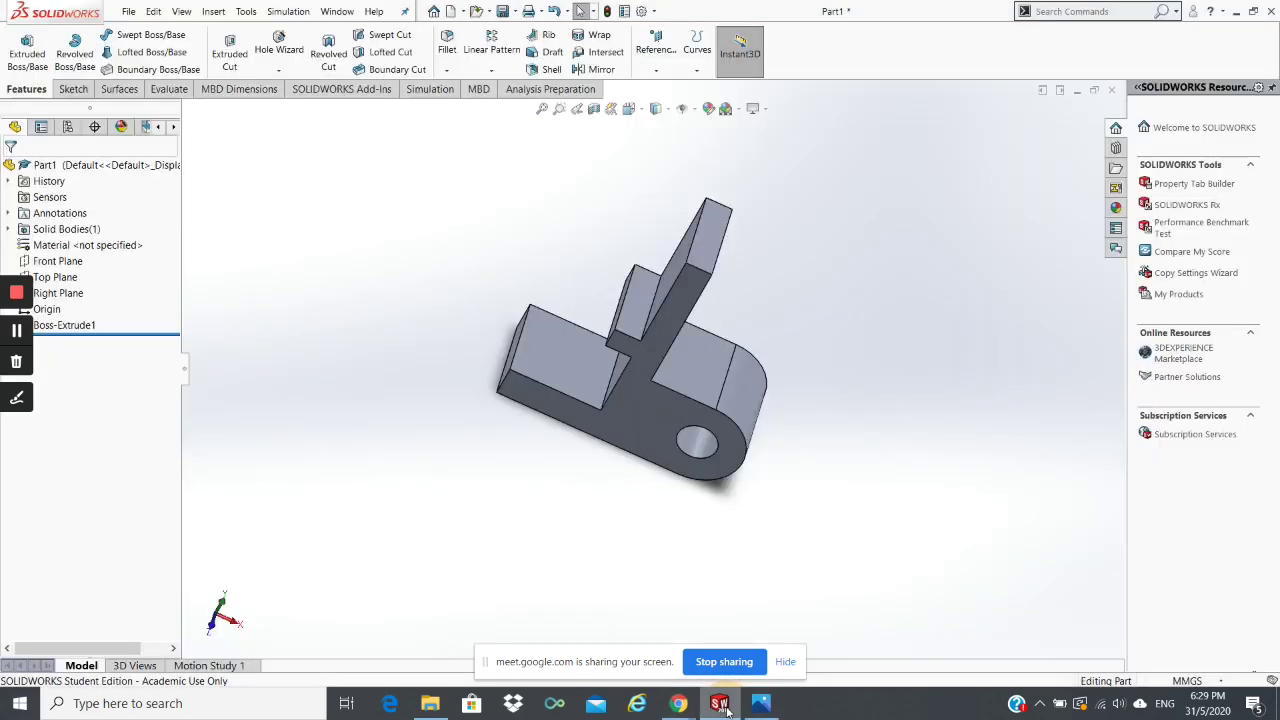
{"action": "left_click", "coordinate": [57, 284]}
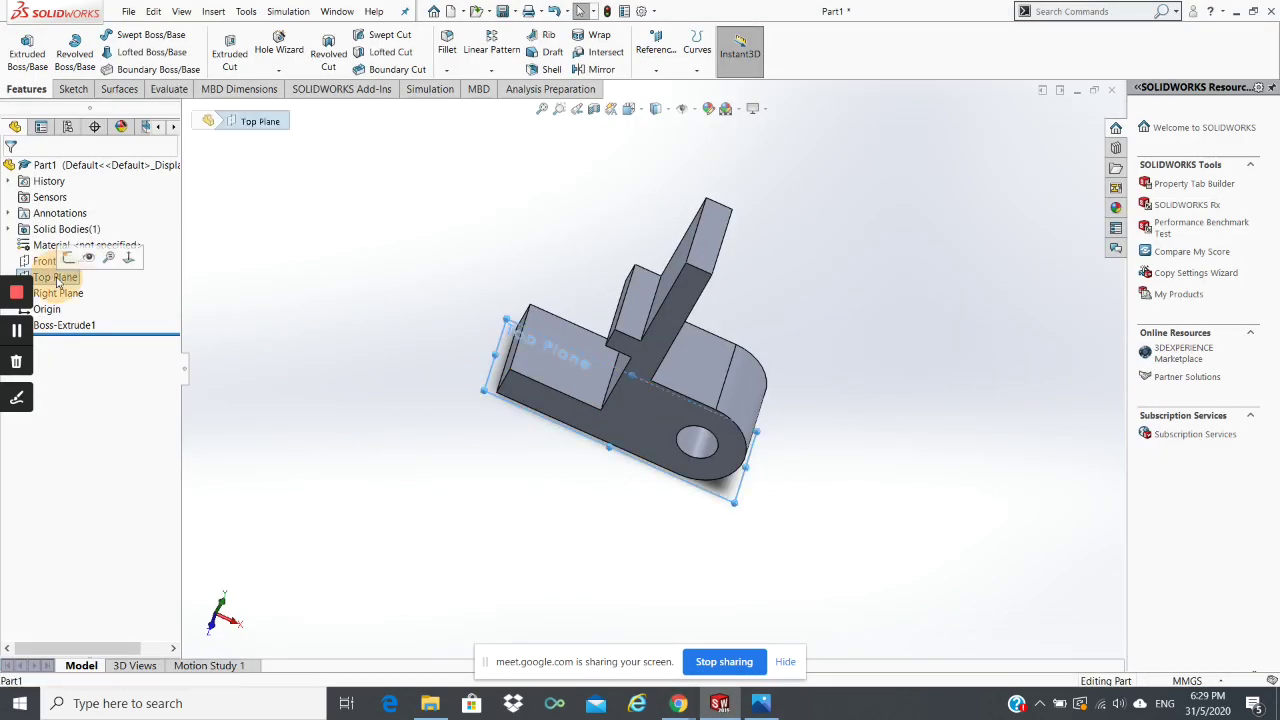
{"action": "left_click", "coordinate": [545, 267]}
{"action": "left_click", "coordinate": [544, 329]}
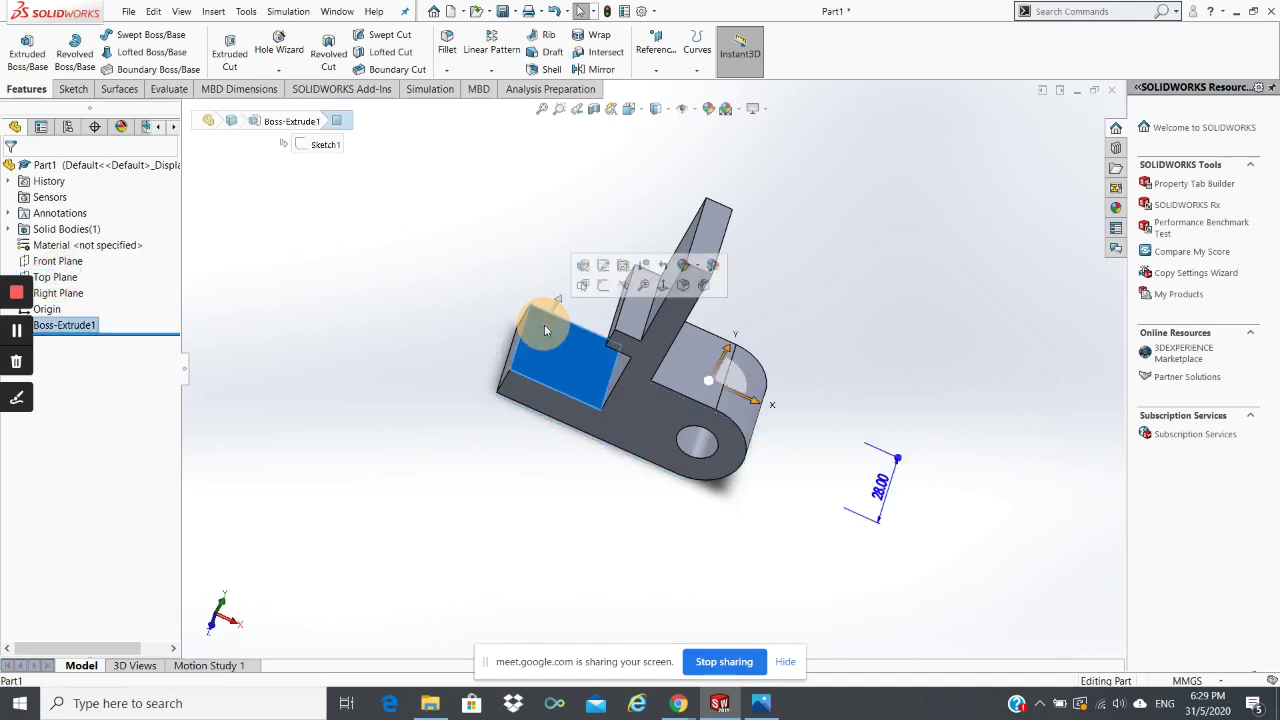
{"action": "left_click", "coordinate": [487, 231]}
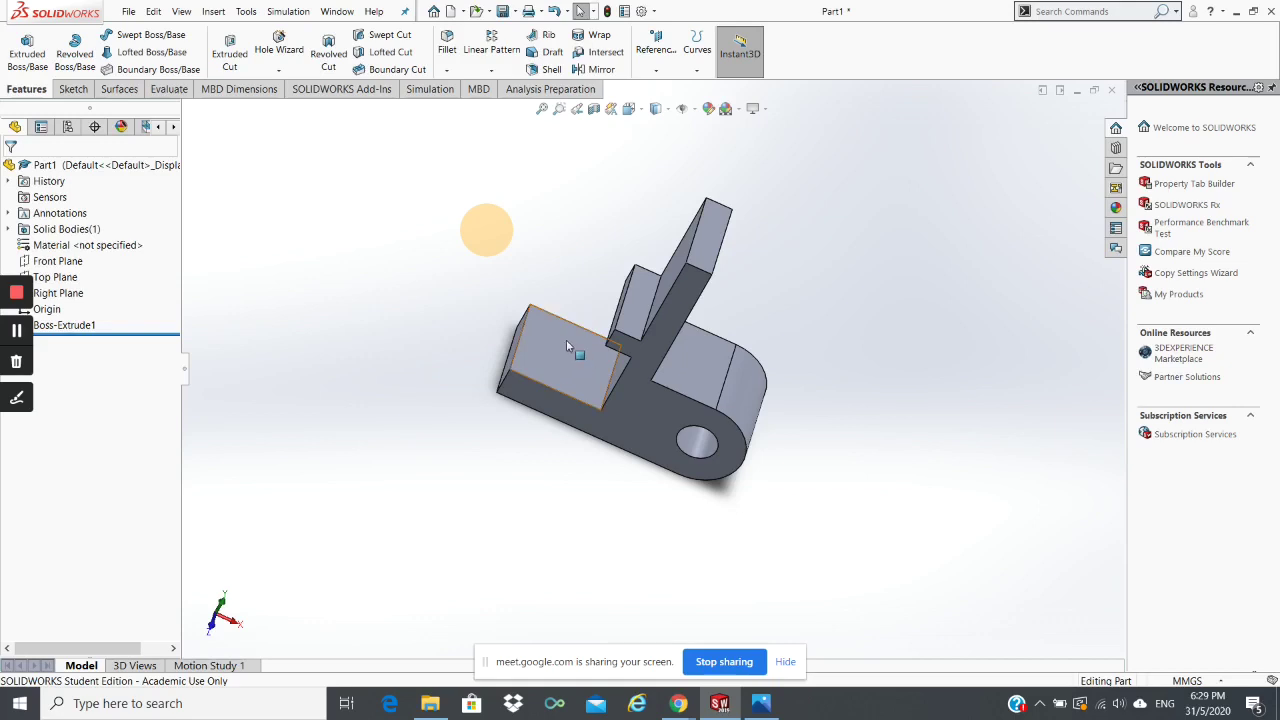
{"action": "left_click", "coordinate": [566, 344]}
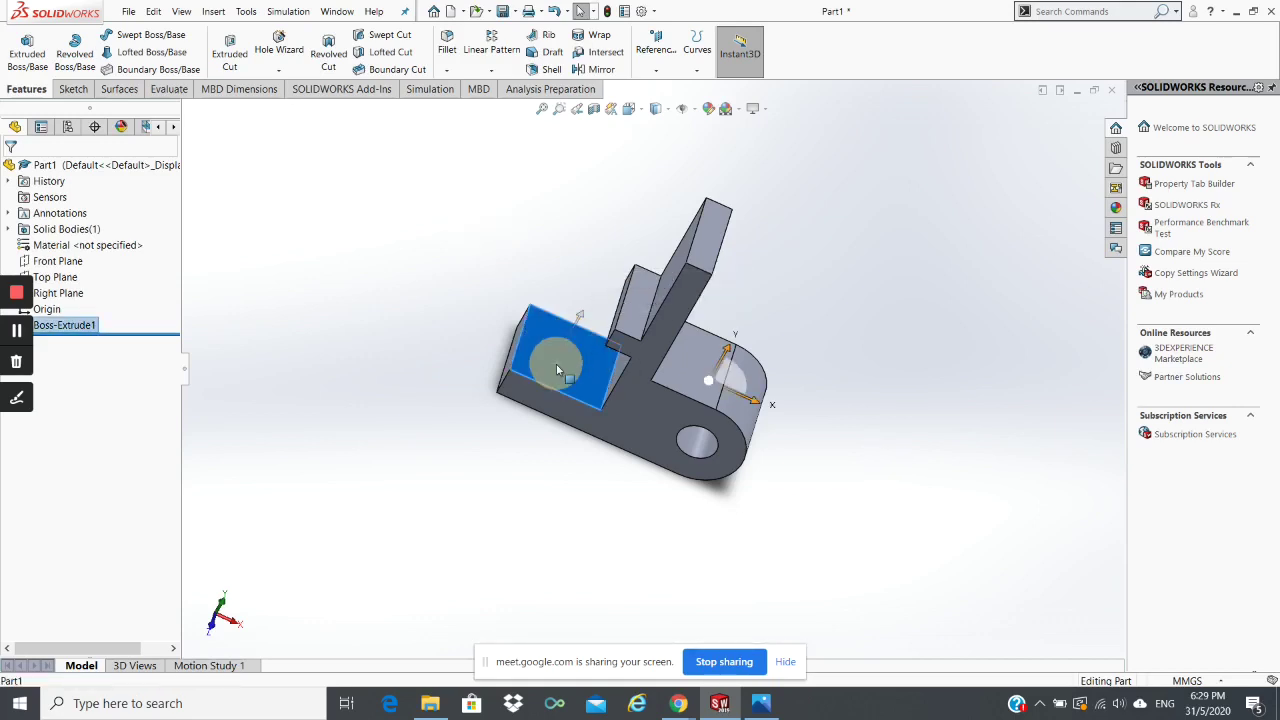
{"action": "right_click", "coordinate": [558, 370]}
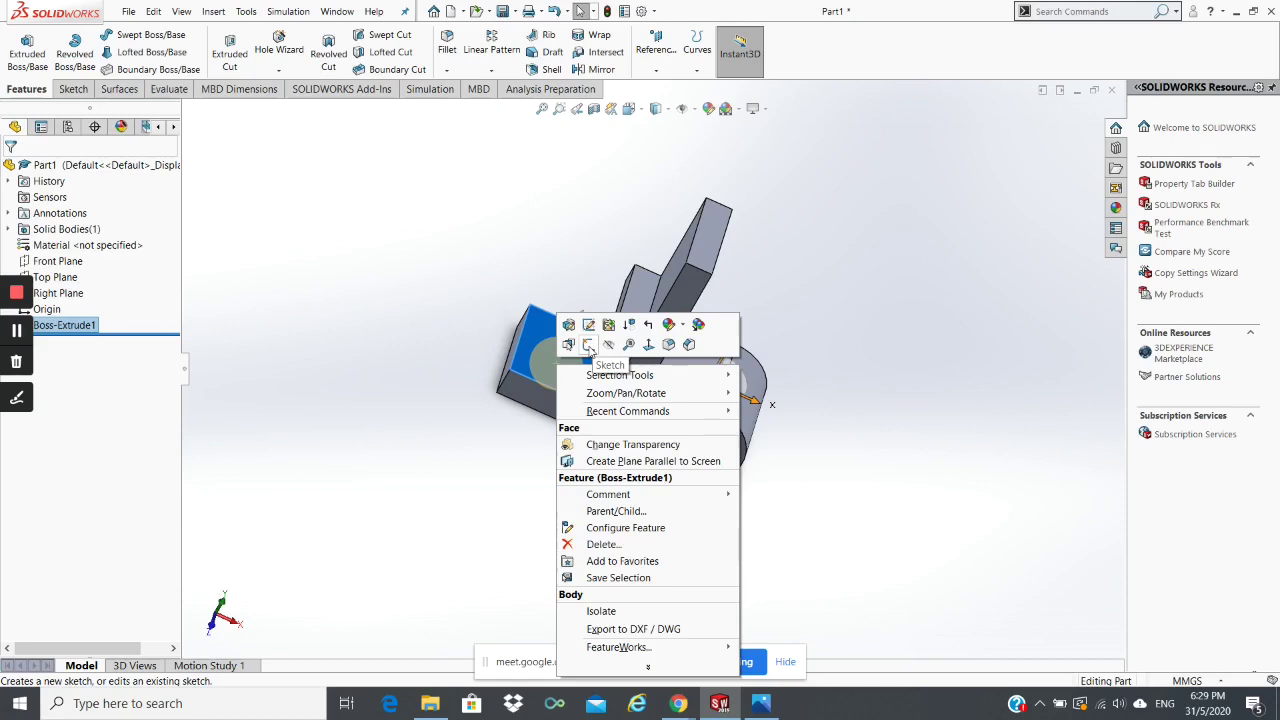
{"action": "left_click", "coordinate": [413, 253]}
{"action": "left_click", "coordinate": [66, 279]}
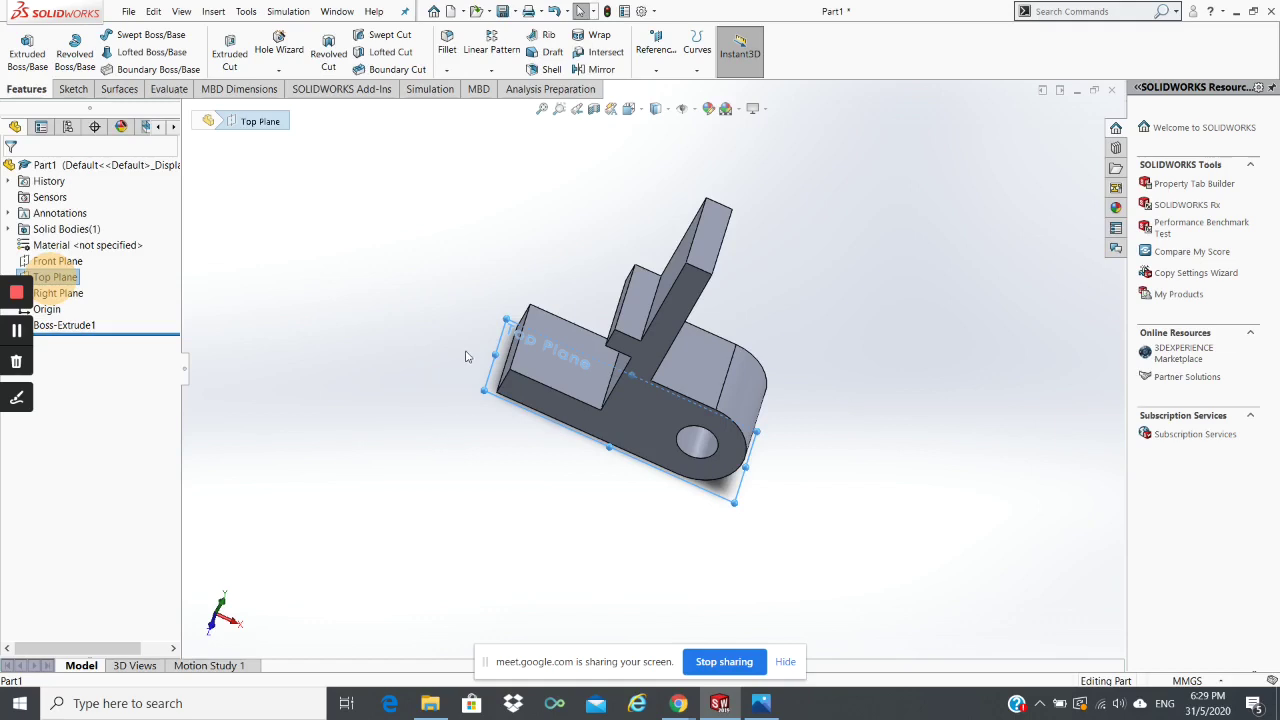
{"action": "left_click", "coordinate": [438, 260]}
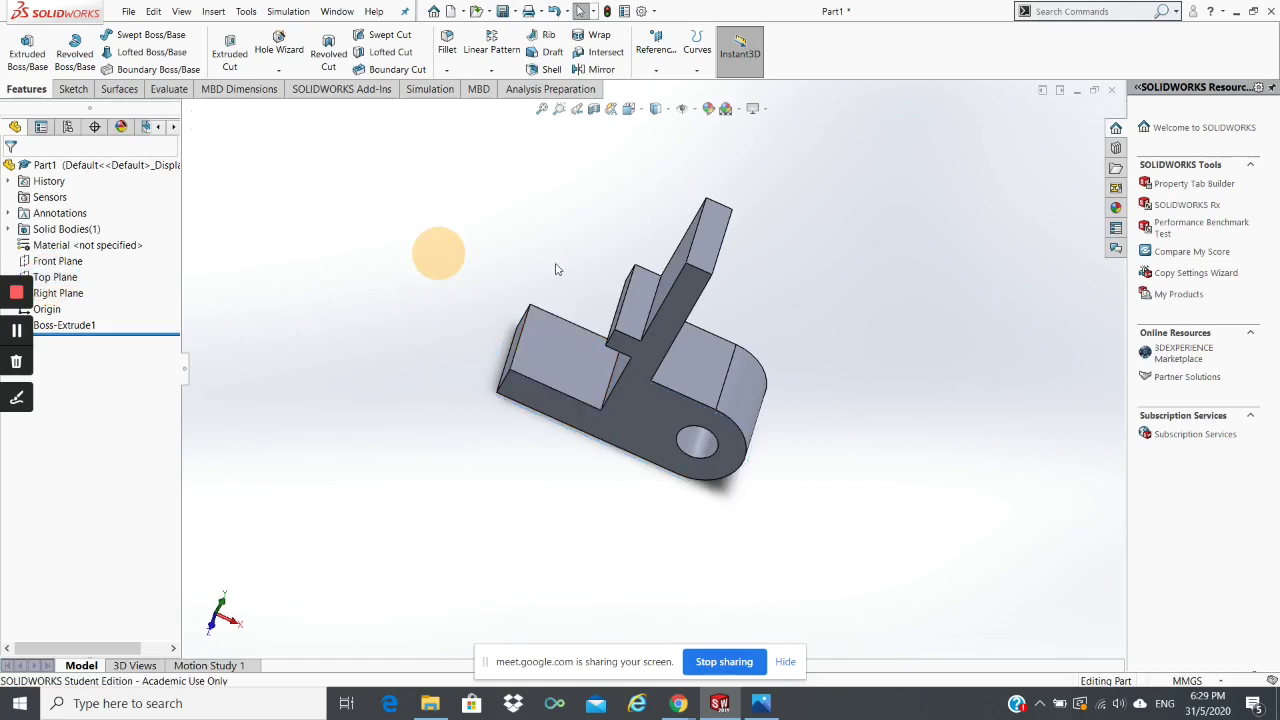
{"action": "left_click", "coordinate": [553, 328]}
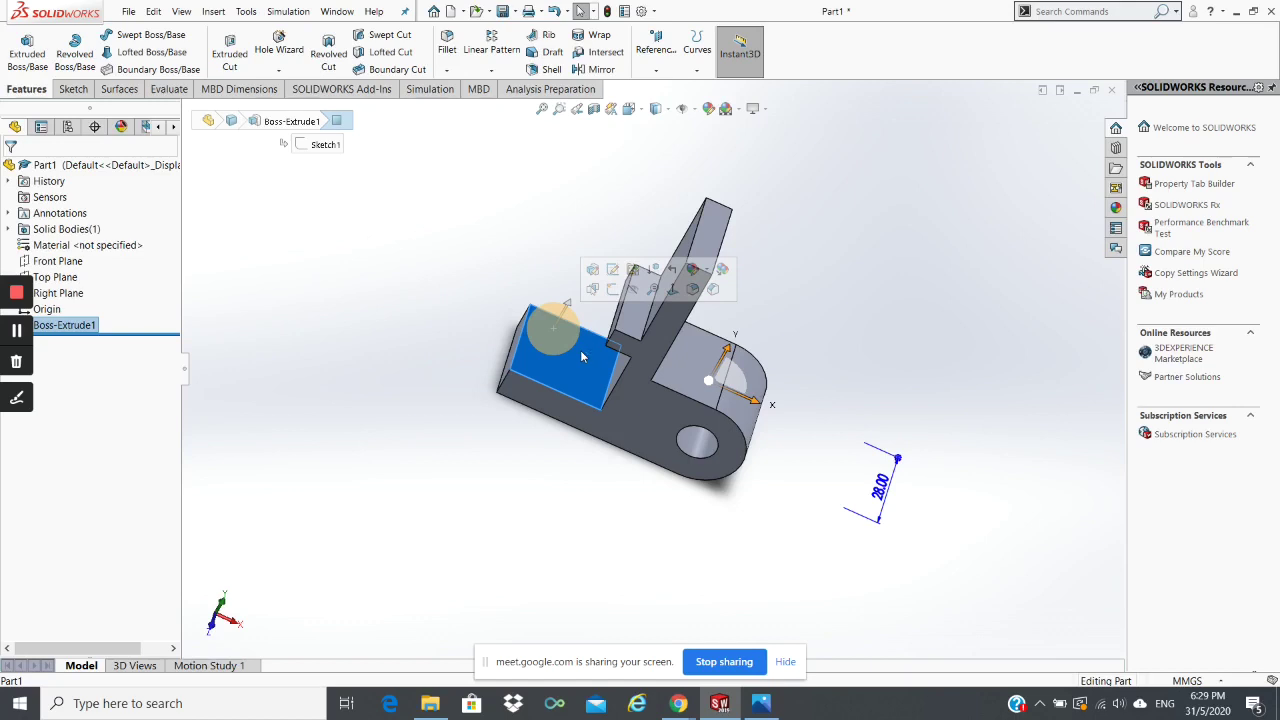
{"action": "right_click", "coordinate": [583, 352]}
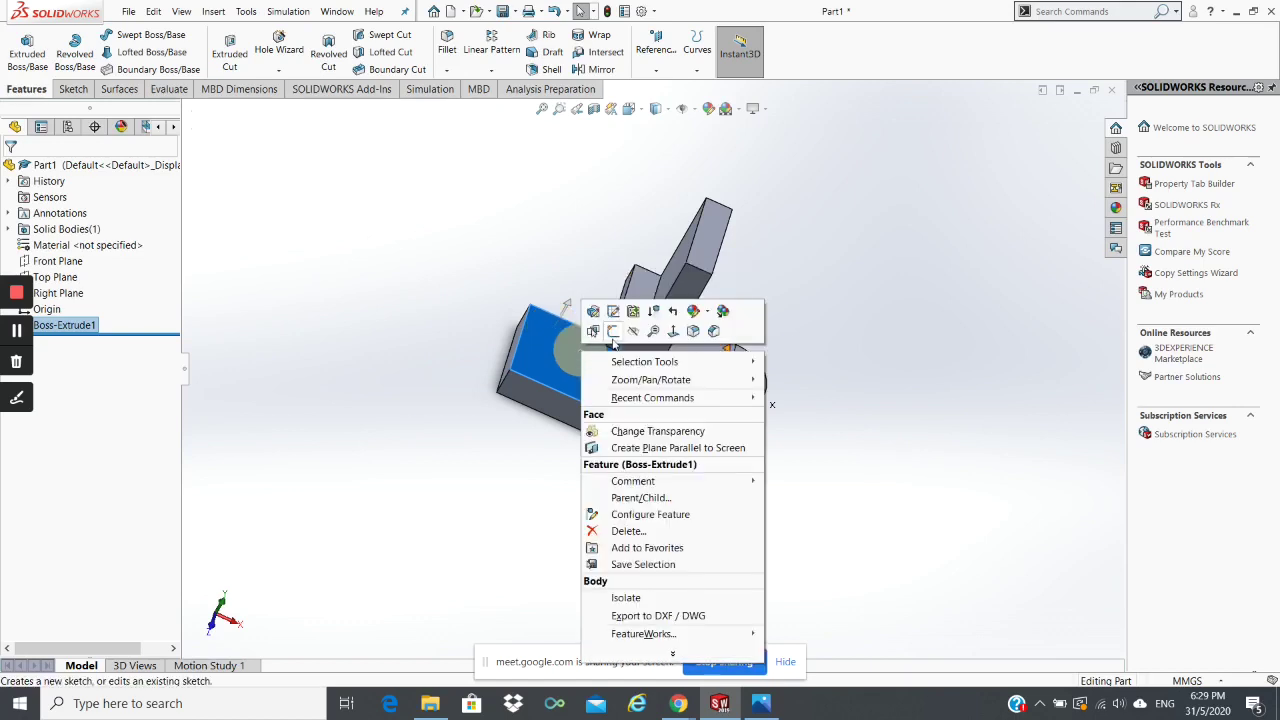
{"action": "left_click", "coordinate": [613, 334]}
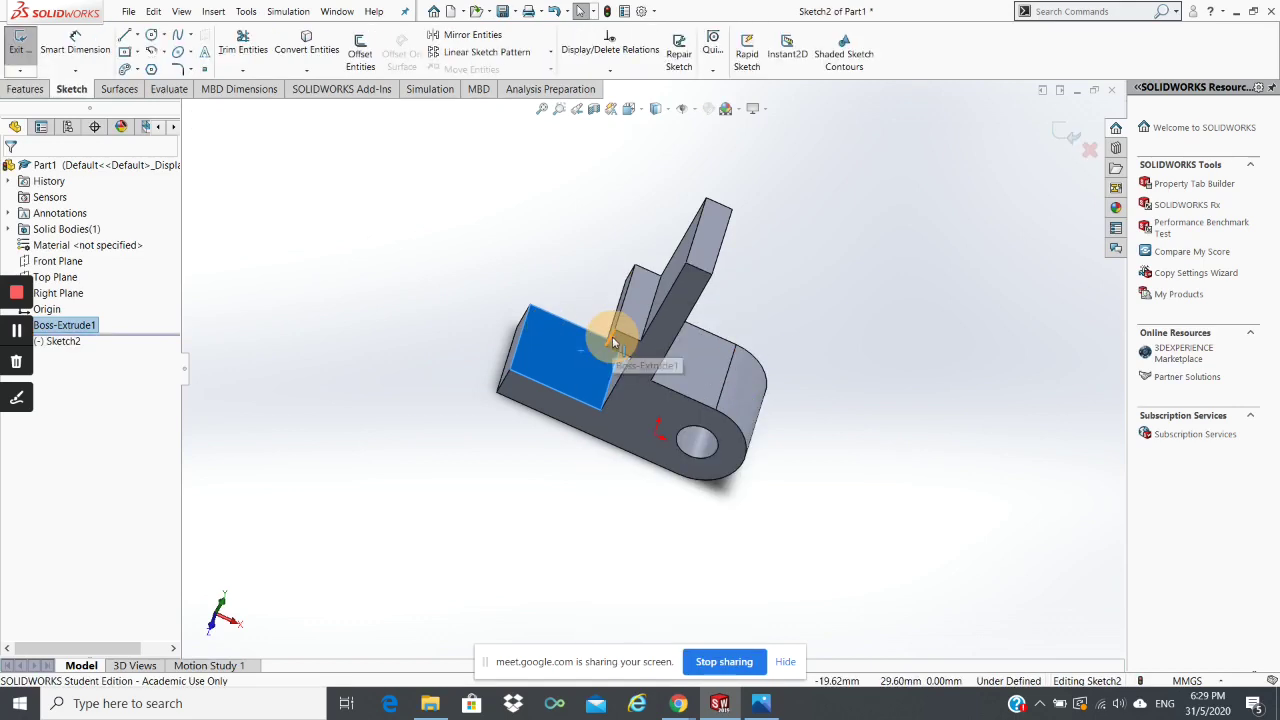
Step: Orient the view Normal To the sketch face and zoom out to fit the whole face
{"action": "key", "text": "space"}
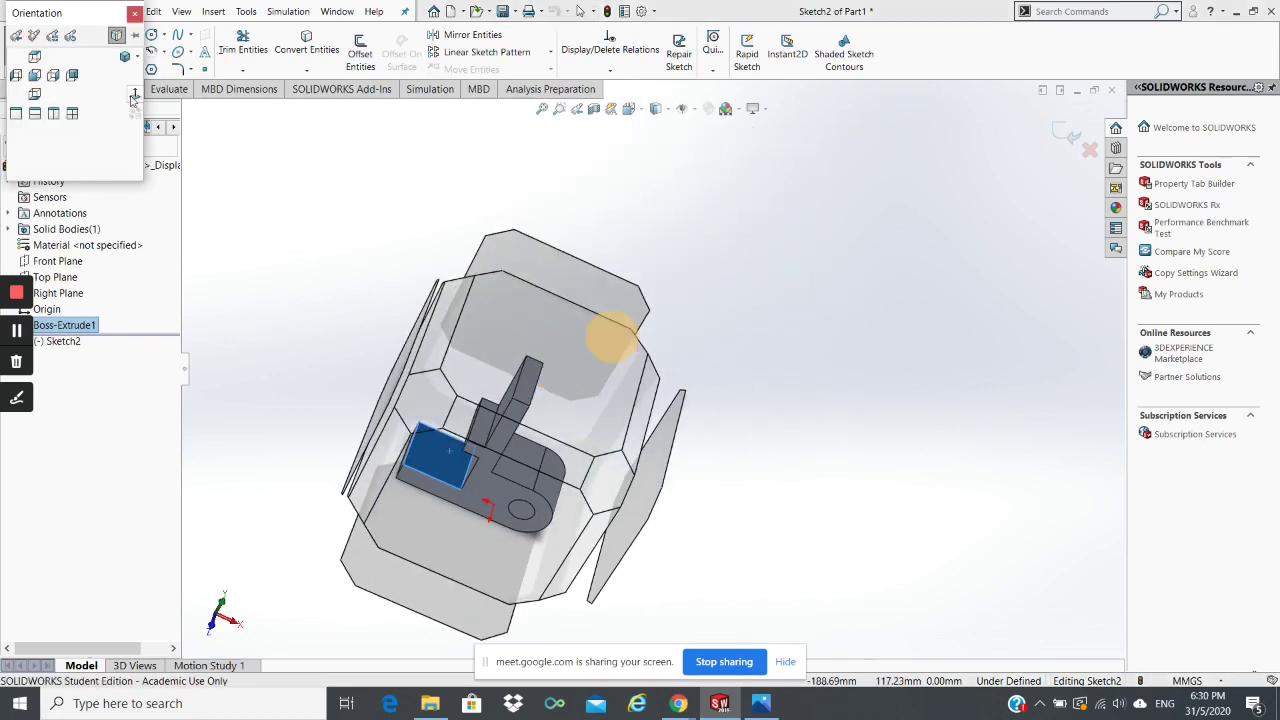
{"action": "left_click", "coordinate": [135, 94]}
{"action": "left_click", "coordinate": [666, 237]}
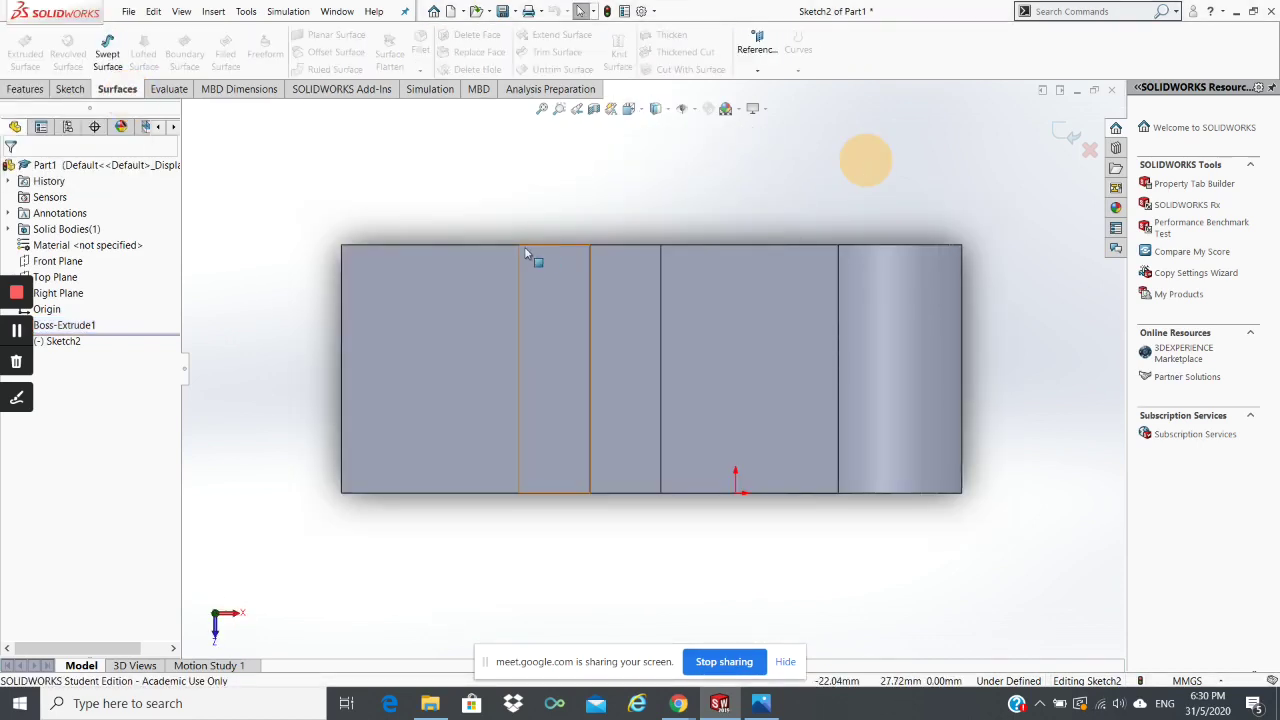
{"action": "key", "text": "z"}
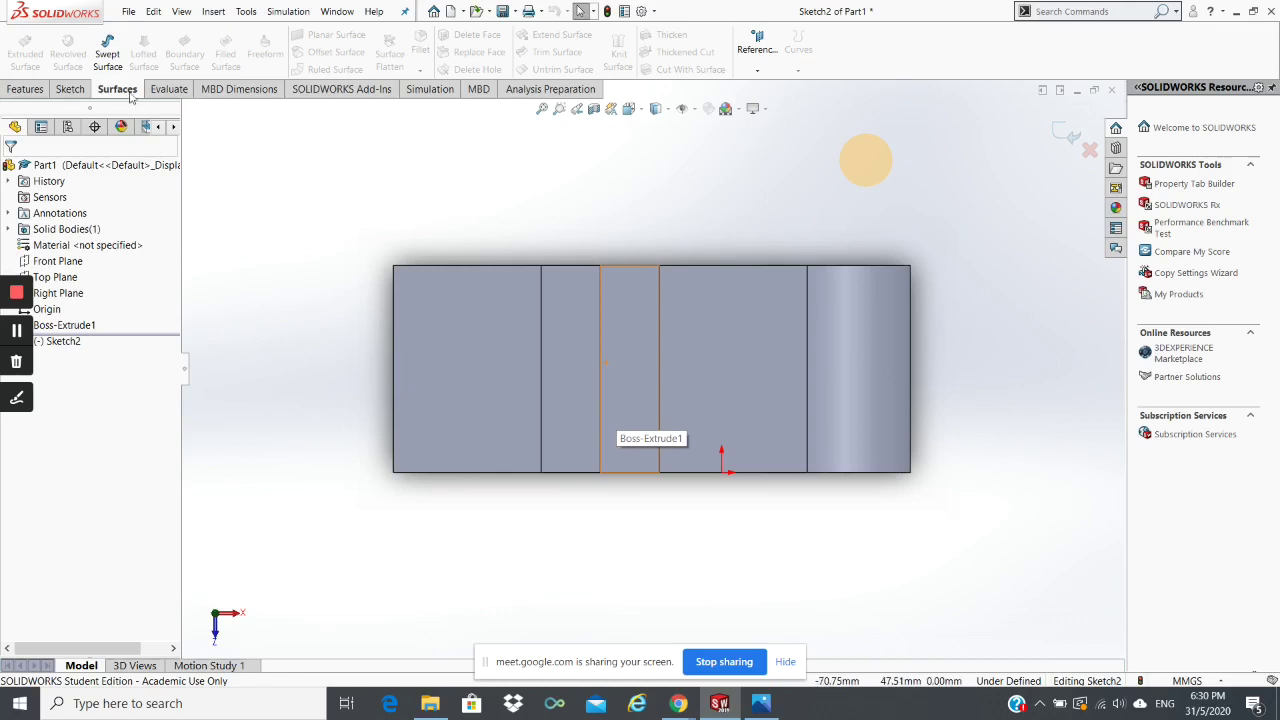
{"action": "left_click", "coordinate": [62, 90]}
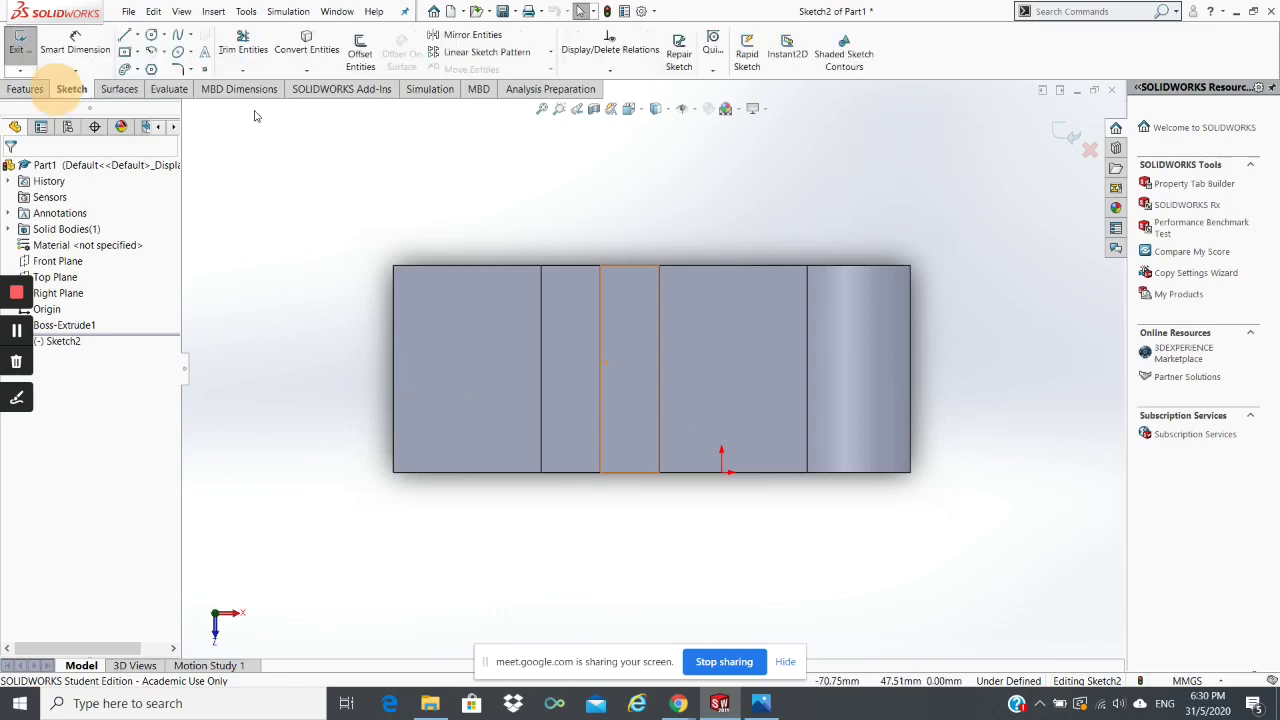
{"action": "left_click", "coordinate": [137, 35]}
Step: Draw a horizontal centerline across the face from its left edge to its right edge
{"action": "left_click", "coordinate": [150, 69]}
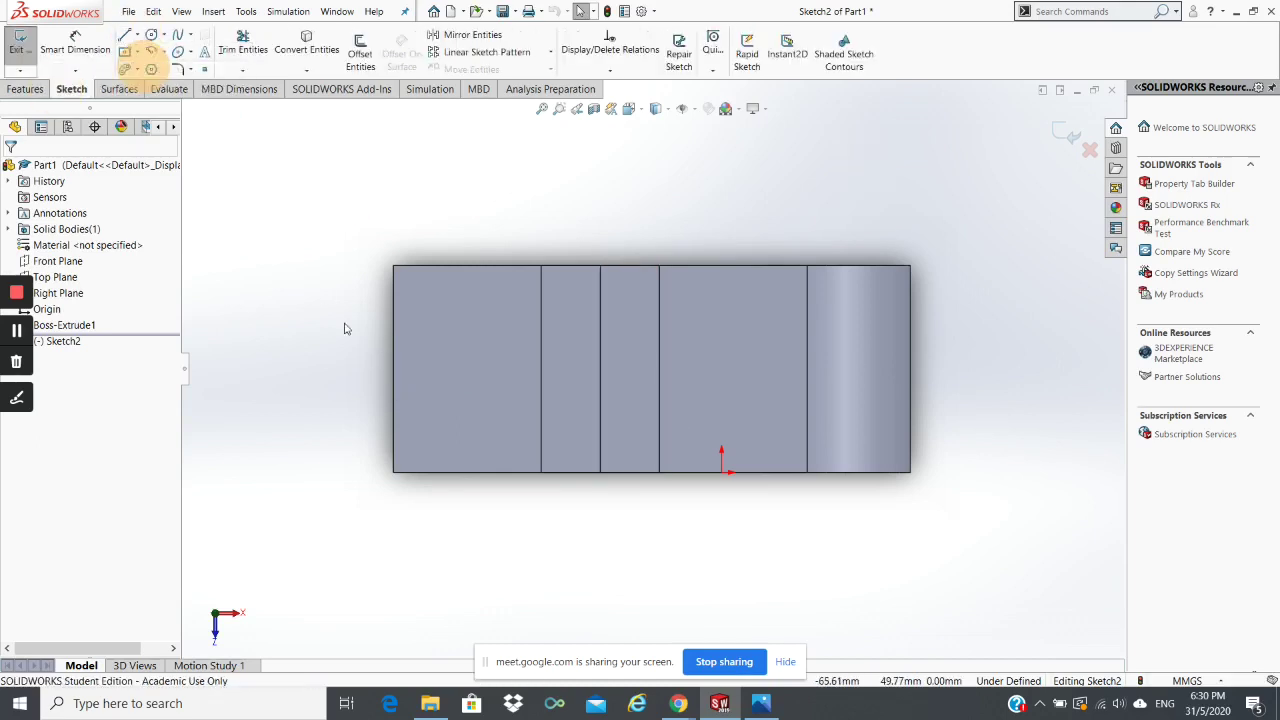
{"action": "left_click", "coordinate": [393, 369]}
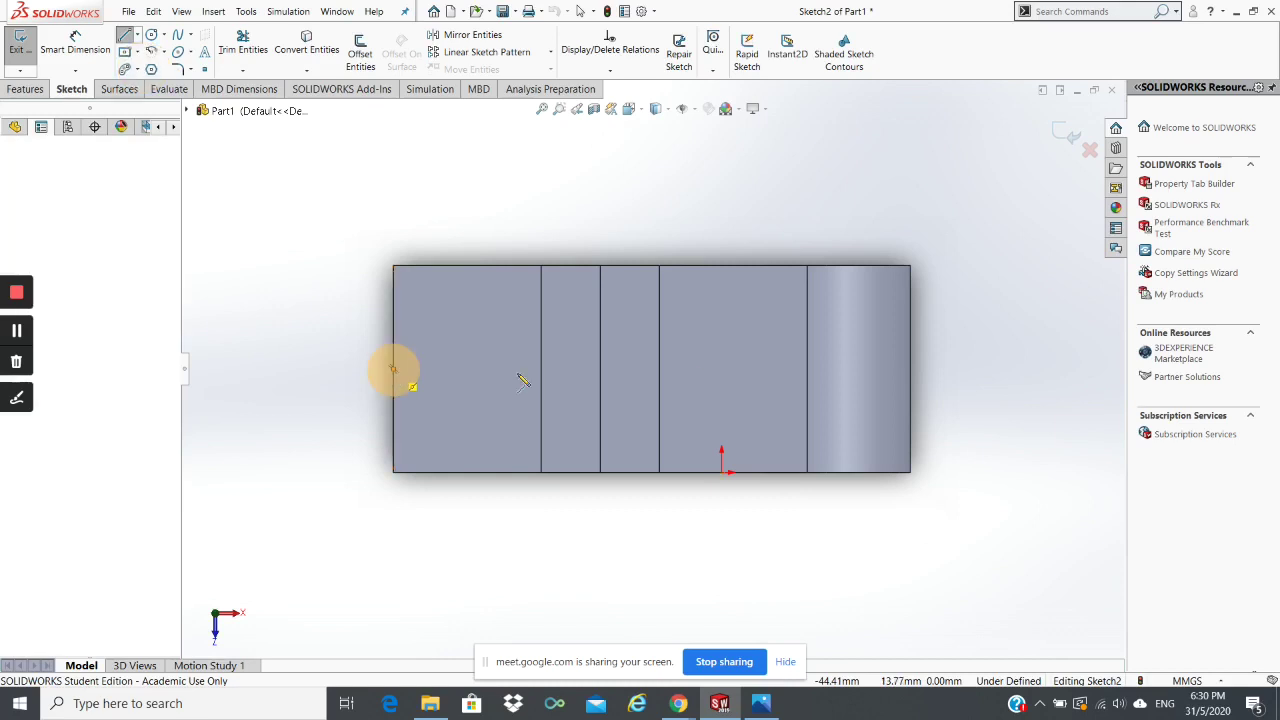
{"action": "left_click", "coordinate": [910, 370]}
{"action": "left_click", "coordinate": [910, 370]}
{"action": "key", "text": "Escape"}
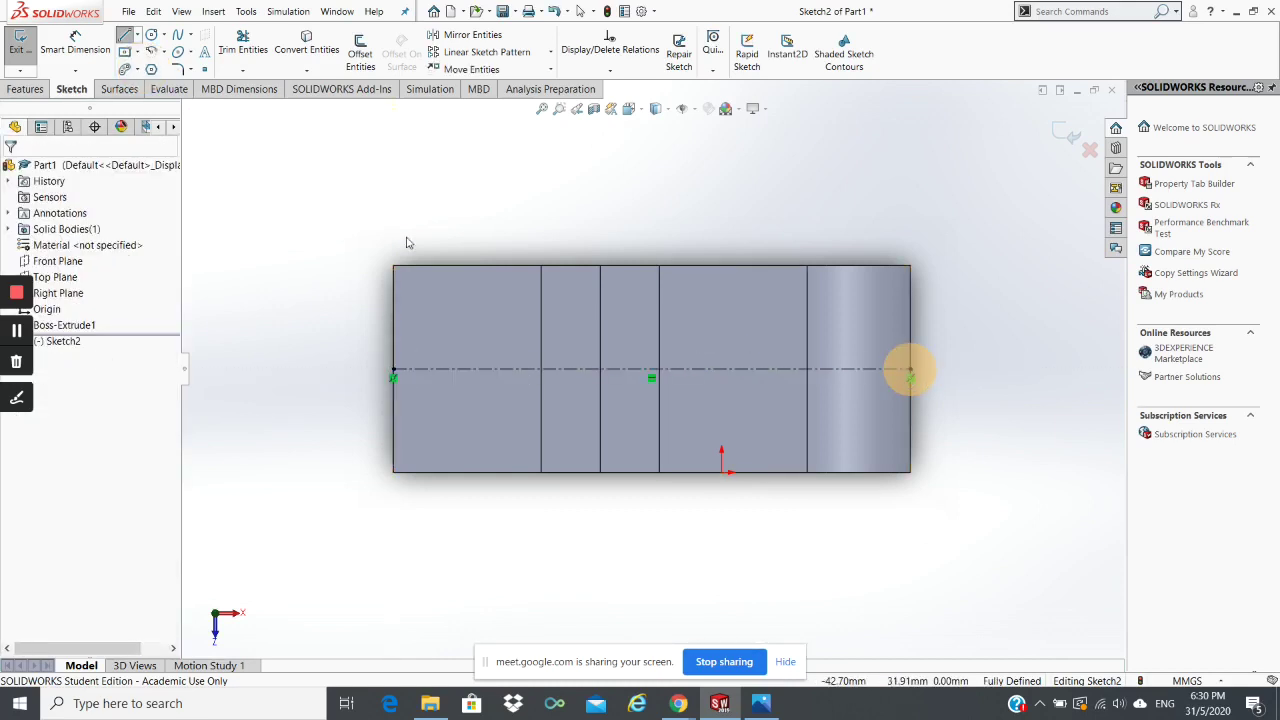
Step: Add a 180° centerpoint arc centered on the centerline's left end, from top-left to bottom-left corner
{"action": "left_click", "coordinate": [161, 54]}
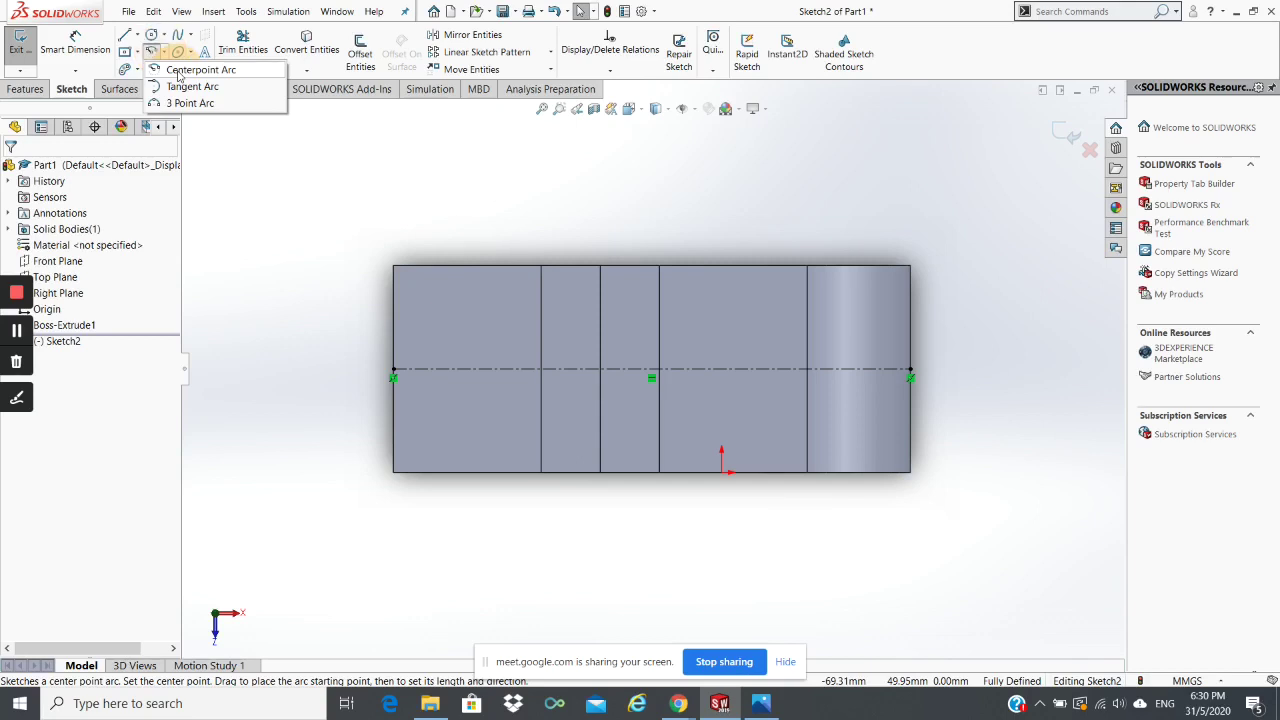
{"action": "left_click", "coordinate": [179, 76]}
{"action": "left_click", "coordinate": [393, 368]}
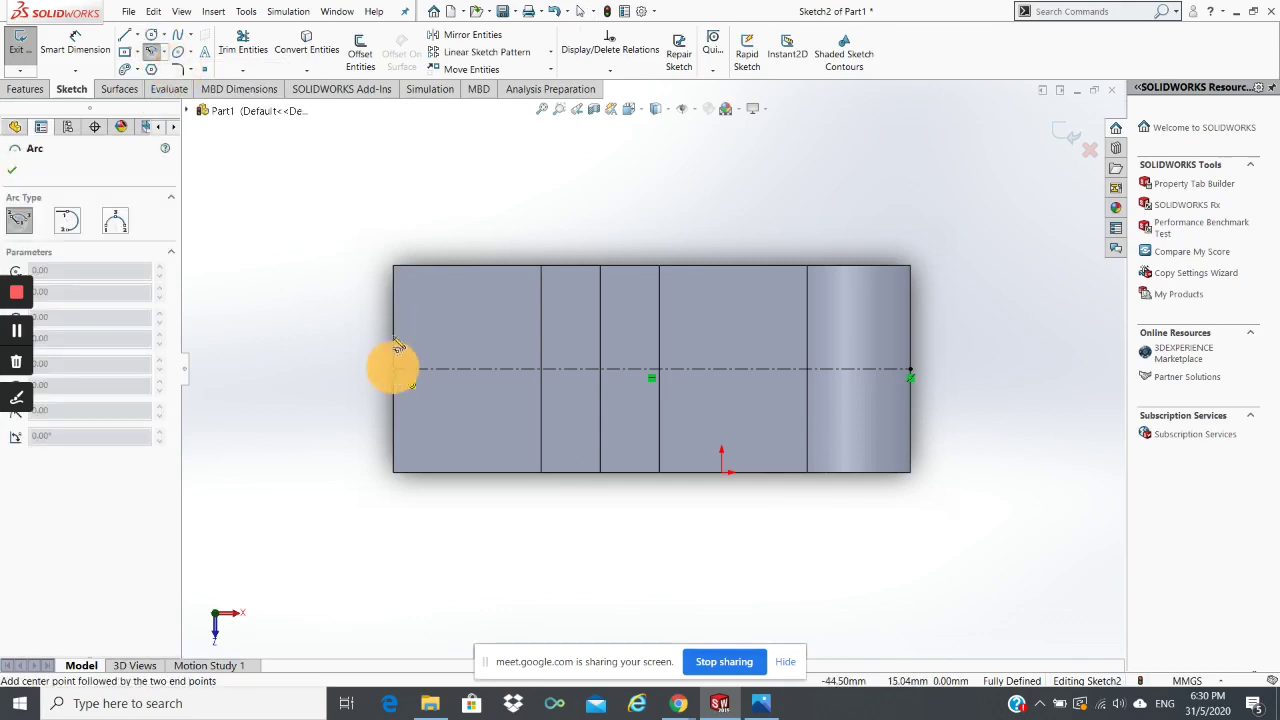
{"action": "left_click", "coordinate": [393, 265]}
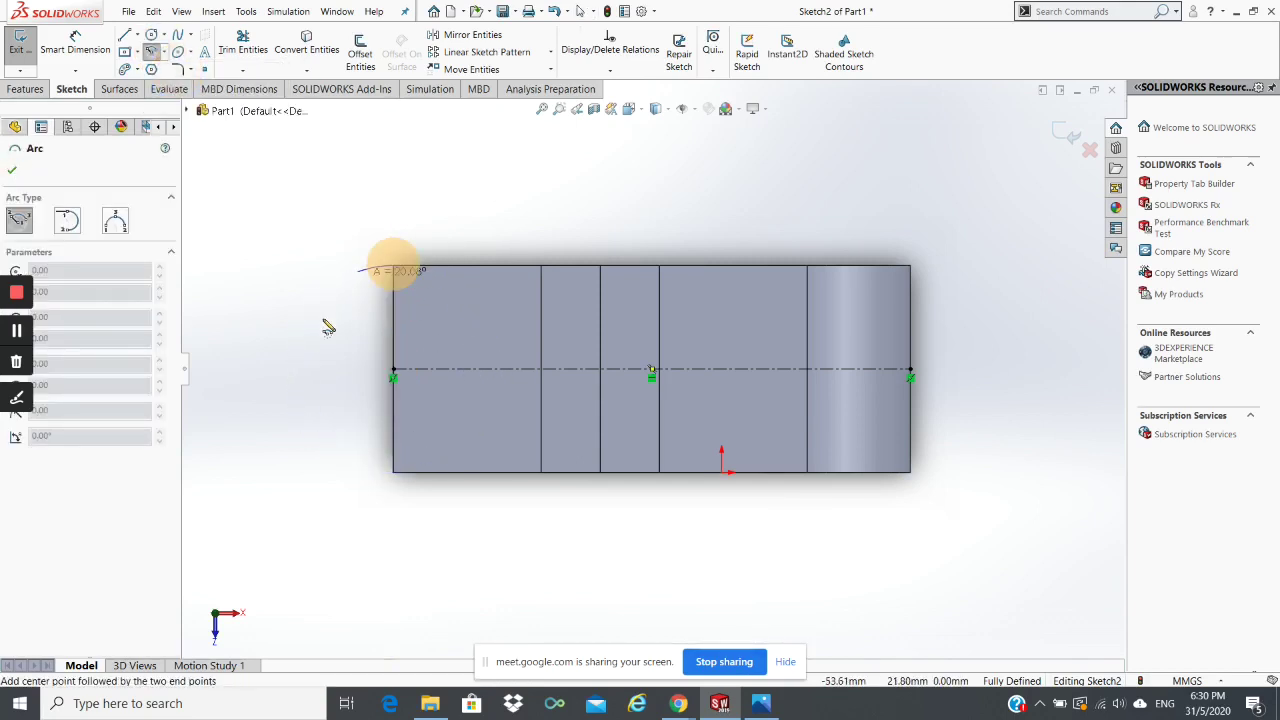
{"action": "left_click", "coordinate": [394, 472]}
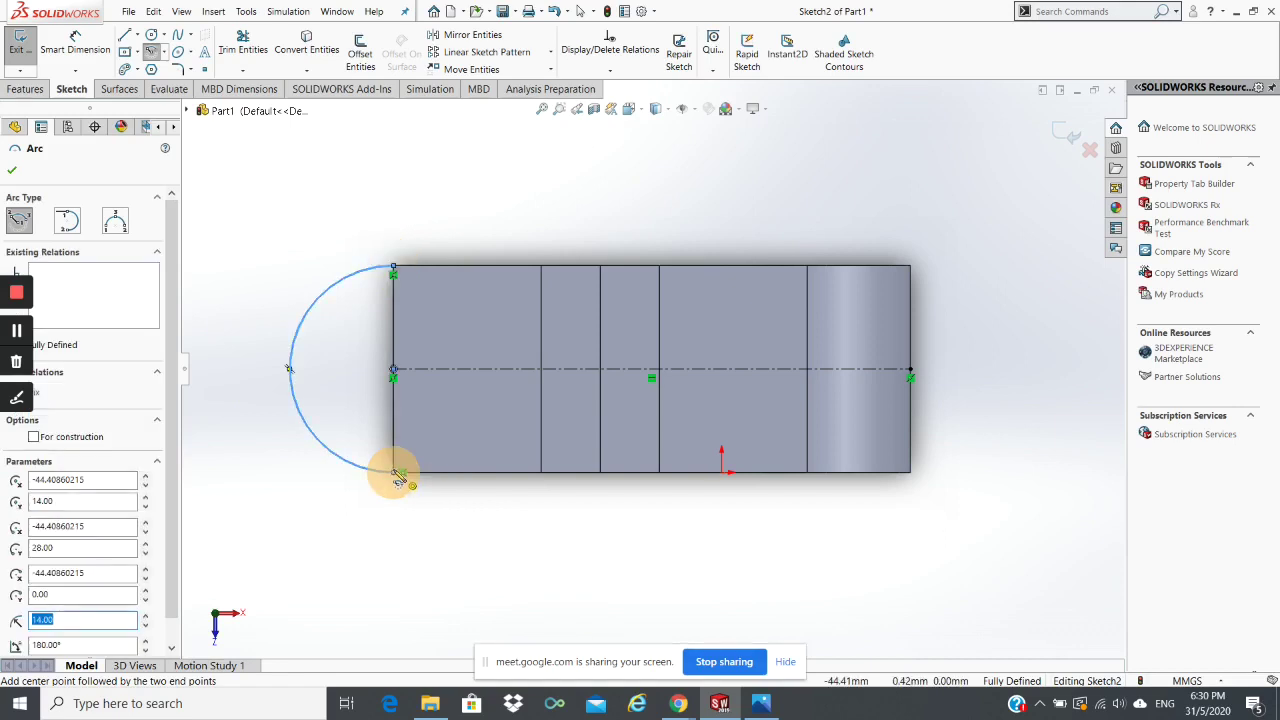
{"action": "key", "text": "Escape"}
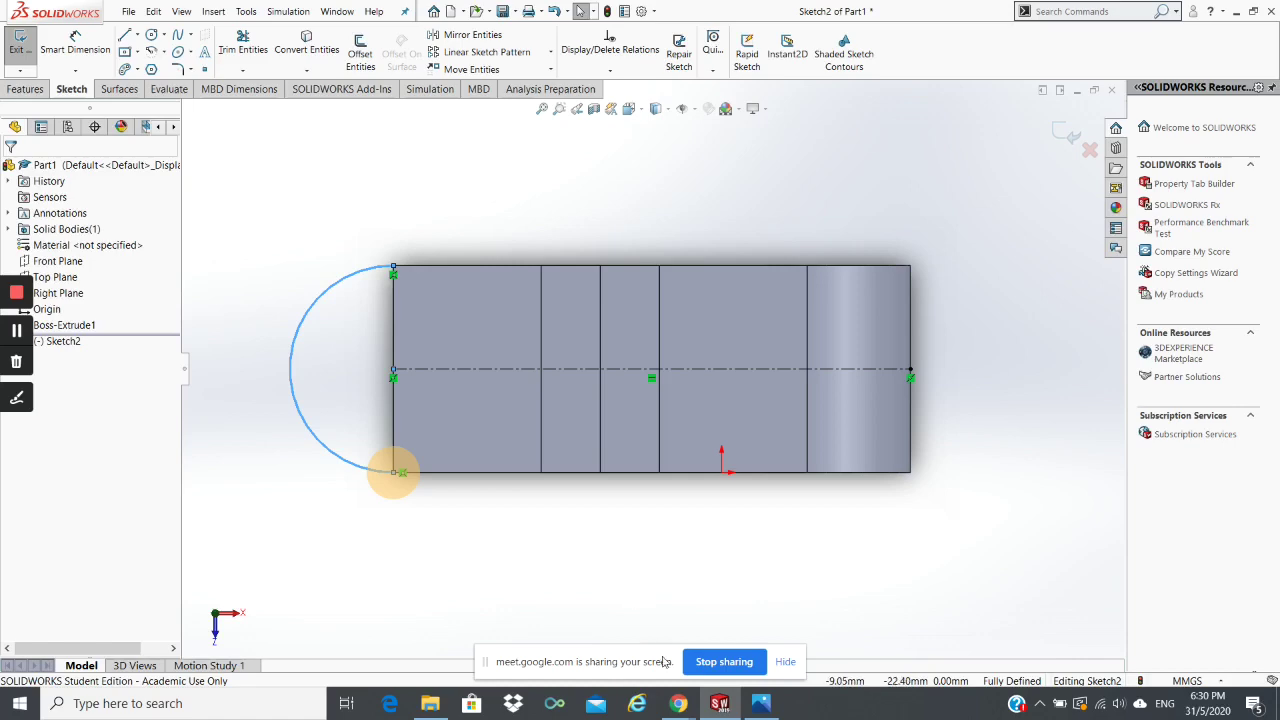
{"action": "mouse_move", "coordinate": [678, 703]}
{"action": "left_click", "coordinate": [588, 625]}
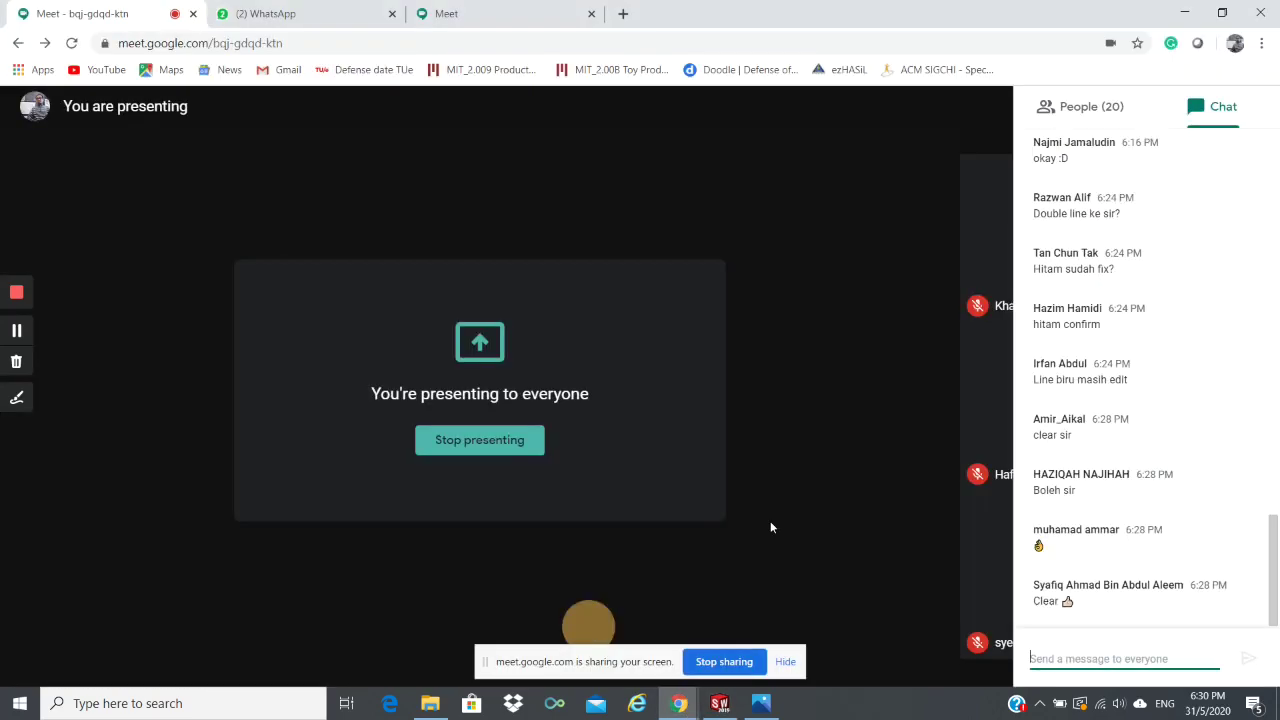
{"action": "left_click", "coordinate": [720, 705]}
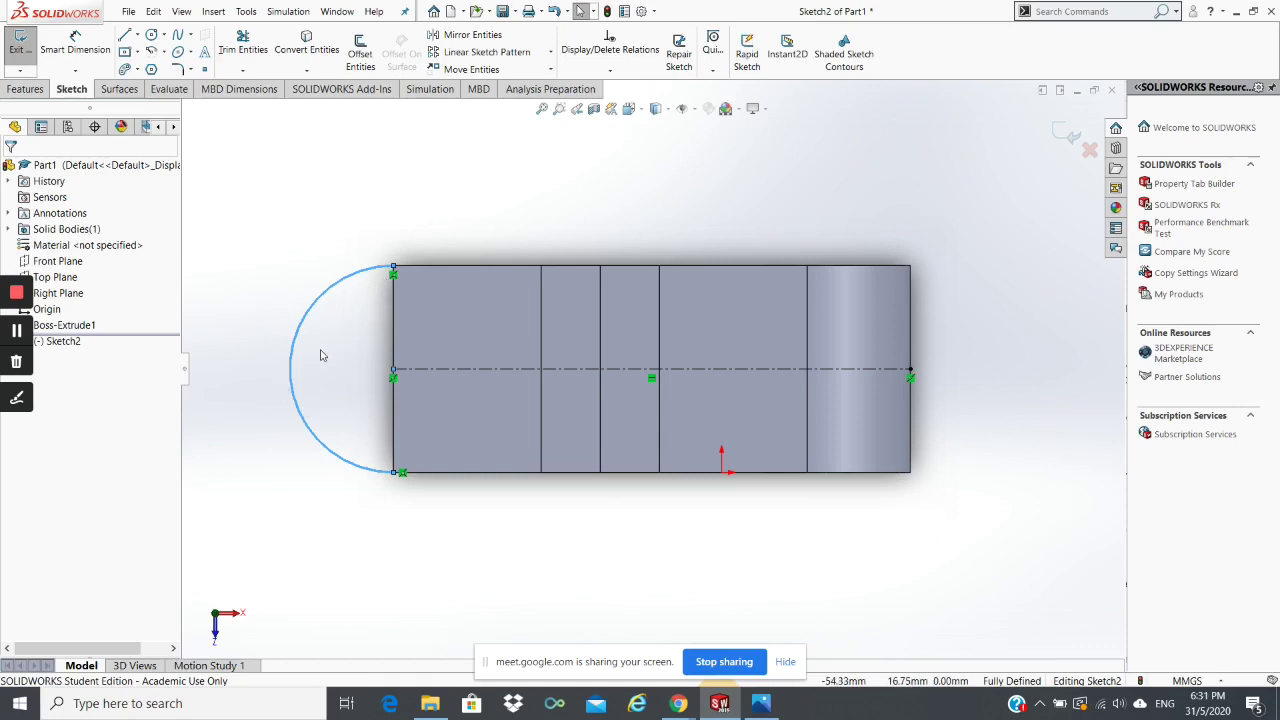
{"action": "left_click", "coordinate": [680, 706]}
{"action": "left_click", "coordinate": [615, 651]}
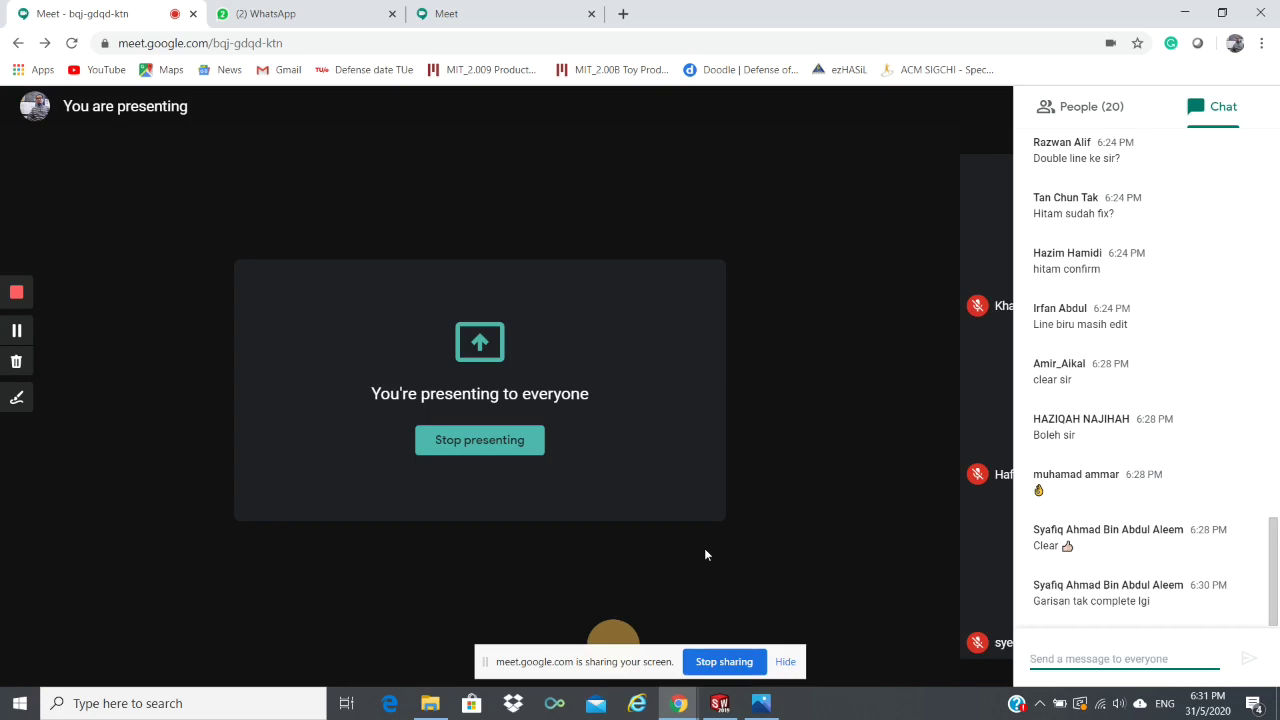
{"action": "left_click", "coordinate": [719, 703]}
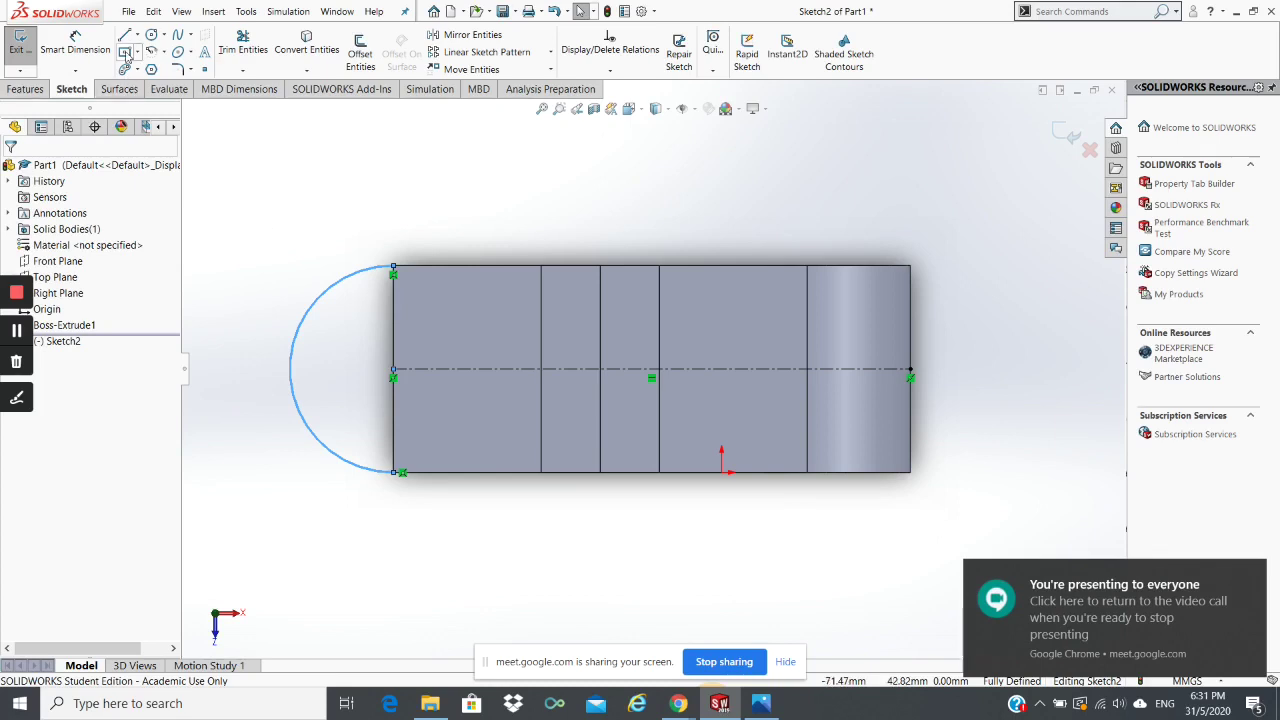
Step: Join the arc's ends with a vertical 28 mm line, exit Sketch2, and orbit the model
{"action": "left_click", "coordinate": [124, 35]}
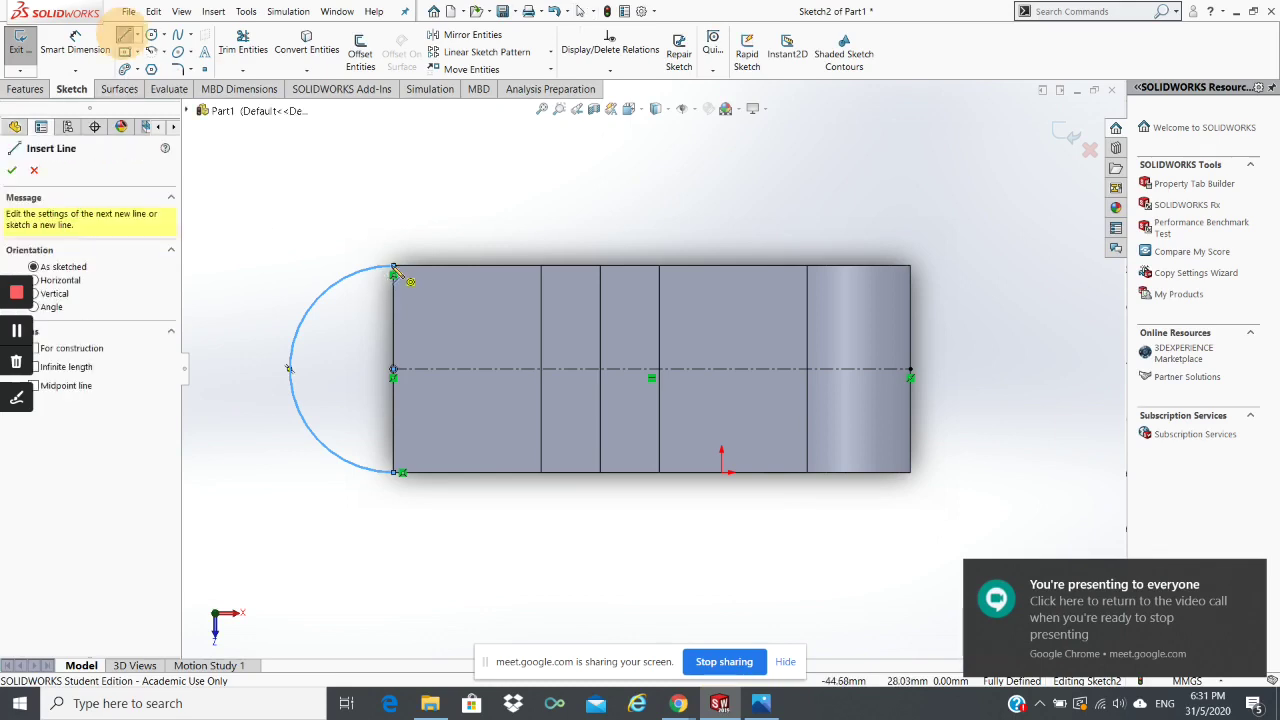
{"action": "left_click_drag", "start_coordinate": [394, 271], "coordinate": [400, 479]}
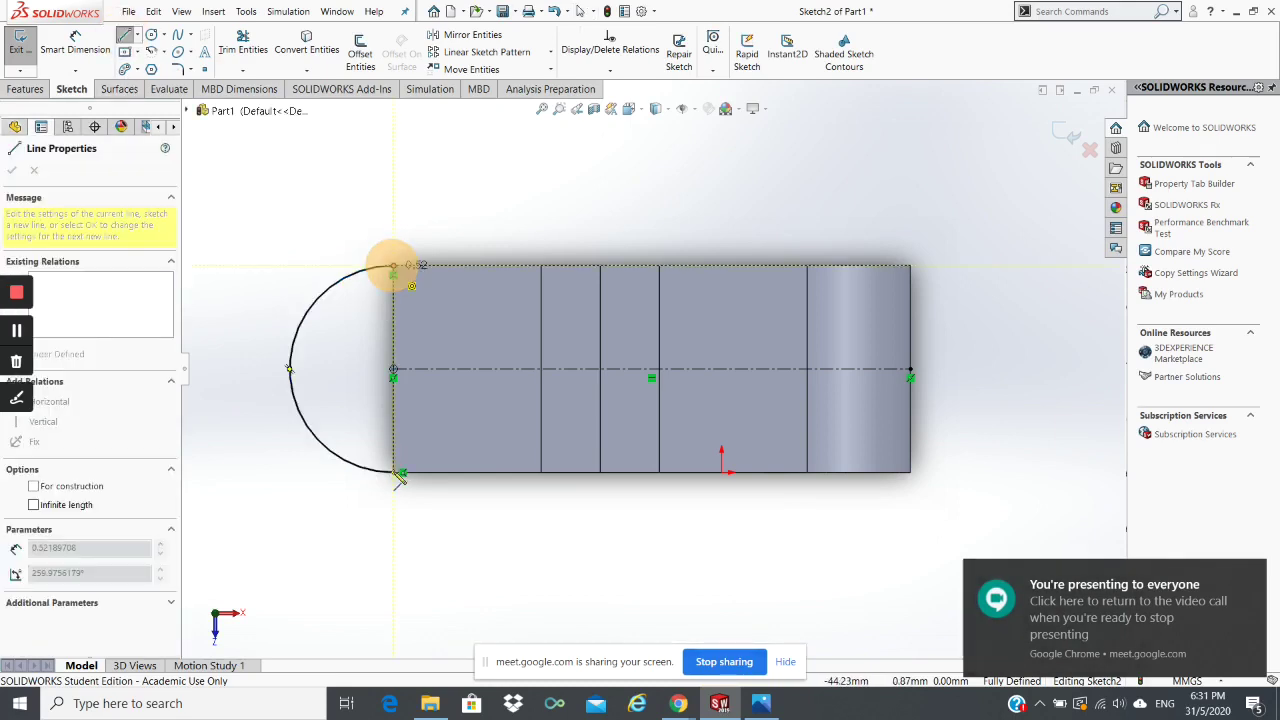
{"action": "left_click", "coordinate": [396, 472]}
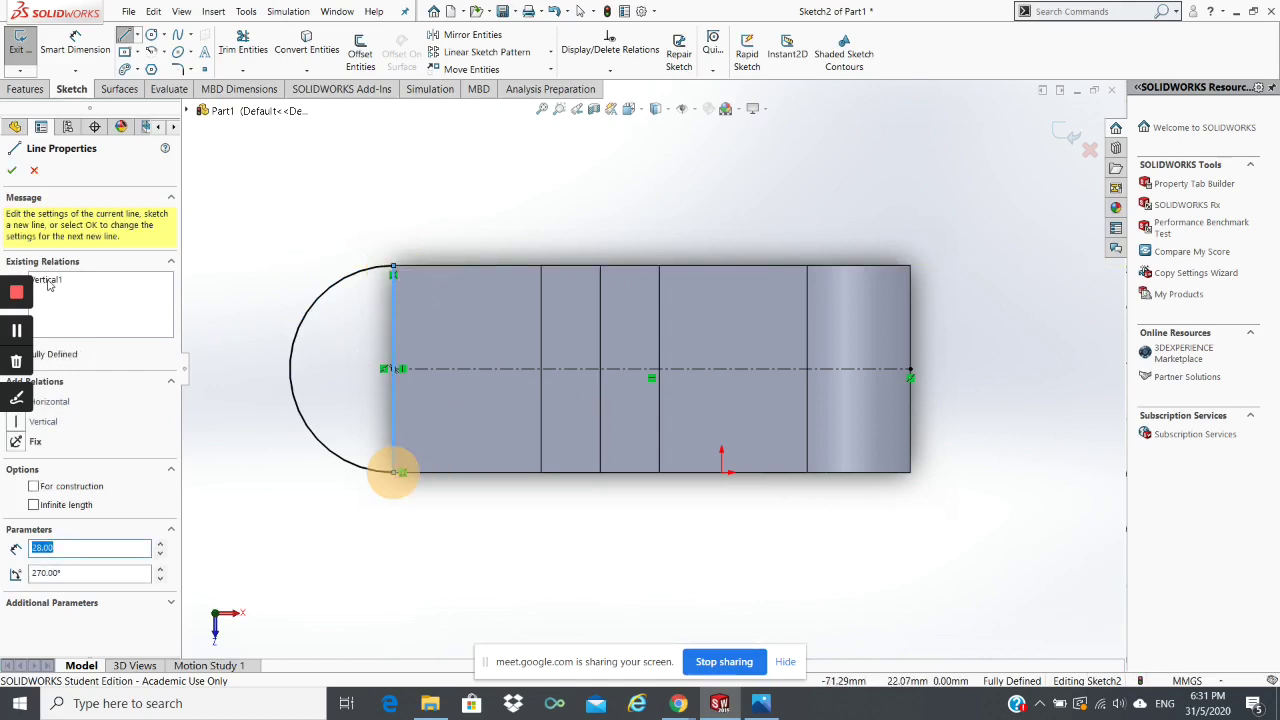
{"action": "left_click", "coordinate": [12, 171]}
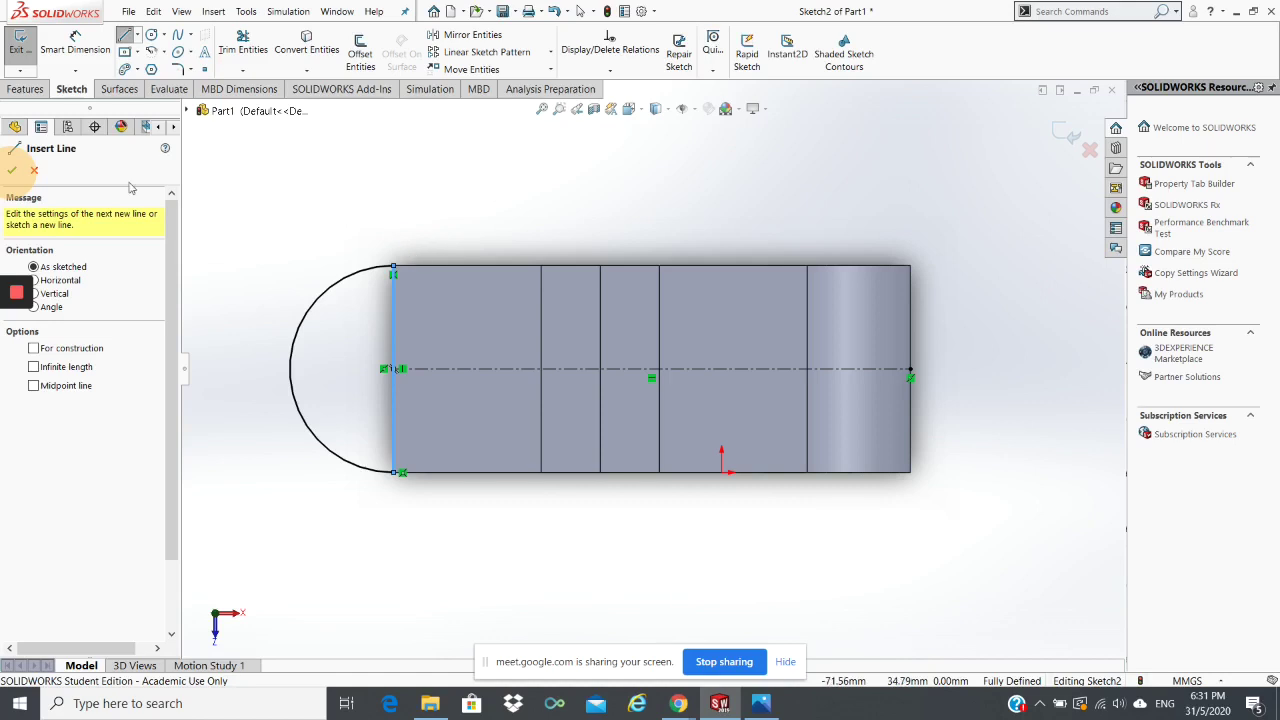
{"action": "left_click", "coordinate": [12, 171]}
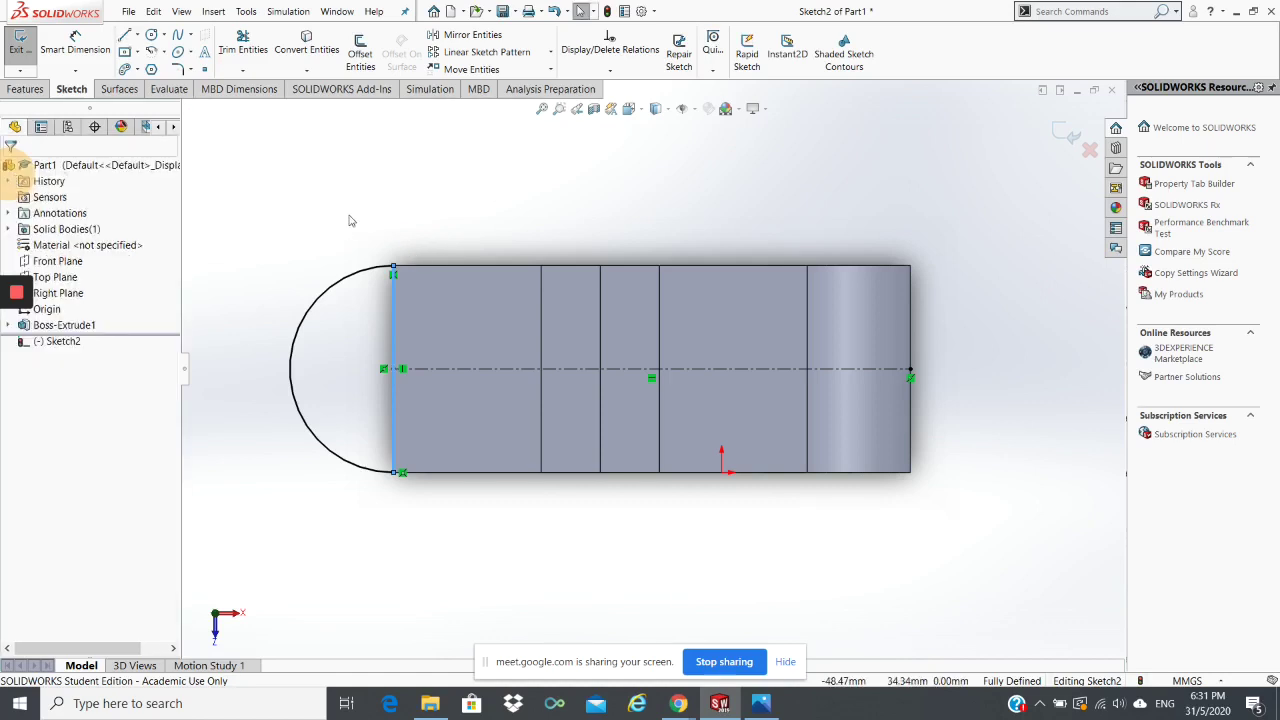
{"action": "left_click", "coordinate": [1063, 133]}
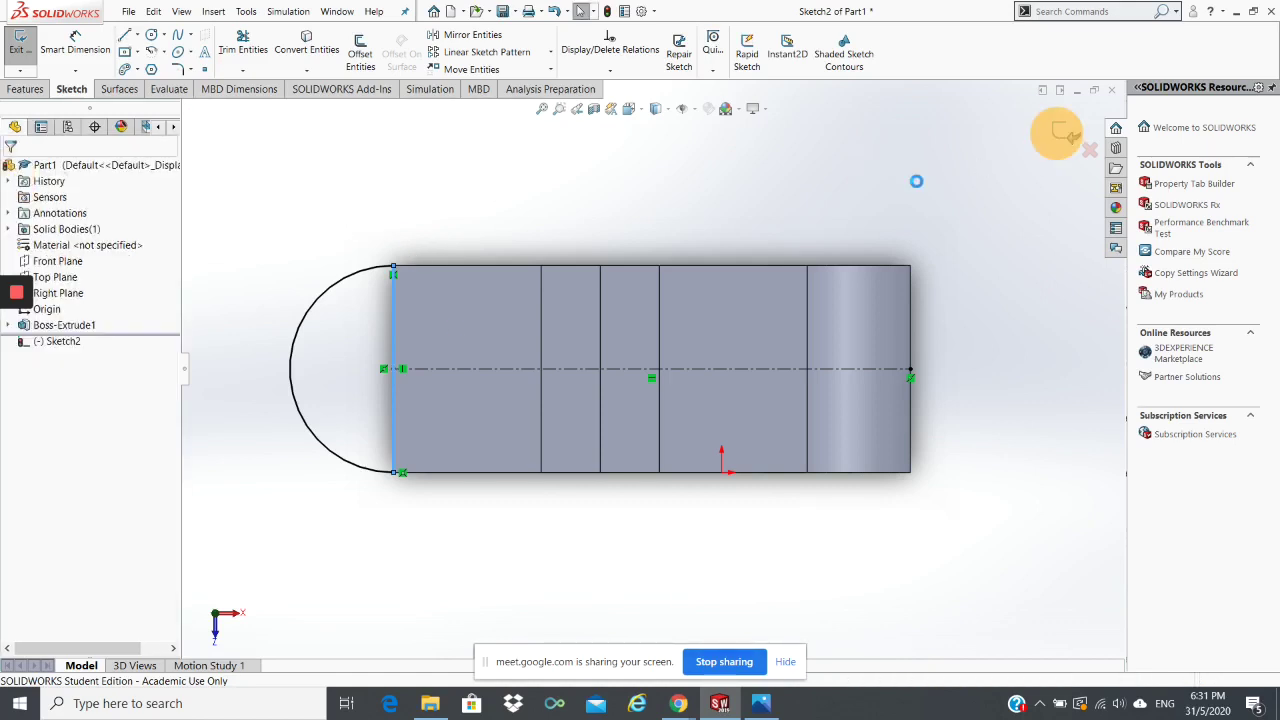
{"action": "middle_click_drag", "start_coordinate": [480, 360], "coordinate": [473, 269]}
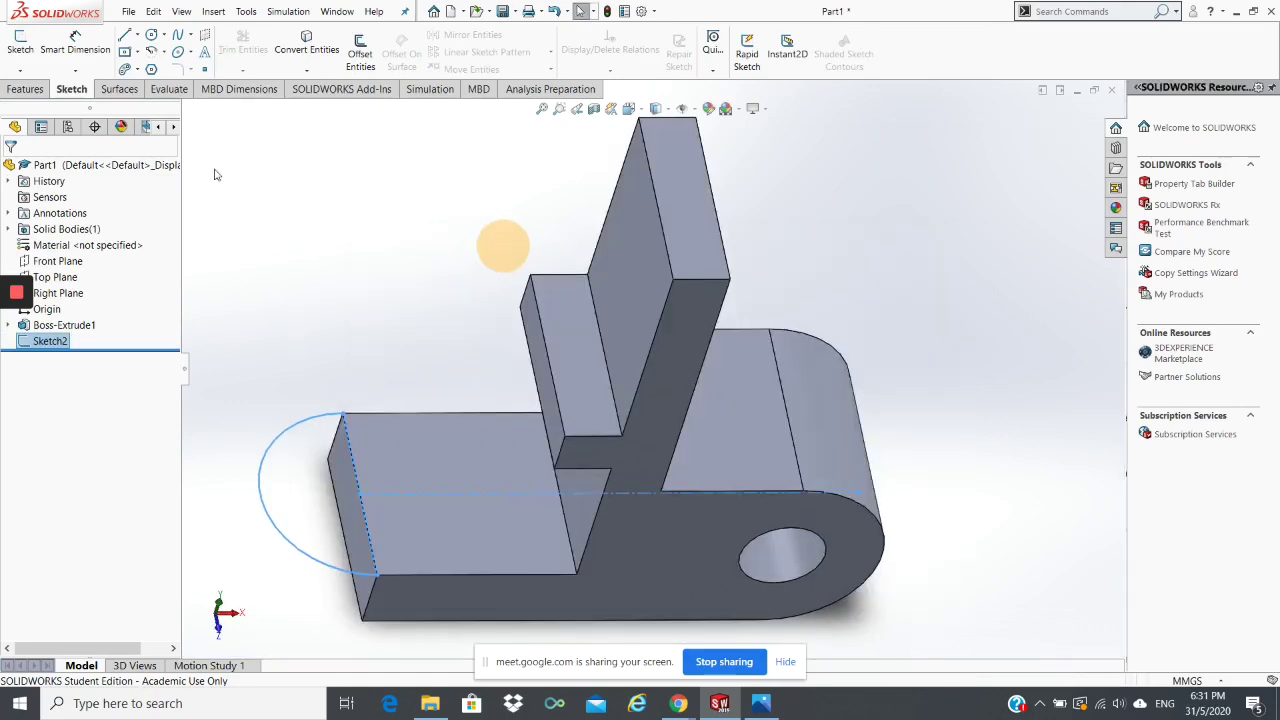
Step: Start a Boss-Extrude of Sketch2, reversing its direction and trying the Up To Next end condition
{"action": "left_click", "coordinate": [25, 89]}
{"action": "left_click", "coordinate": [30, 67]}
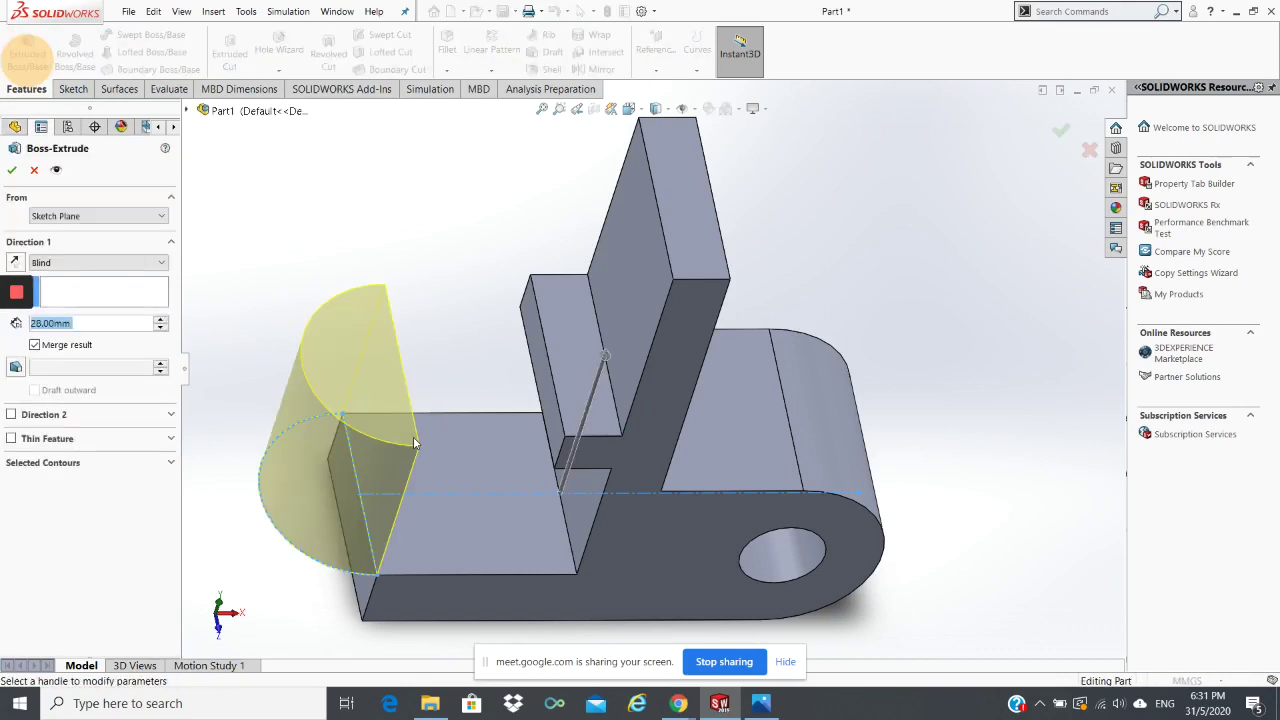
{"action": "left_click", "coordinate": [15, 263]}
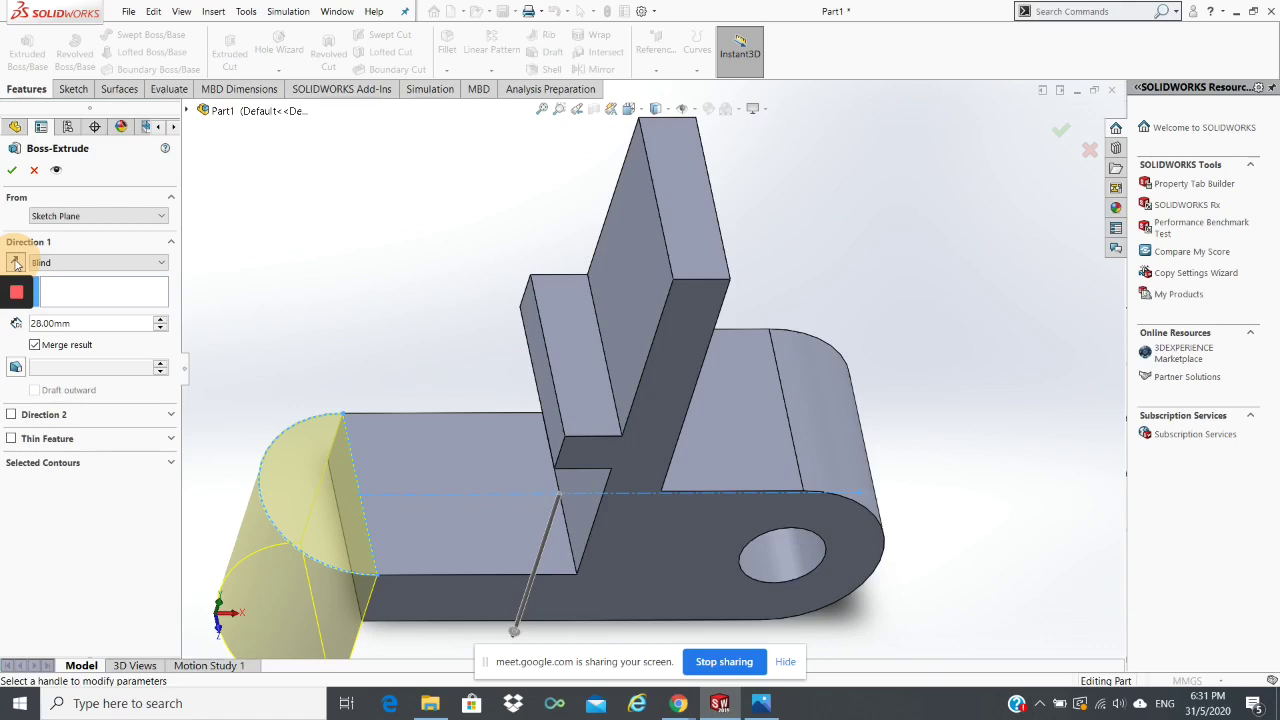
{"action": "left_click", "coordinate": [15, 263]}
{"action": "left_click", "coordinate": [15, 263]}
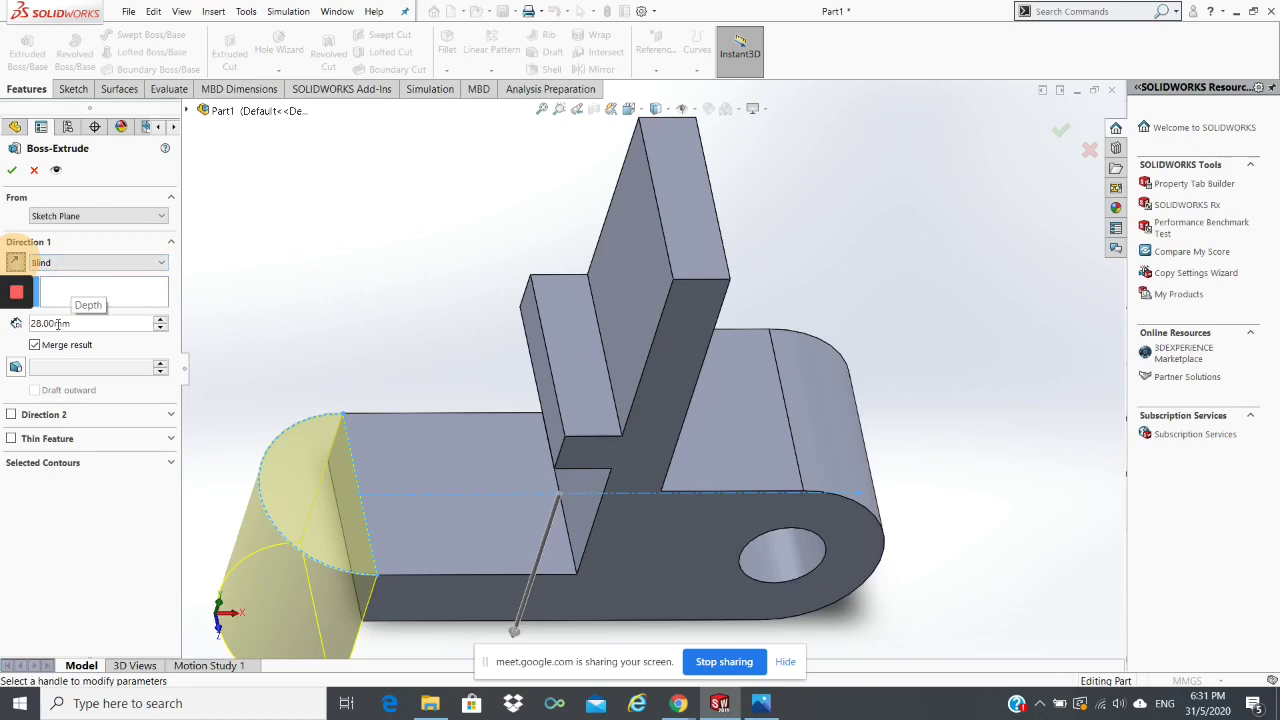
{"action": "left_click", "coordinate": [75, 263]}
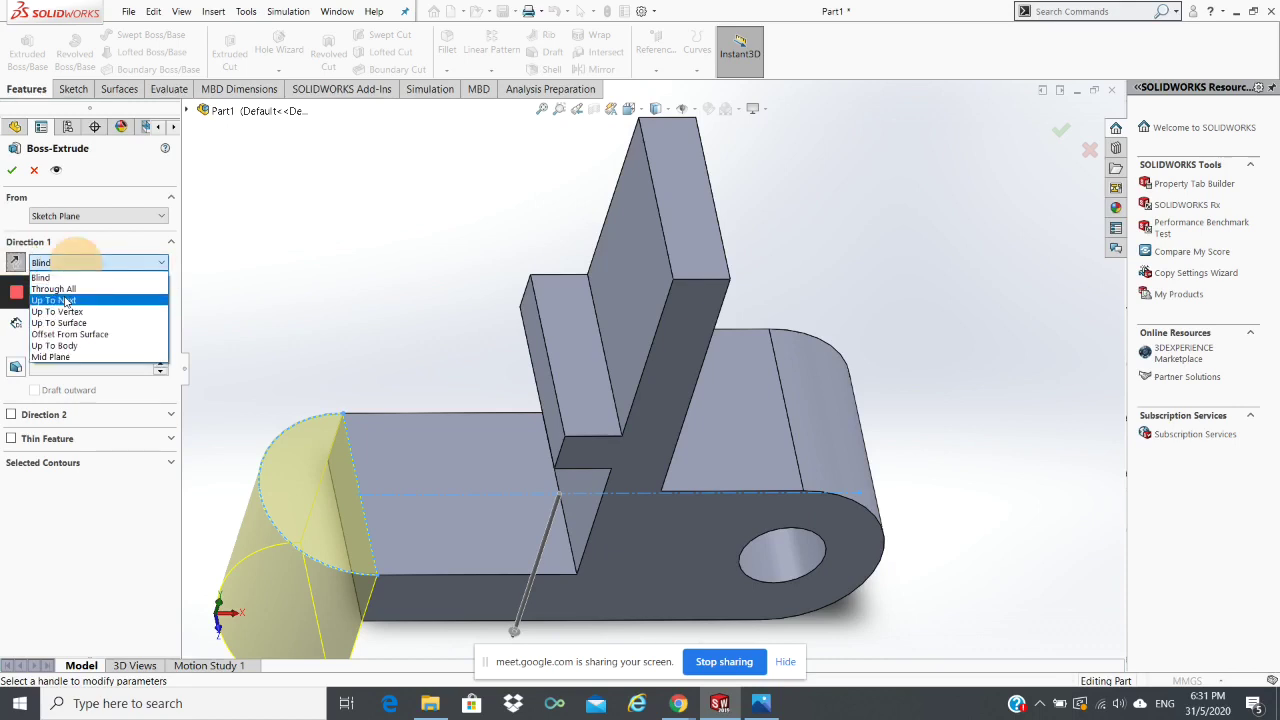
{"action": "left_click", "coordinate": [66, 301]}
Step: End the extrusion Up To Surface at the base's face (Face<1>) and accept Boss-Extrude2
{"action": "mouse_move", "coordinate": [429, 447]}
{"action": "middle_mouse_down"}
{"action": "mouse_move", "coordinate": [424, 366]}
{"action": "mouse_move", "coordinate": [346, 340]}
{"action": "mouse_move", "coordinate": [426, 345]}
{"action": "middle_mouse_up"}
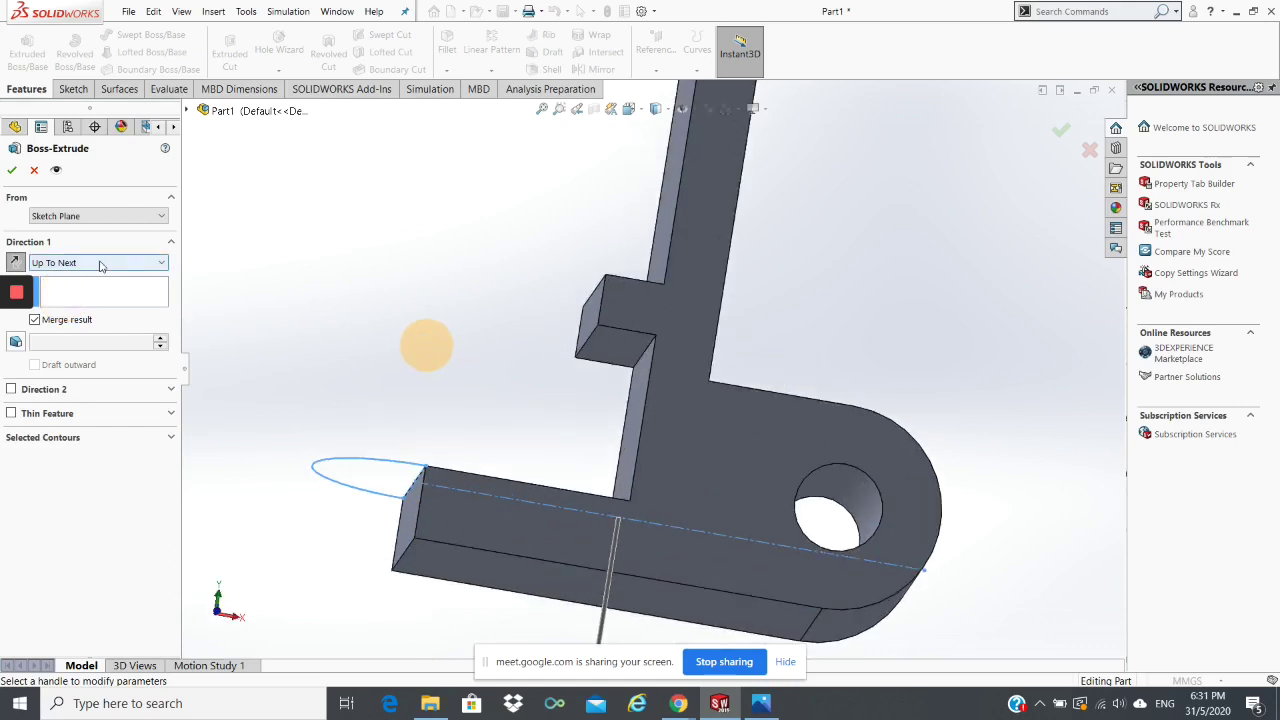
{"action": "left_click", "coordinate": [506, 572]}
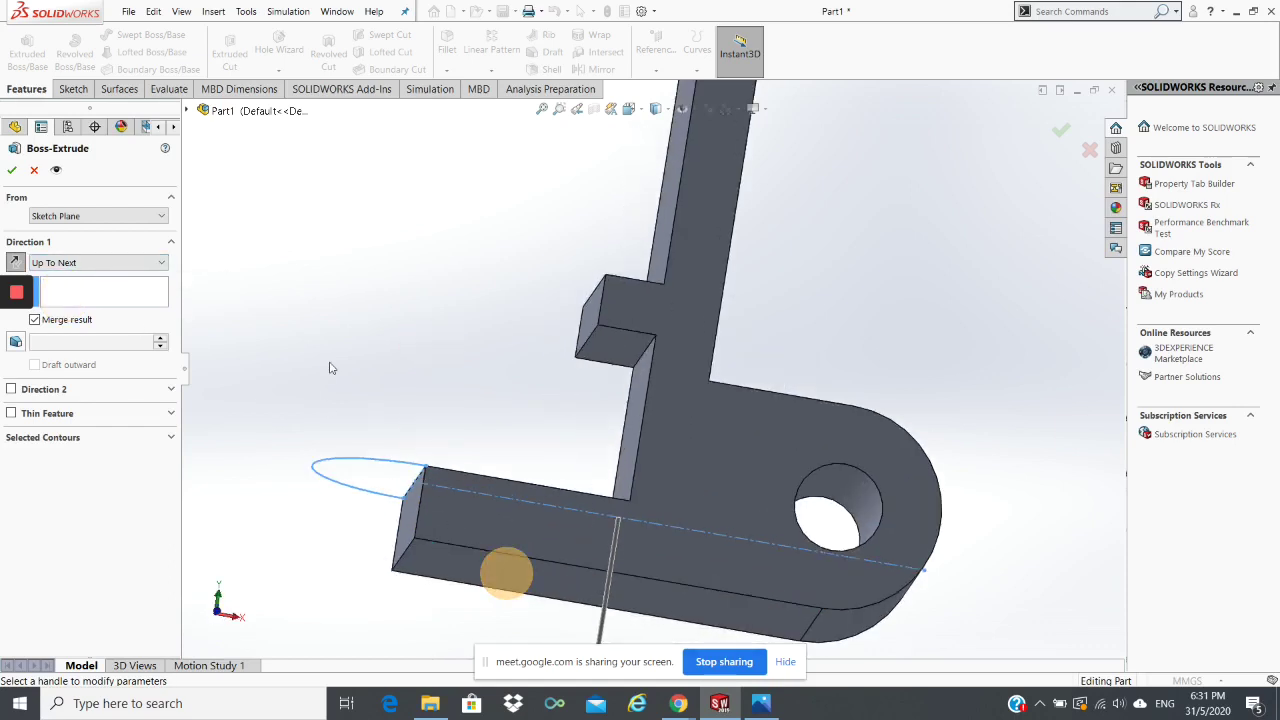
{"action": "left_click", "coordinate": [86, 262]}
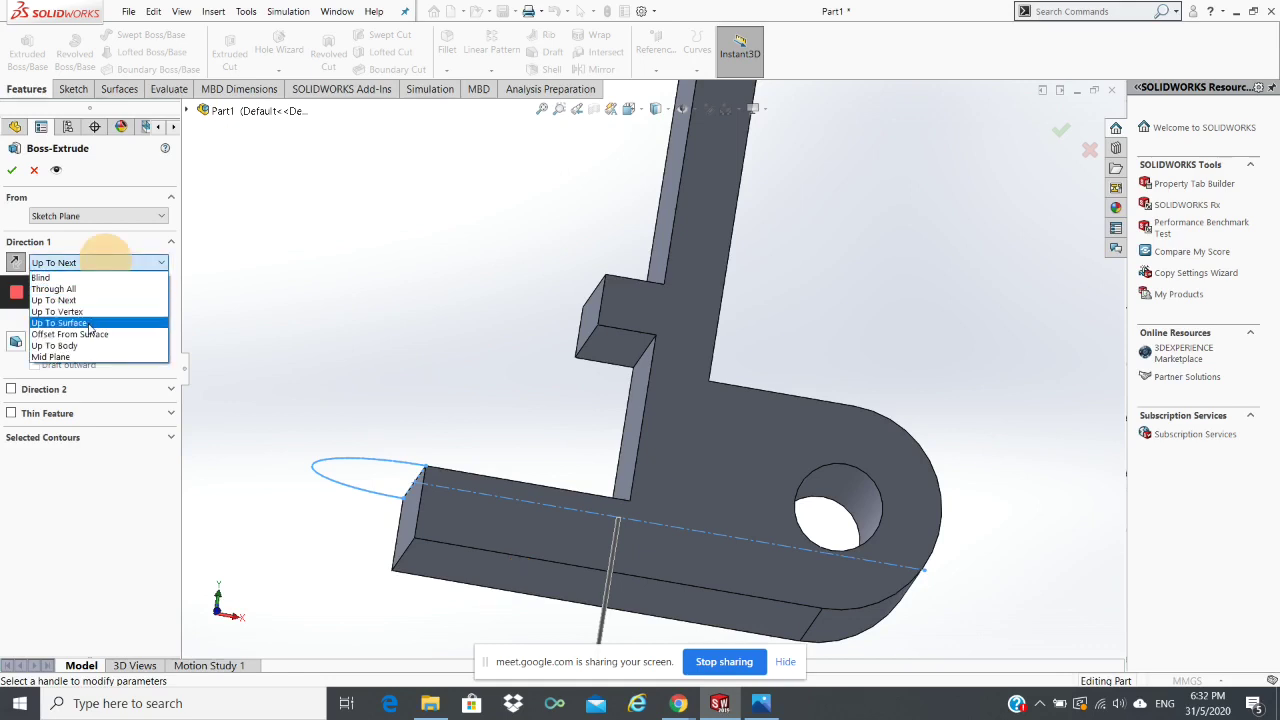
{"action": "left_click", "coordinate": [85, 322]}
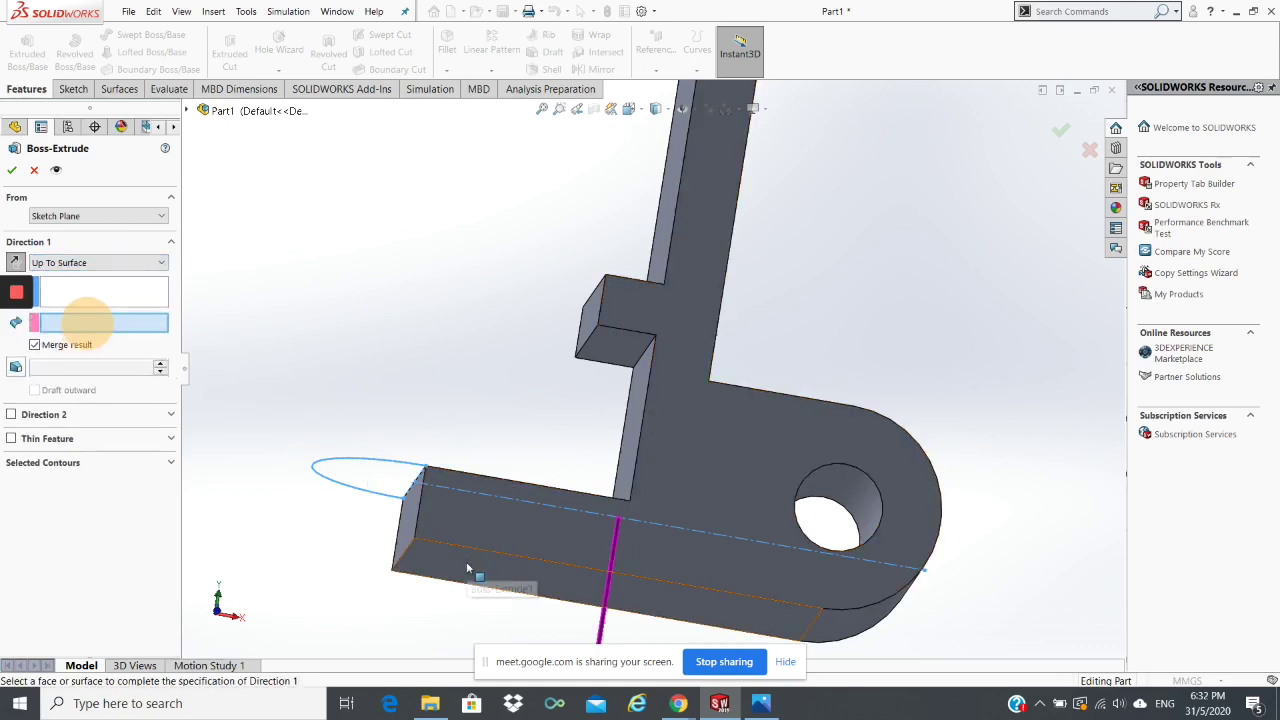
{"action": "middle_click_drag", "start_coordinate": [428, 598], "coordinate": [468, 557], "text": "ctrl"}
{"action": "mouse_move", "coordinate": [534, 515]}
{"action": "middle_mouse_down"}
{"action": "mouse_move", "coordinate": [508, 538]}
{"action": "mouse_move", "coordinate": [538, 487]}
{"action": "mouse_move", "coordinate": [534, 565]}
{"action": "mouse_move", "coordinate": [527, 527]}
{"action": "middle_mouse_up"}
{"action": "left_click", "coordinate": [508, 545]}
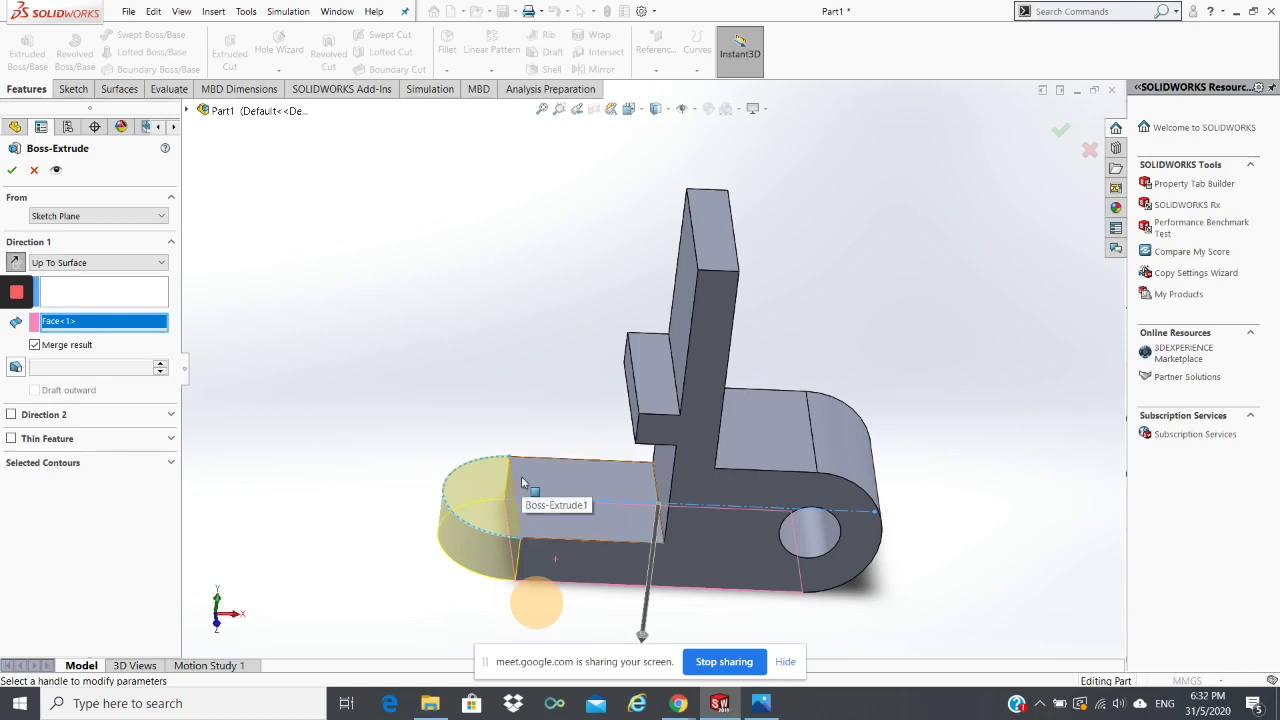
{"action": "scroll", "coordinate": [530, 393], "scroll_direction": "up", "scroll_amount": 1}
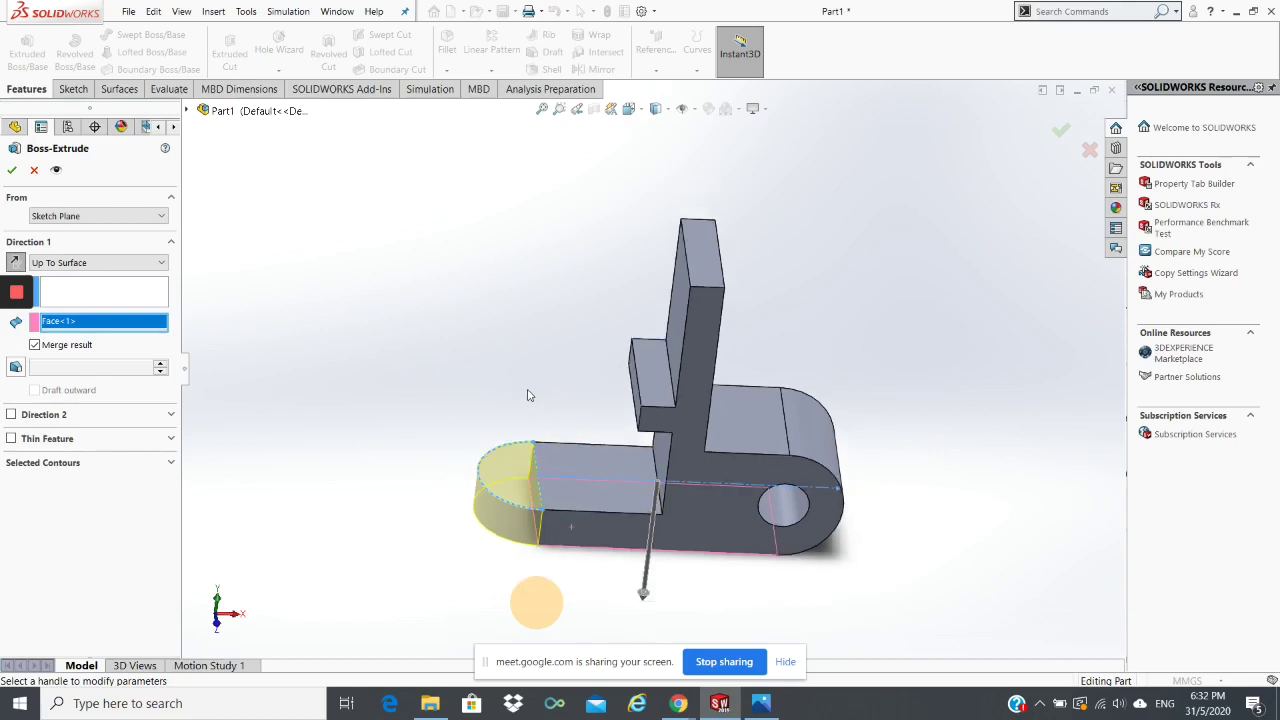
{"action": "left_click", "coordinate": [12, 171]}
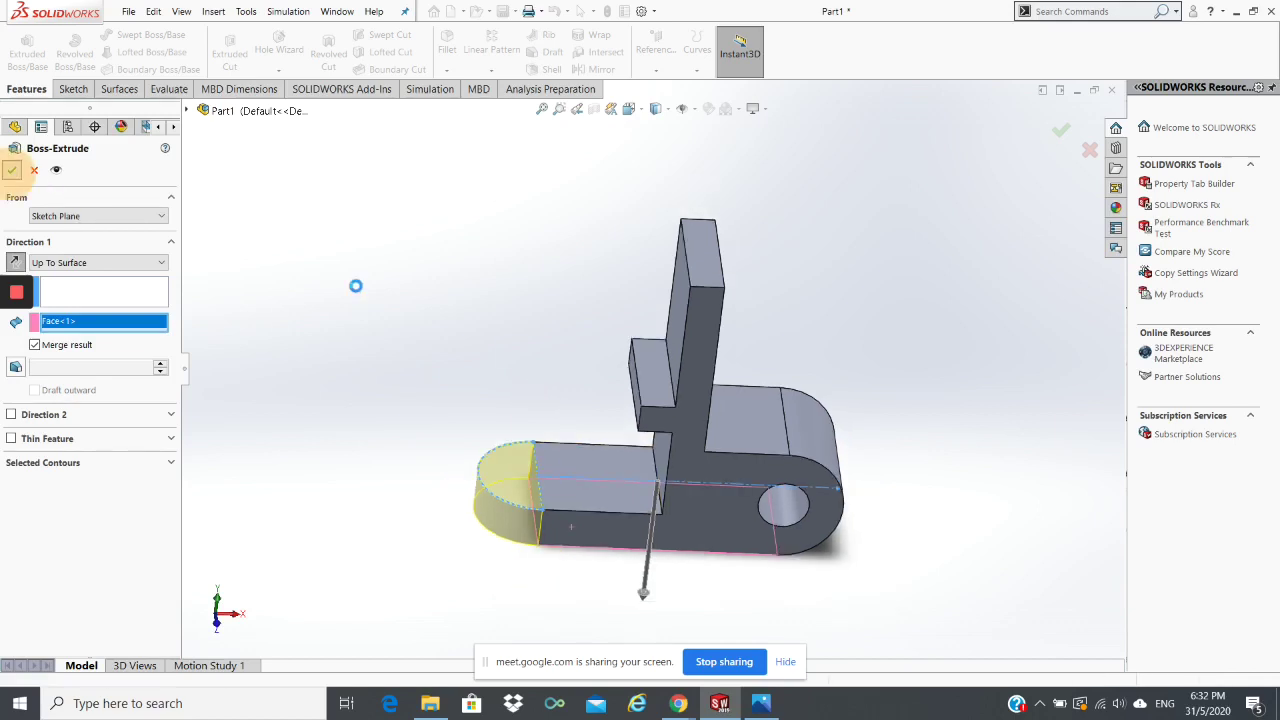
{"action": "left_click", "coordinate": [563, 427]}
{"action": "mouse_move", "coordinate": [563, 427]}
{"action": "middle_mouse_down"}
{"action": "mouse_move", "coordinate": [586, 443]}
{"action": "mouse_move", "coordinate": [506, 449]}
{"action": "mouse_move", "coordinate": [581, 484]}
{"action": "mouse_move", "coordinate": [580, 473]}
{"action": "middle_mouse_up"}
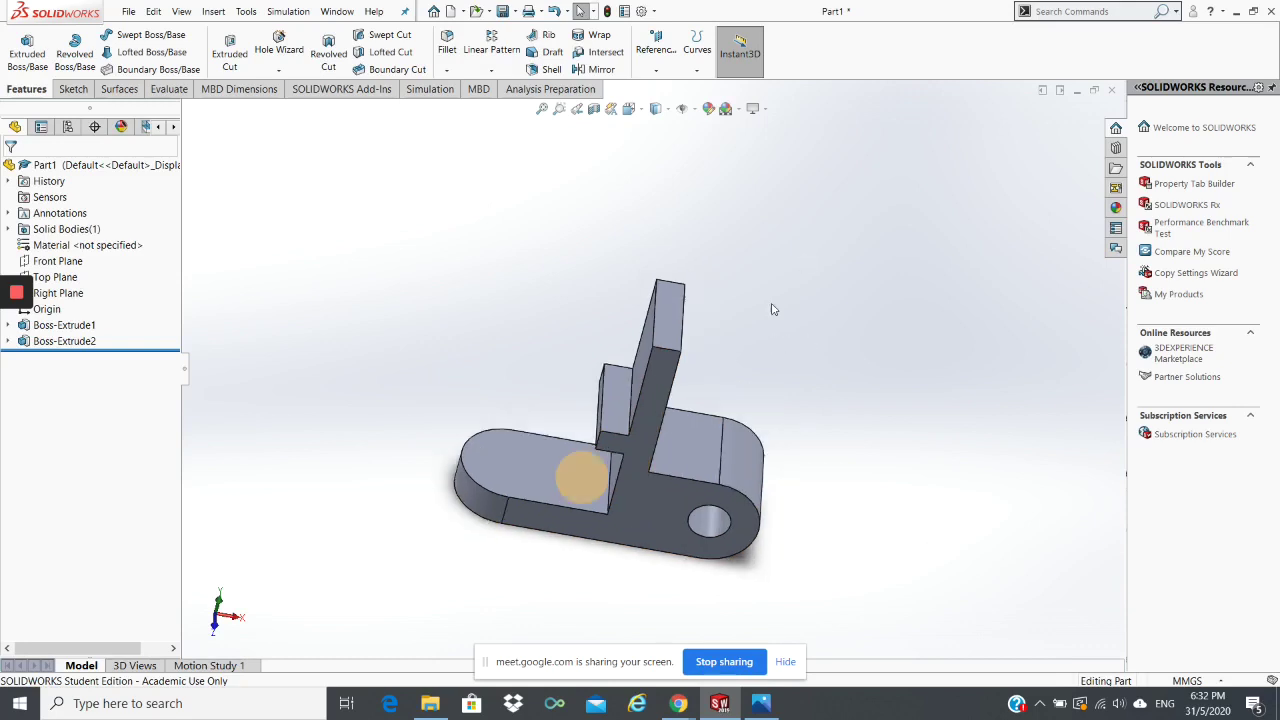
{"action": "middle_click_drag", "start_coordinate": [745, 378], "coordinate": [680, 309]}
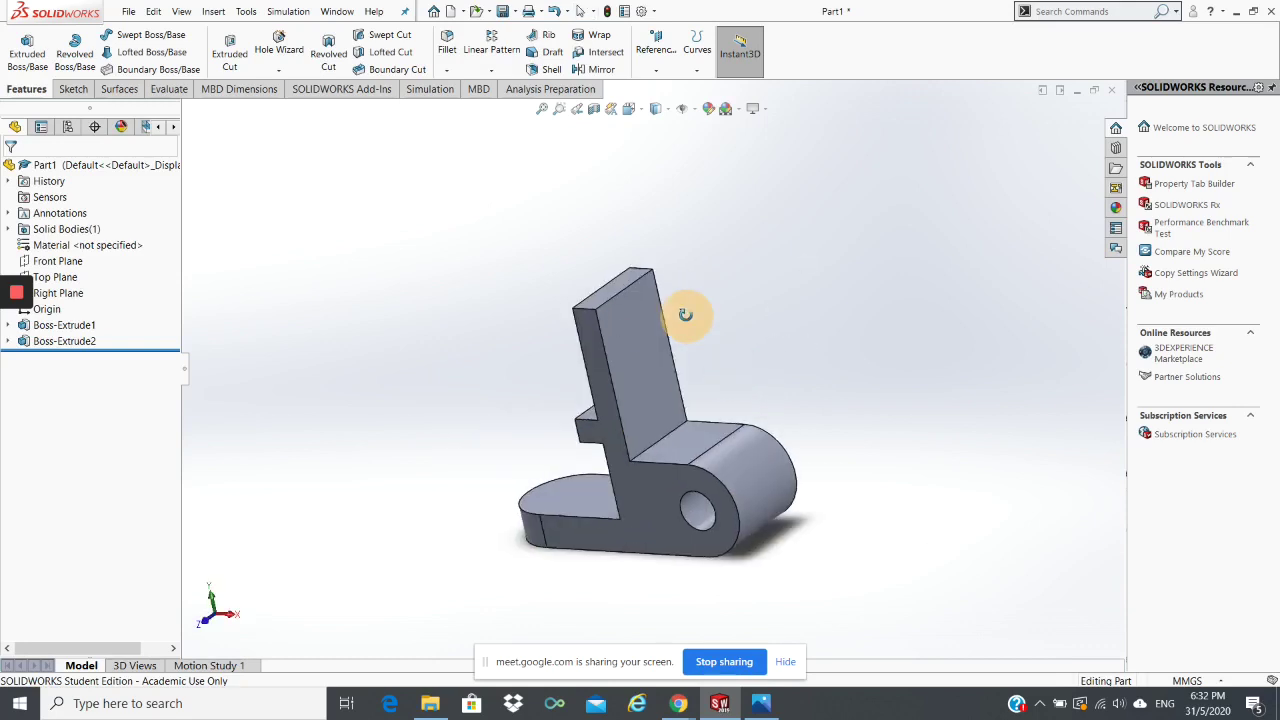
{"action": "left_click", "coordinate": [761, 703]}
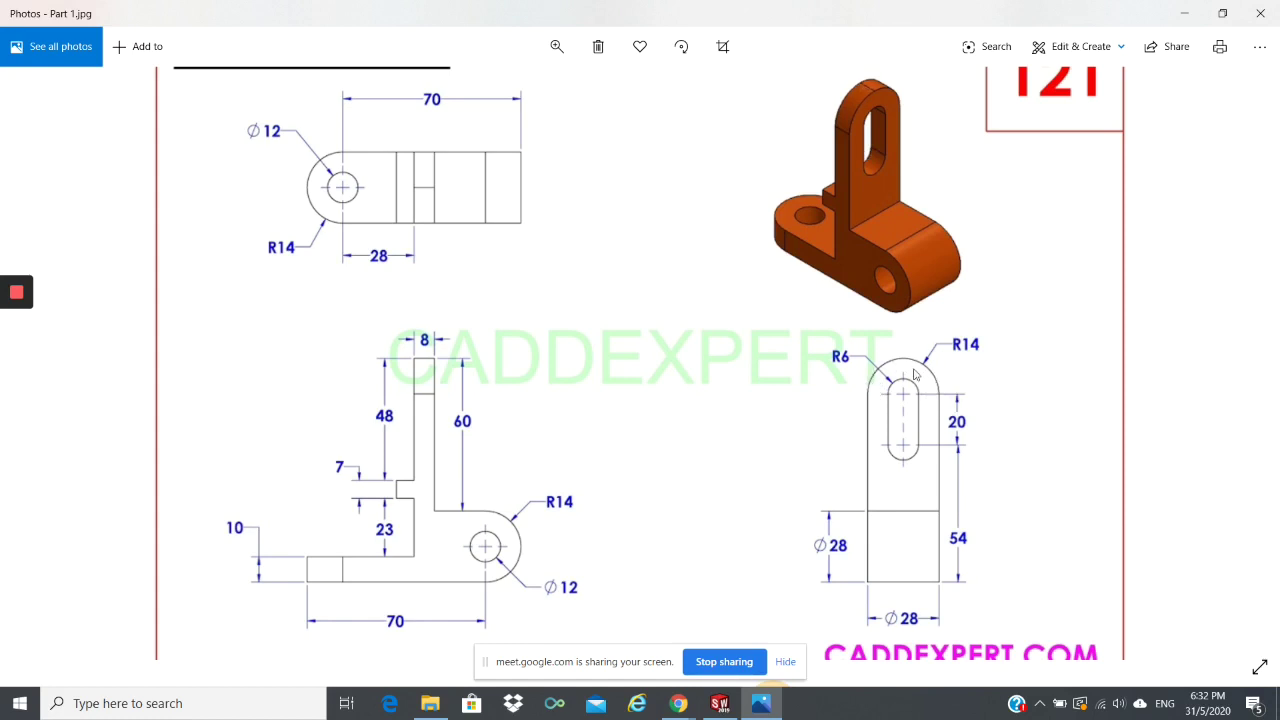
{"action": "left_click", "coordinate": [722, 705]}
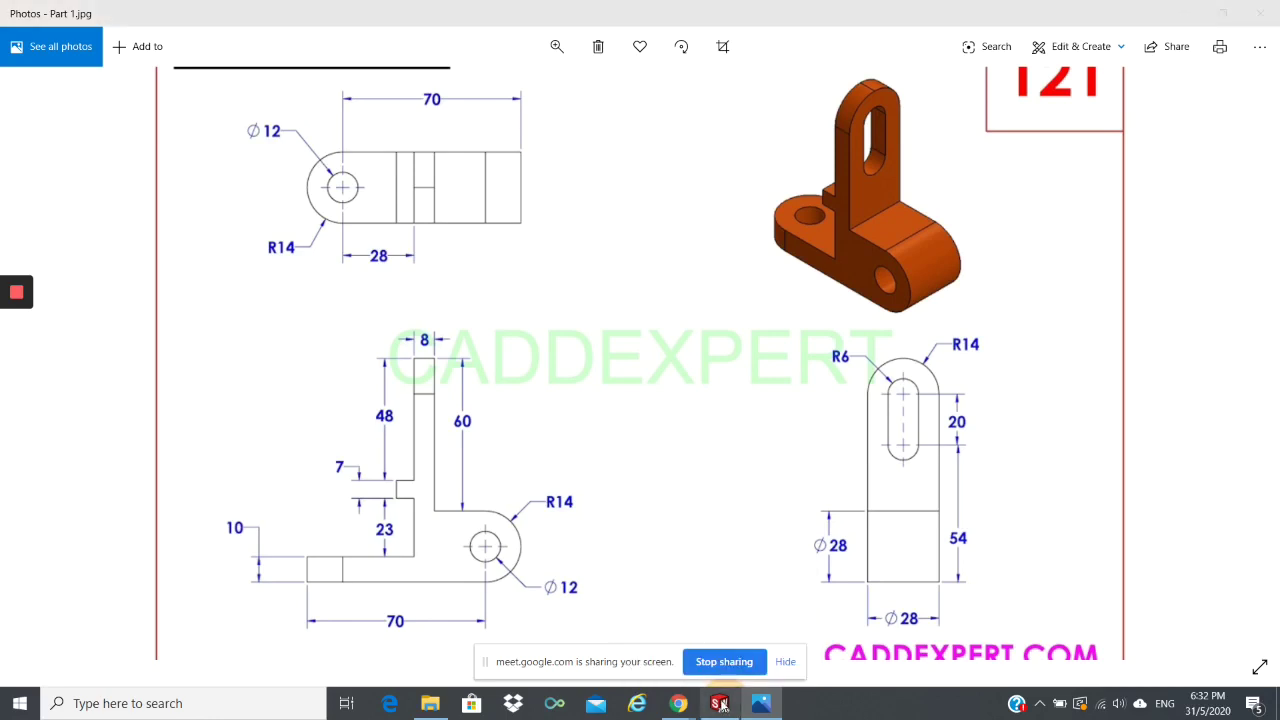
Step: Start Sketch3 on the upright's side face and view it Normal To
{"action": "left_click", "coordinate": [722, 705]}
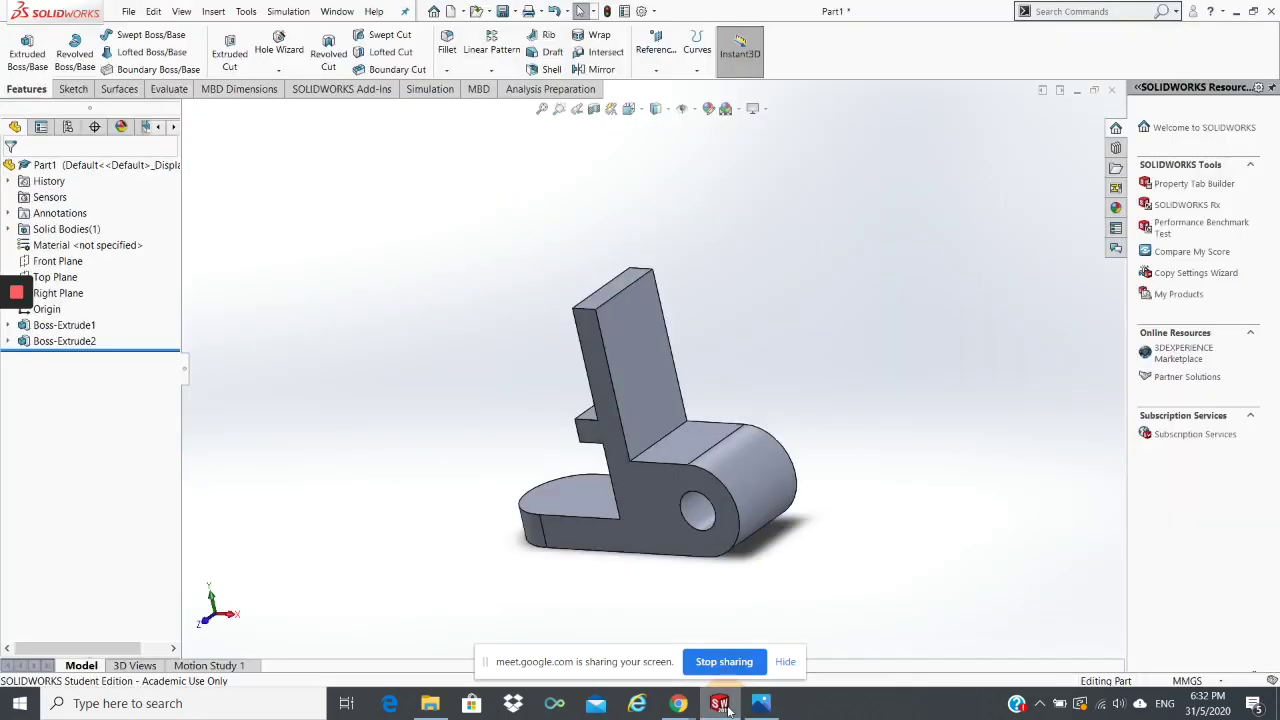
{"action": "left_click", "coordinate": [644, 368]}
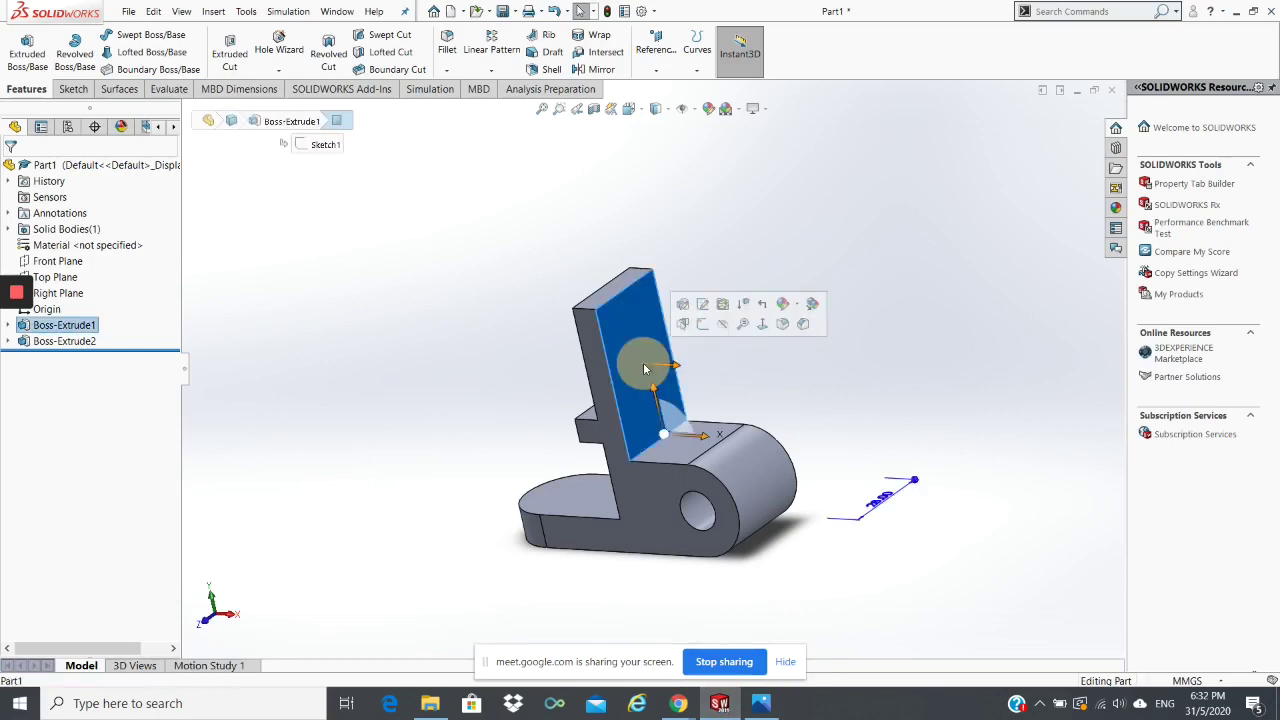
{"action": "left_click", "coordinate": [700, 324]}
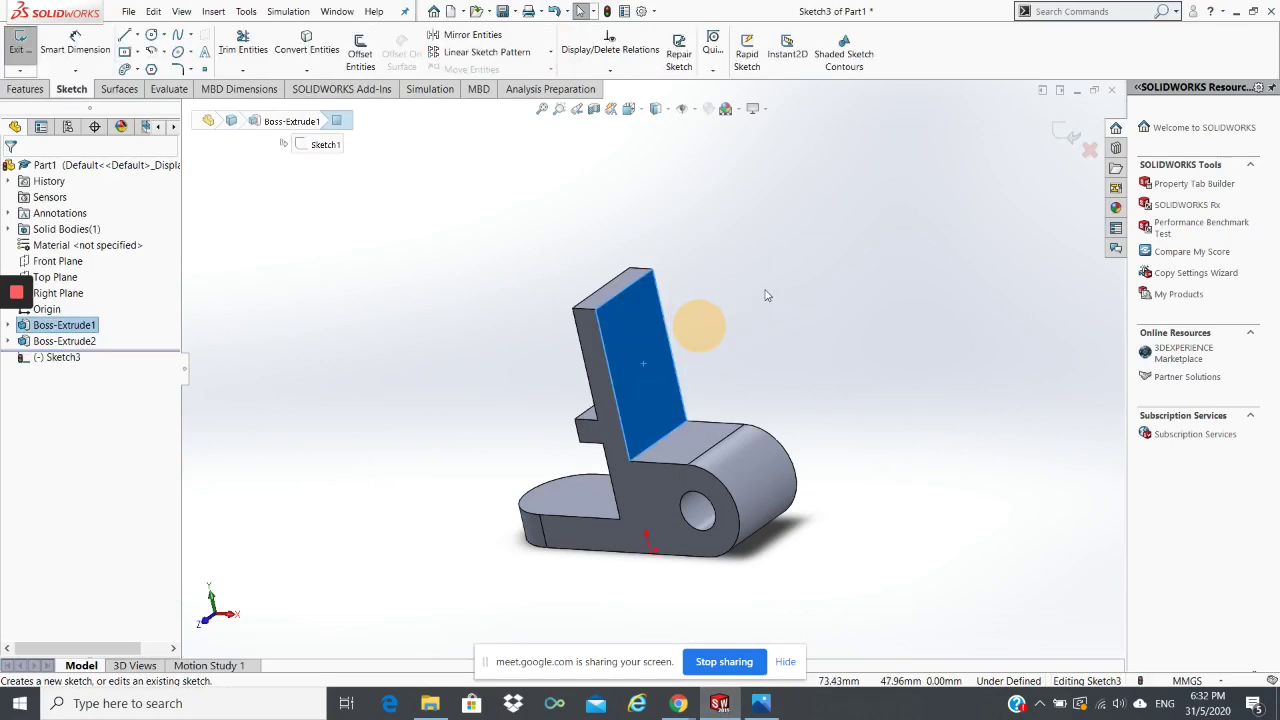
{"action": "key", "text": "space"}
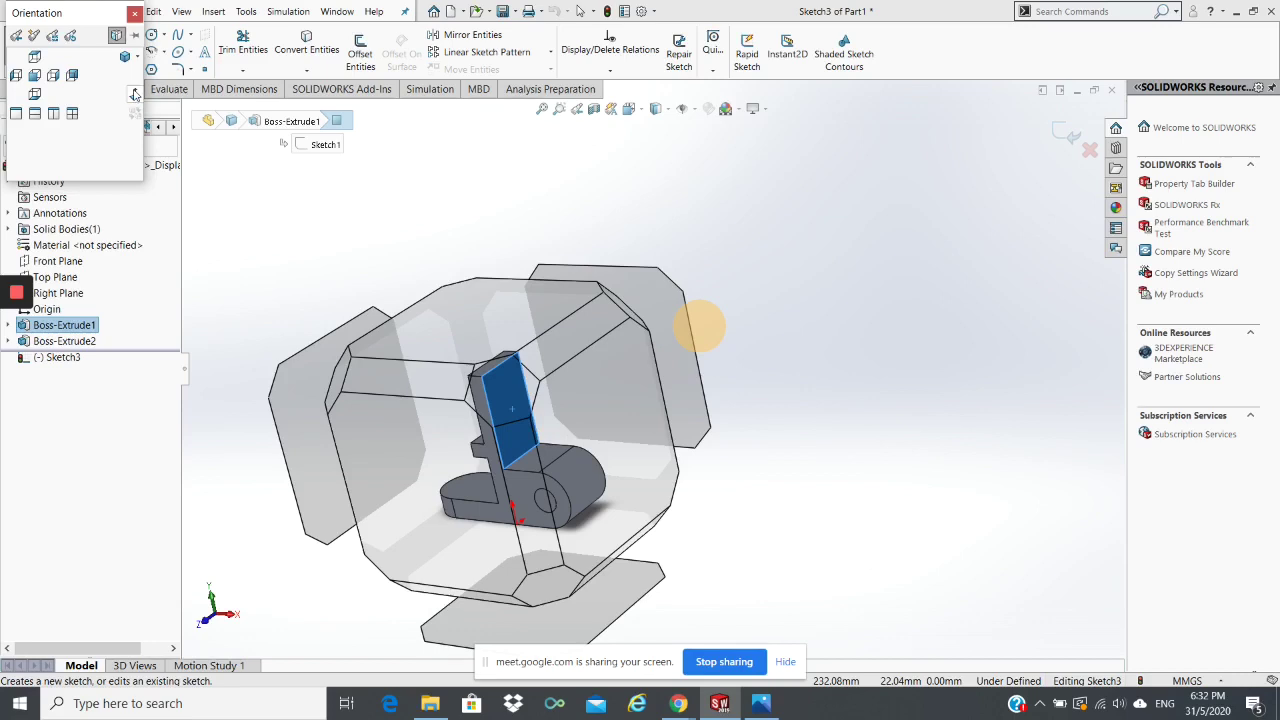
{"action": "left_click", "coordinate": [135, 94]}
{"action": "left_click", "coordinate": [117, 89]}
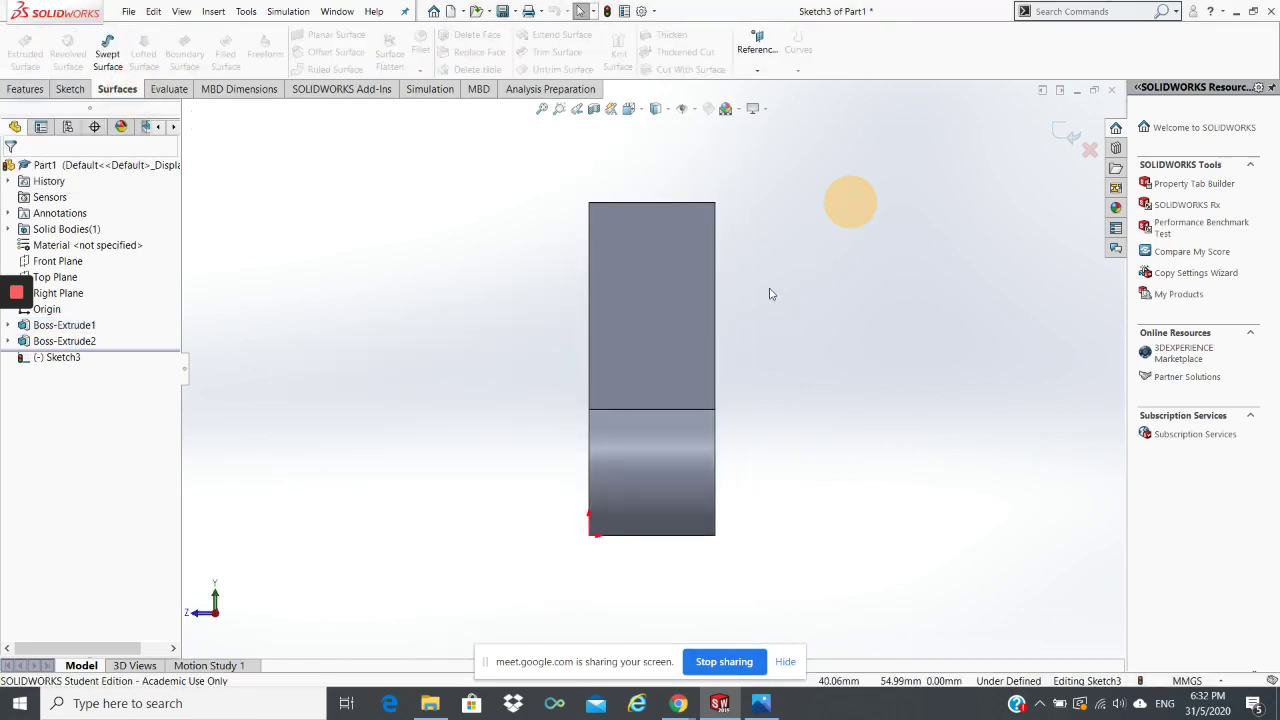
{"action": "left_click", "coordinate": [71, 90]}
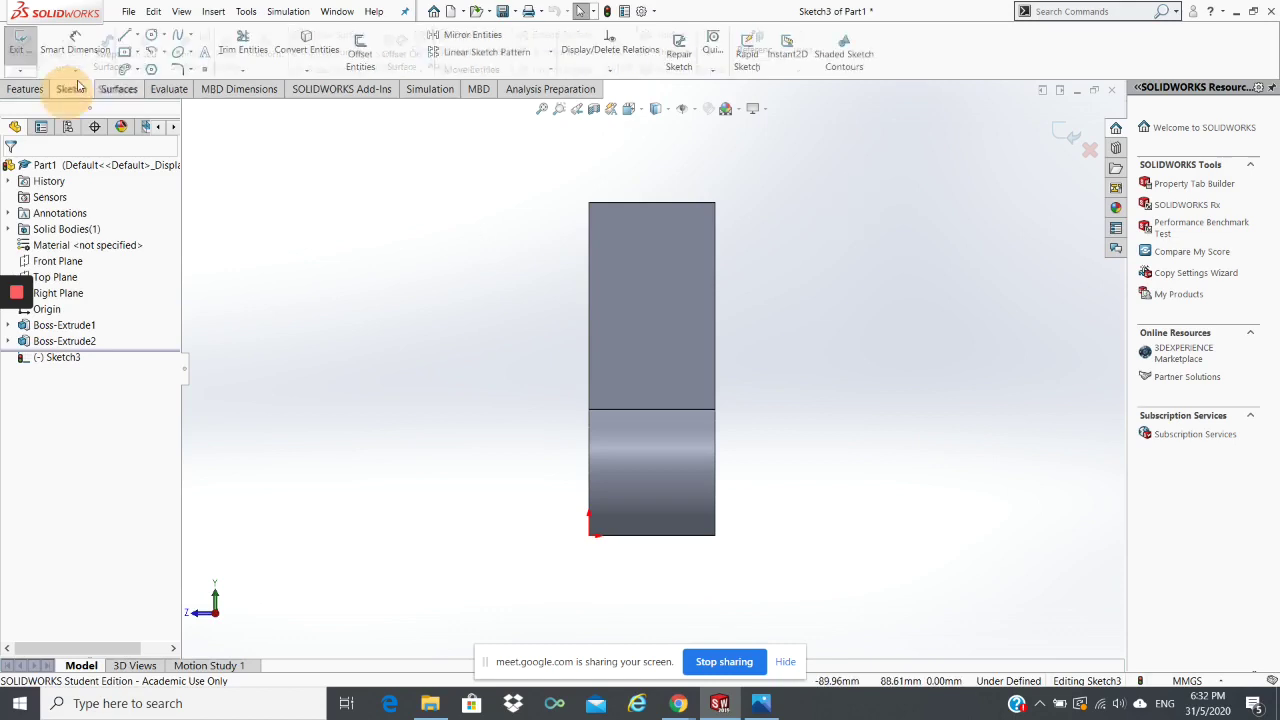
Step: Draw a vertical centerline from the top edge midpoint down to the lower edge midpoint
{"action": "left_click", "coordinate": [137, 38]}
{"action": "left_click", "coordinate": [160, 66]}
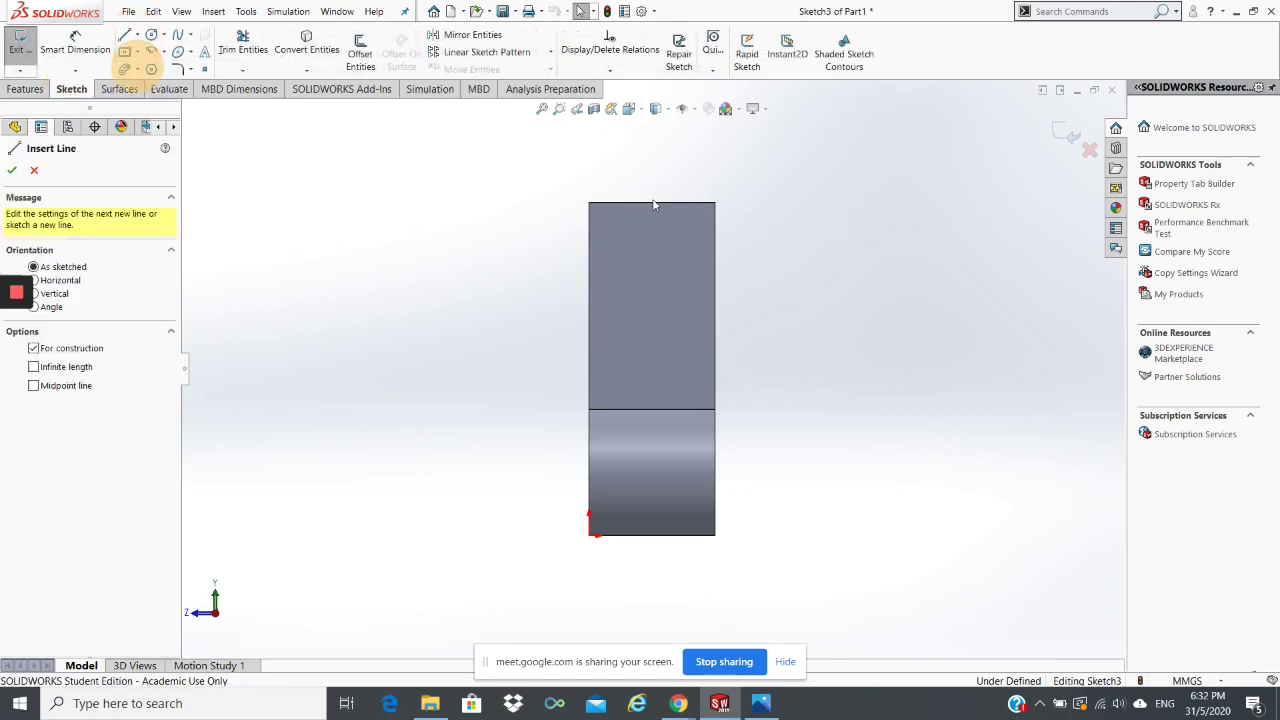
{"action": "left_click", "coordinate": [652, 203]}
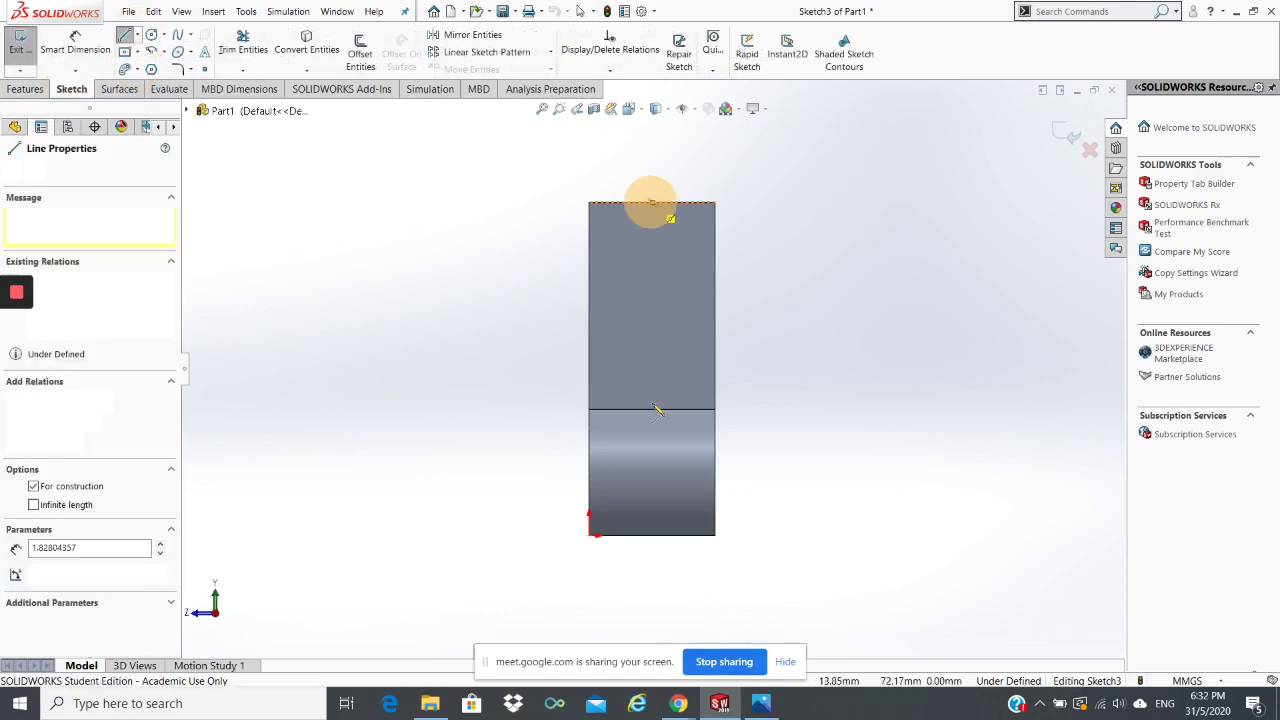
{"action": "left_click", "coordinate": [652, 409]}
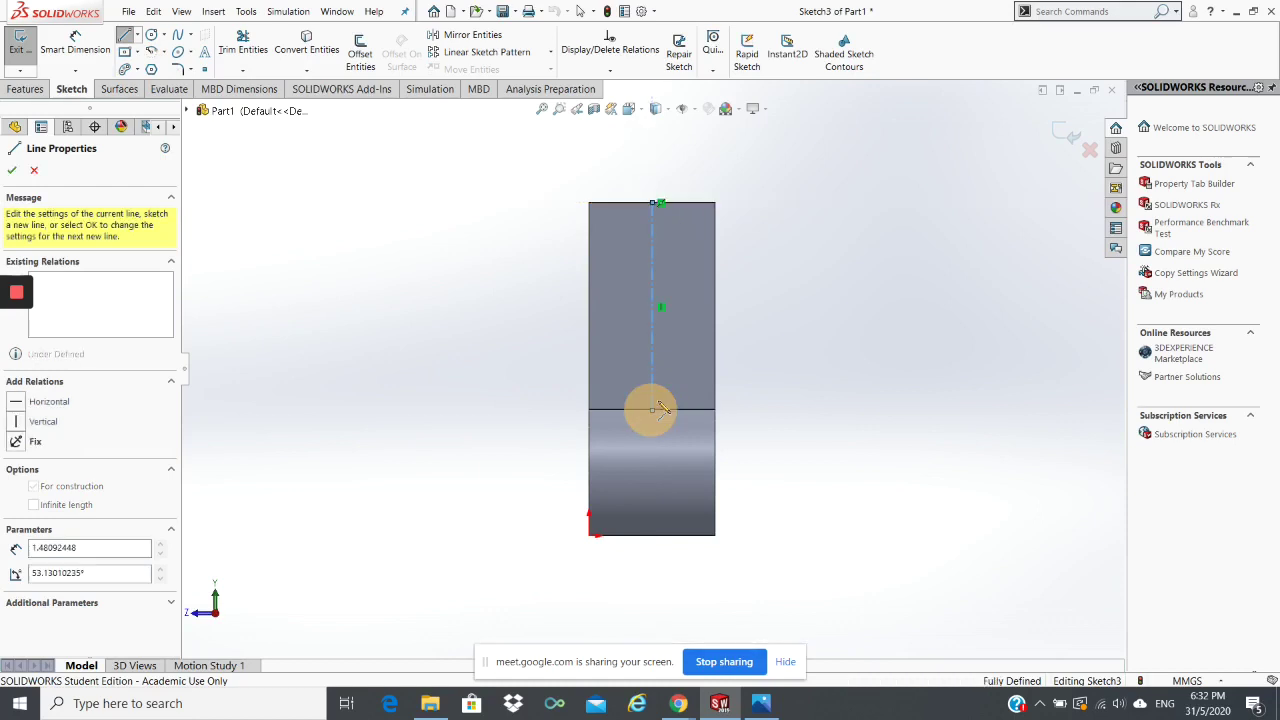
{"action": "key", "text": "Escape"}
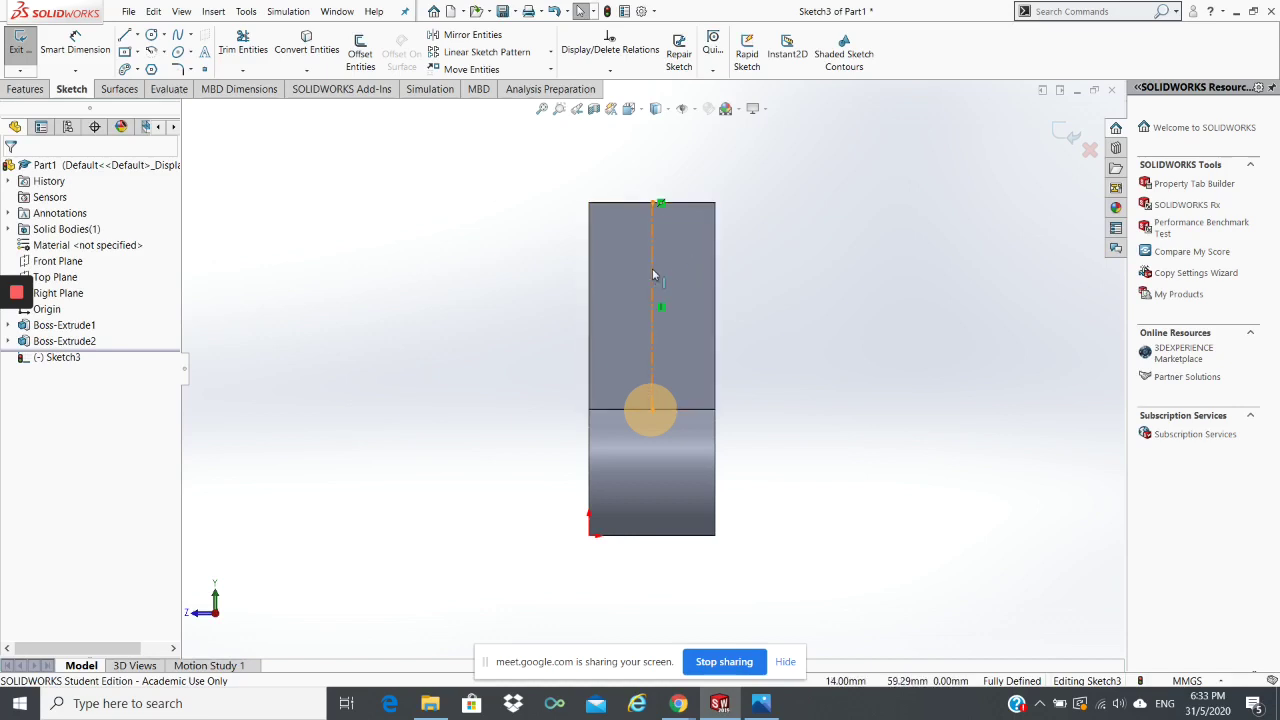
Step: Add a 180° radius-14 centerpoint arc over the top edge, closed by a line across it
{"action": "left_click", "coordinate": [151, 34]}
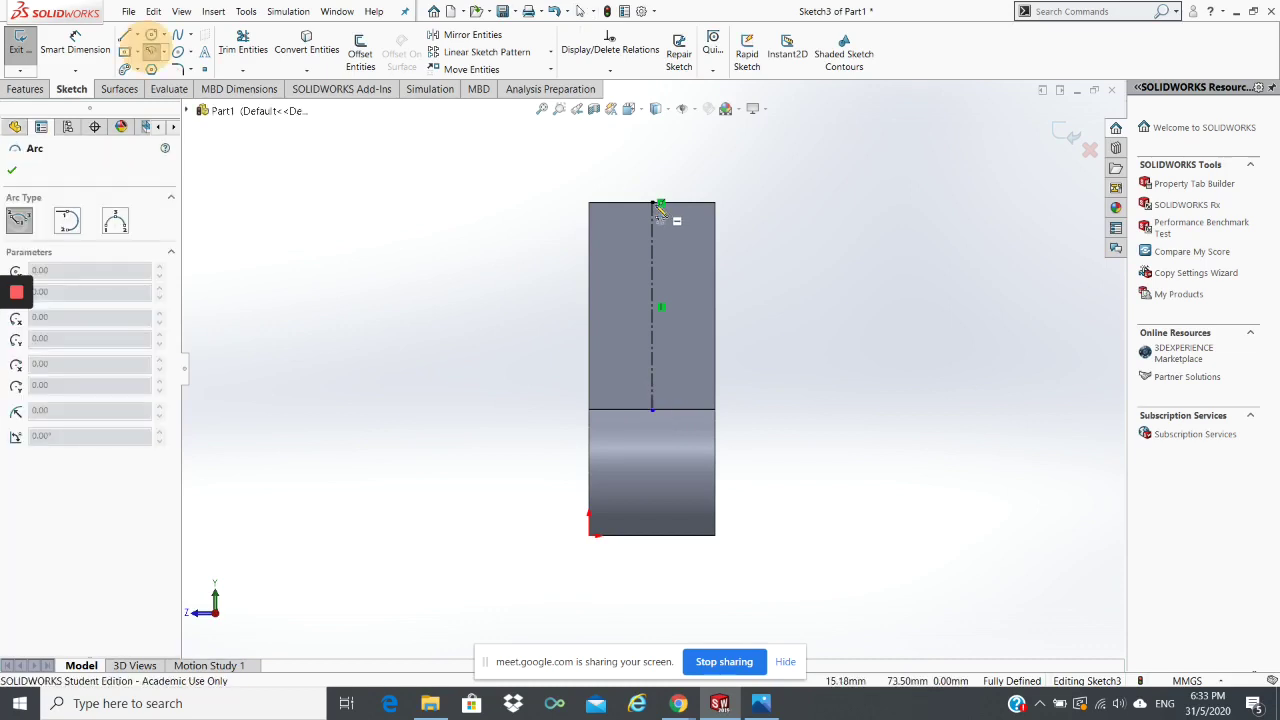
{"action": "left_click", "coordinate": [652, 202]}
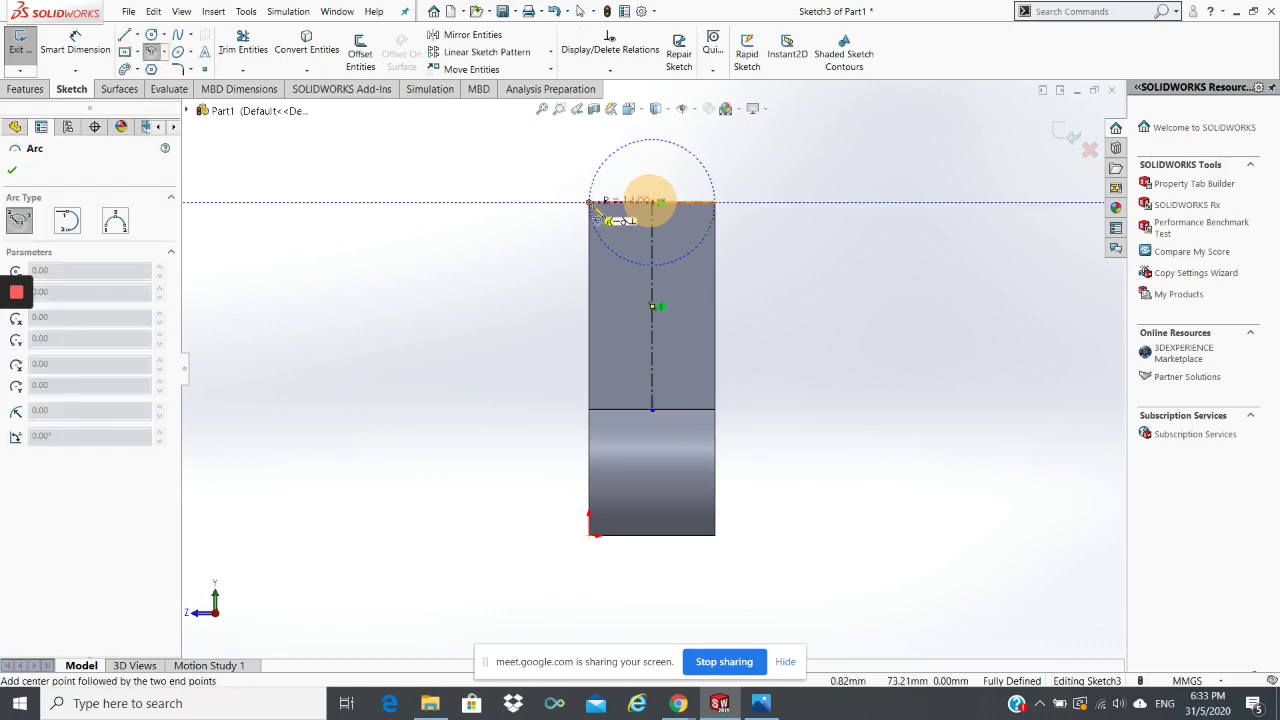
{"action": "left_click", "coordinate": [589, 203]}
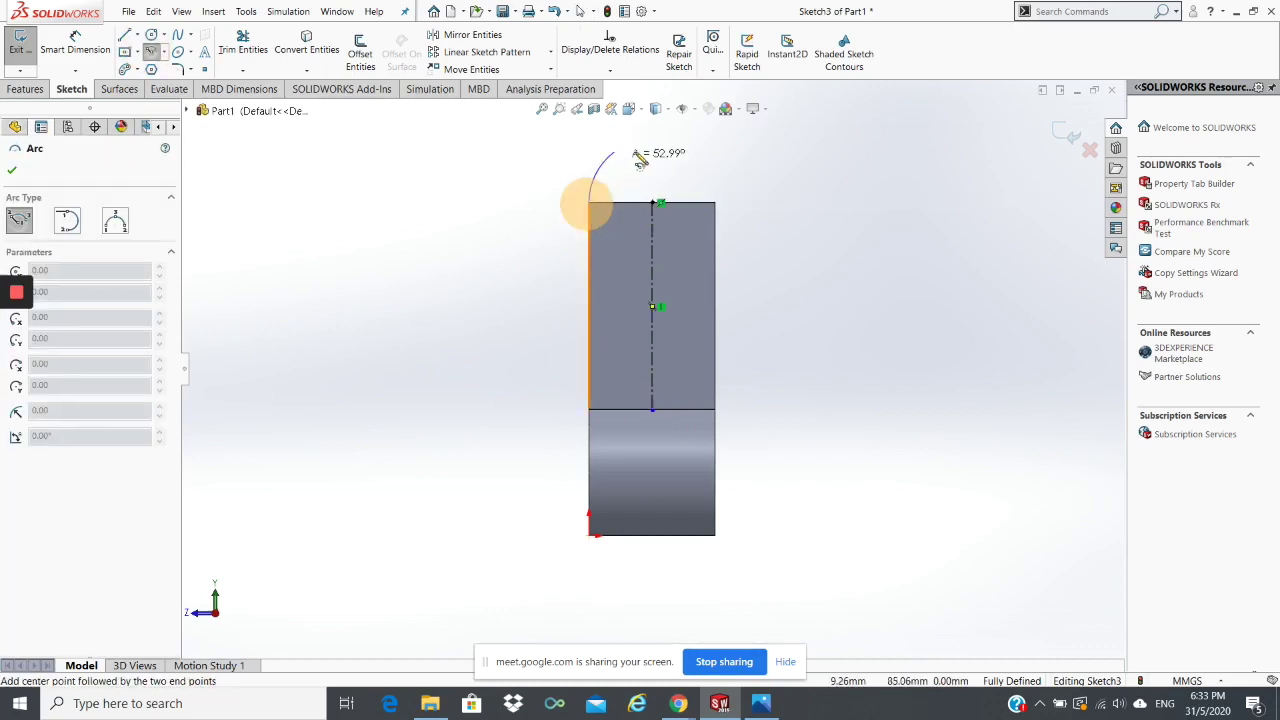
{"action": "left_click", "coordinate": [715, 204]}
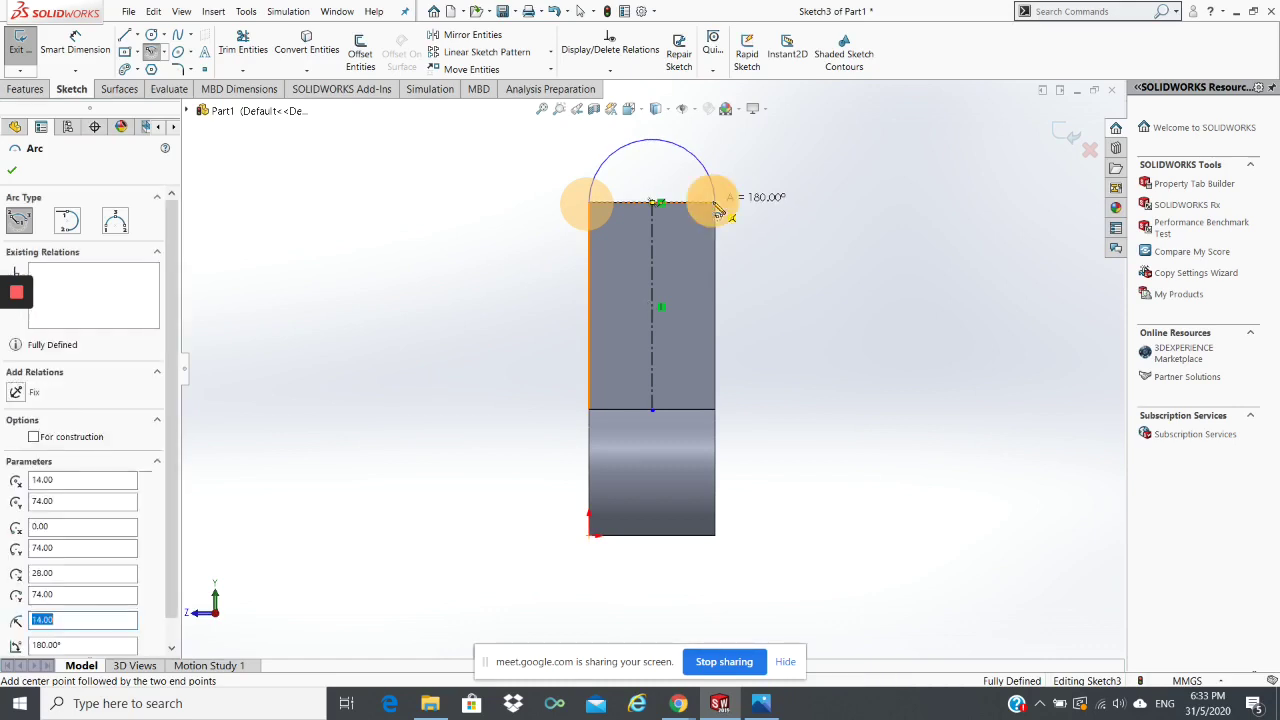
{"action": "key", "text": "Escape"}
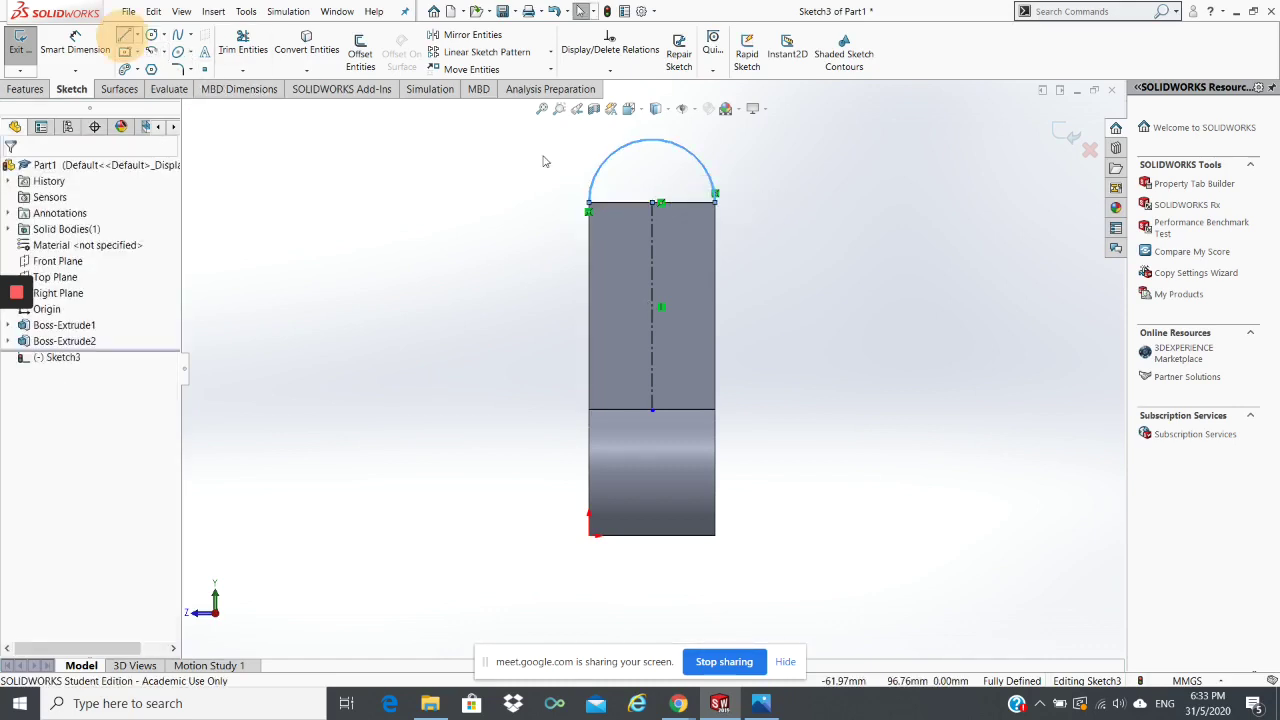
{"action": "left_click", "coordinate": [593, 203]}
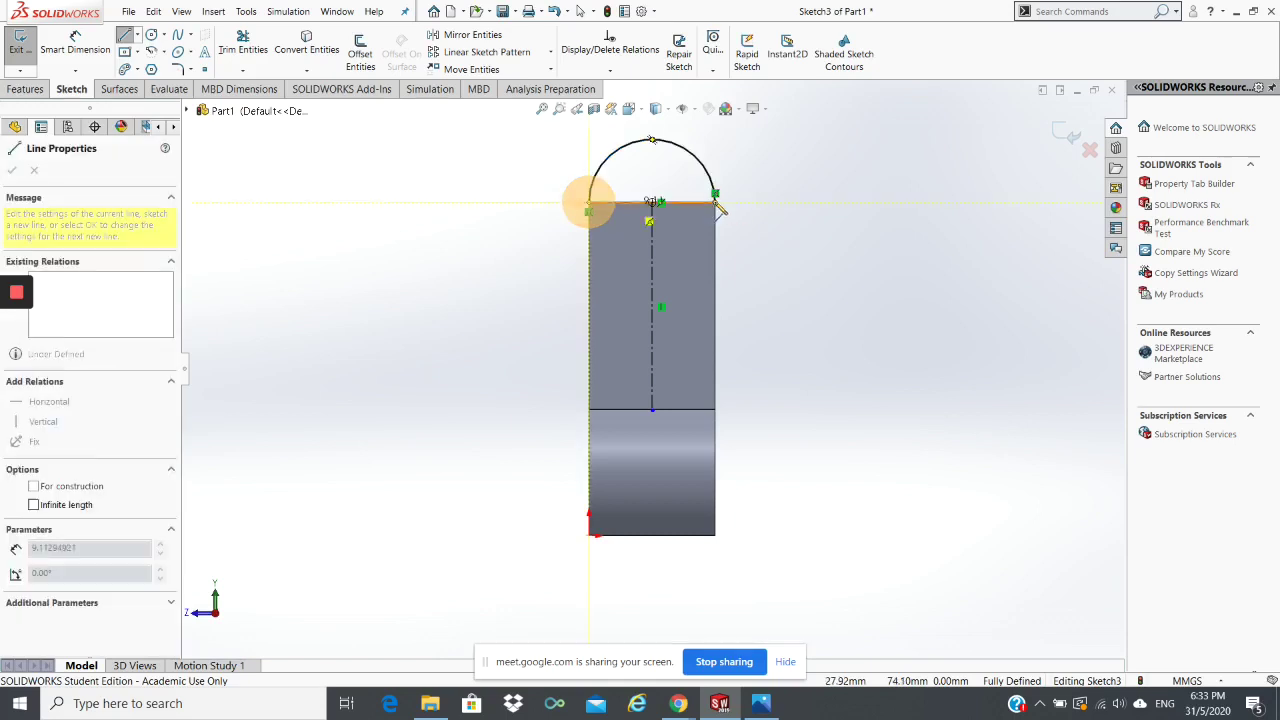
{"action": "left_click", "coordinate": [715, 203]}
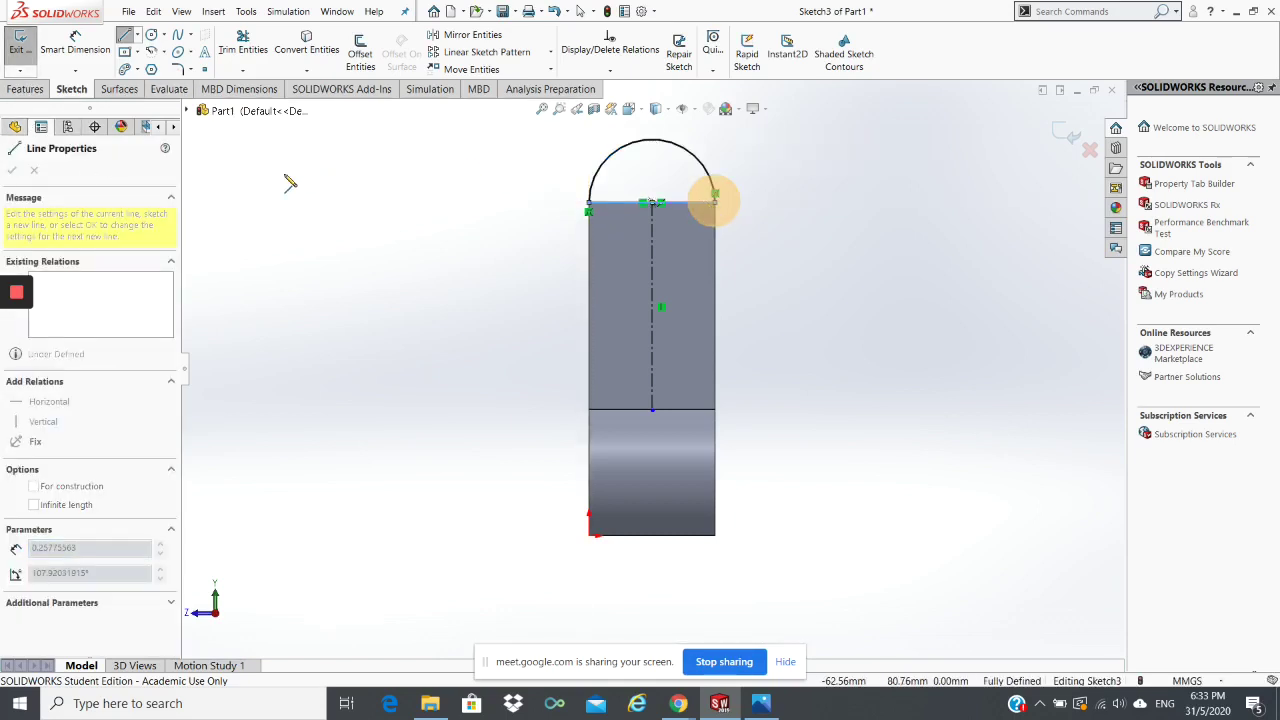
{"action": "left_click", "coordinate": [12, 170]}
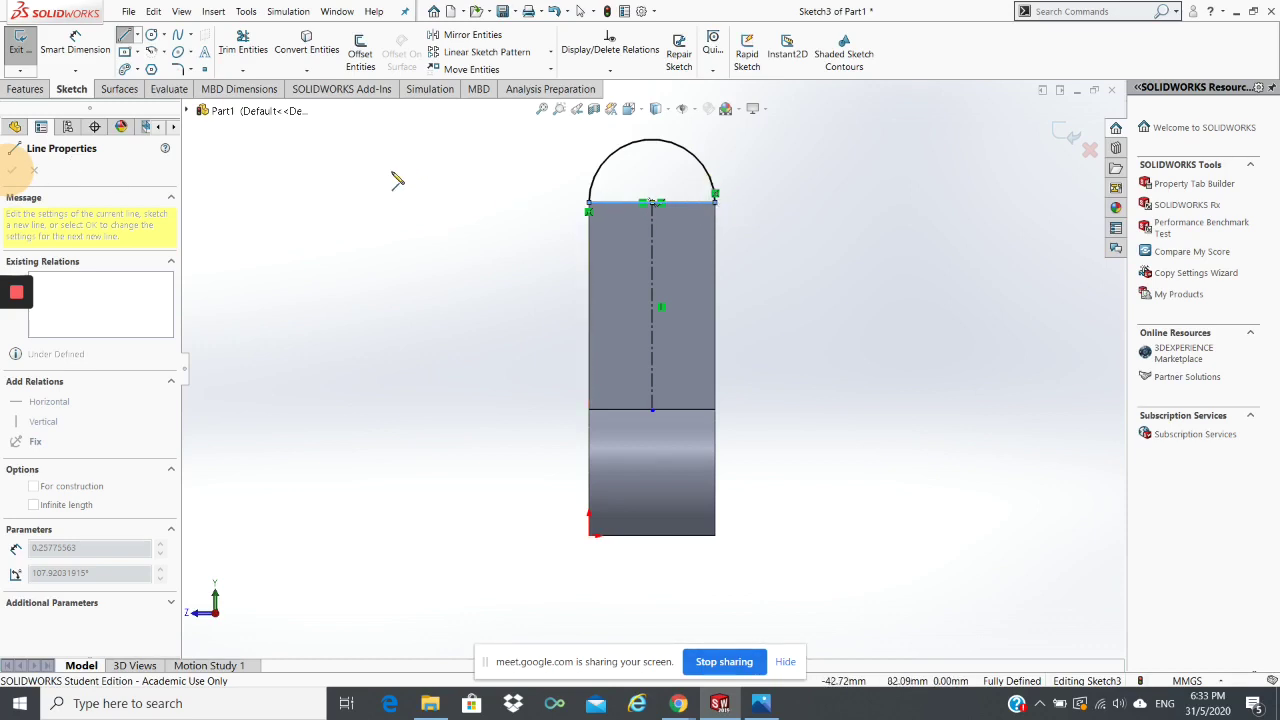
{"action": "key", "text": "Escape"}
{"action": "key", "text": "Escape"}
{"action": "key", "text": "Escape"}
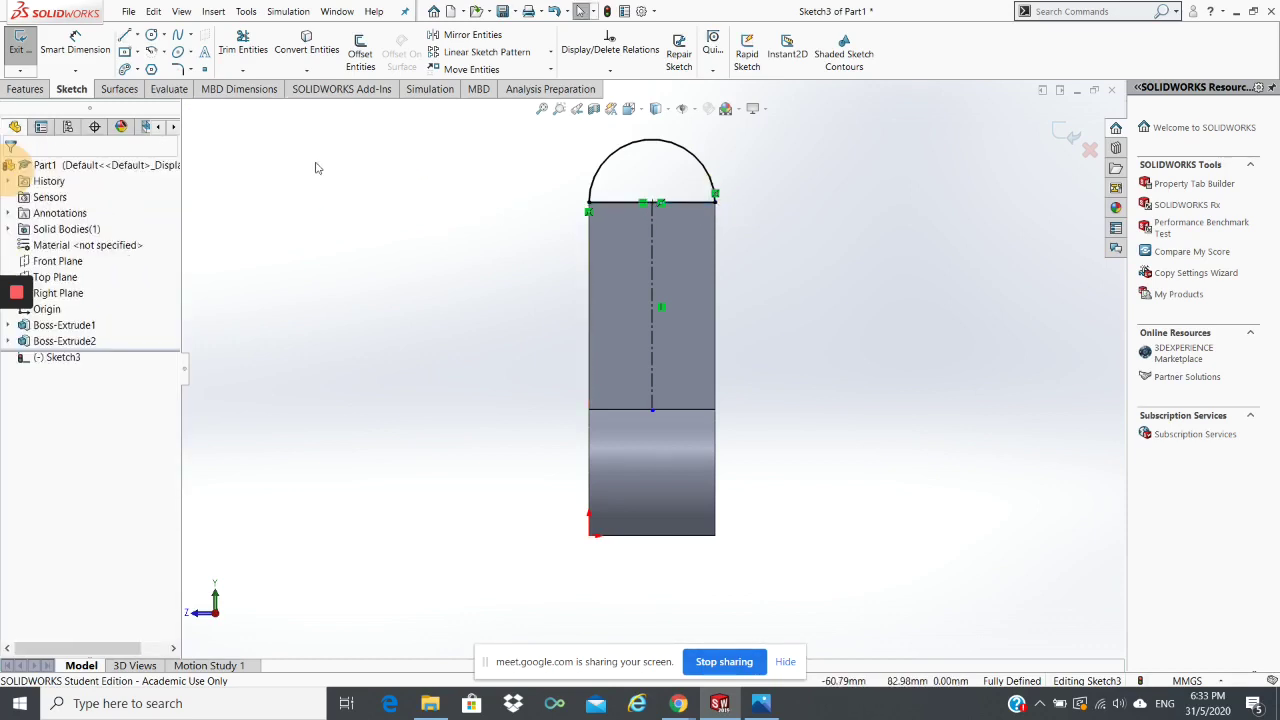
{"action": "left_click", "coordinate": [29, 91]}
Step: Extrude Sketch3 in reverse, Up To Surface at the upright's face, creating Boss-Extrude3
{"action": "left_click", "coordinate": [27, 50]}
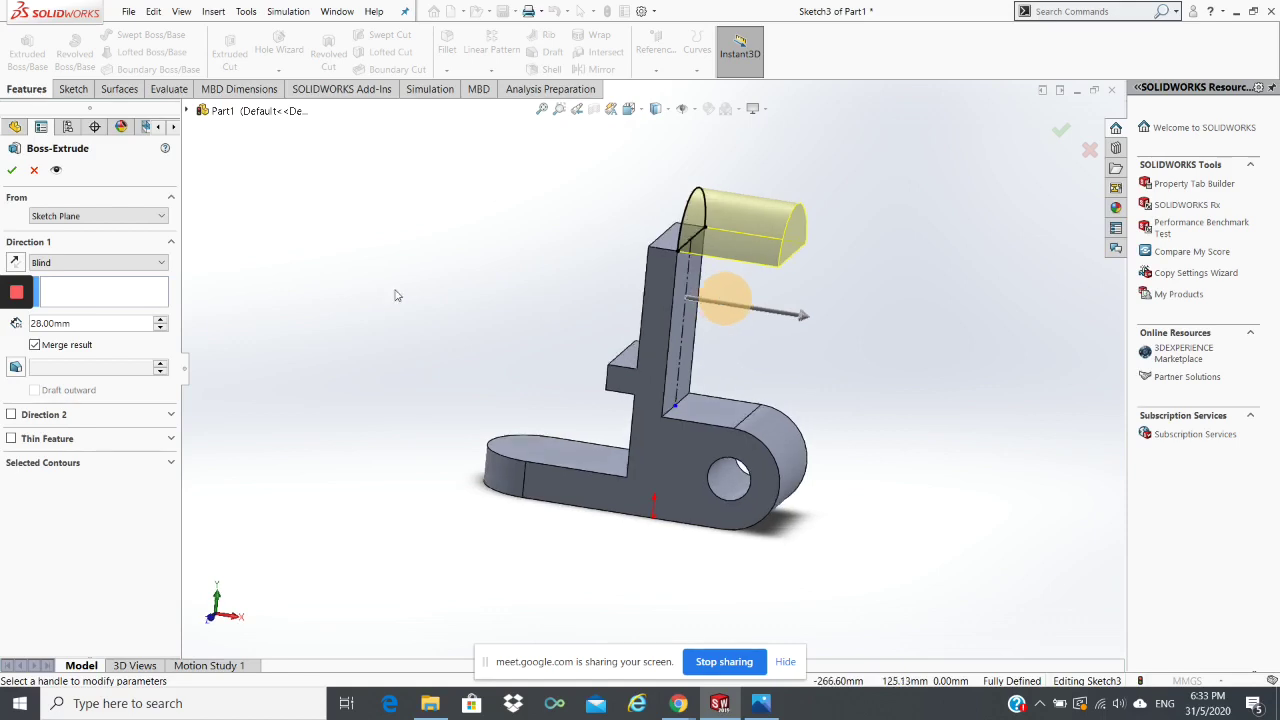
{"action": "left_click", "coordinate": [16, 262]}
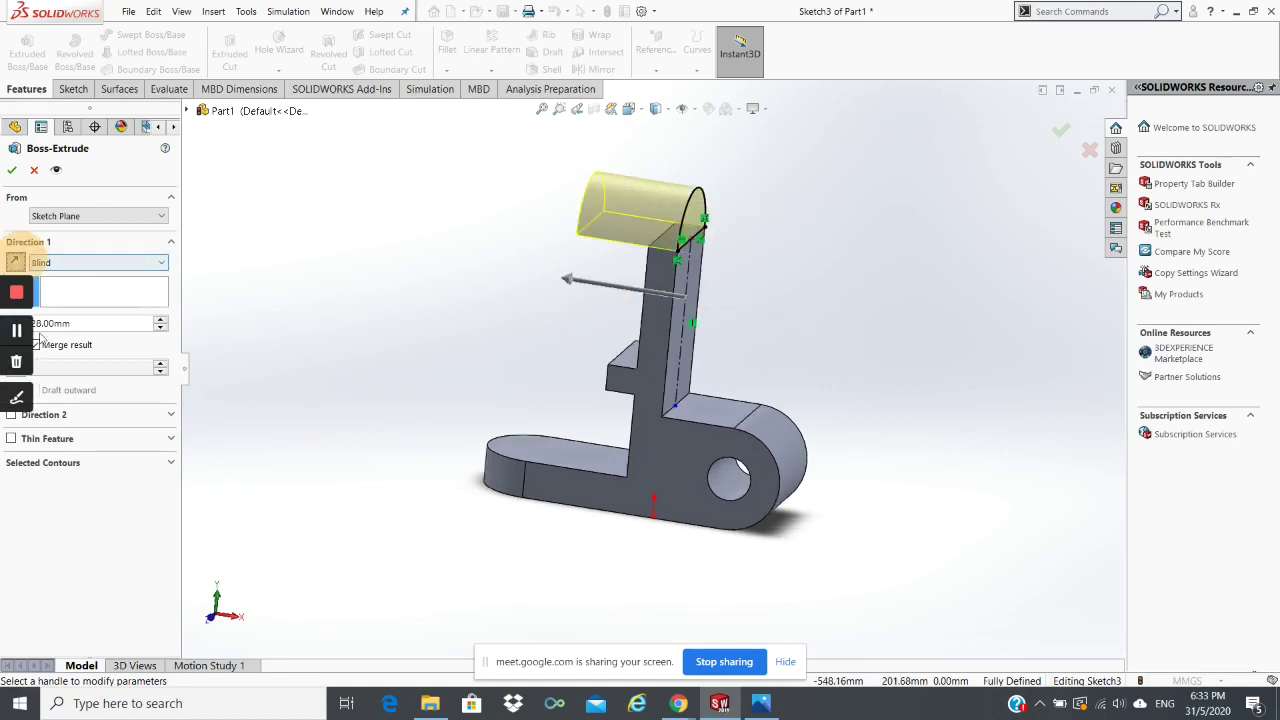
{"action": "left_click", "coordinate": [90, 262]}
{"action": "left_click", "coordinate": [90, 300]}
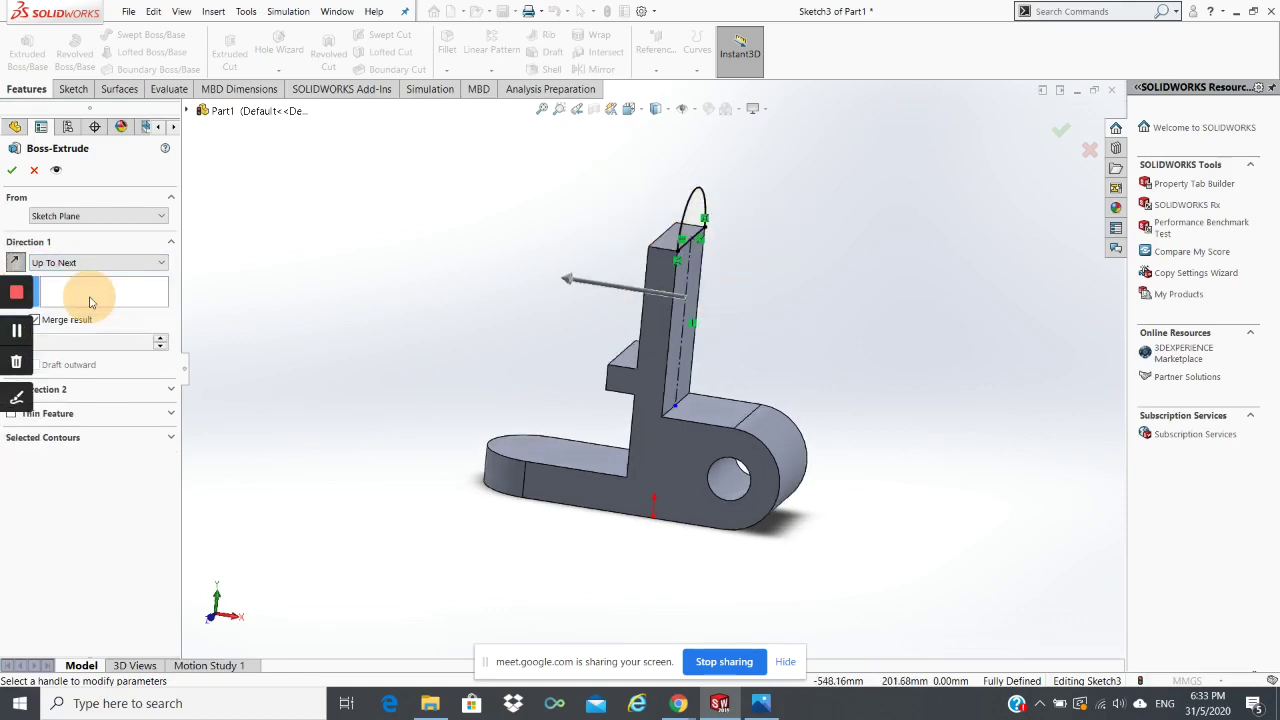
{"action": "left_click", "coordinate": [83, 264]}
{"action": "left_click", "coordinate": [80, 318]}
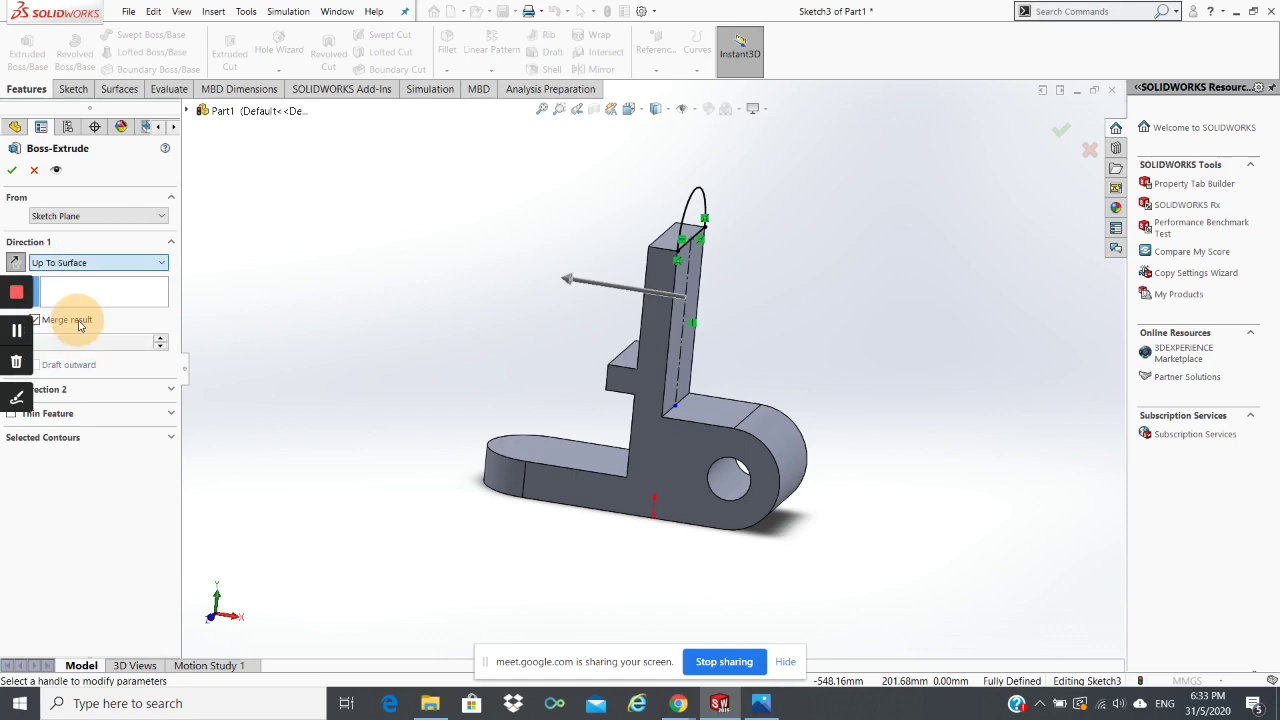
{"action": "middle_click_drag", "start_coordinate": [720, 286], "coordinate": [797, 266]}
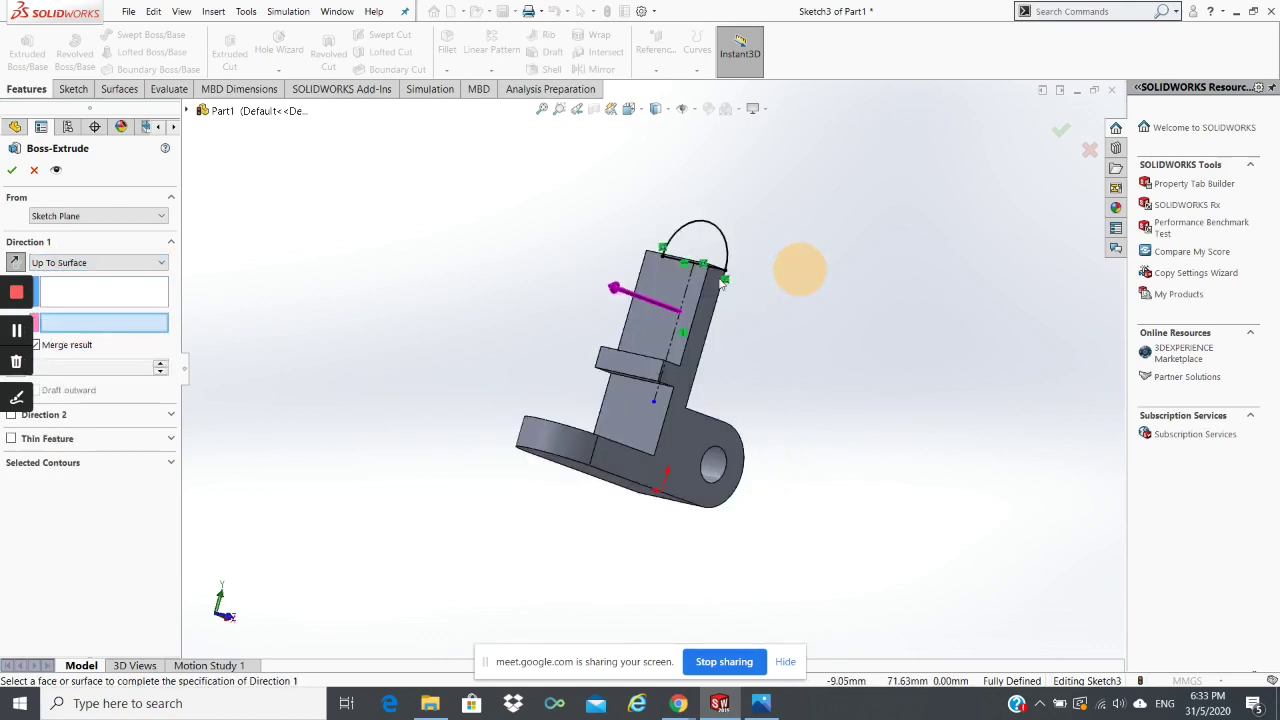
{"action": "left_click", "coordinate": [669, 280]}
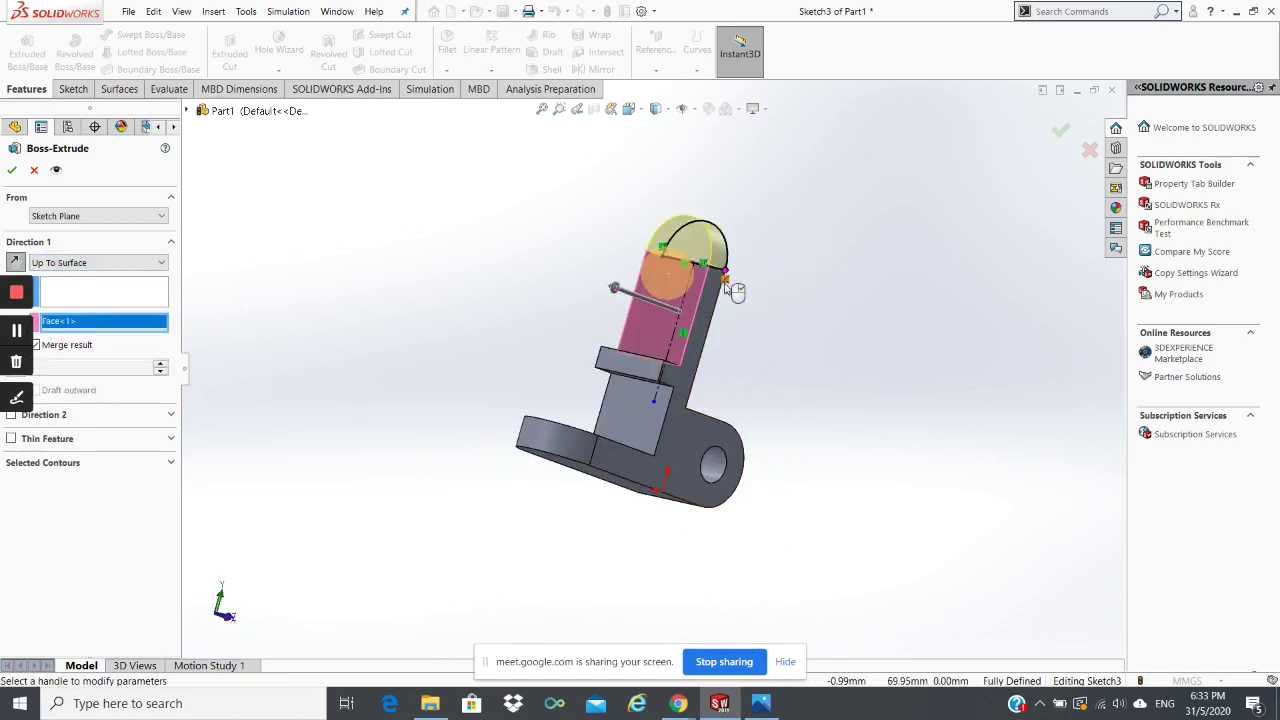
{"action": "left_click", "coordinate": [12, 172]}
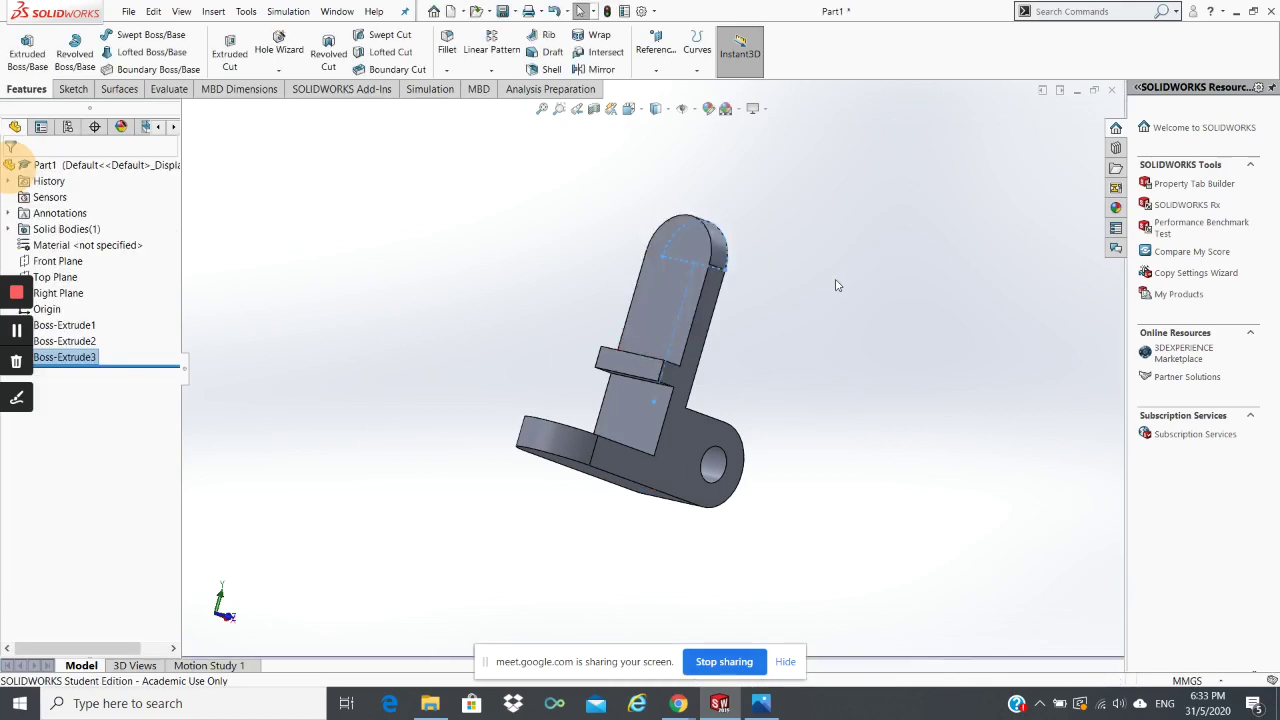
{"action": "mouse_move", "coordinate": [837, 285]}
{"action": "middle_mouse_down"}
{"action": "mouse_move", "coordinate": [699, 342]}
{"action": "mouse_move", "coordinate": [718, 459]}
{"action": "middle_mouse_up"}
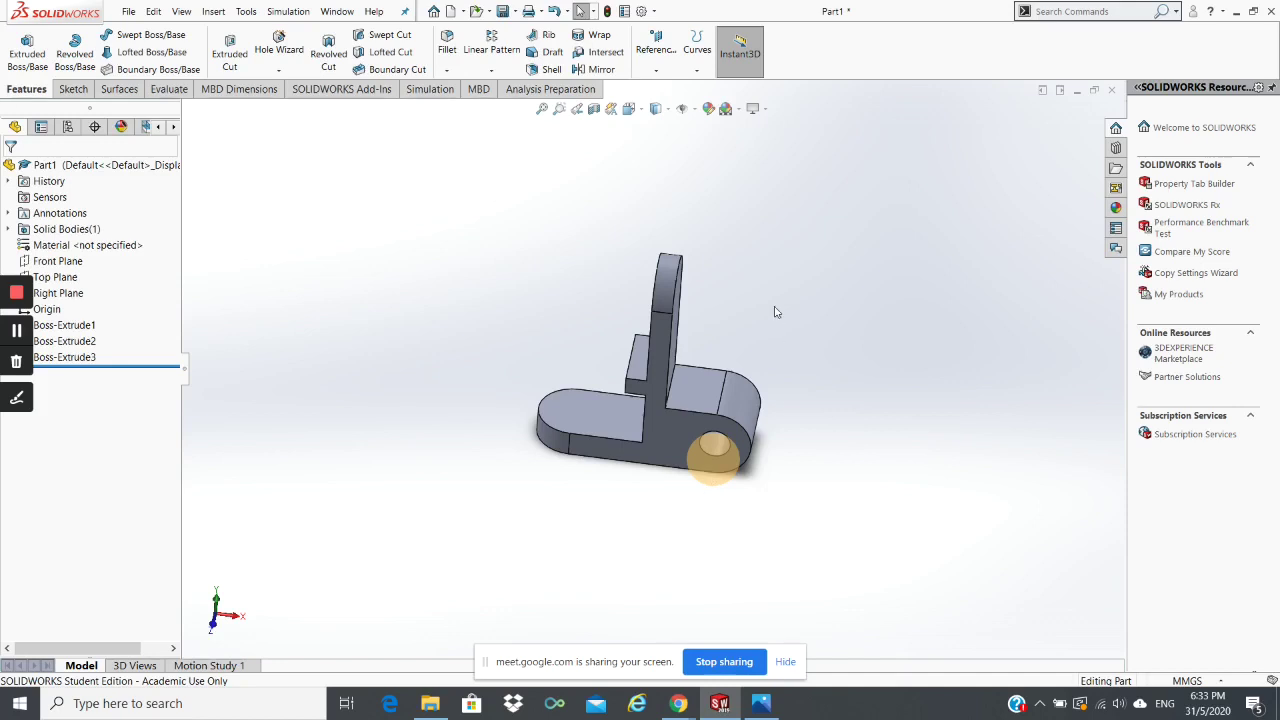
{"action": "middle_click_drag", "start_coordinate": [774, 312], "coordinate": [751, 528]}
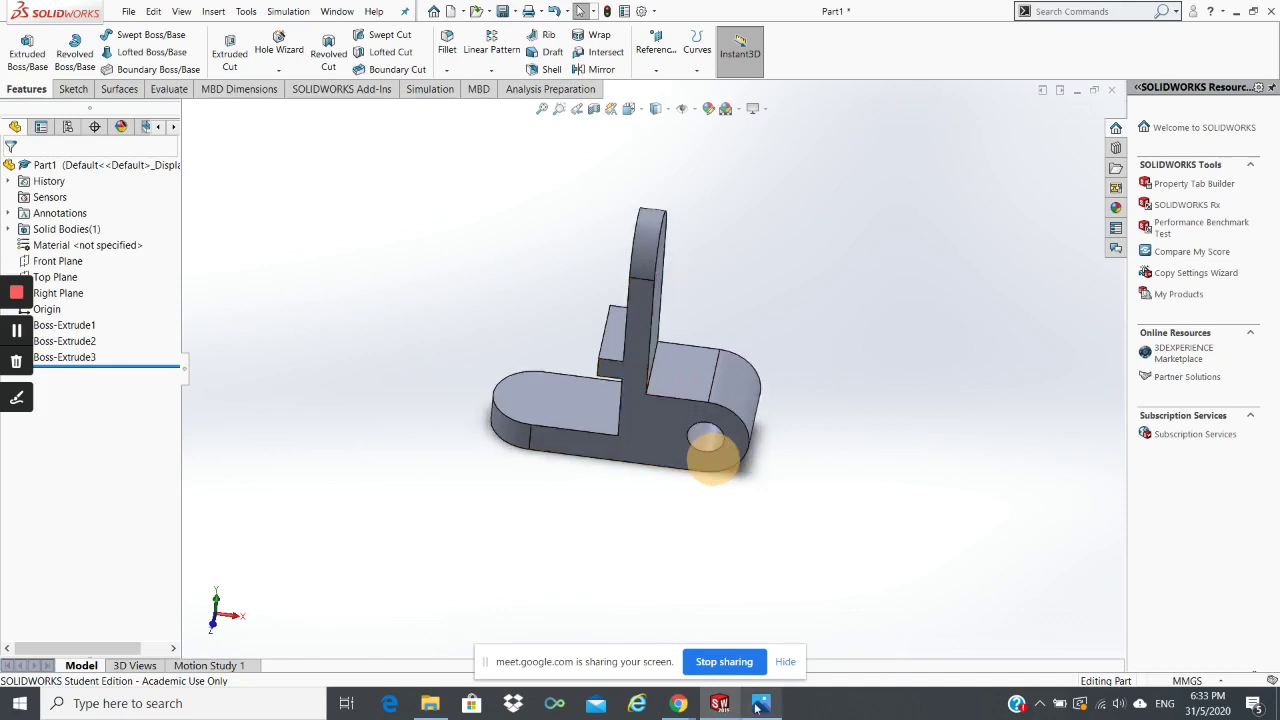
{"action": "mouse_move", "coordinate": [678, 703]}
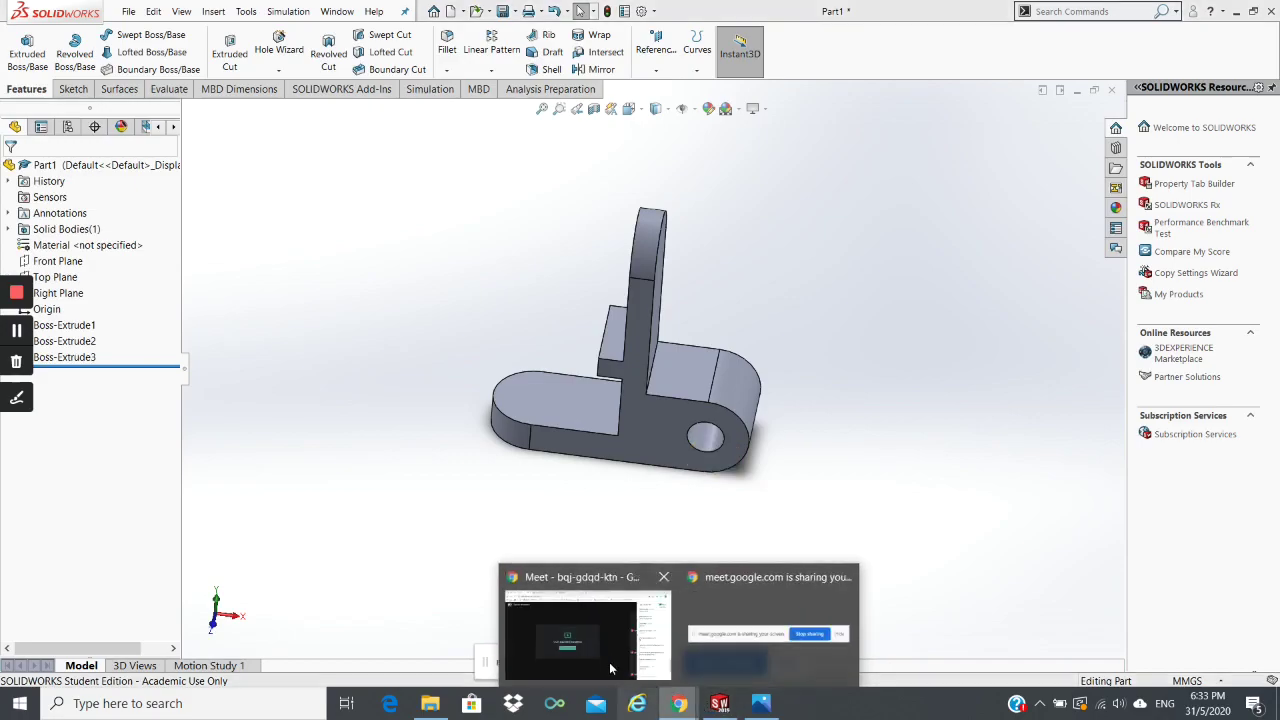
{"action": "left_click", "coordinate": [607, 645]}
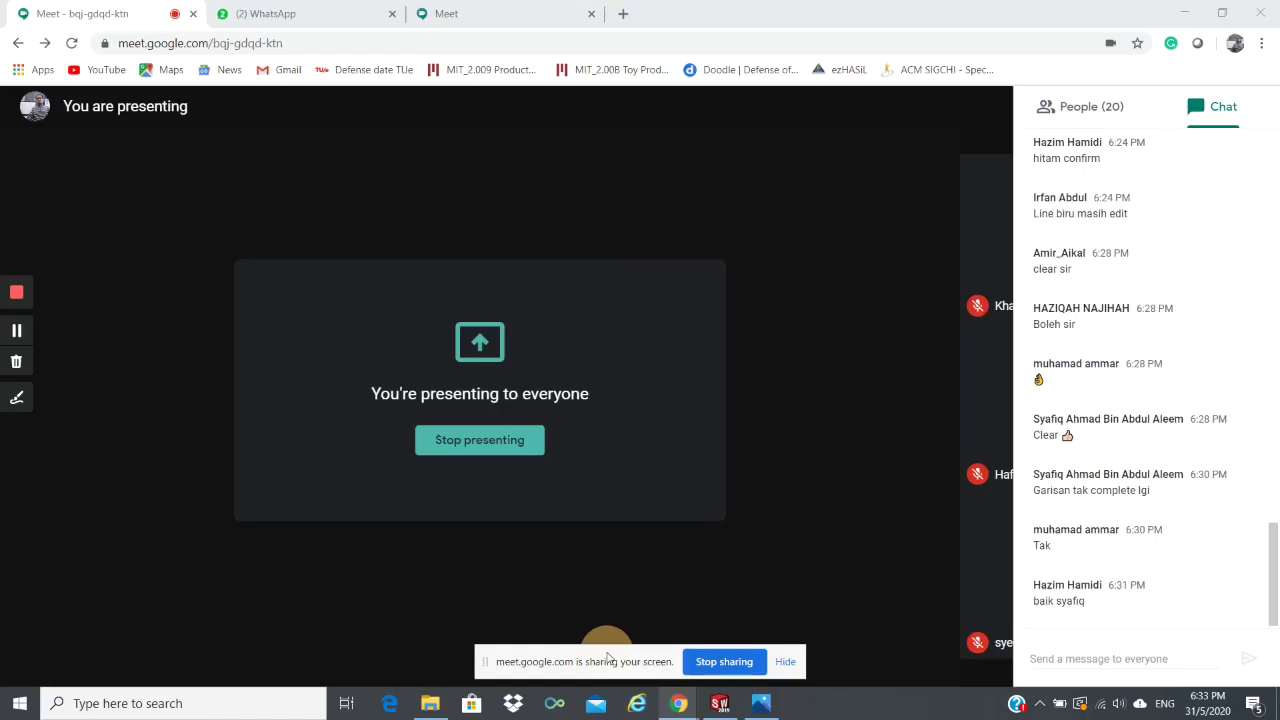
Step: Check the Part 1.jpg drawing in Photos, then return to the SOLIDWORKS bracket
{"action": "left_click", "coordinate": [760, 705]}
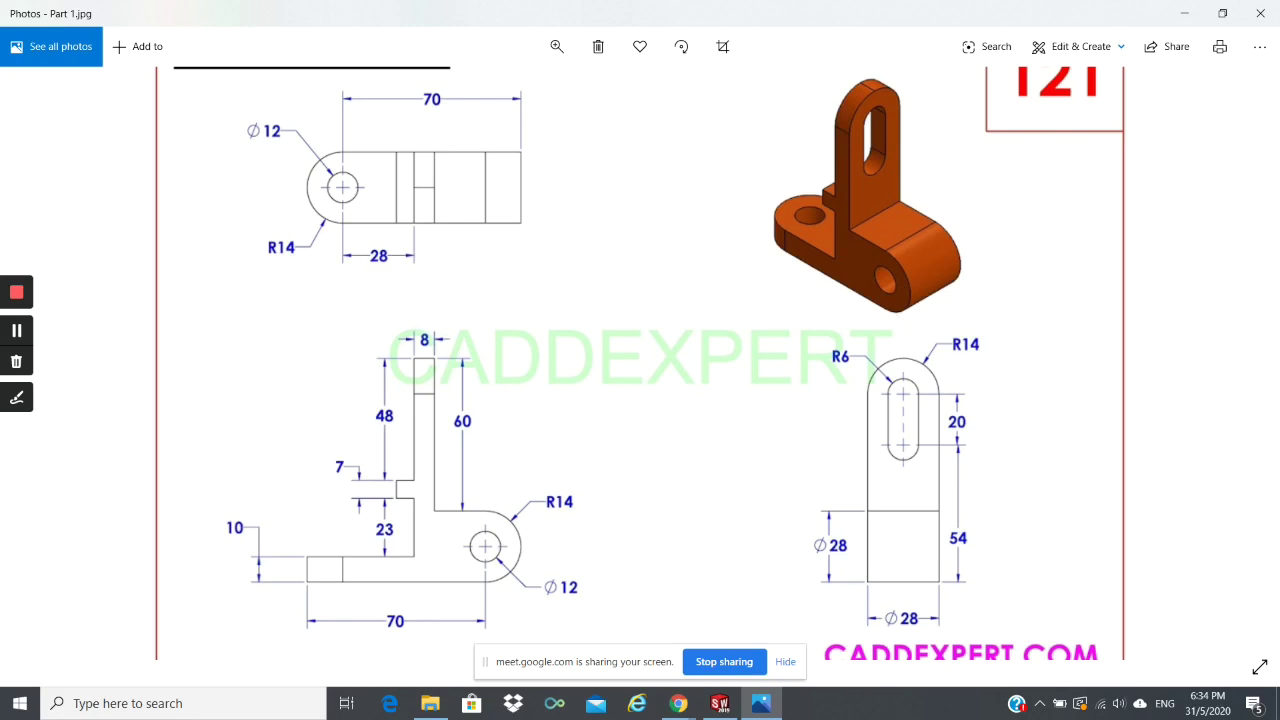
{"action": "left_click", "coordinate": [720, 705]}
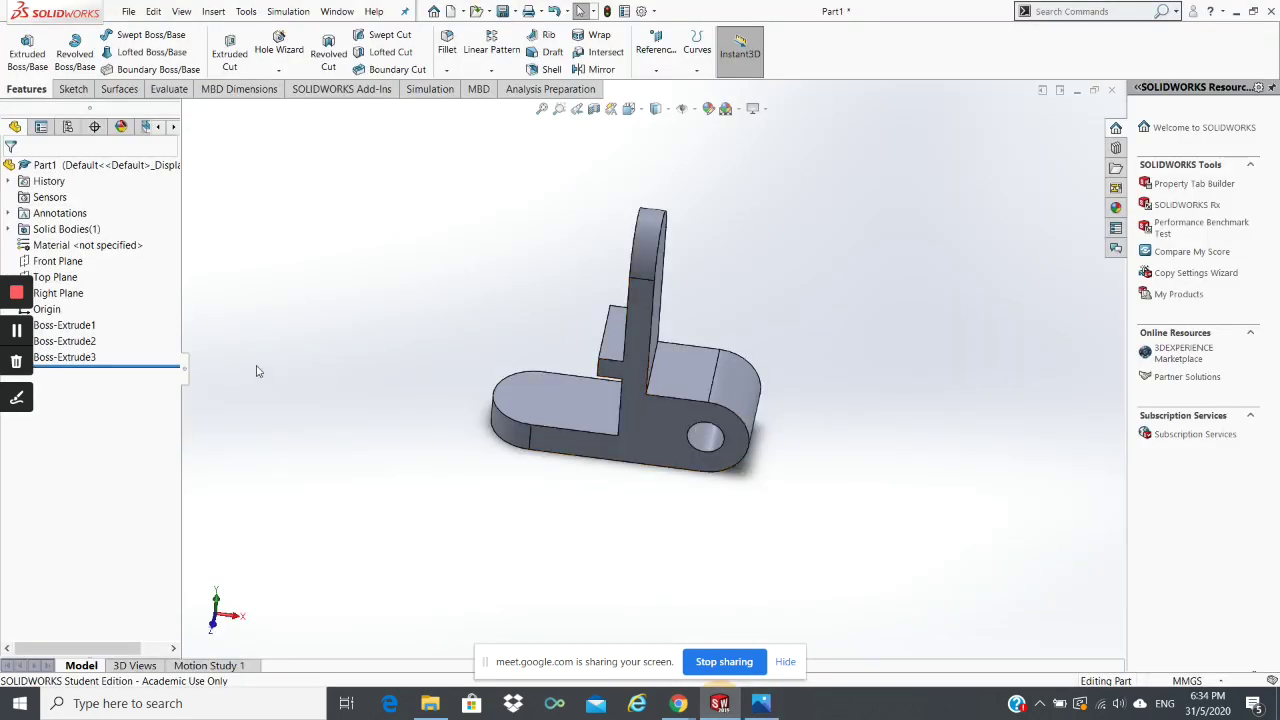
{"action": "scroll", "coordinate": [60, 315], "scroll_direction": "right", "scroll_amount": 1}
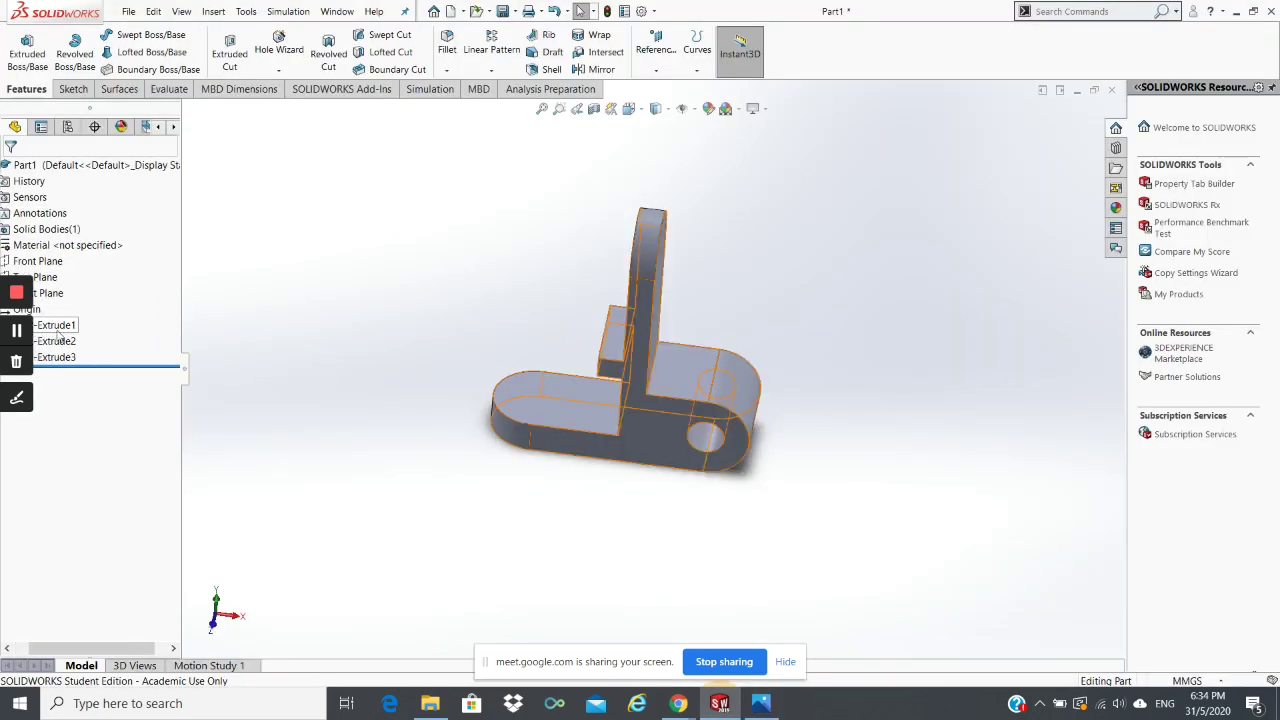
{"action": "scroll", "coordinate": [78, 305], "scroll_direction": "right", "scroll_amount": 1}
{"action": "scroll", "coordinate": [80, 304], "scroll_direction": "left", "scroll_amount": 1}
{"action": "scroll", "coordinate": [79, 305], "scroll_direction": "left", "scroll_amount": 1}
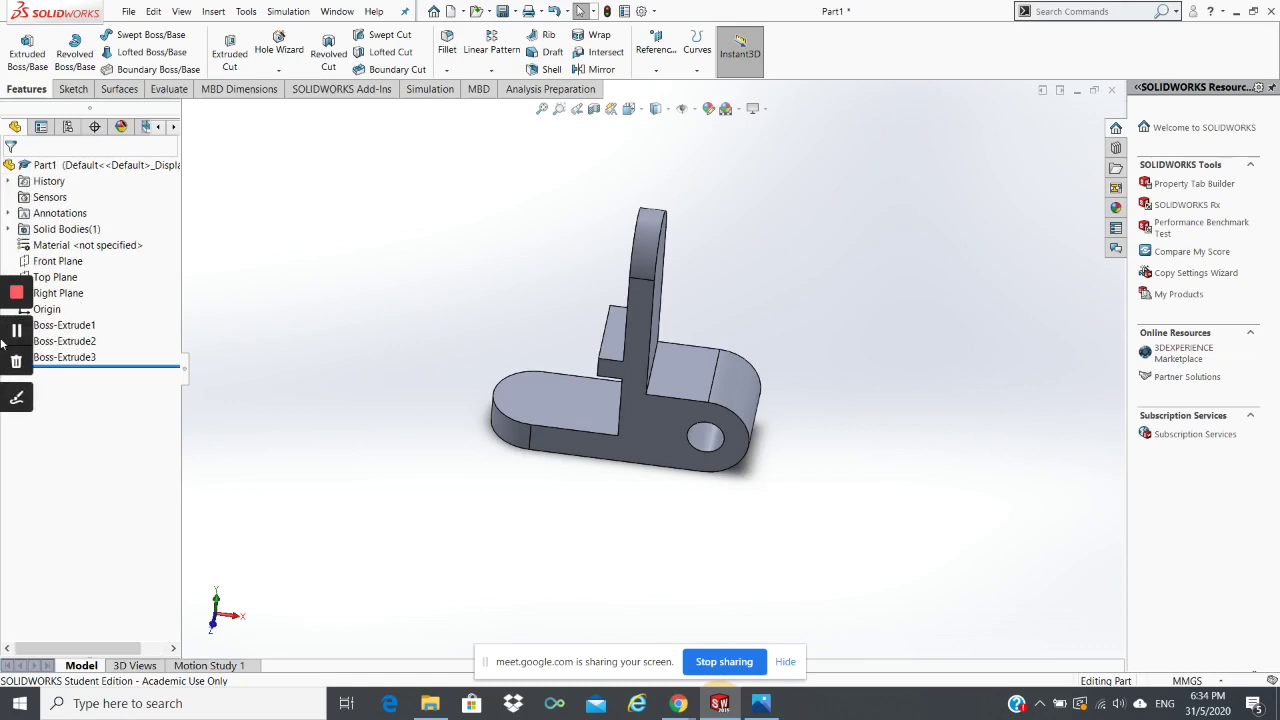
{"action": "left_click", "coordinate": [66, 328]}
{"action": "right_click", "coordinate": [67, 330]}
{"action": "mouse_move", "coordinate": [121, 354]}
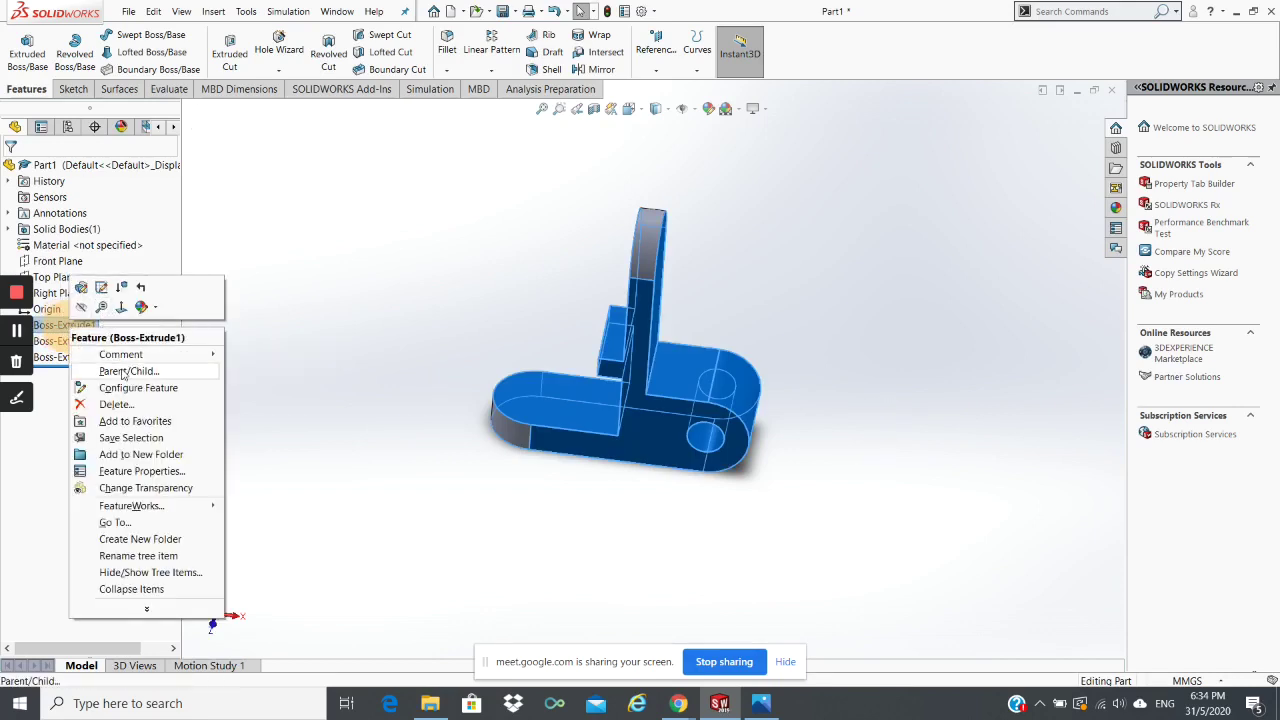
{"action": "left_click", "coordinate": [137, 256]}
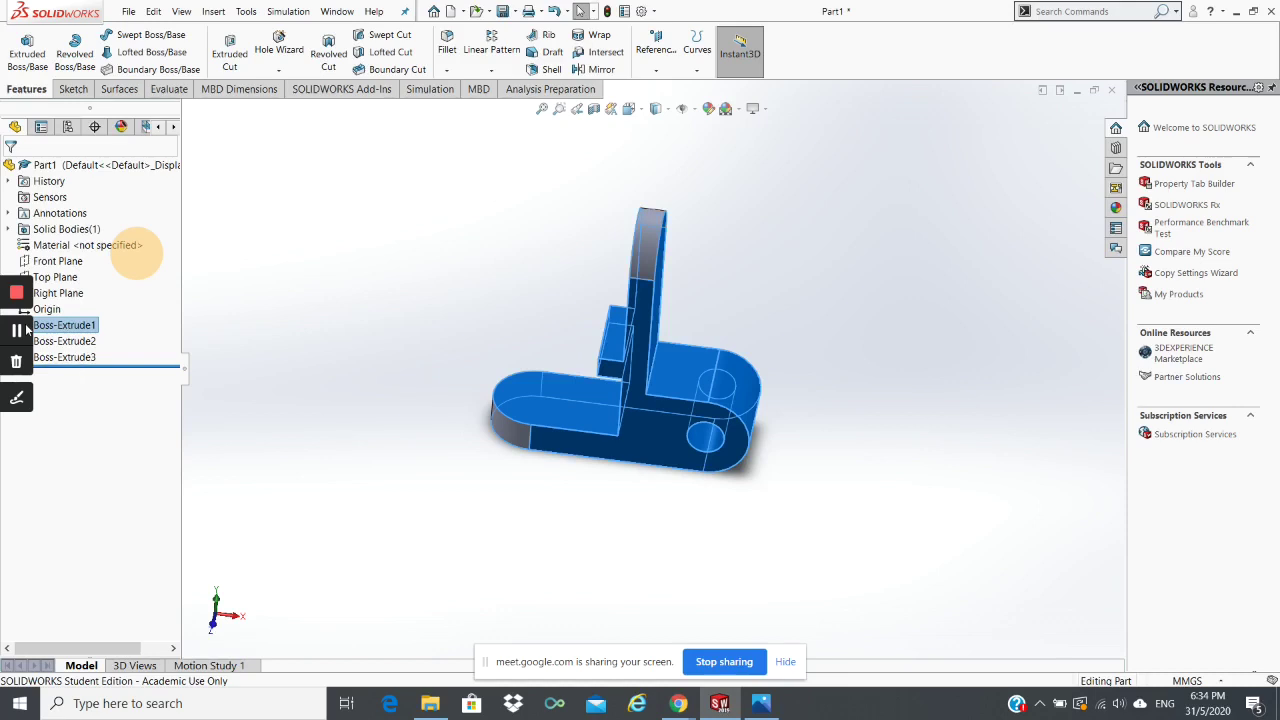
{"action": "left_click", "coordinate": [846, 440]}
{"action": "middle_click_drag", "start_coordinate": [846, 440], "coordinate": [731, 474]}
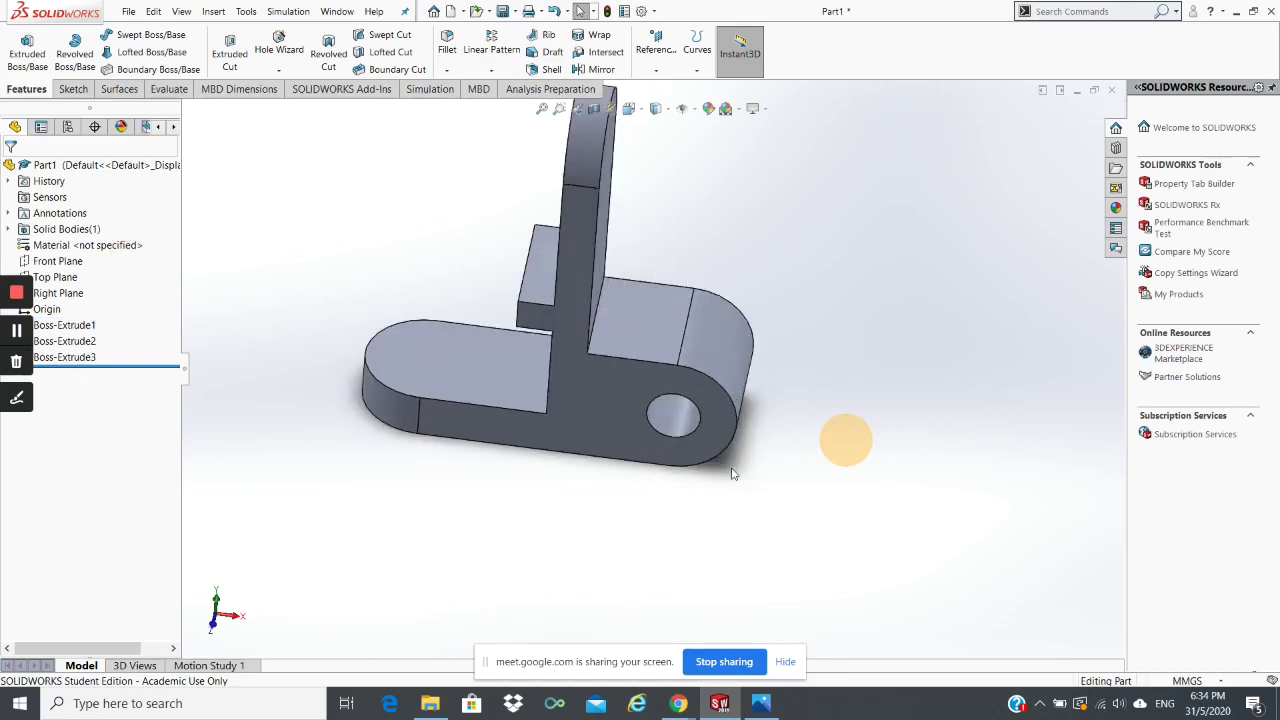
{"action": "left_click", "coordinate": [589, 397]}
{"action": "left_click", "coordinate": [714, 357]}
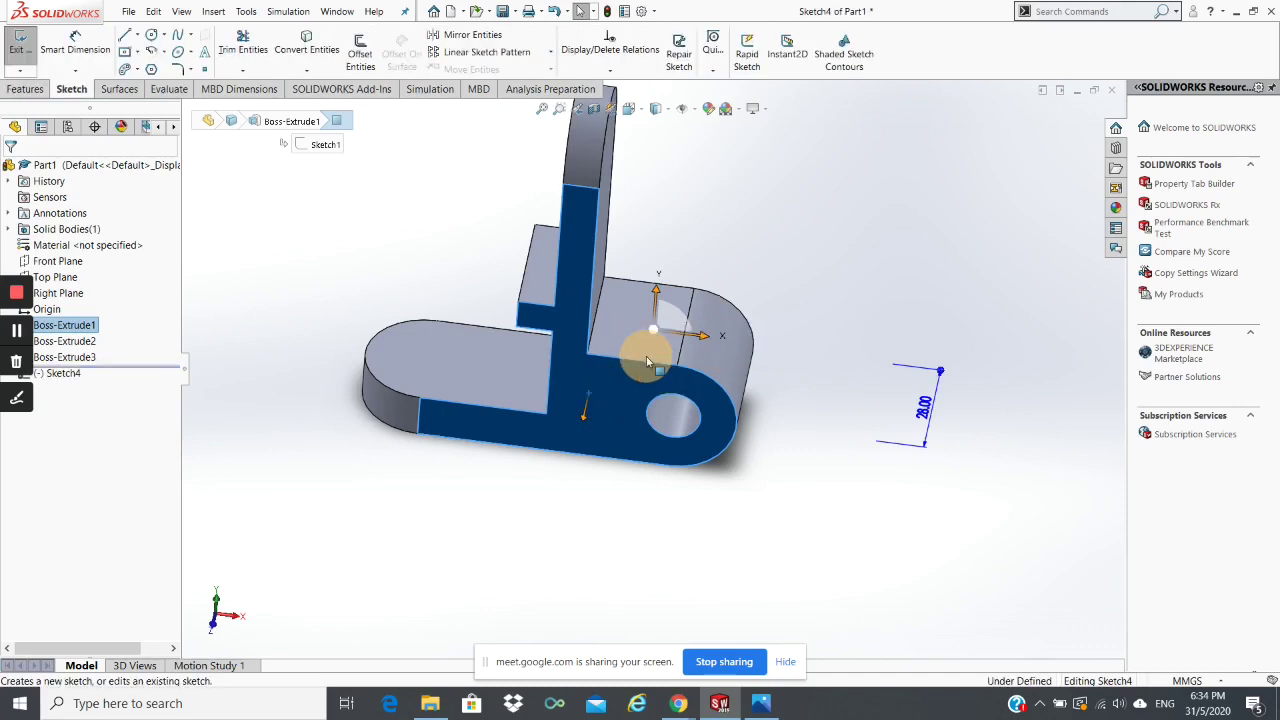
{"action": "left_click", "coordinate": [820, 405]}
{"action": "left_click", "coordinate": [606, 400]}
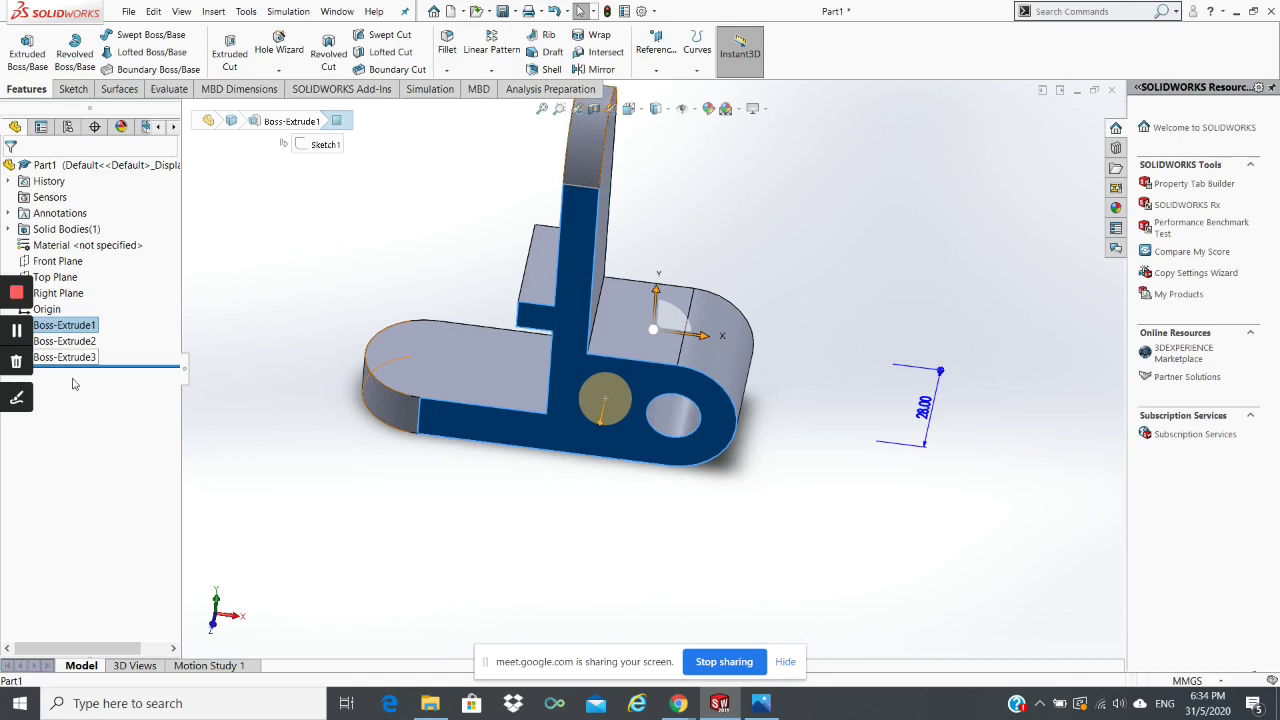
Step: Restore the SOLIDWORKS window, maximize it again, and nudge it slightly right and down
{"action": "left_click", "coordinate": [1253, 11]}
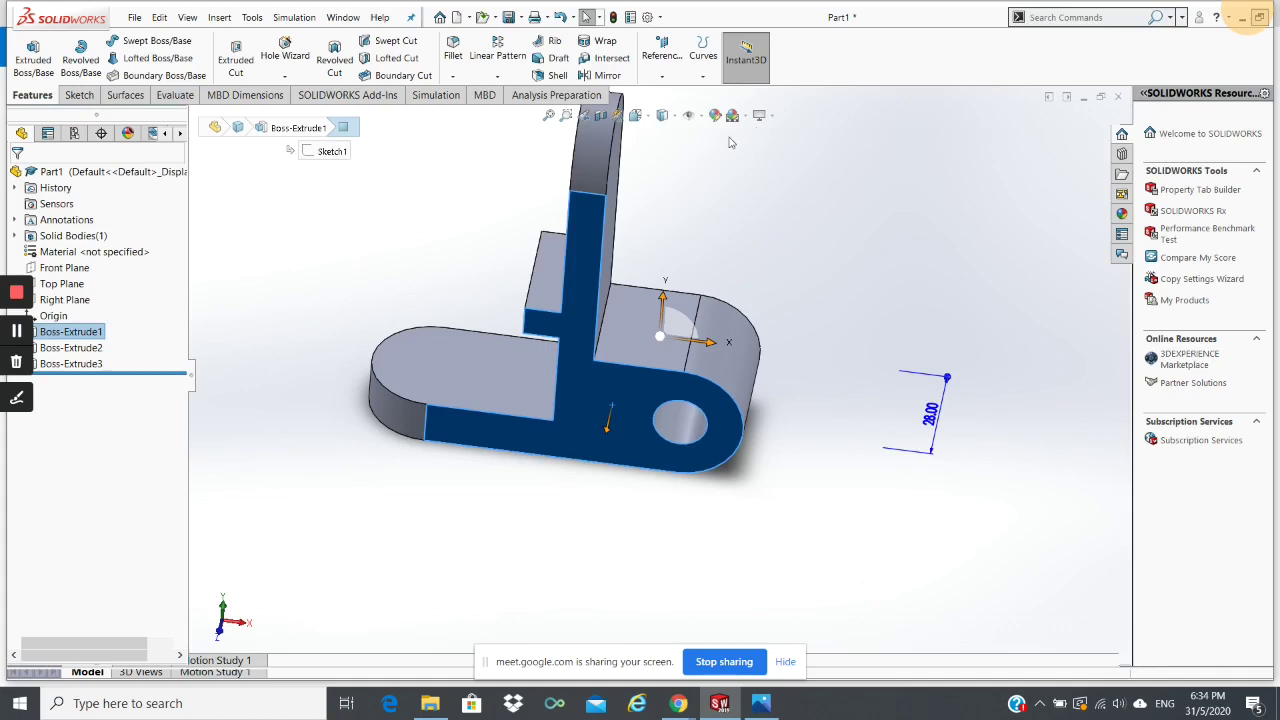
{"action": "double_click", "coordinate": [759, 18]}
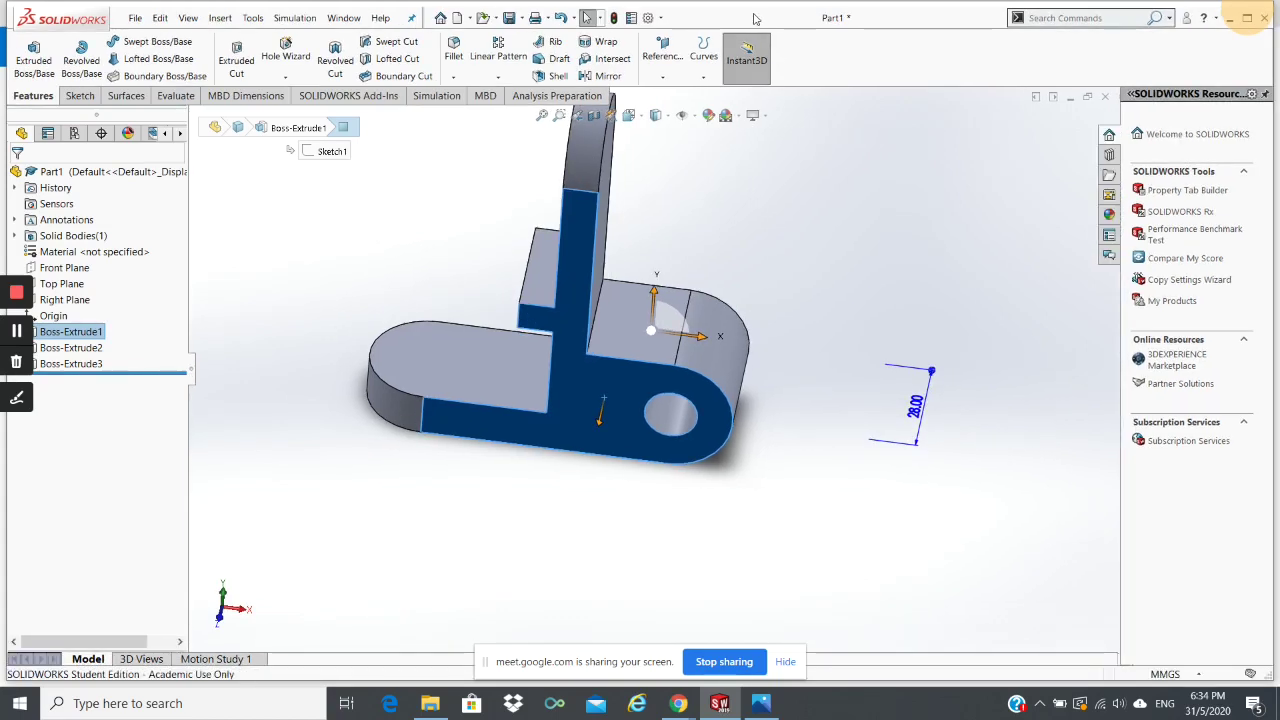
{"action": "left_click_drag", "start_coordinate": [755, 18], "coordinate": [801, 27]}
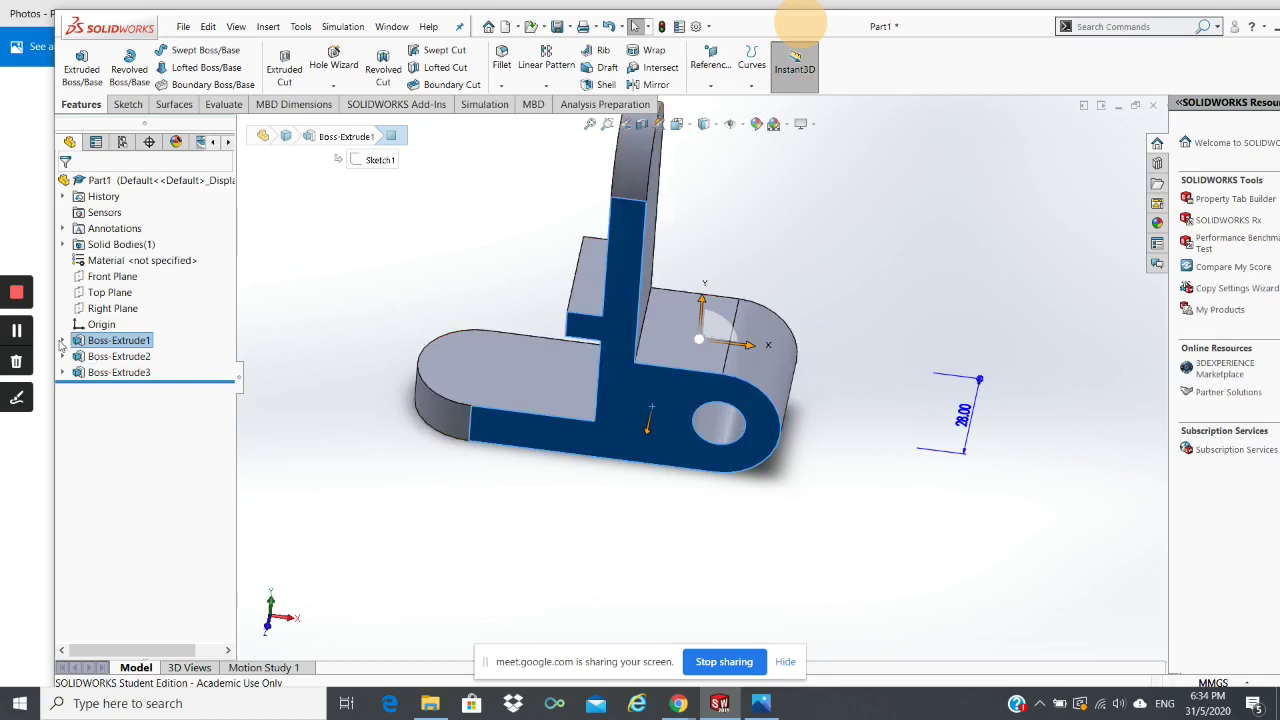
Step: Display Sketch1 of Boss-Extrude1 so its dimensions 56, 28, 46, 23, 14 and Ø12 appear on the bracket
{"action": "left_click", "coordinate": [310, 300]}
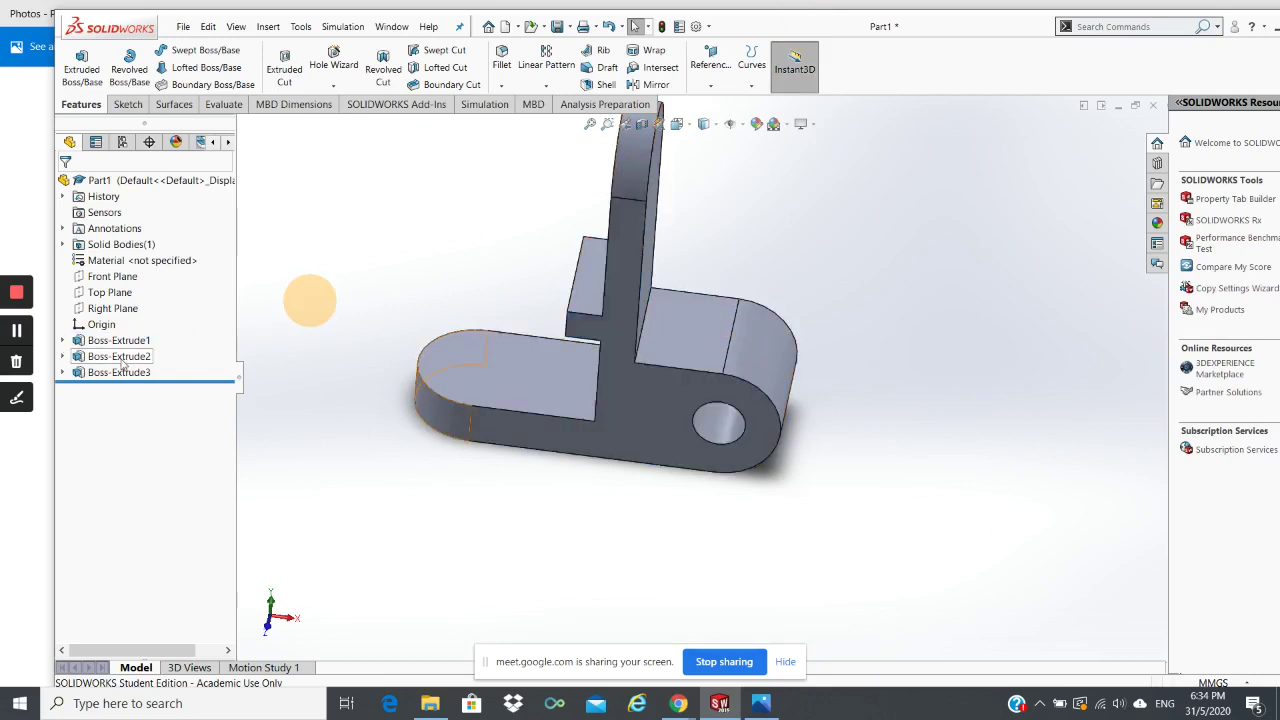
{"action": "left_click", "coordinate": [91, 346]}
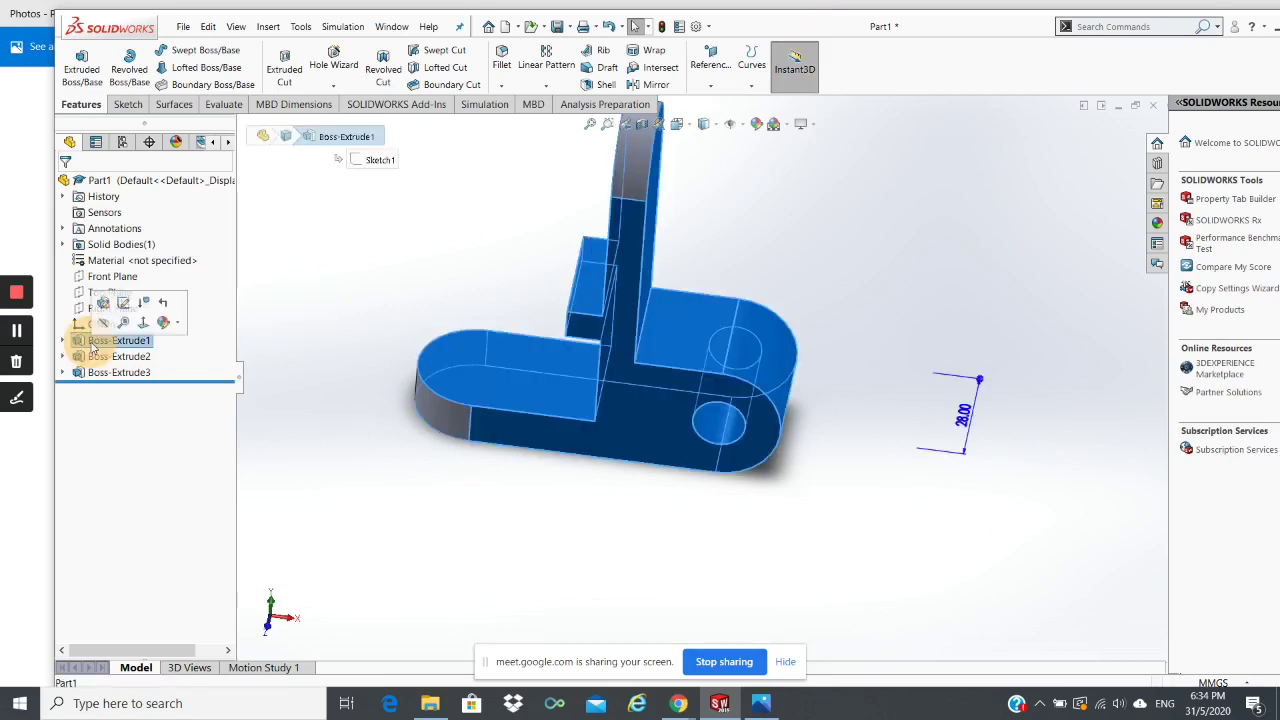
{"action": "left_click", "coordinate": [63, 340]}
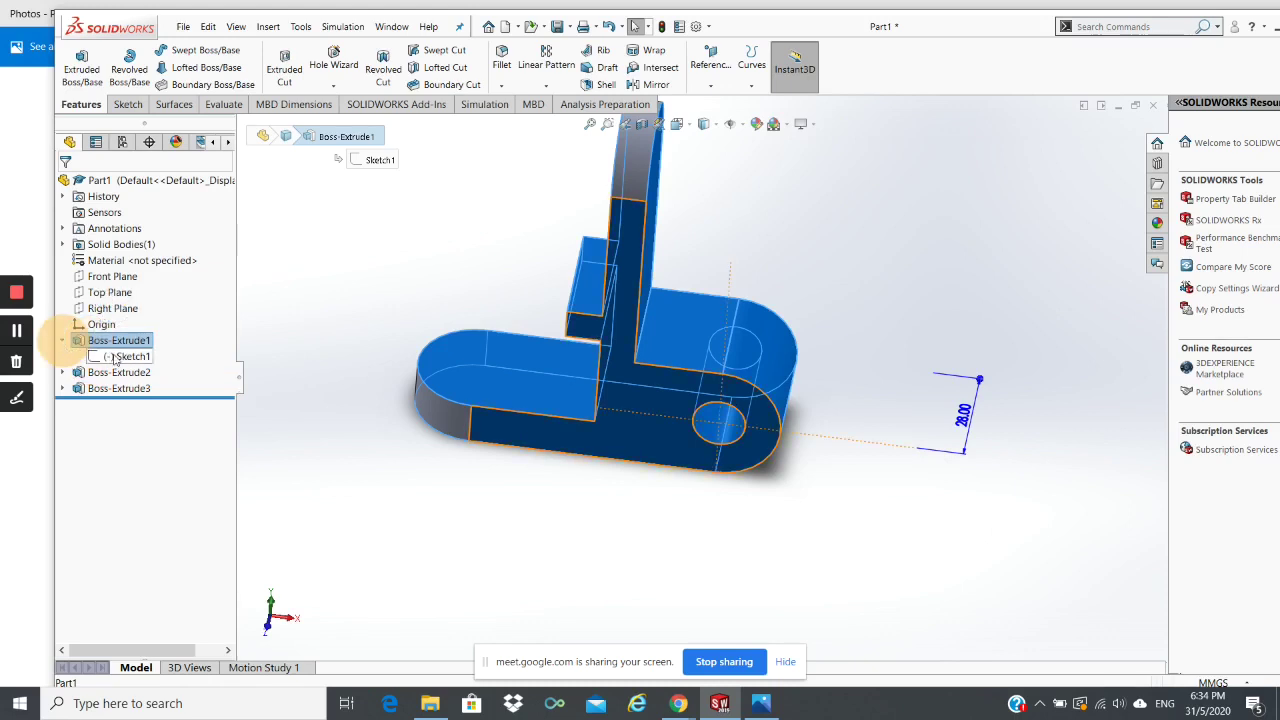
{"action": "left_click", "coordinate": [118, 357]}
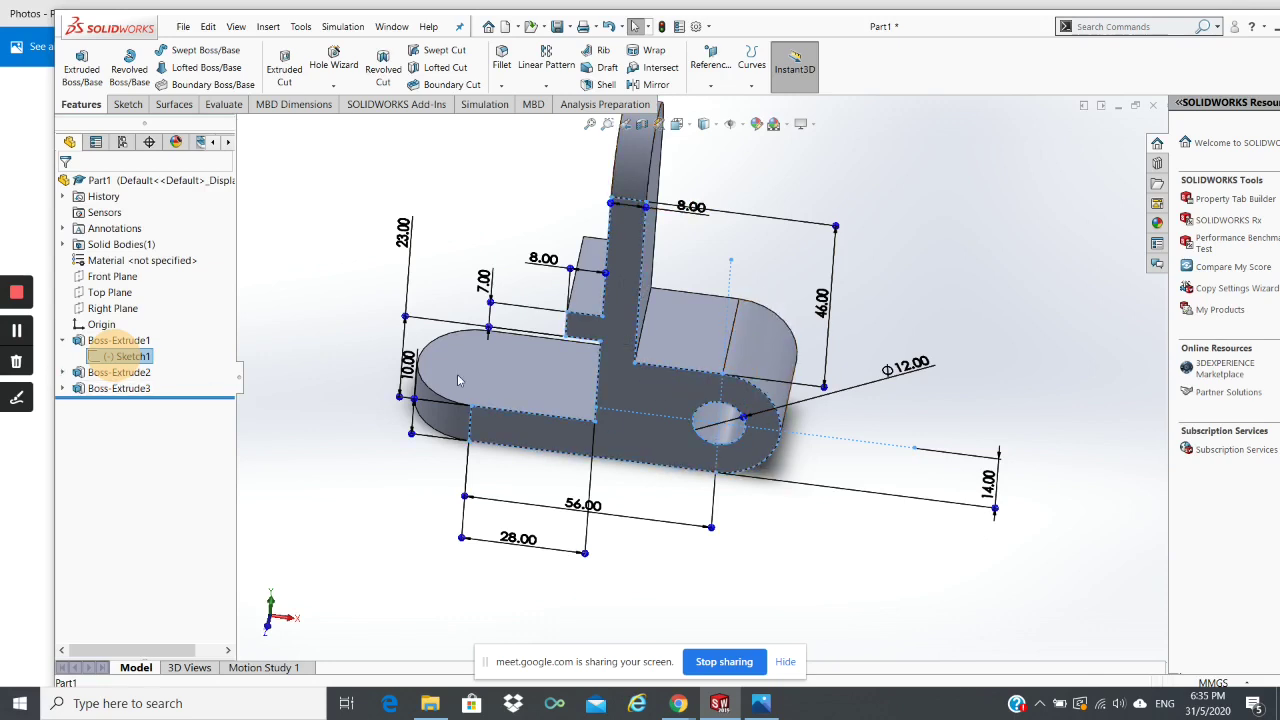
Step: Review the existing extrusions and open Sketch1 for editing in a front view
{"action": "left_click", "coordinate": [330, 304]}
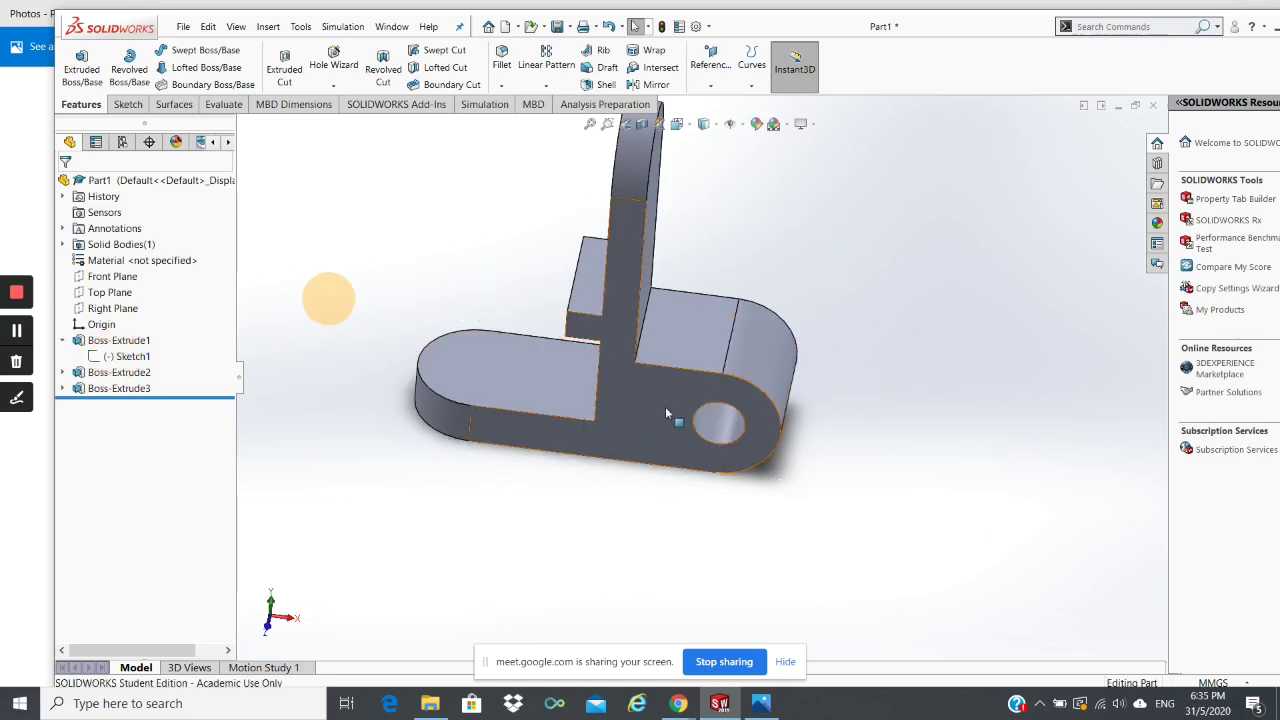
{"action": "left_click", "coordinate": [62, 372]}
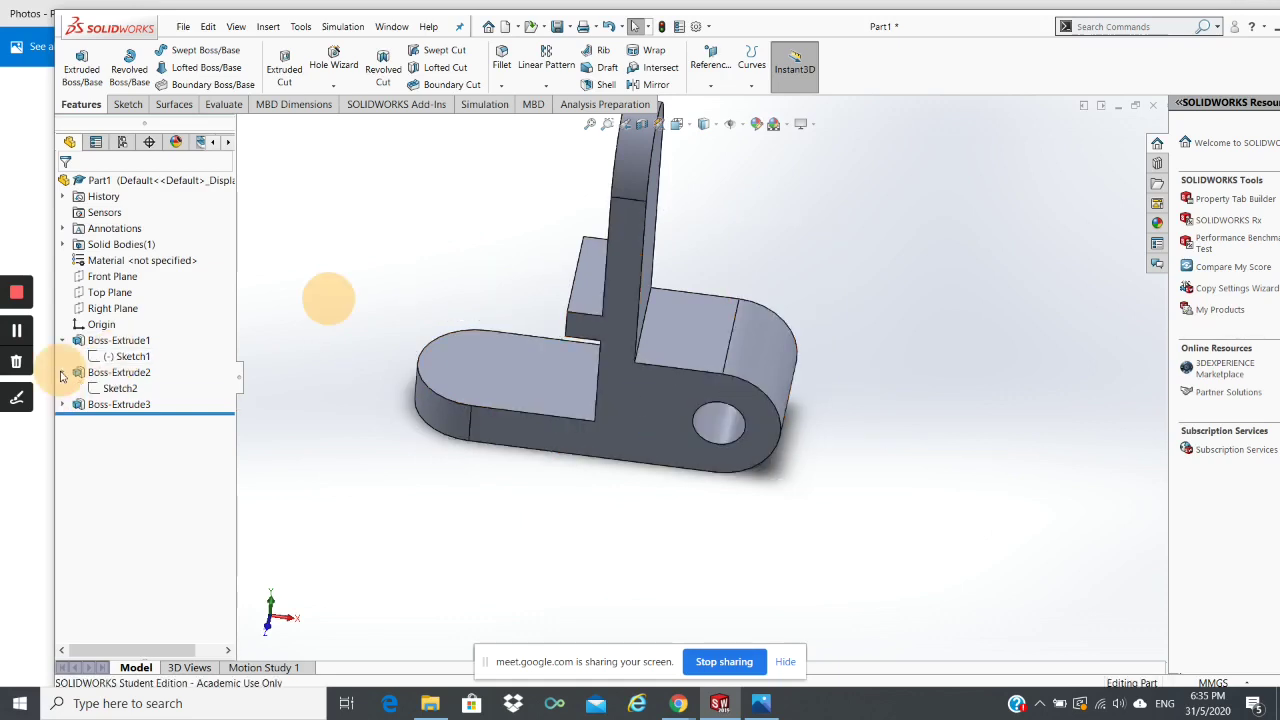
{"action": "left_click", "coordinate": [118, 372]}
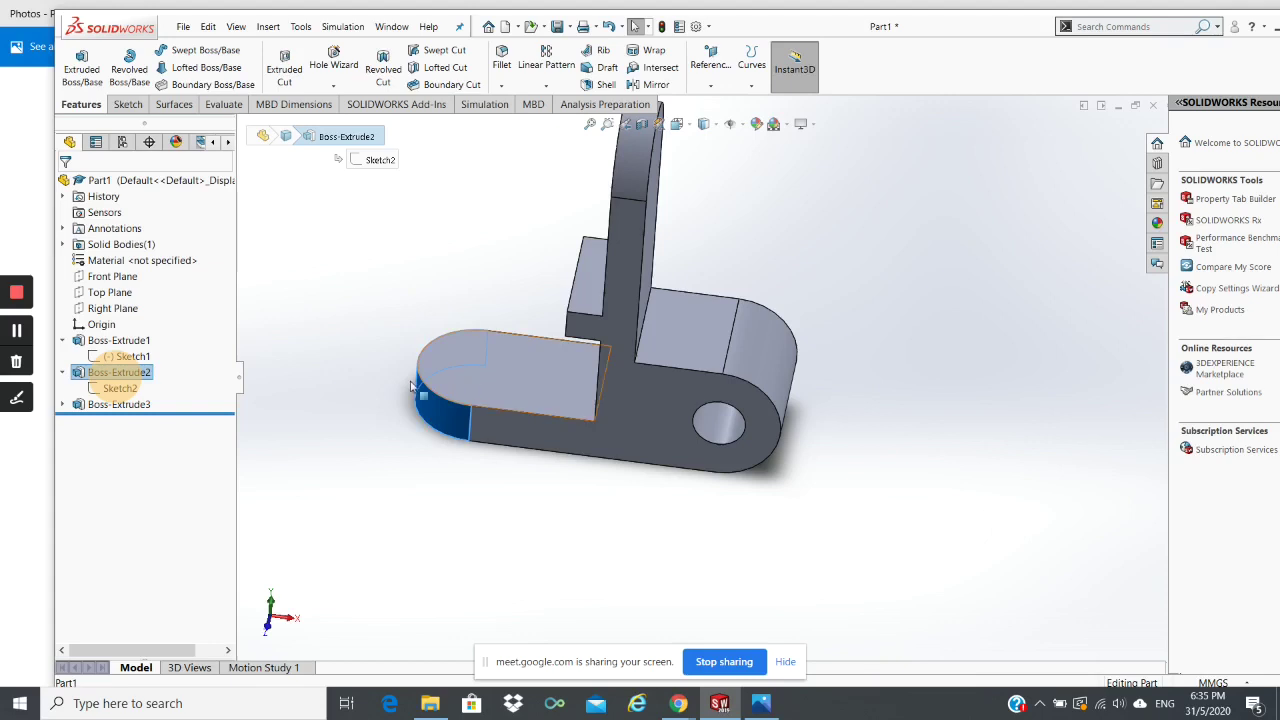
{"action": "left_click", "coordinate": [118, 404]}
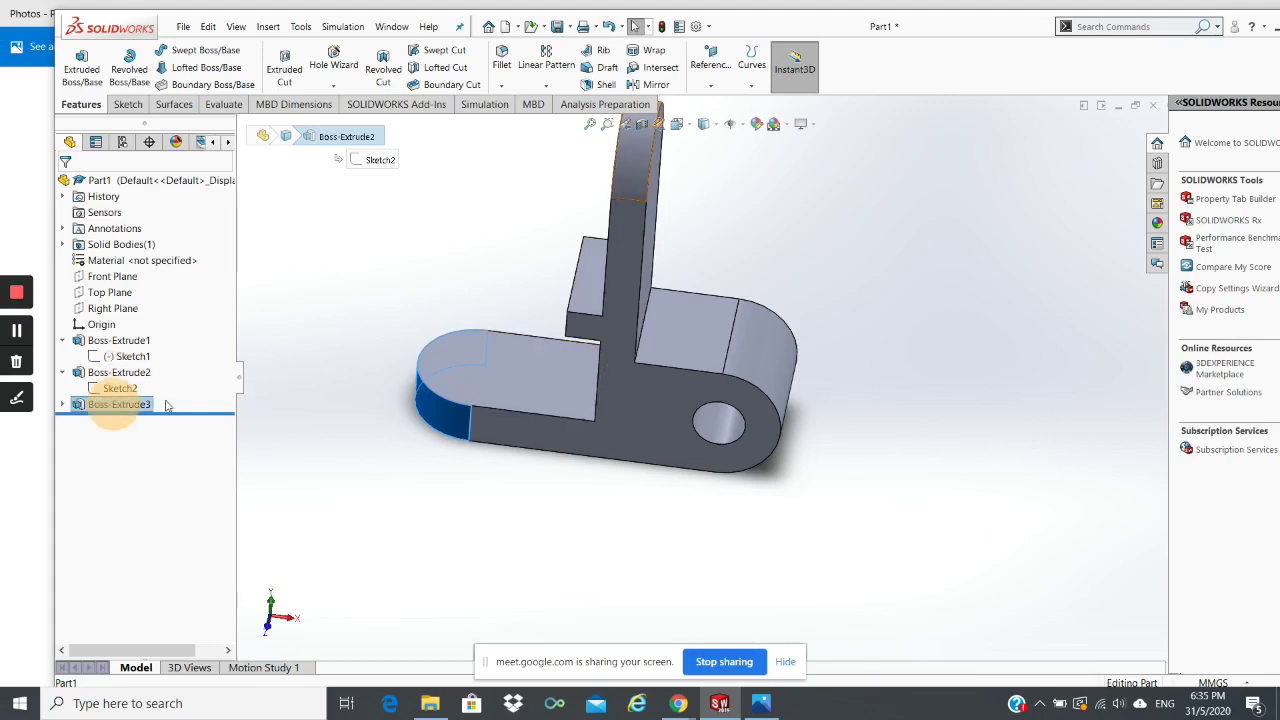
{"action": "left_click", "coordinate": [110, 357]}
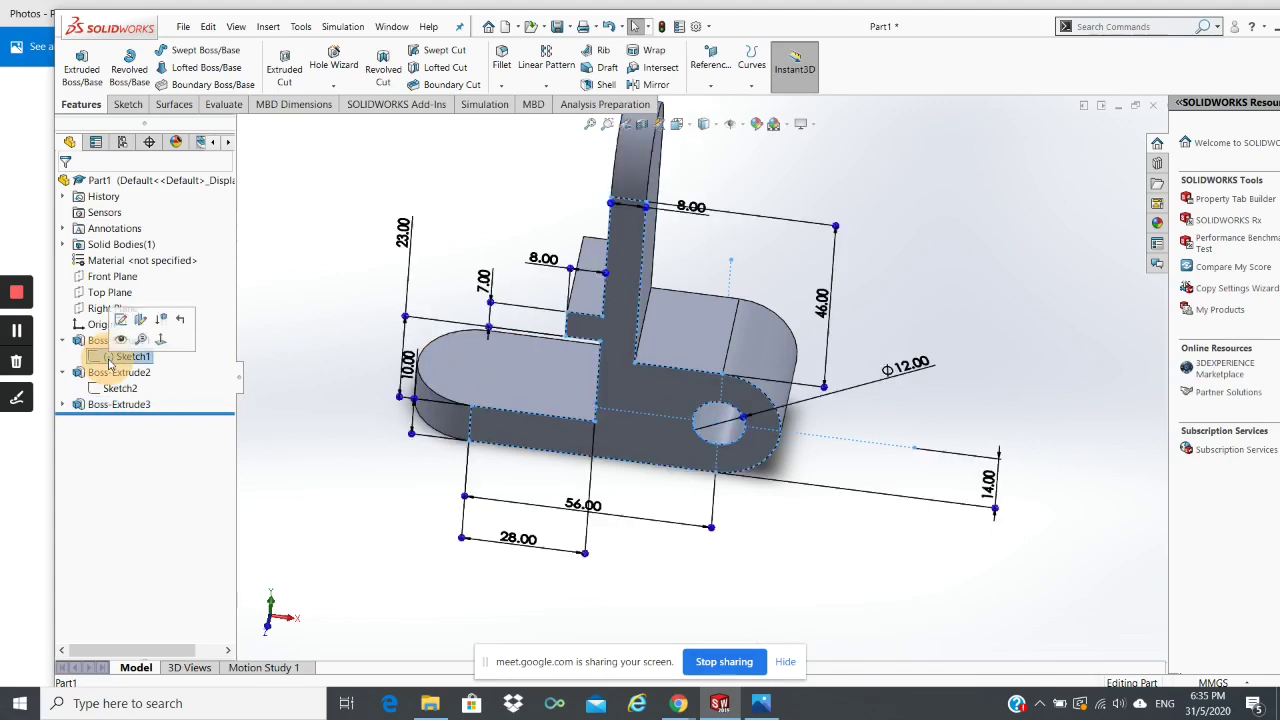
{"action": "right_click", "coordinate": [110, 364]}
{"action": "left_click", "coordinate": [121, 320]}
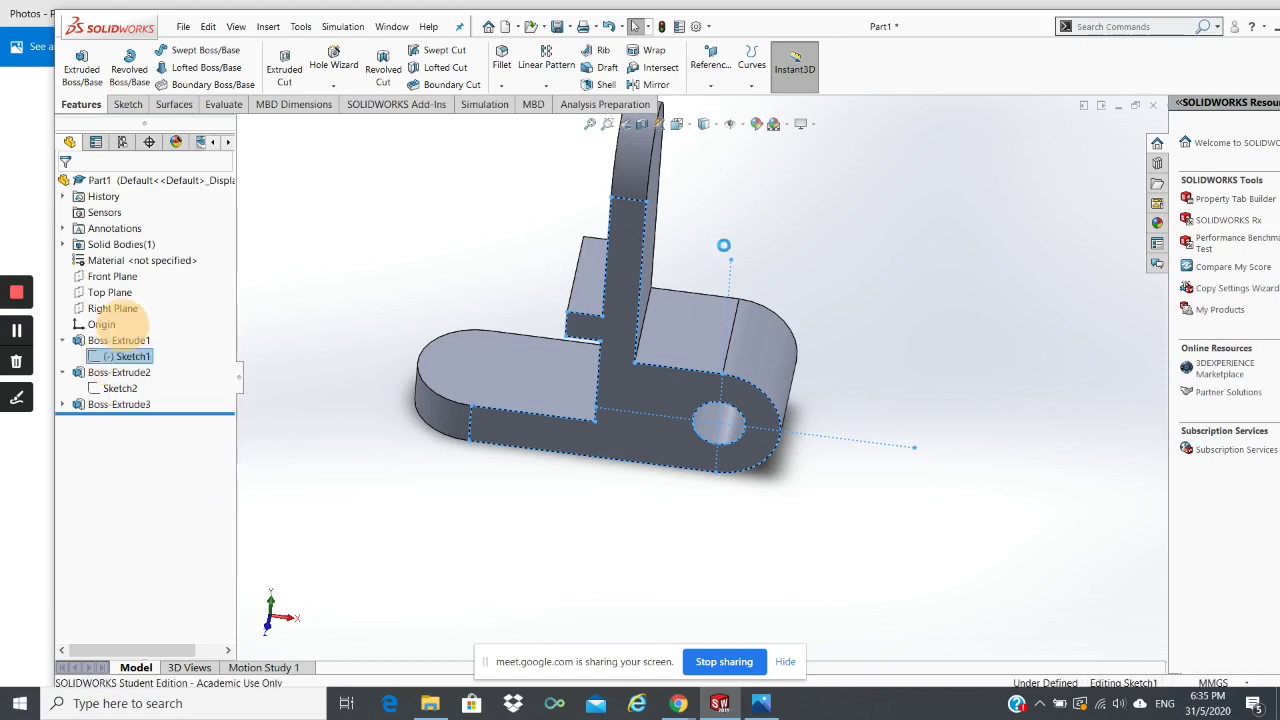
{"action": "key", "text": "space"}
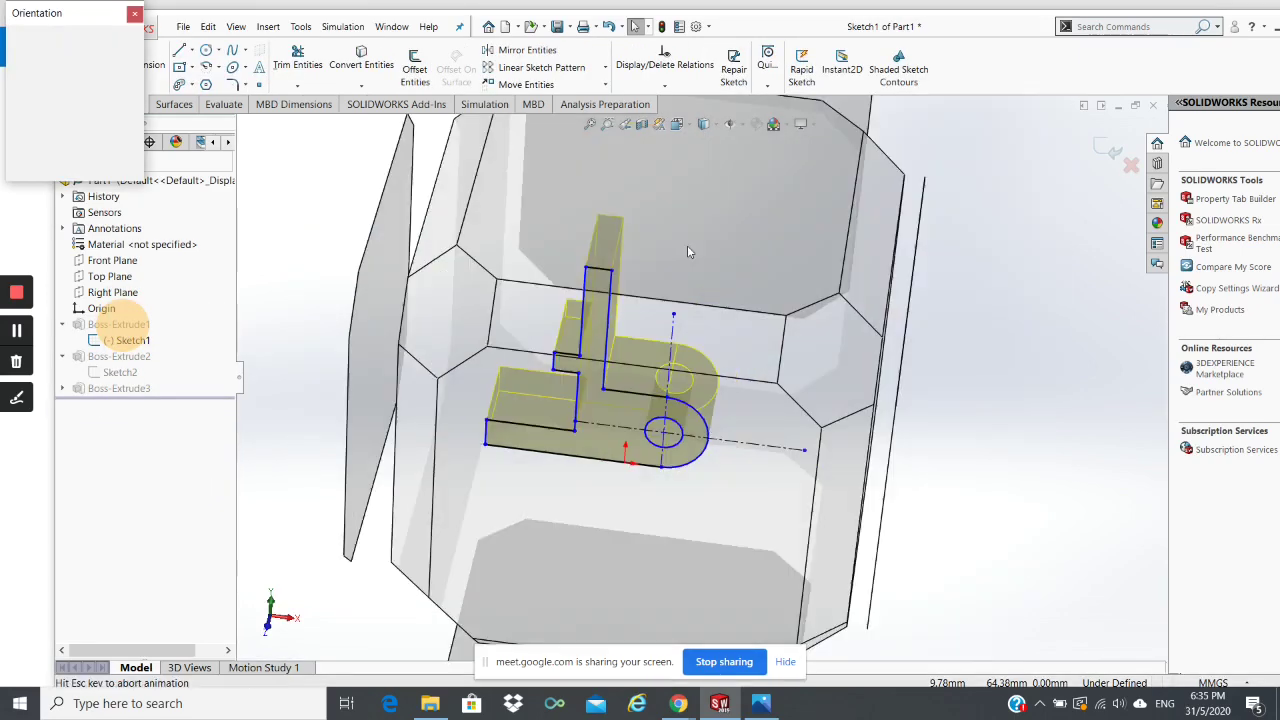
{"action": "left_click", "coordinate": [127, 80]}
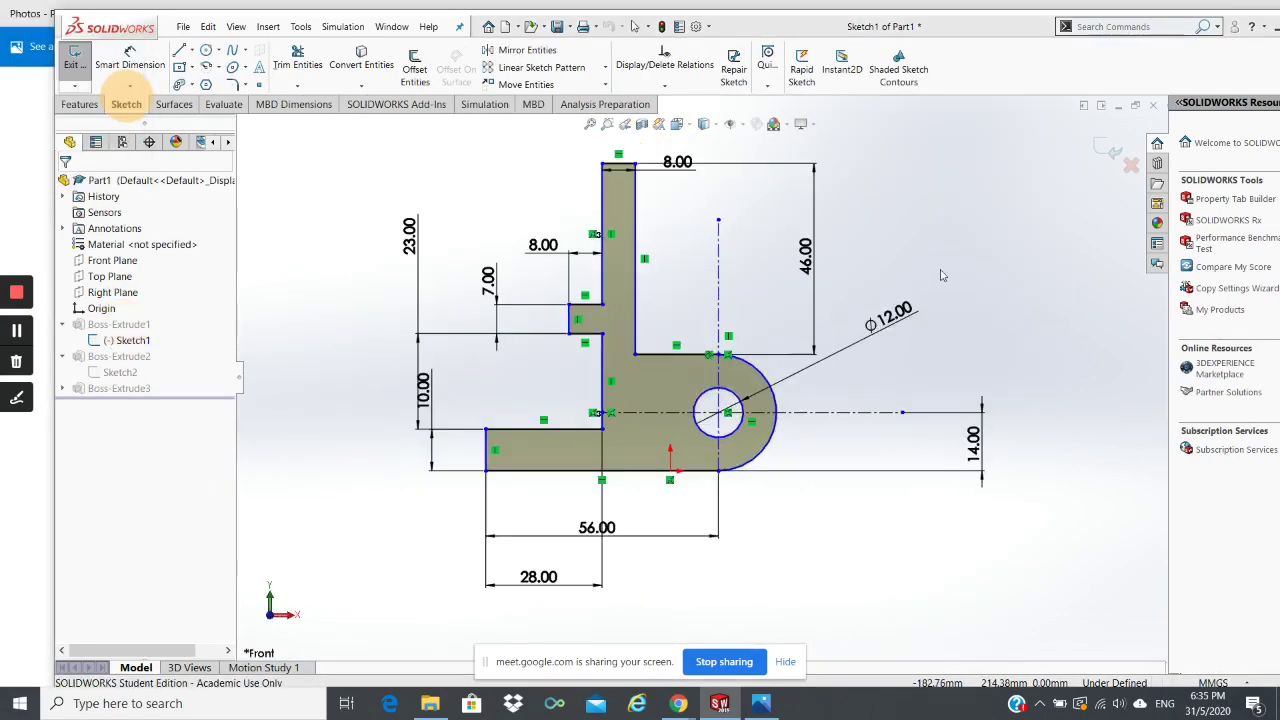
Step: Exit Sketch1, fit the part in view and orbit it to a 3D angle
{"action": "left_click", "coordinate": [1115, 150]}
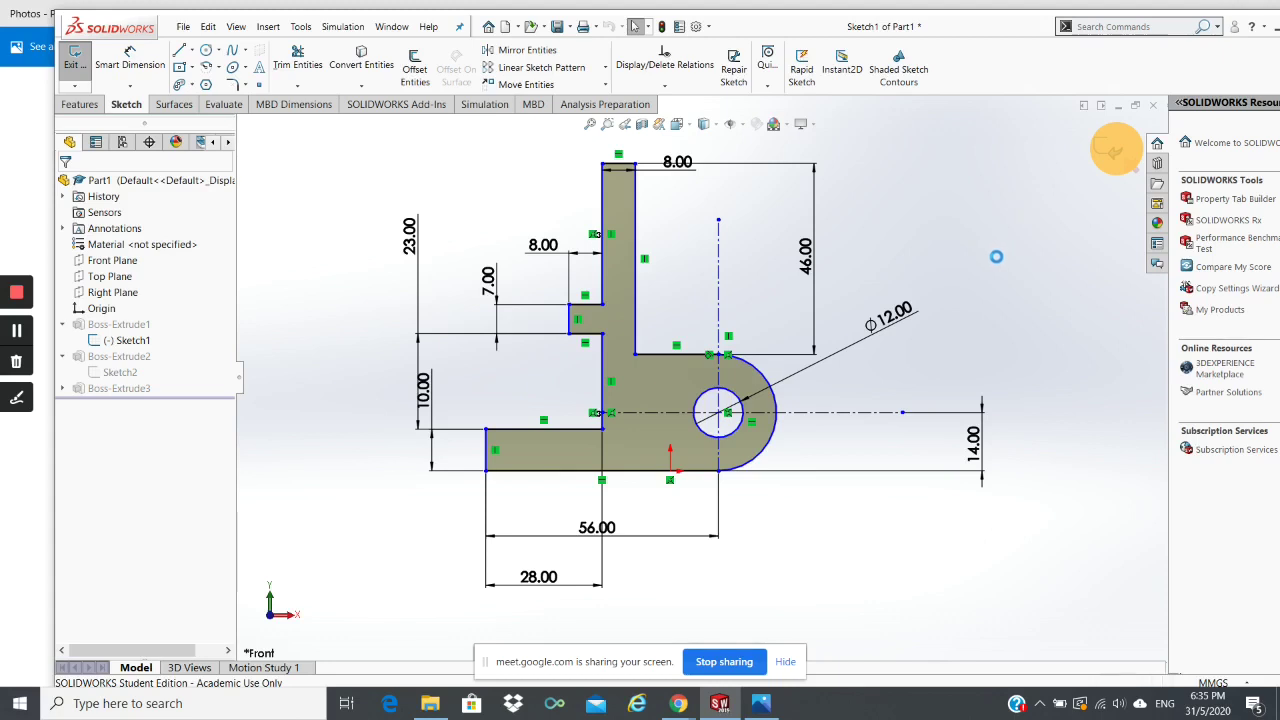
{"action": "left_click", "coordinate": [966, 290]}
{"action": "key", "text": "f"}
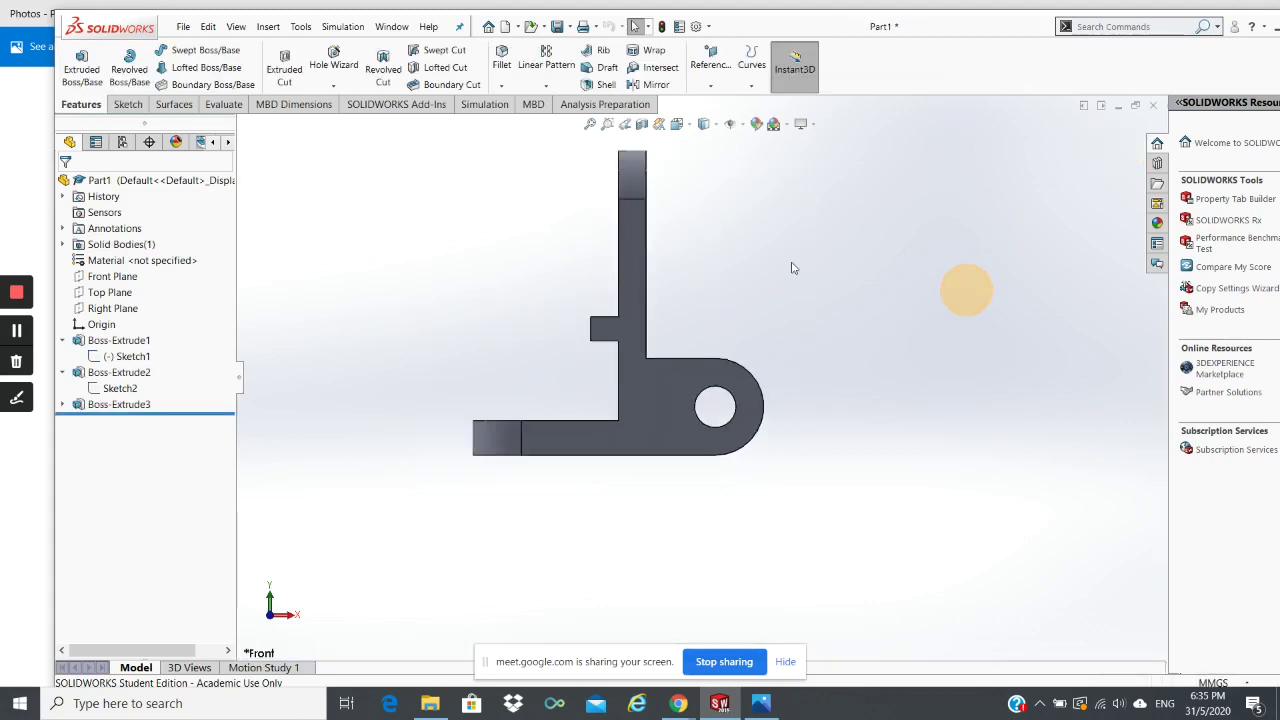
{"action": "middle_click_drag", "start_coordinate": [788, 273], "coordinate": [751, 263]}
{"action": "left_click", "coordinate": [656, 244]}
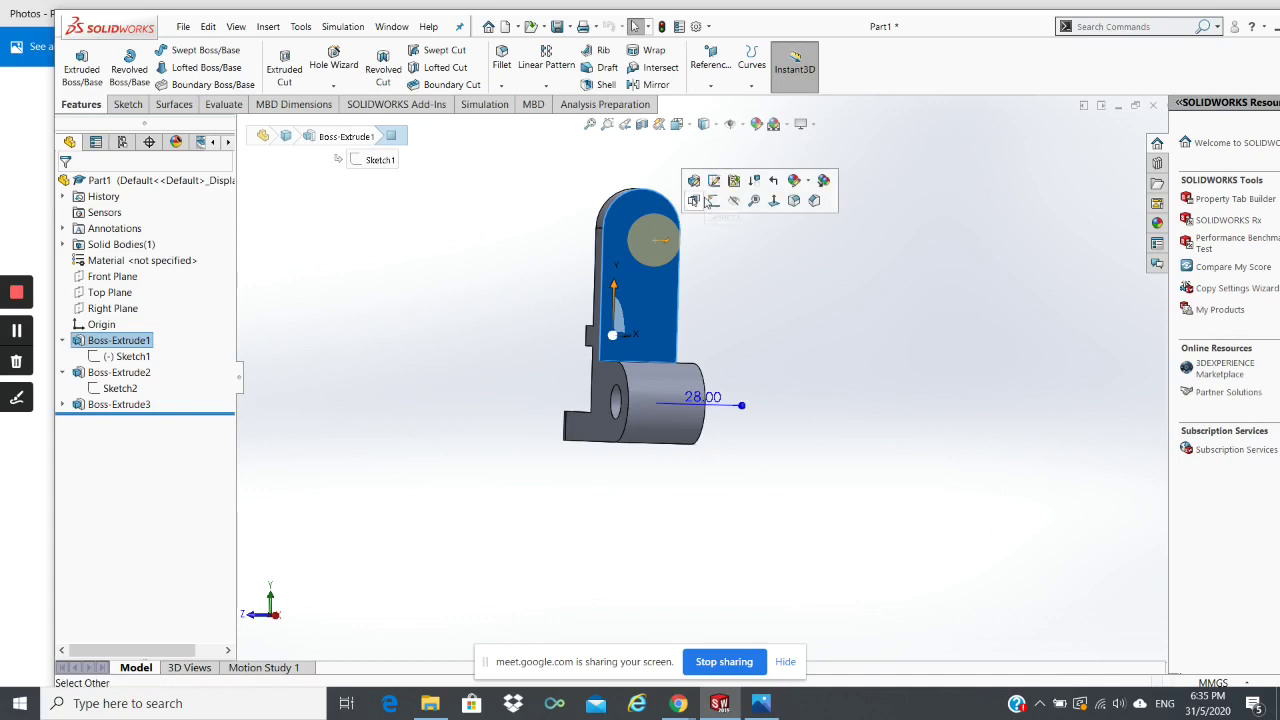
{"action": "left_click", "coordinate": [713, 181]}
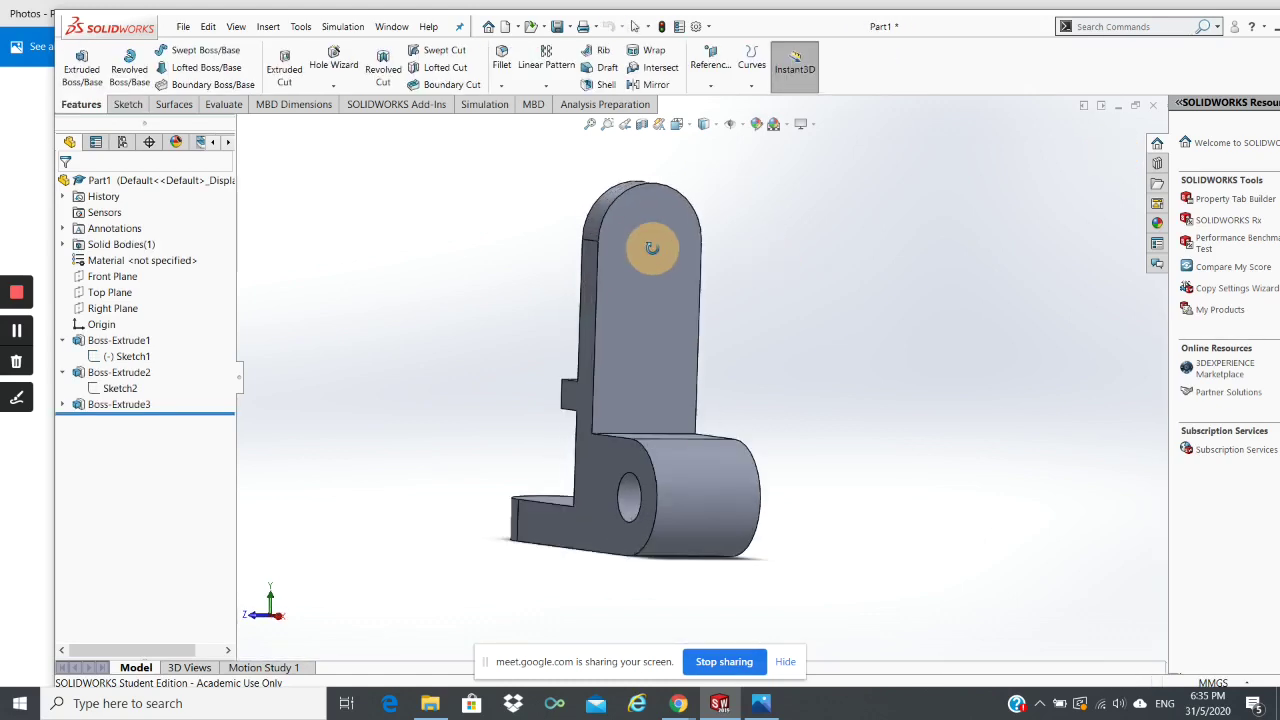
Step: Start a new sketch on the upright's flat front face, viewed normal to it
{"action": "left_click", "coordinate": [660, 218]}
{"action": "right_click", "coordinate": [646, 246]}
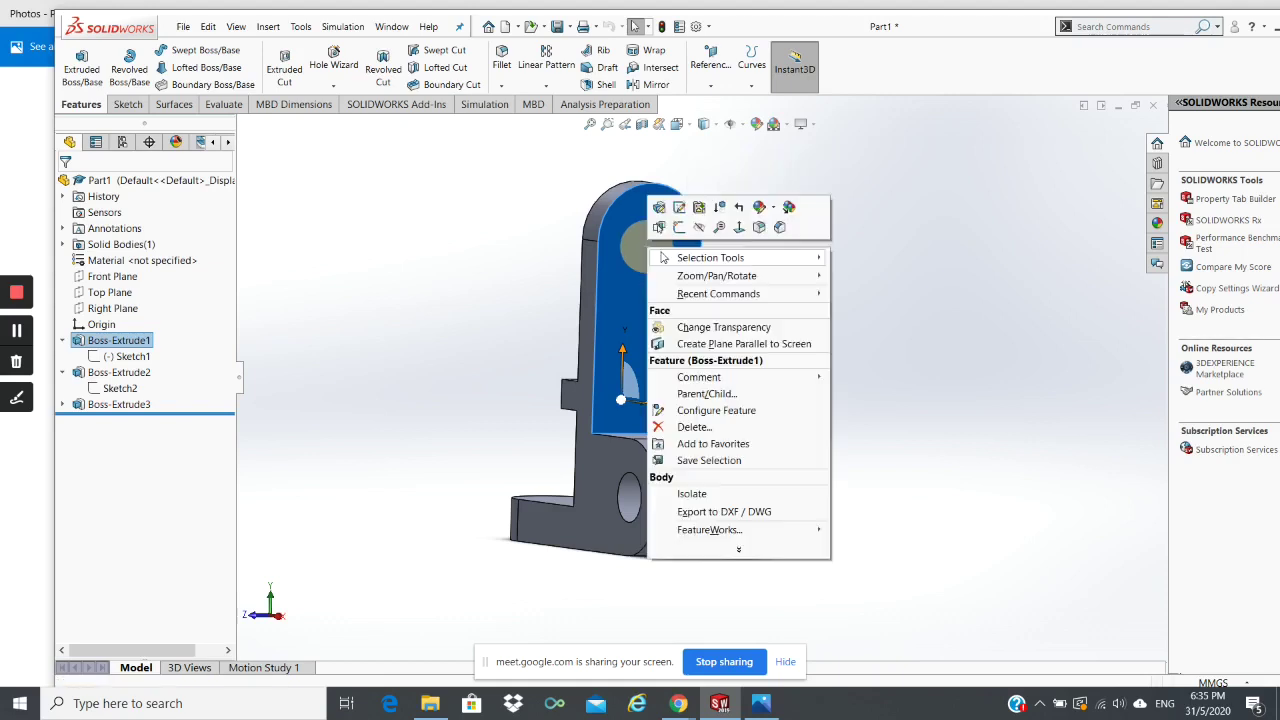
{"action": "left_click", "coordinate": [679, 227]}
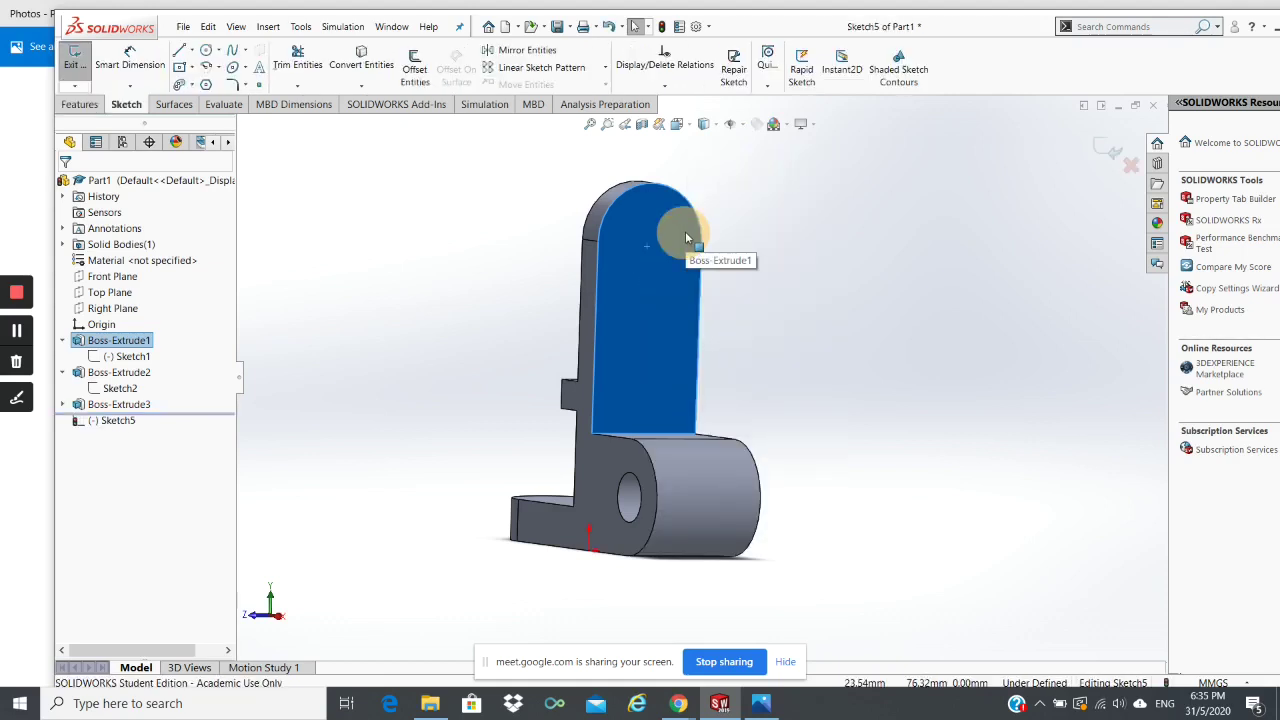
{"action": "key", "text": "space"}
{"action": "left_click", "coordinate": [125, 95]}
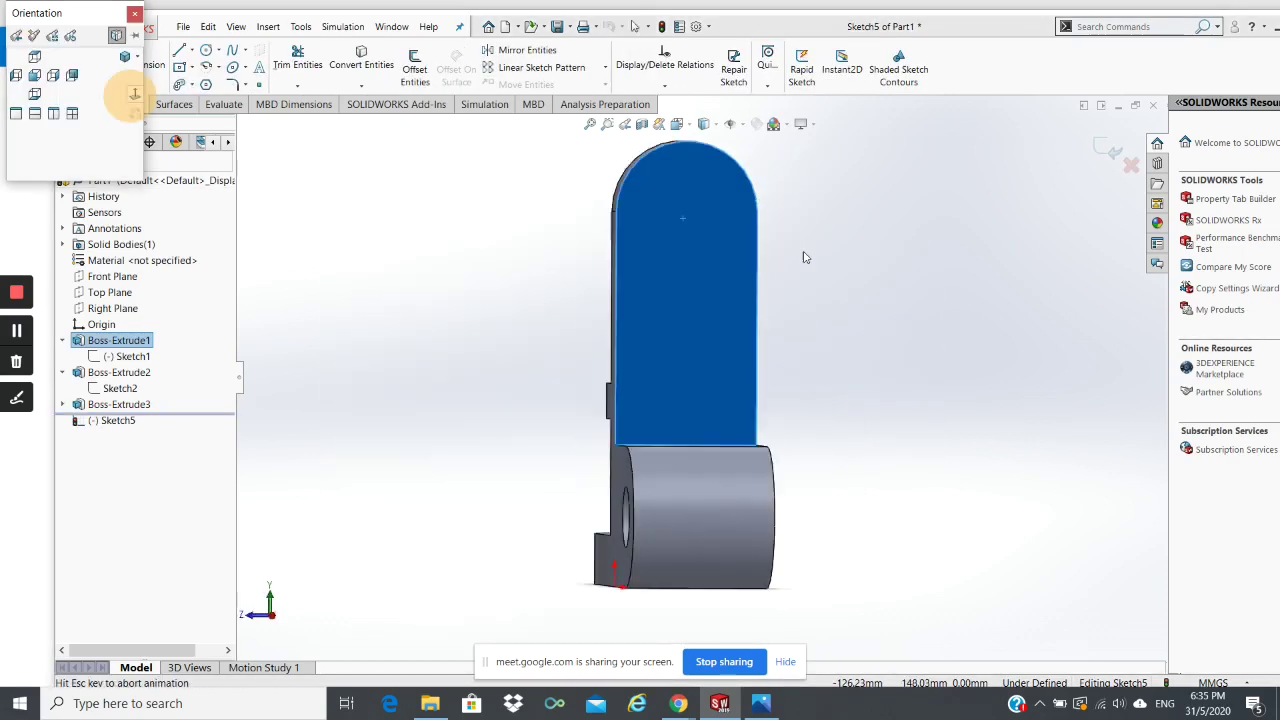
{"action": "left_click", "coordinate": [886, 237]}
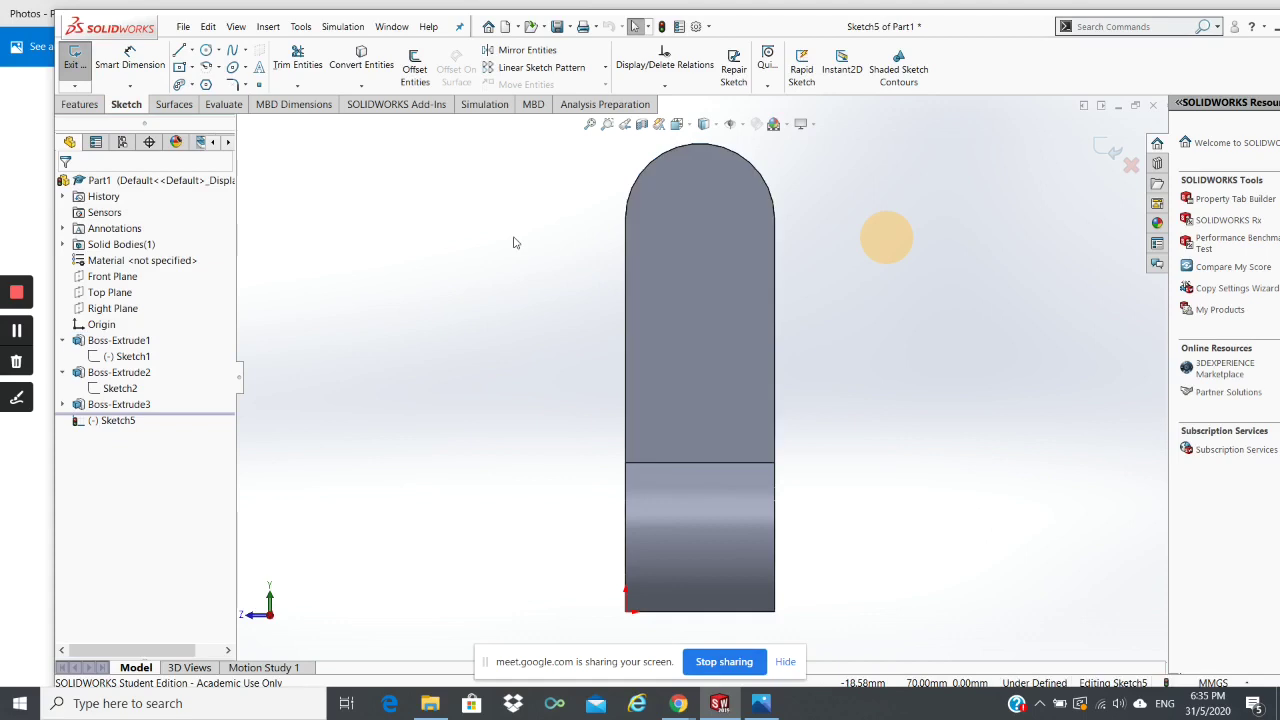
Step: Draw a vertical centerline from the top of the arc to the upright's bottom edge
{"action": "left_click", "coordinate": [191, 50]}
{"action": "left_click", "coordinate": [200, 78]}
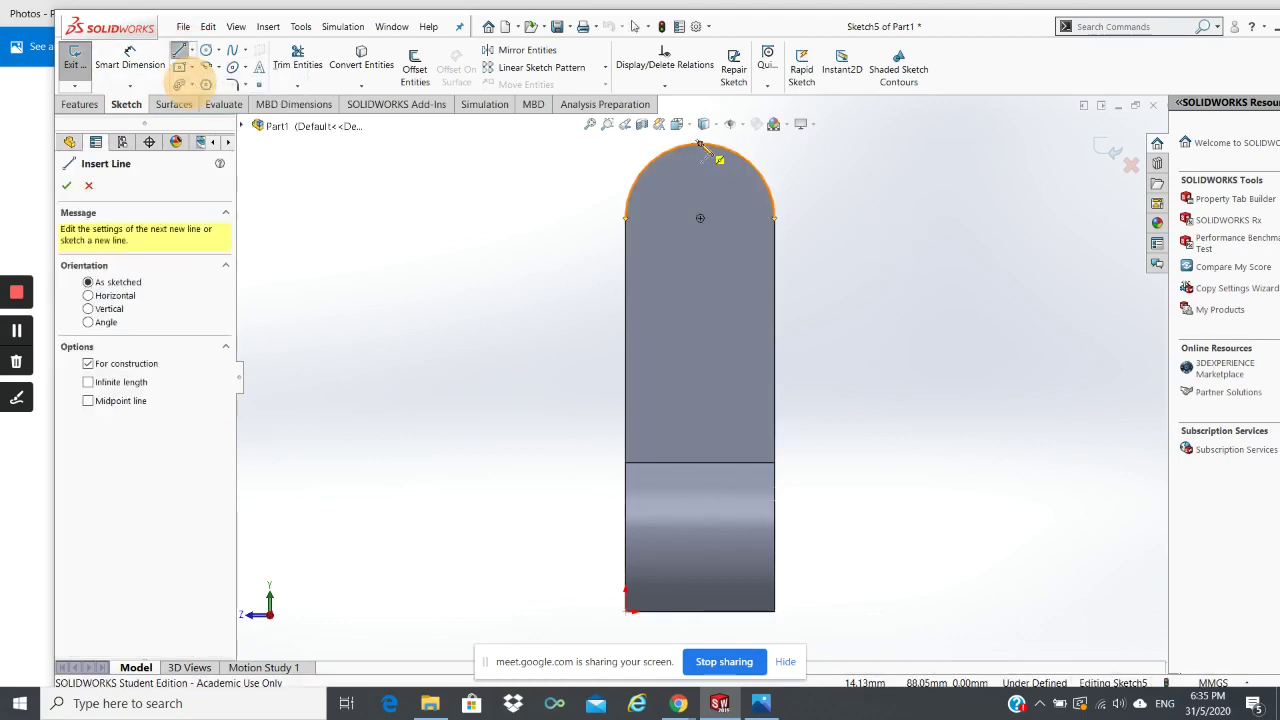
{"action": "left_click", "coordinate": [700, 145]}
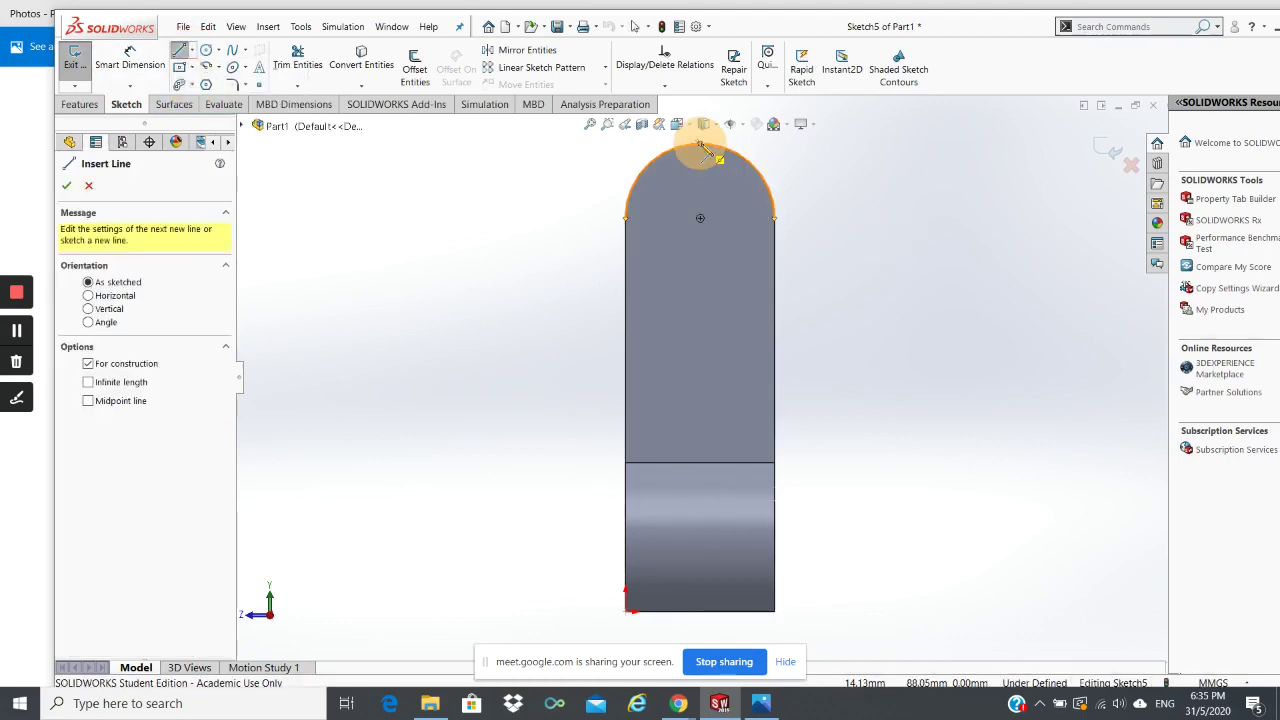
{"action": "left_click", "coordinate": [702, 465]}
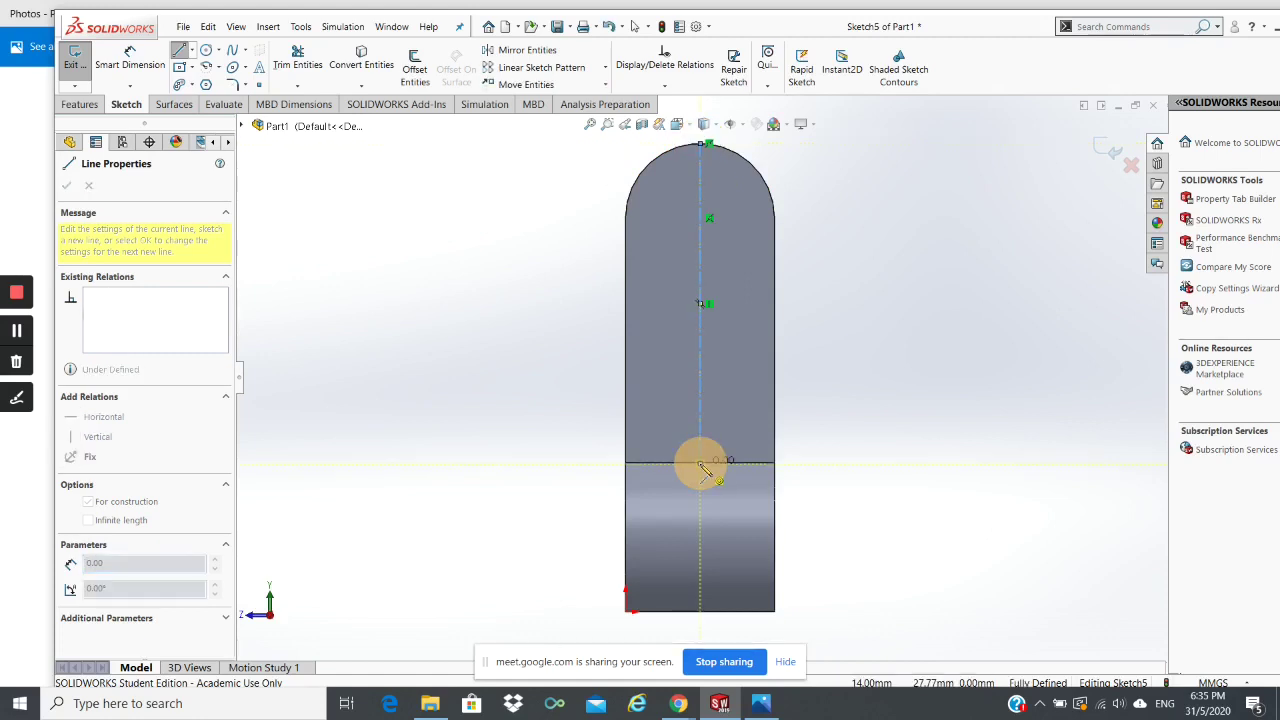
{"action": "key", "text": "Escape"}
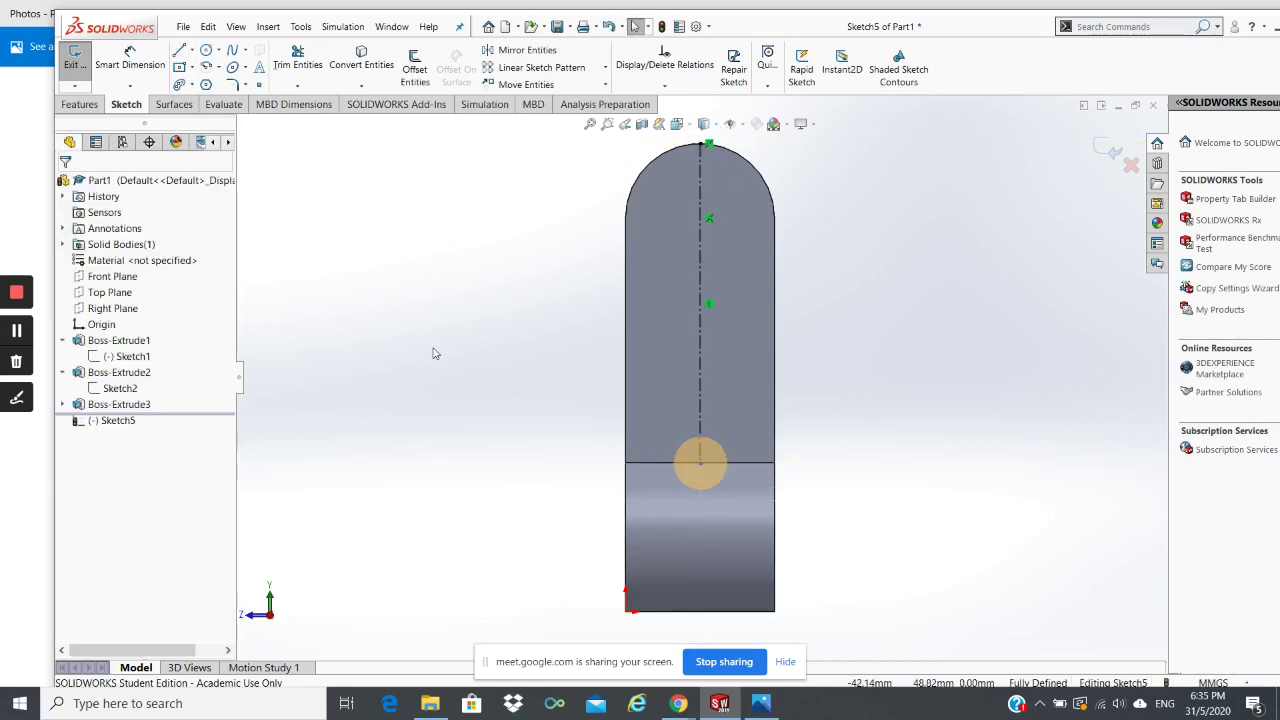
Step: Draw two horizontal centerlines across the face, one between the arc's ends and one lower down
{"action": "left_click", "coordinate": [193, 50]}
{"action": "left_click", "coordinate": [200, 83]}
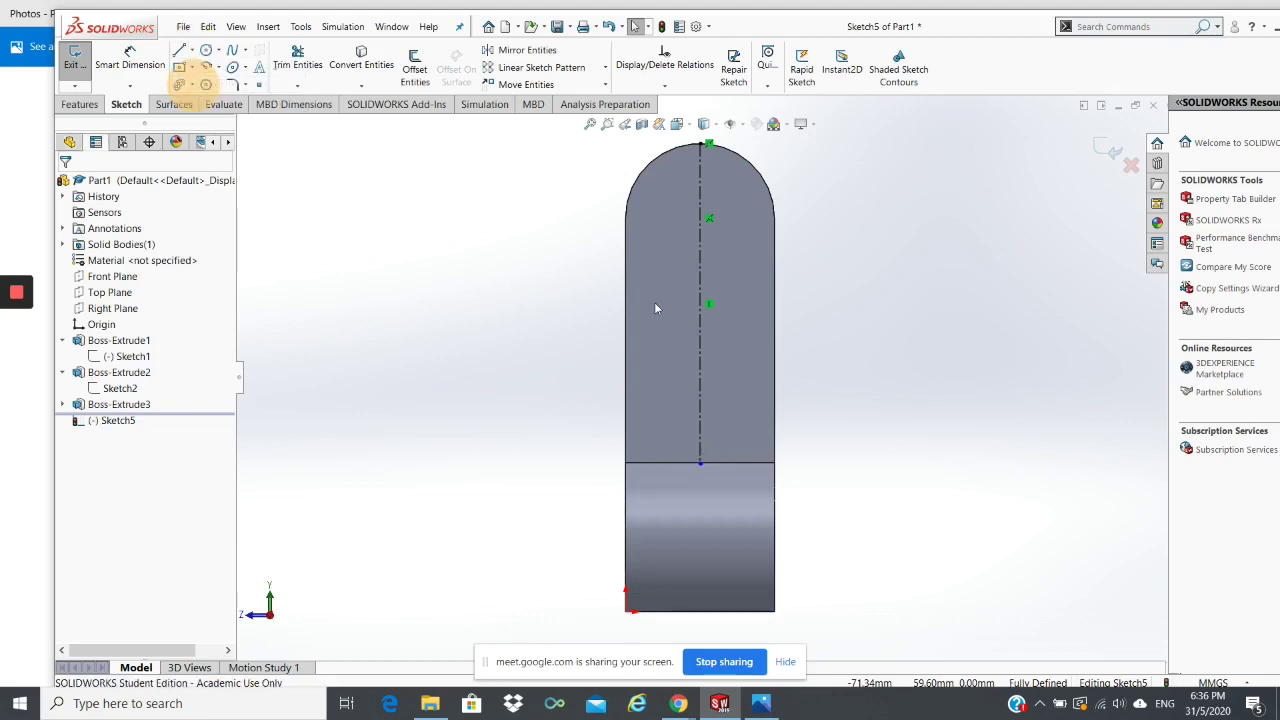
{"action": "left_click", "coordinate": [626, 217]}
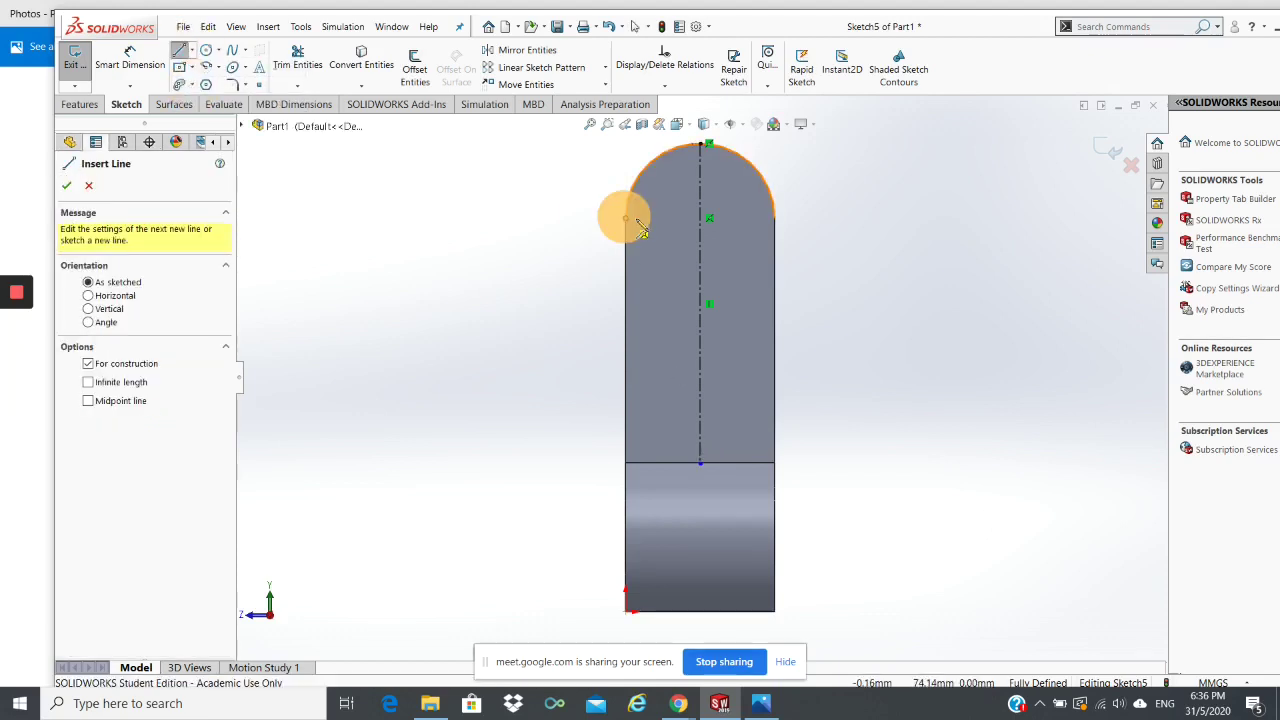
{"action": "left_click", "coordinate": [775, 218]}
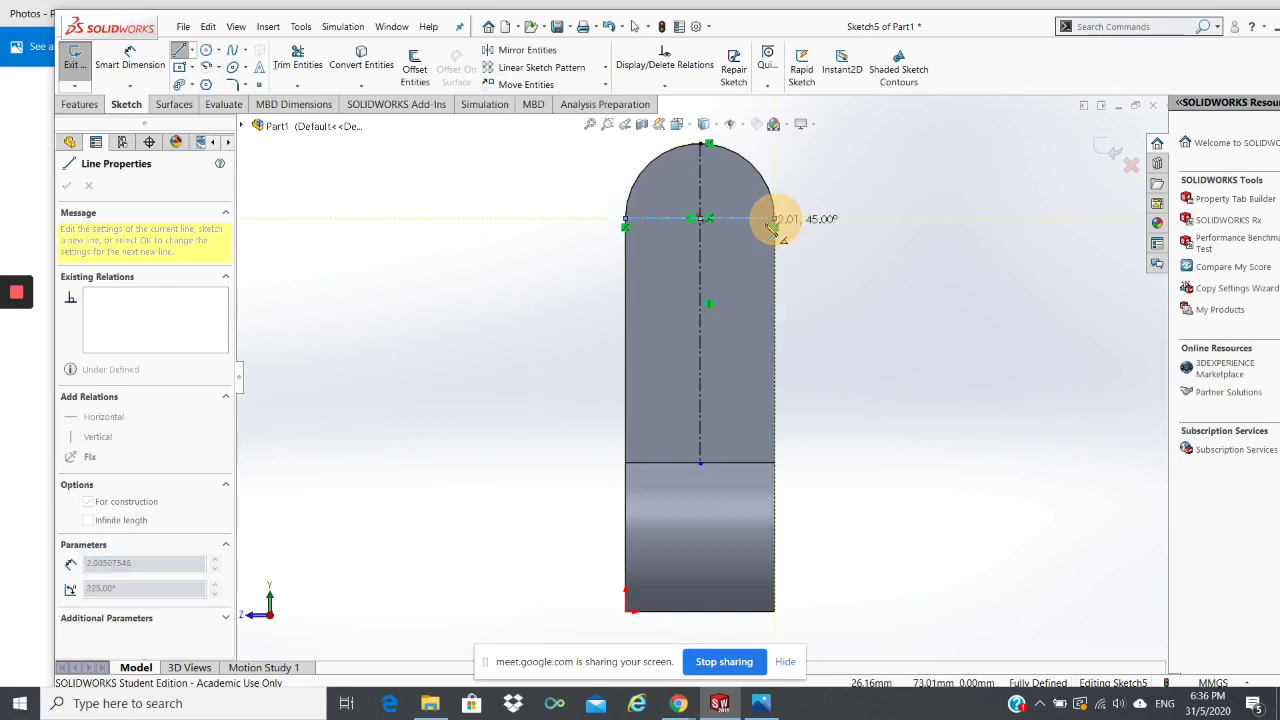
{"action": "key", "text": "Escape"}
{"action": "key", "text": "Escape"}
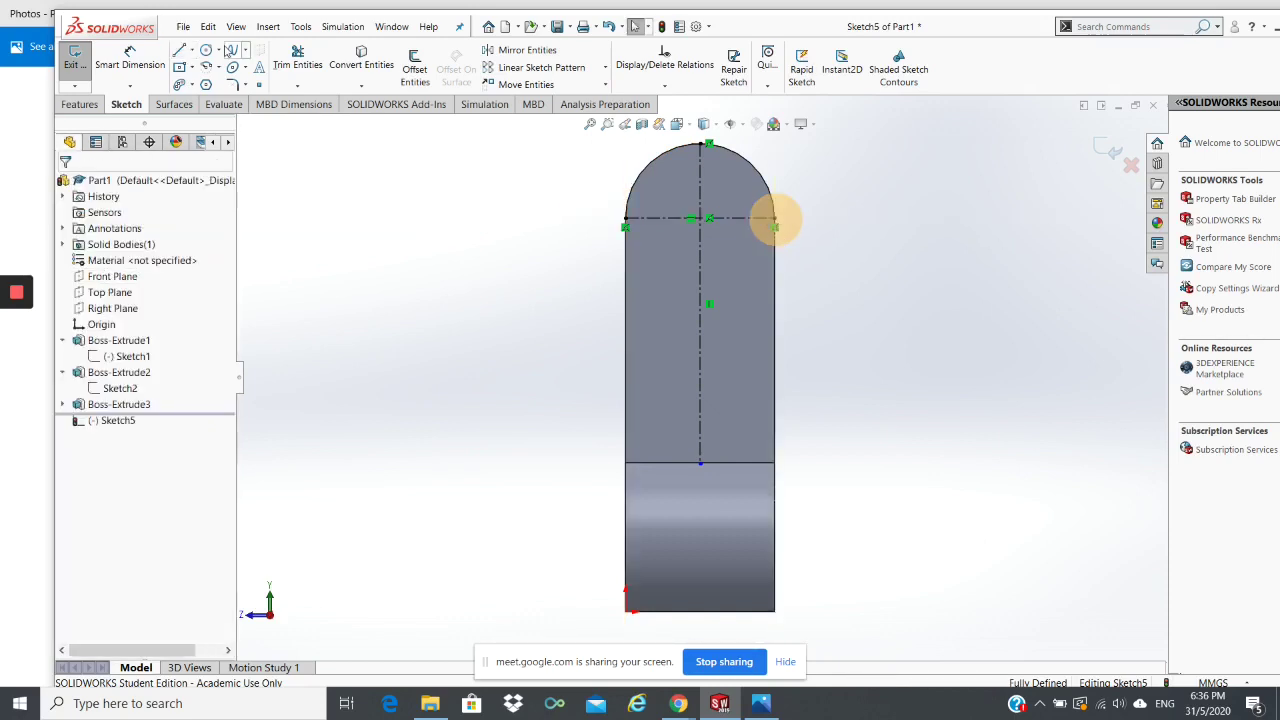
{"action": "left_click", "coordinate": [192, 50]}
{"action": "left_click", "coordinate": [200, 80]}
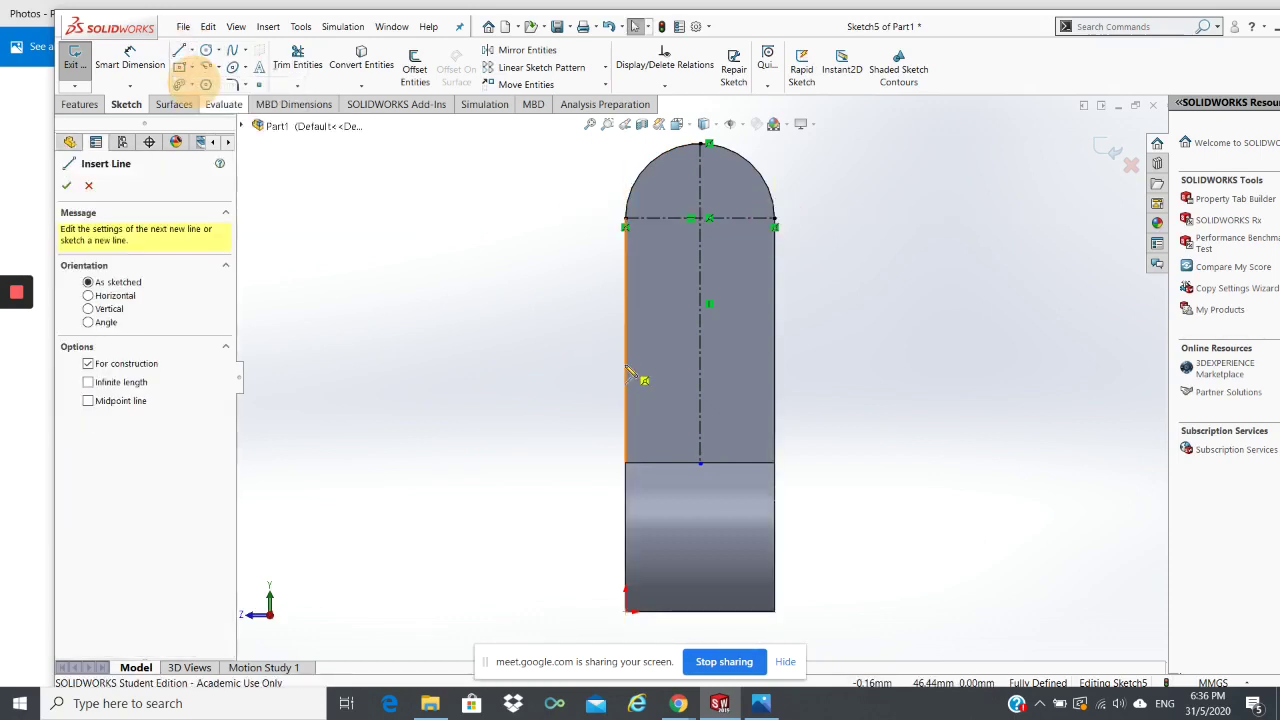
{"action": "left_click", "coordinate": [626, 363]}
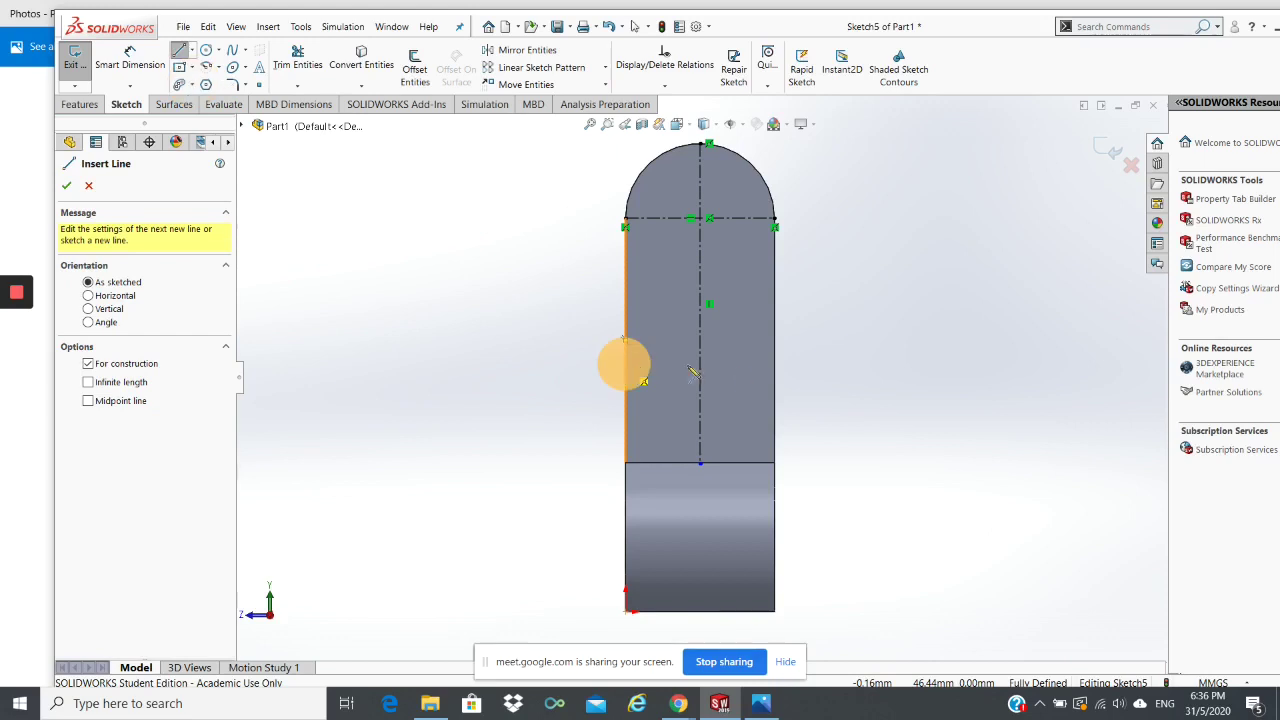
{"action": "left_click", "coordinate": [777, 365]}
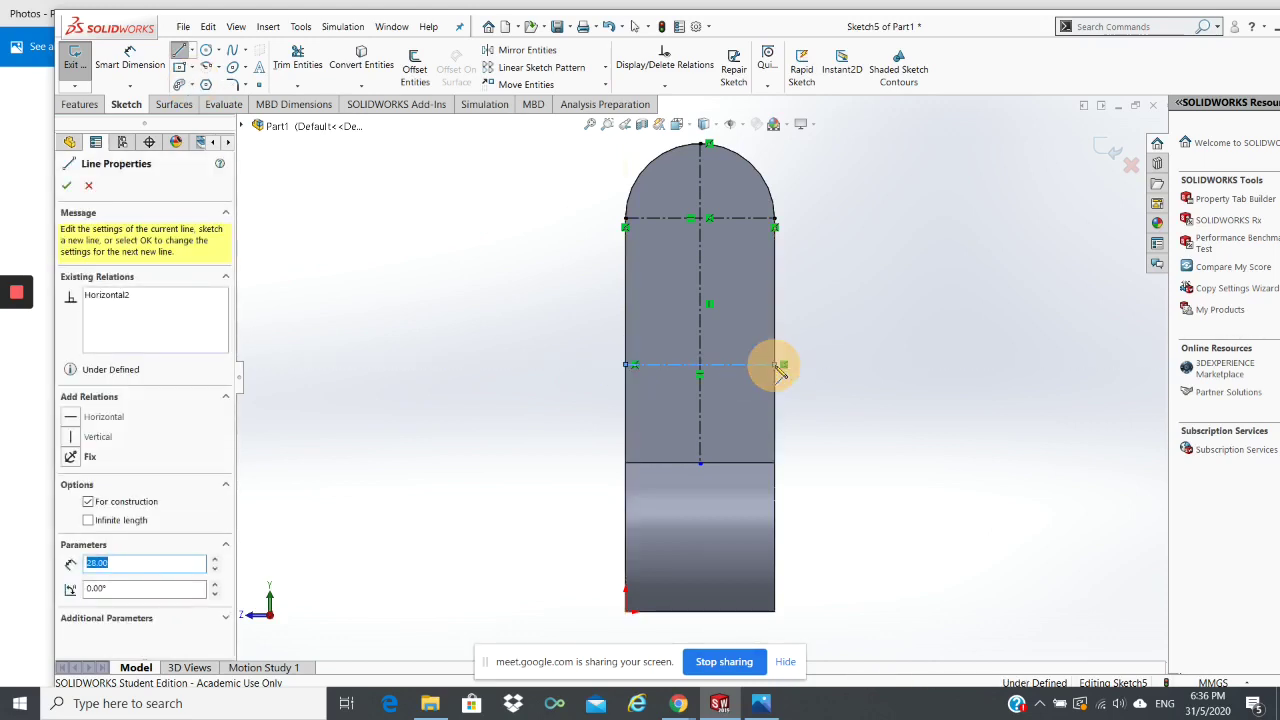
{"action": "key", "text": "Escape"}
{"action": "key", "text": "alt+Tab"}
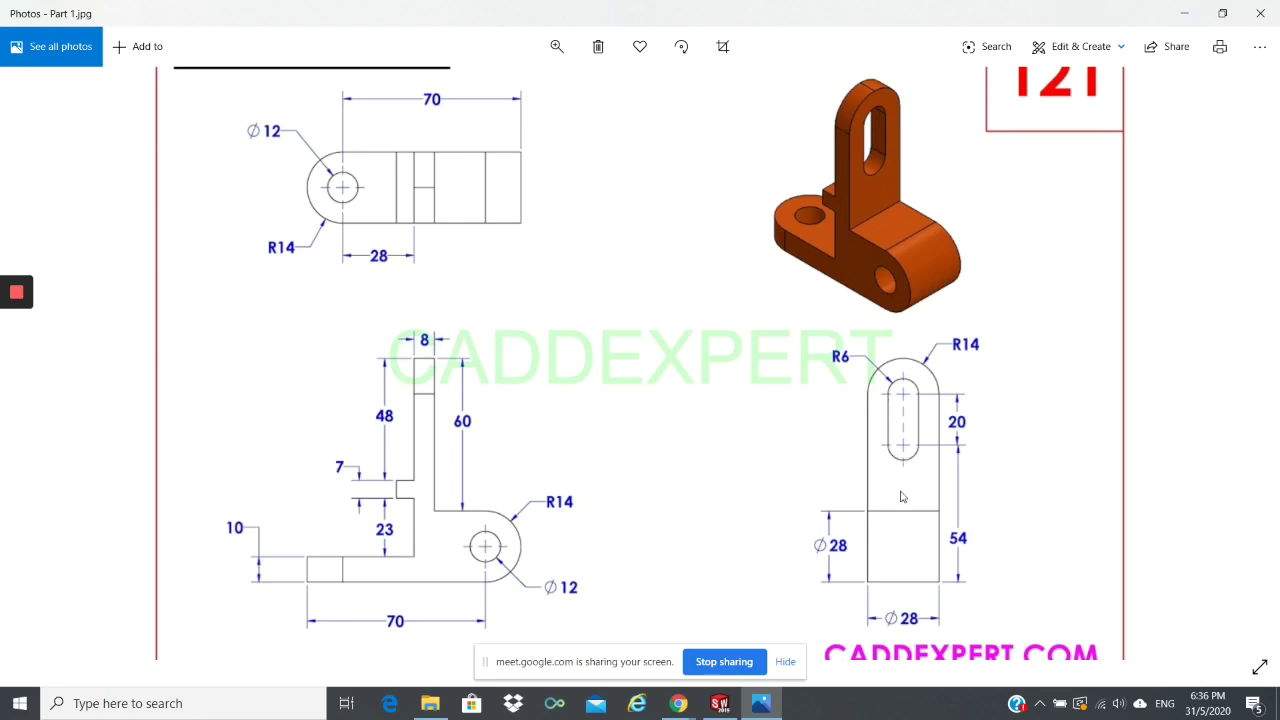
{"action": "left_click", "coordinate": [722, 704]}
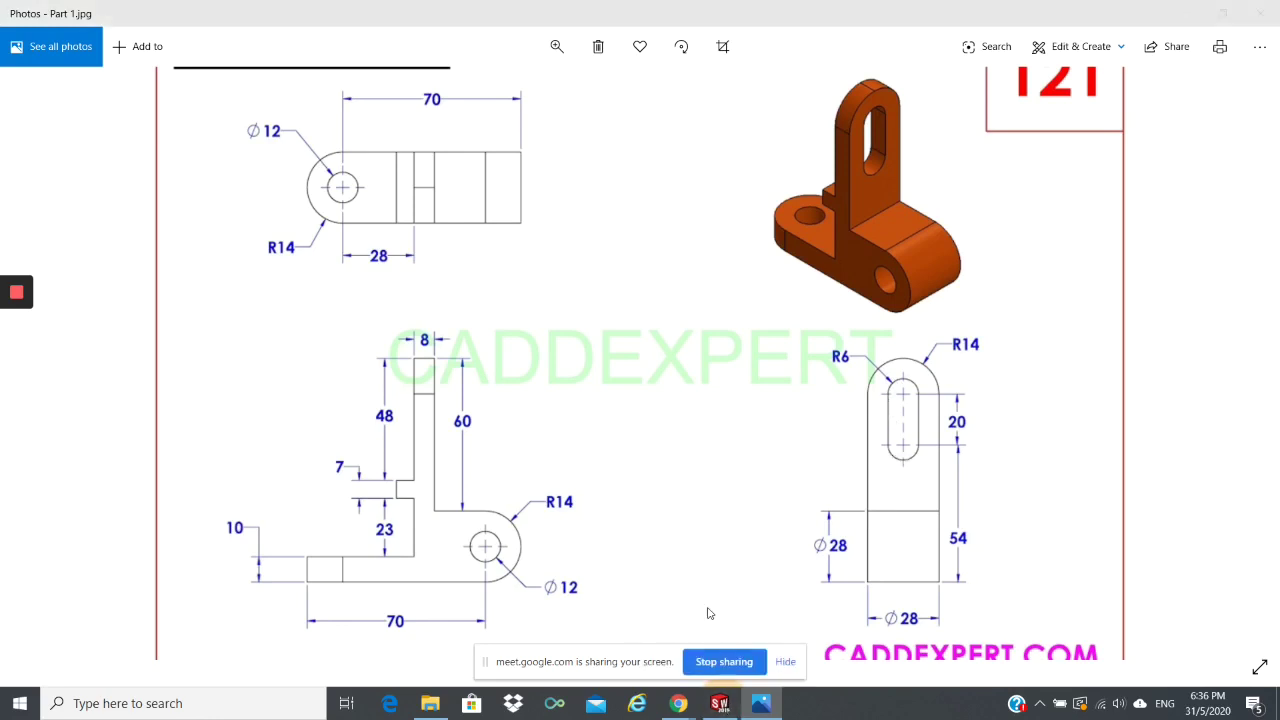
{"action": "left_click", "coordinate": [722, 705]}
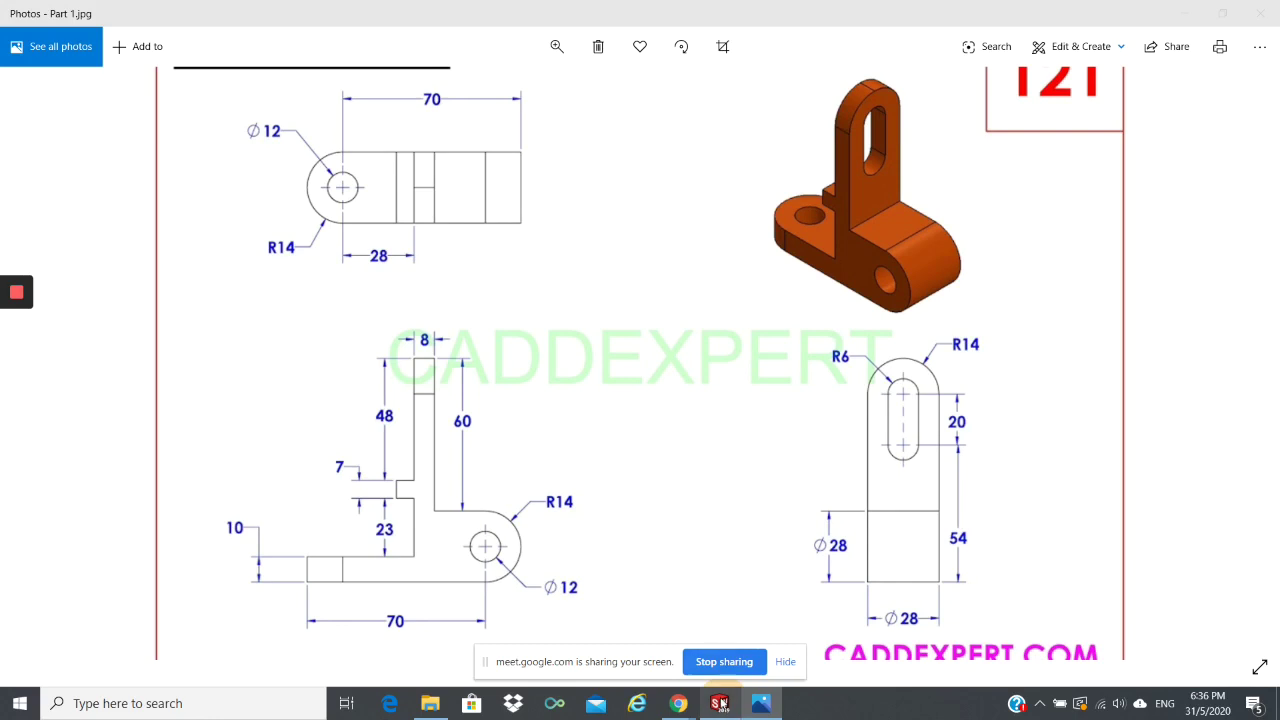
{"action": "left_click", "coordinate": [722, 705]}
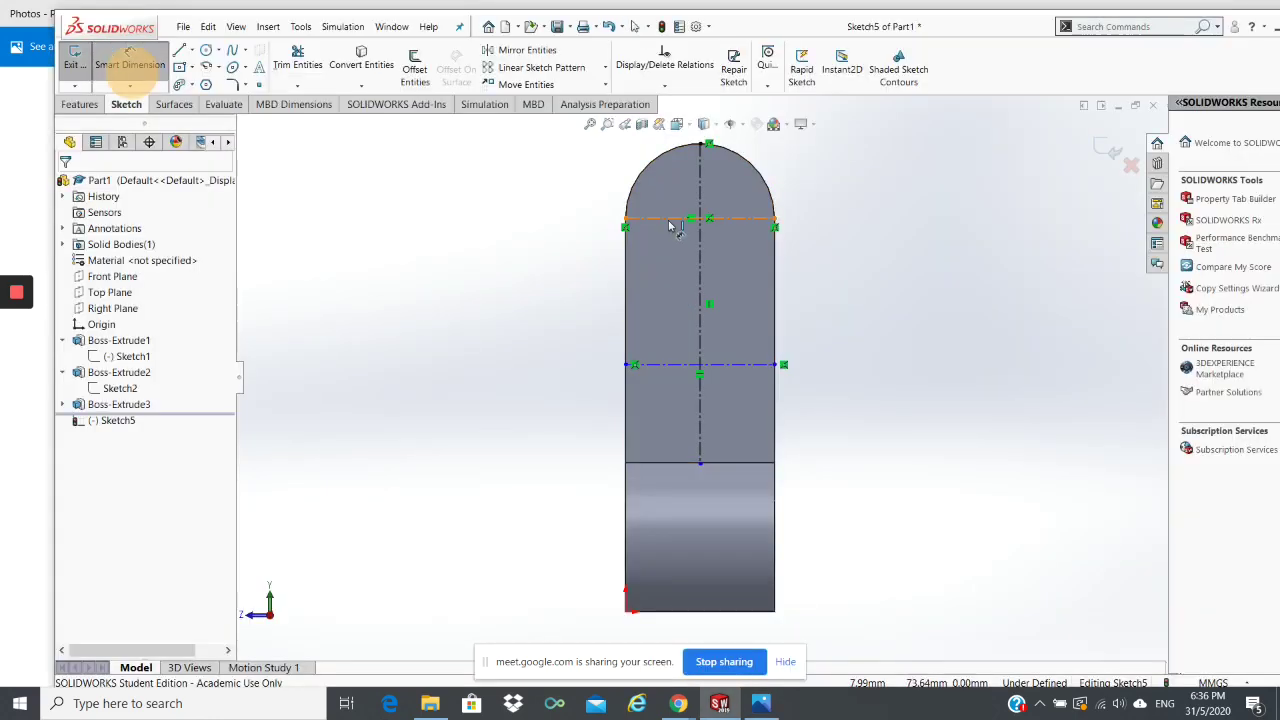
Step: Dimension the horizontal centerline spacing to 20 mm, then admit the waiting participant in Google Meet
{"action": "left_click", "coordinate": [667, 219]}
{"action": "left_click", "coordinate": [682, 365]}
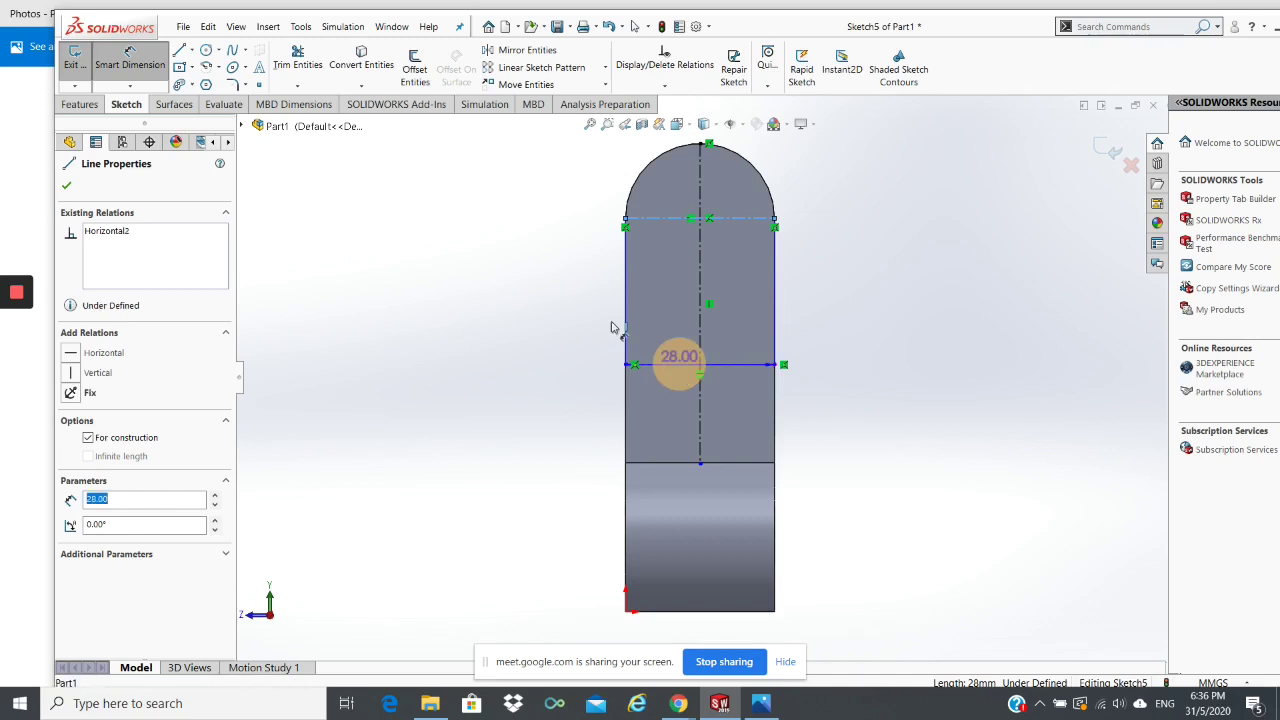
{"action": "left_click", "coordinate": [590, 288]}
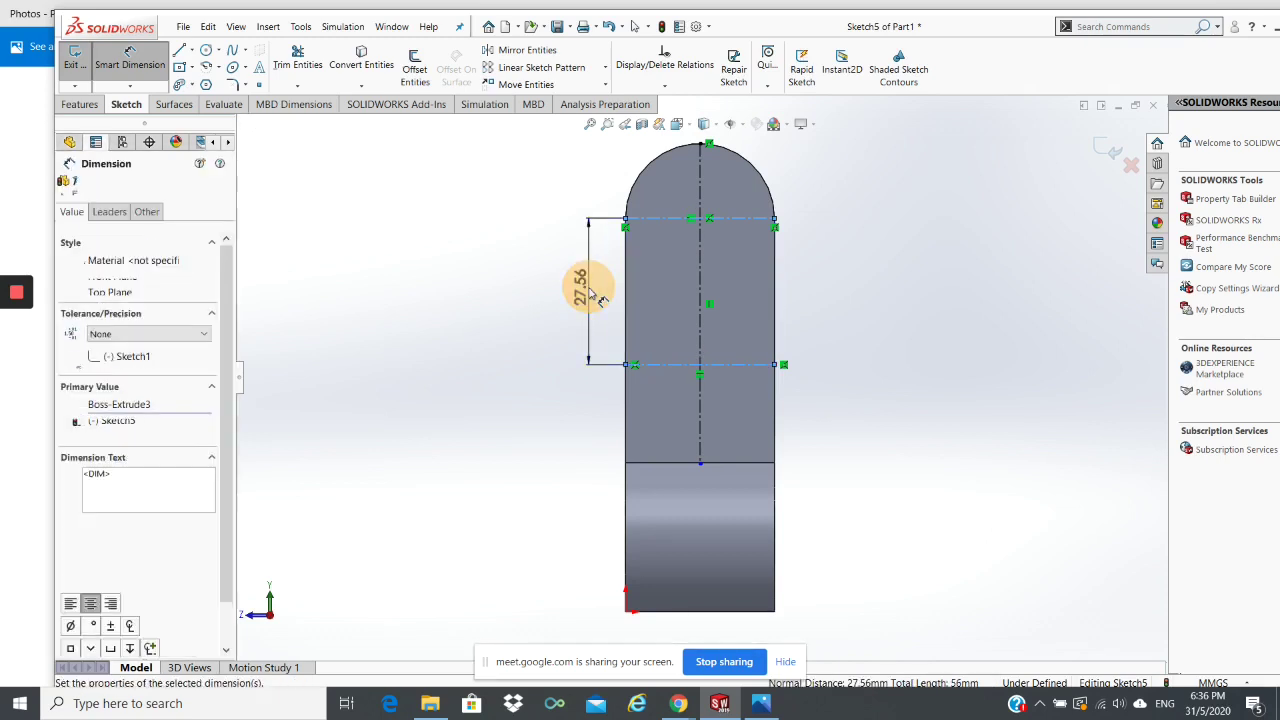
{"action": "type", "text": "30"}
{"action": "key", "text": "Return"}
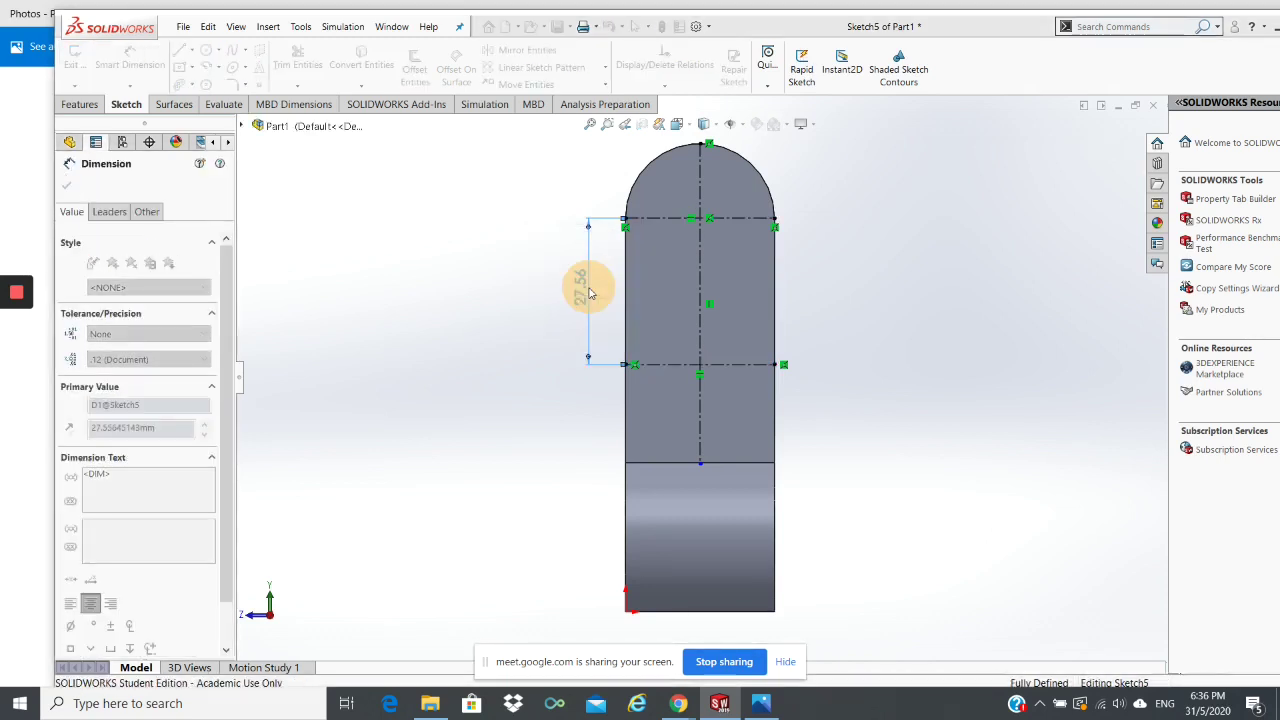
{"action": "mouse_move", "coordinate": [678, 703]}
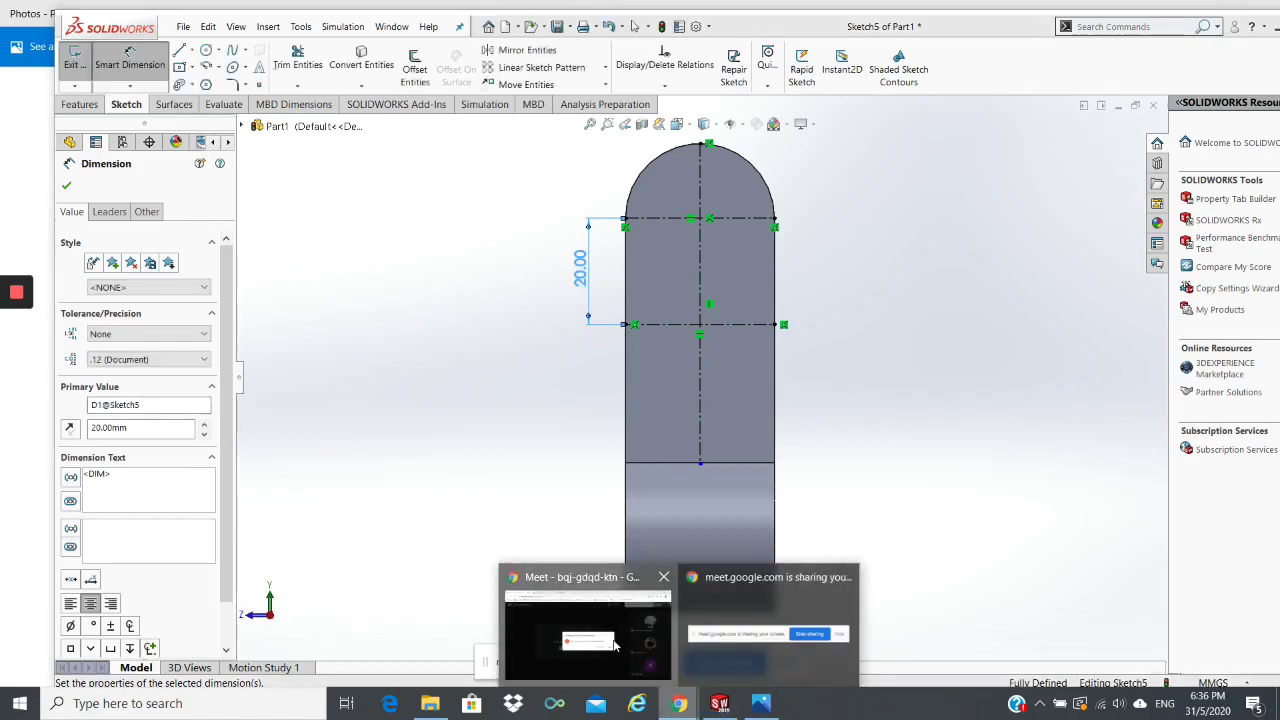
{"action": "left_click", "coordinate": [585, 600]}
{"action": "left_click", "coordinate": [818, 433]}
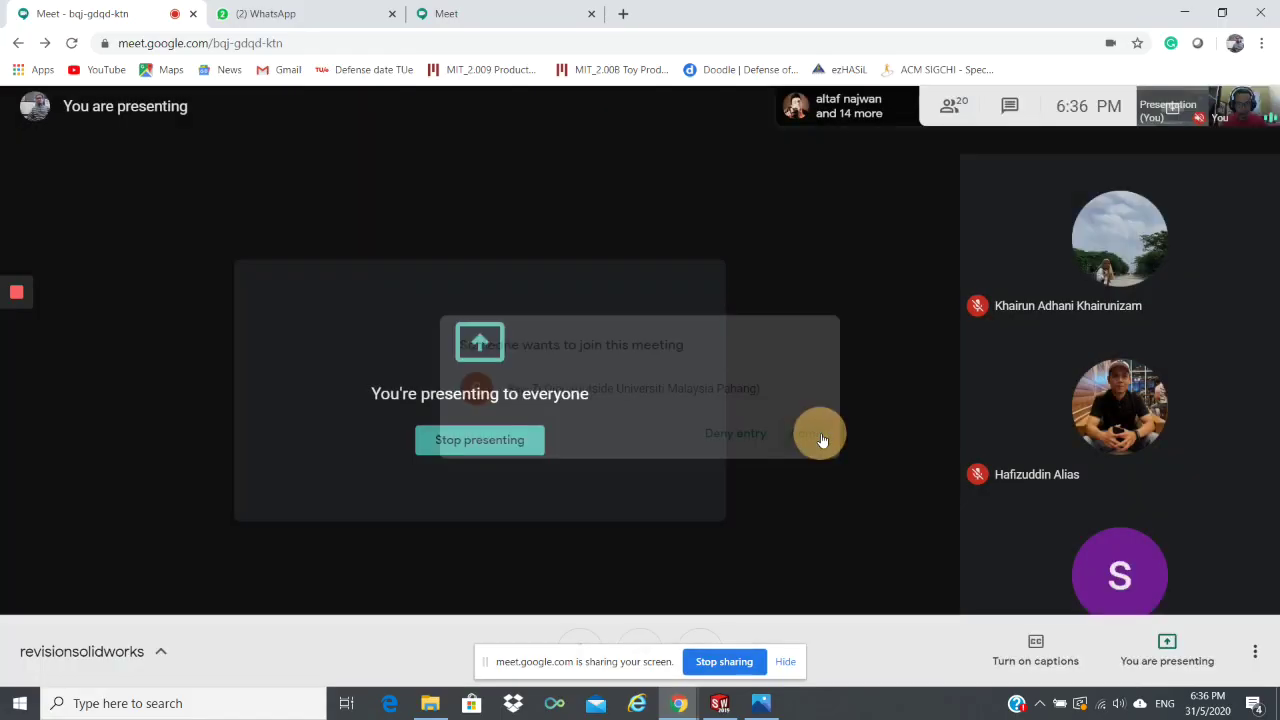
Step: Open the Google Meet chat panel and return to the SOLIDWORKS sketch
{"action": "left_click", "coordinate": [1010, 106]}
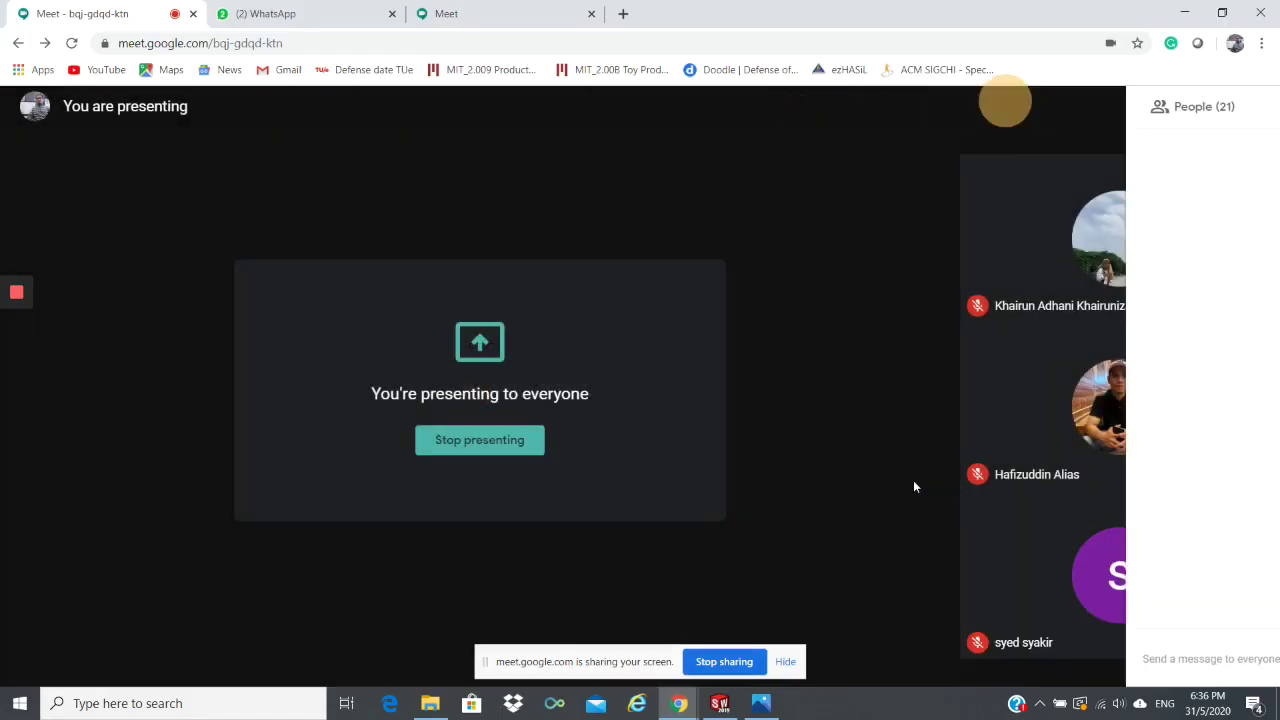
{"action": "left_click", "coordinate": [713, 706]}
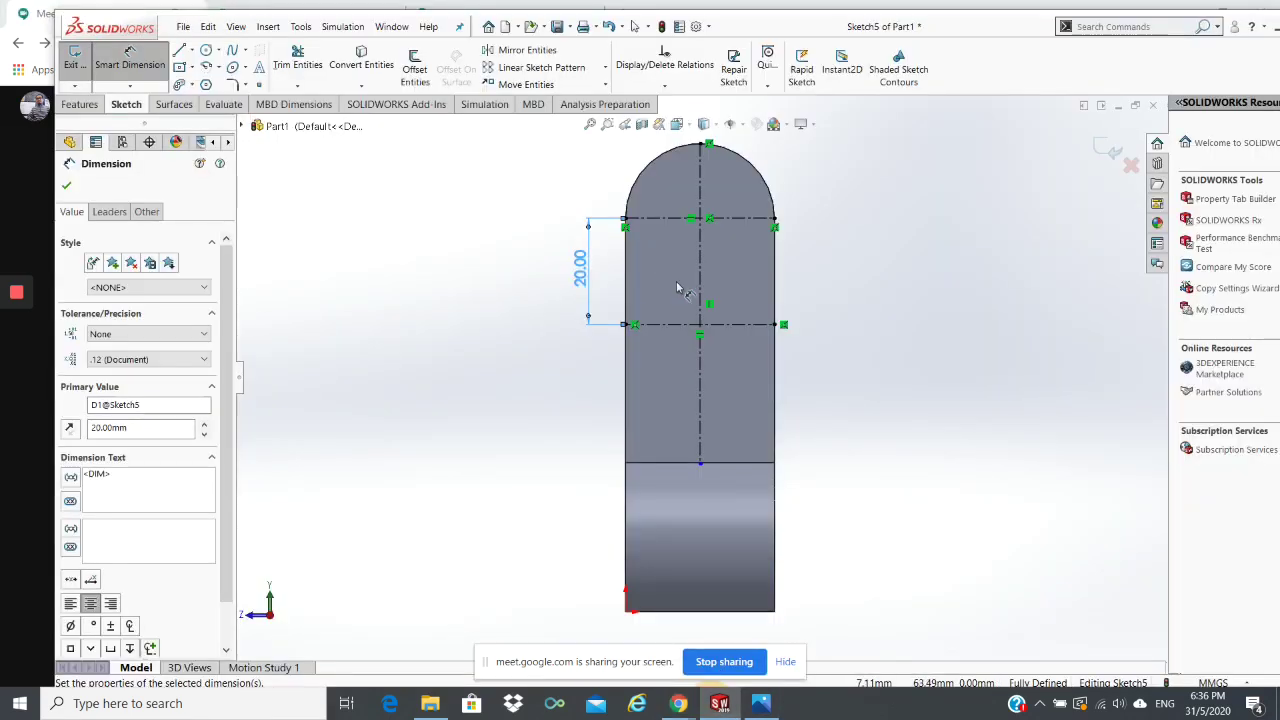
Step: Draw a 6 mm radius centre-point arc at the upper centerline intersection
{"action": "left_click", "coordinate": [207, 67]}
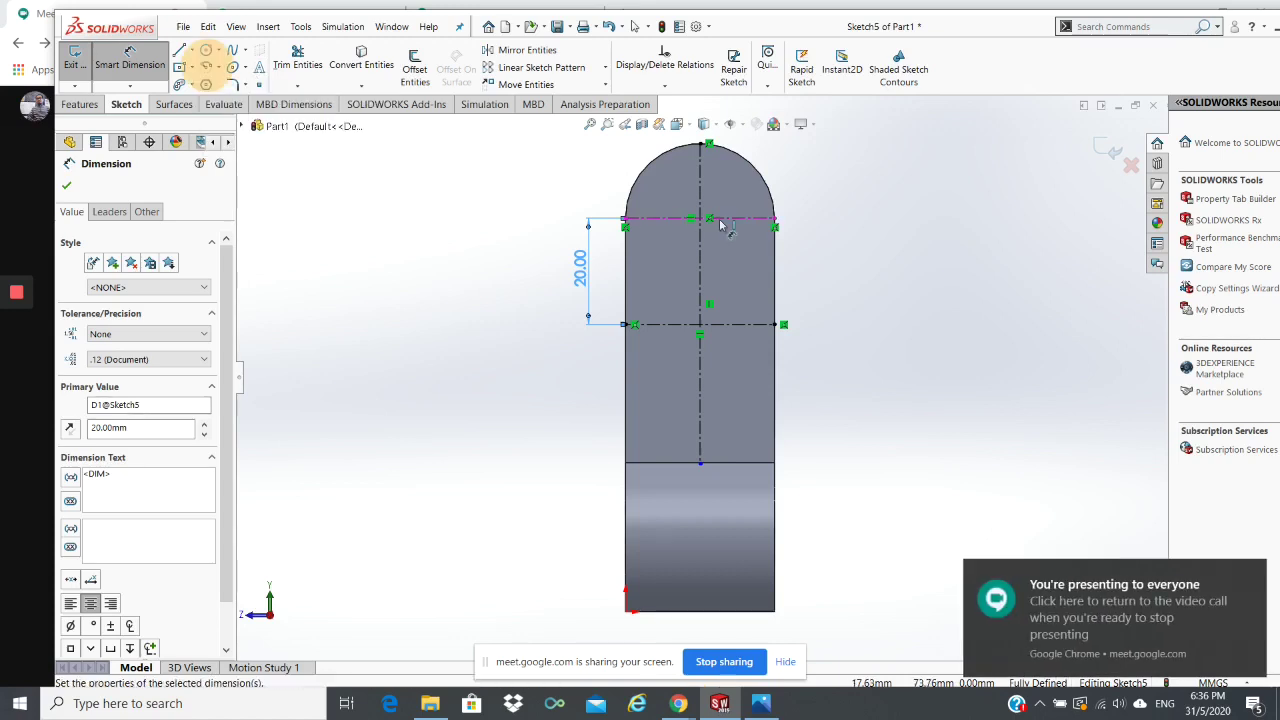
{"action": "scroll", "coordinate": [700, 228], "scroll_direction": "down", "scroll_amount": 2}
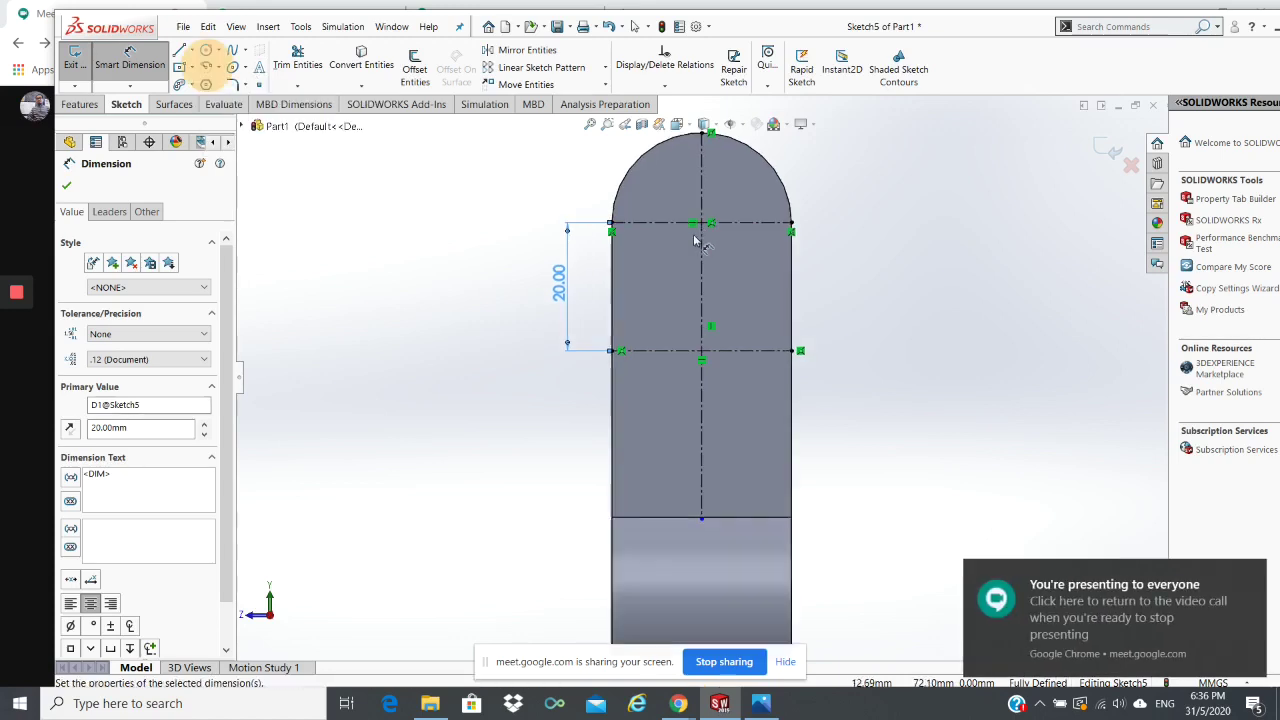
{"action": "scroll", "coordinate": [700, 235], "scroll_direction": "down", "scroll_amount": 1}
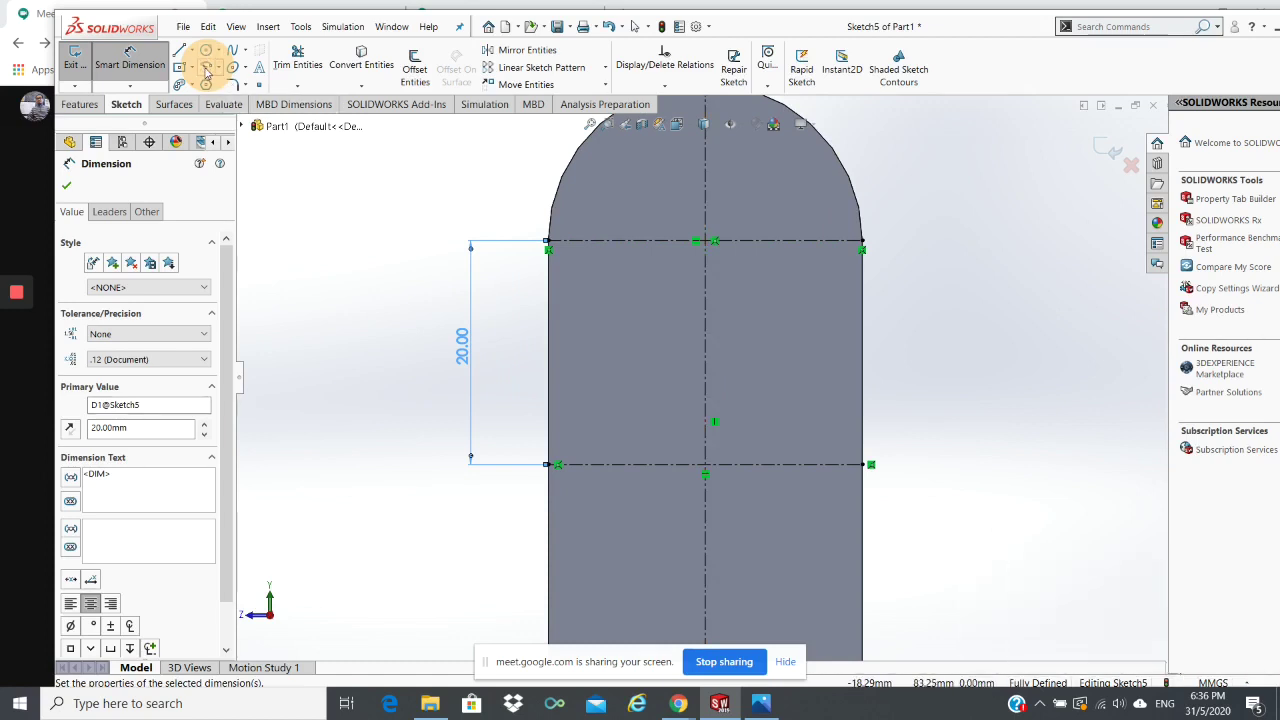
{"action": "left_click", "coordinate": [207, 67]}
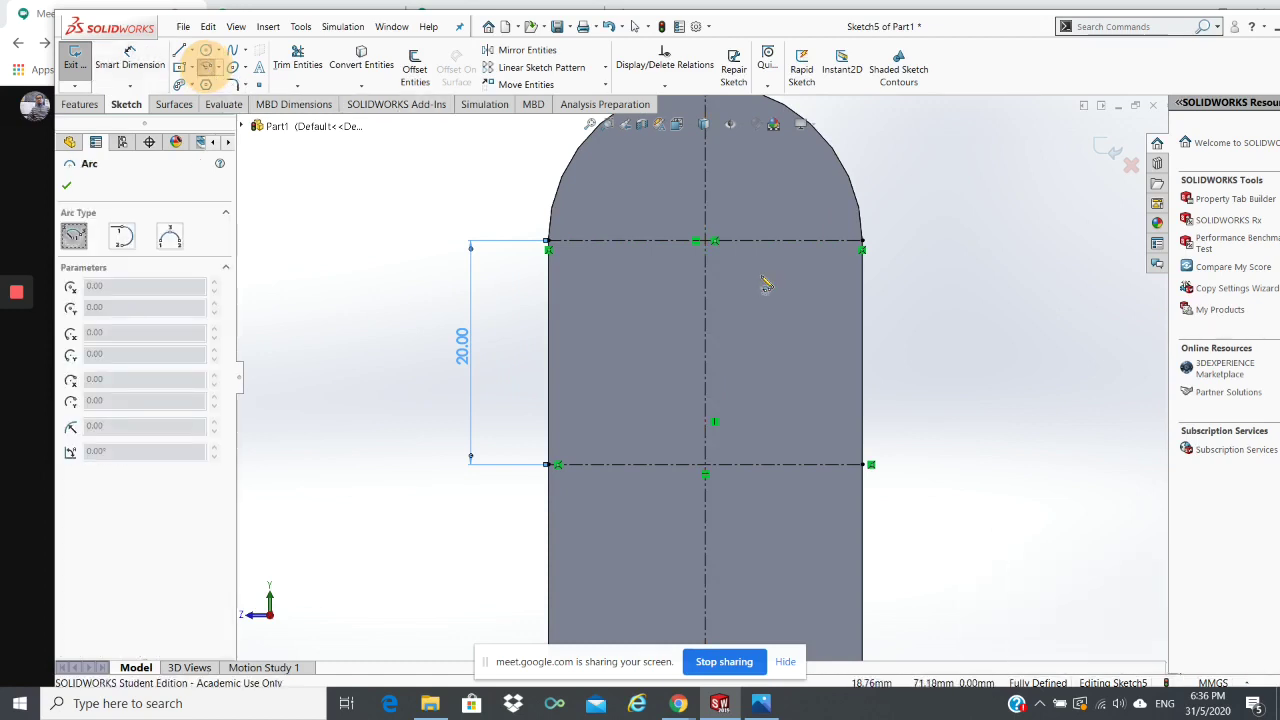
{"action": "left_click", "coordinate": [706, 241]}
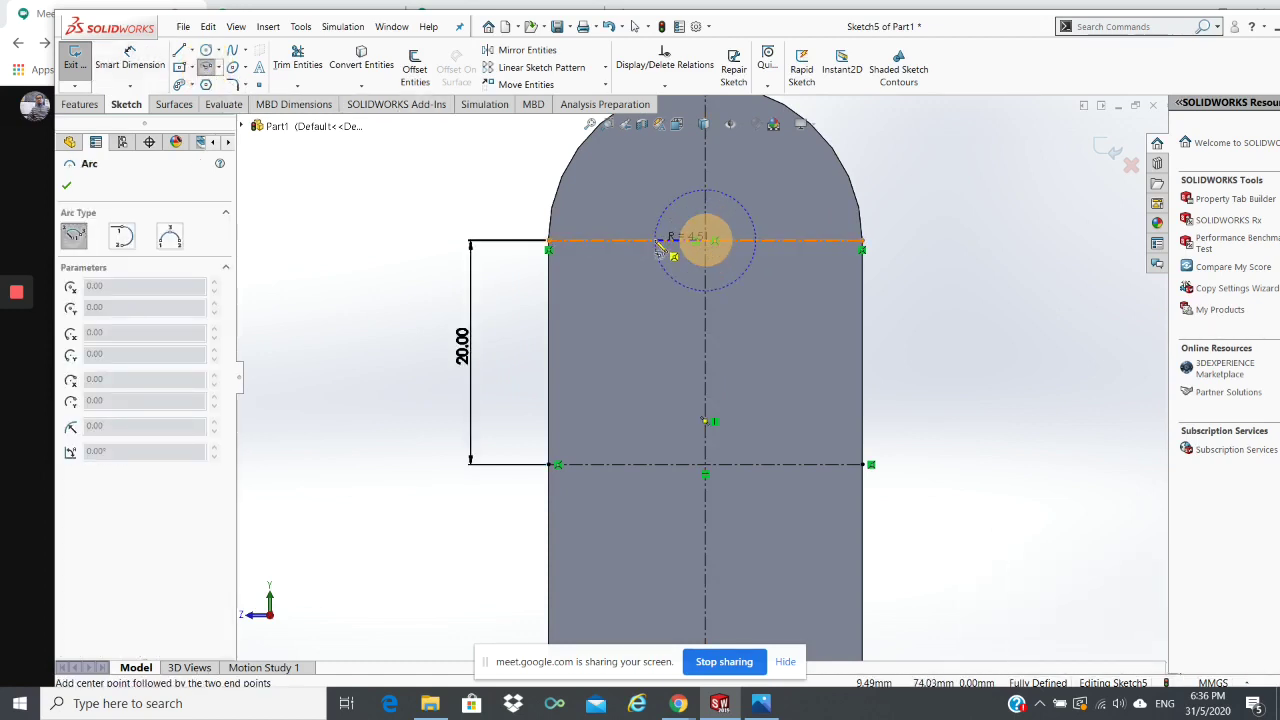
{"action": "left_click", "coordinate": [658, 243]}
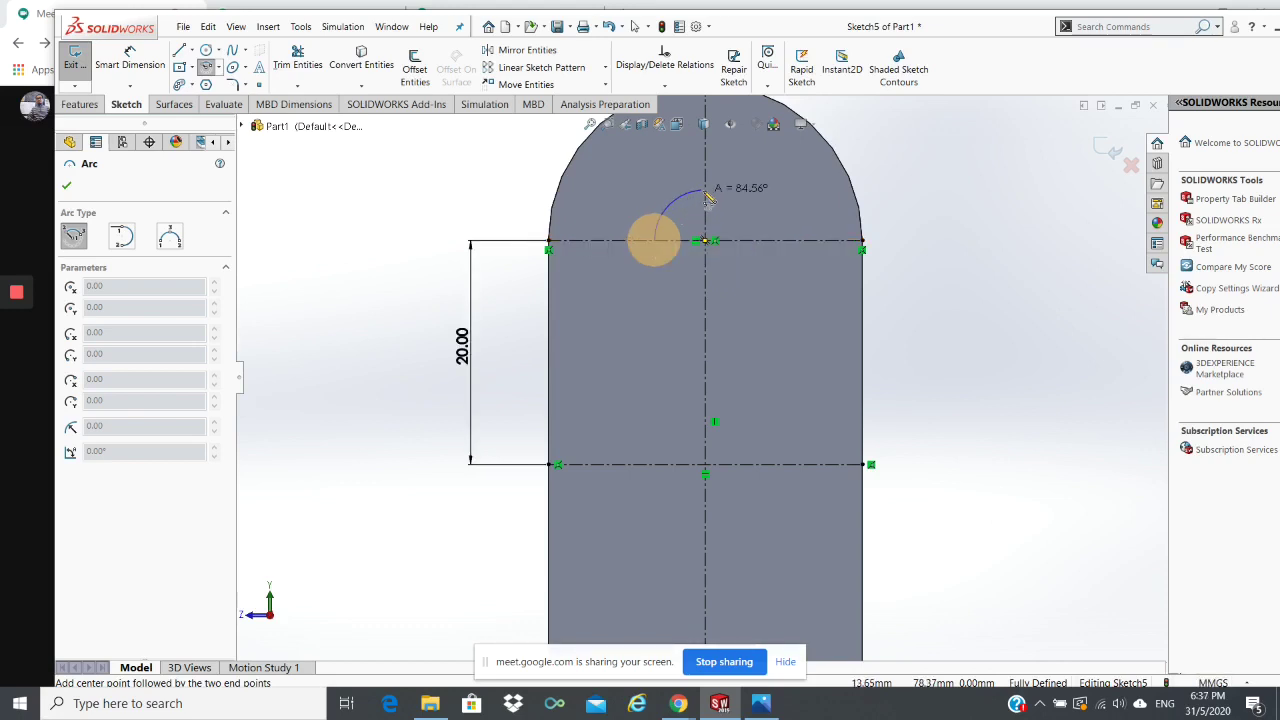
{"action": "left_click", "coordinate": [705, 190]}
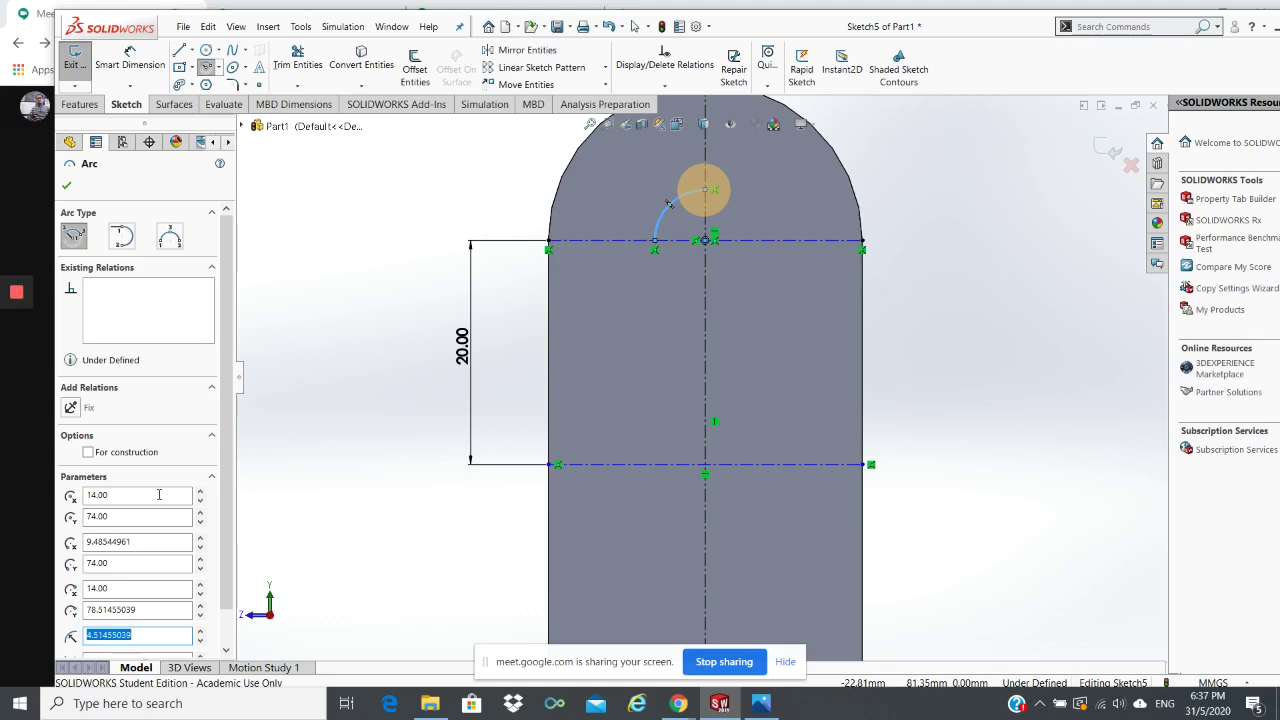
{"action": "type", "text": "6"}
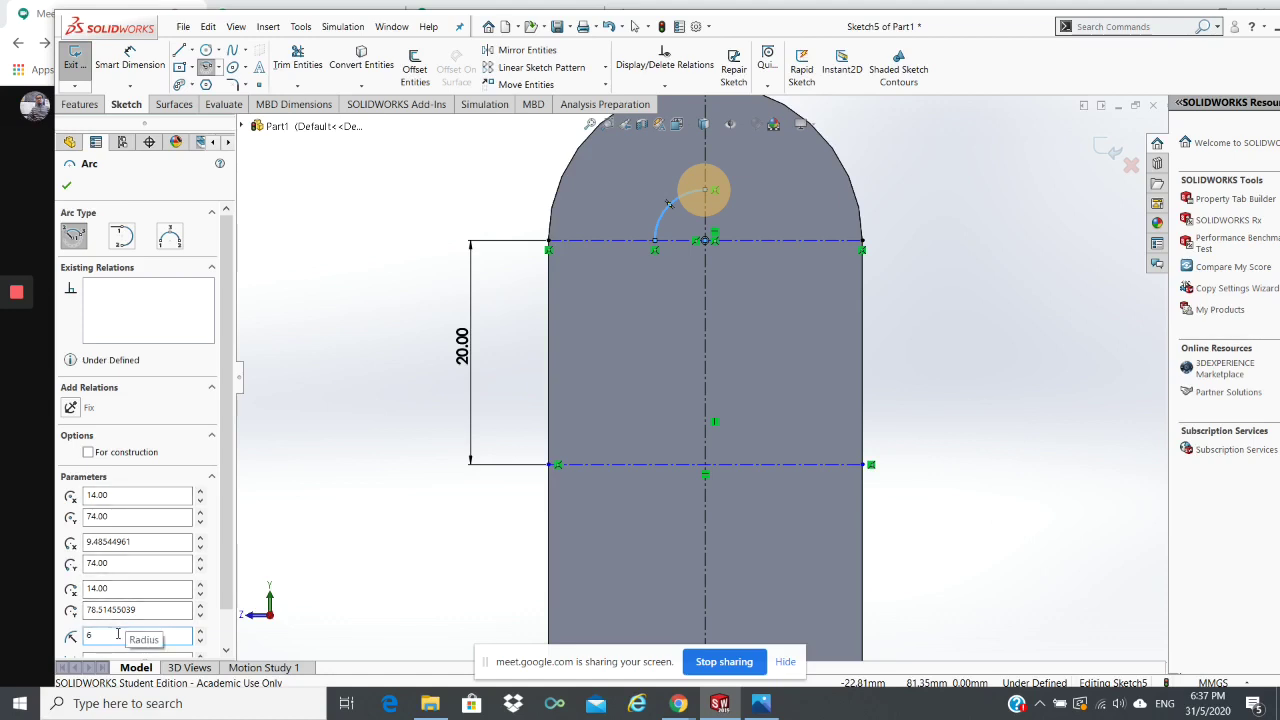
{"action": "key", "text": "Return"}
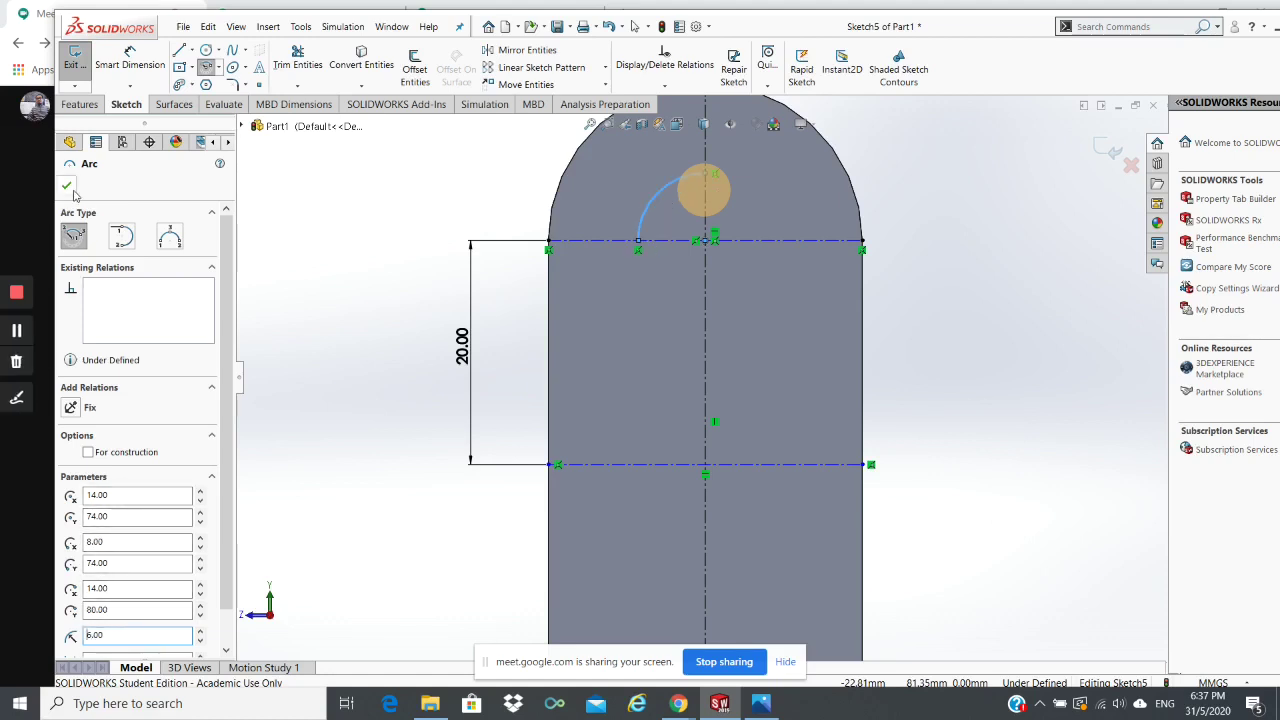
{"action": "left_click", "coordinate": [67, 187]}
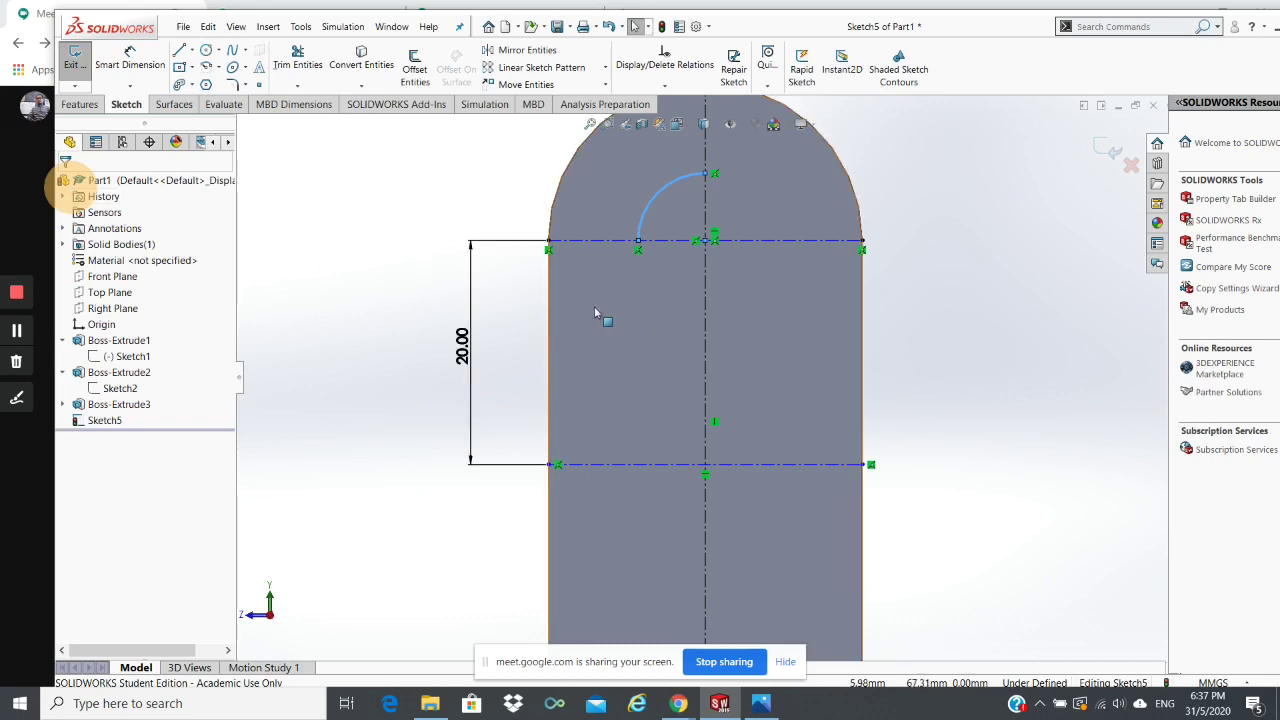
Step: Draw a matching 6 mm radius arc at the lower centerline intersection
{"action": "left_click", "coordinate": [206, 66]}
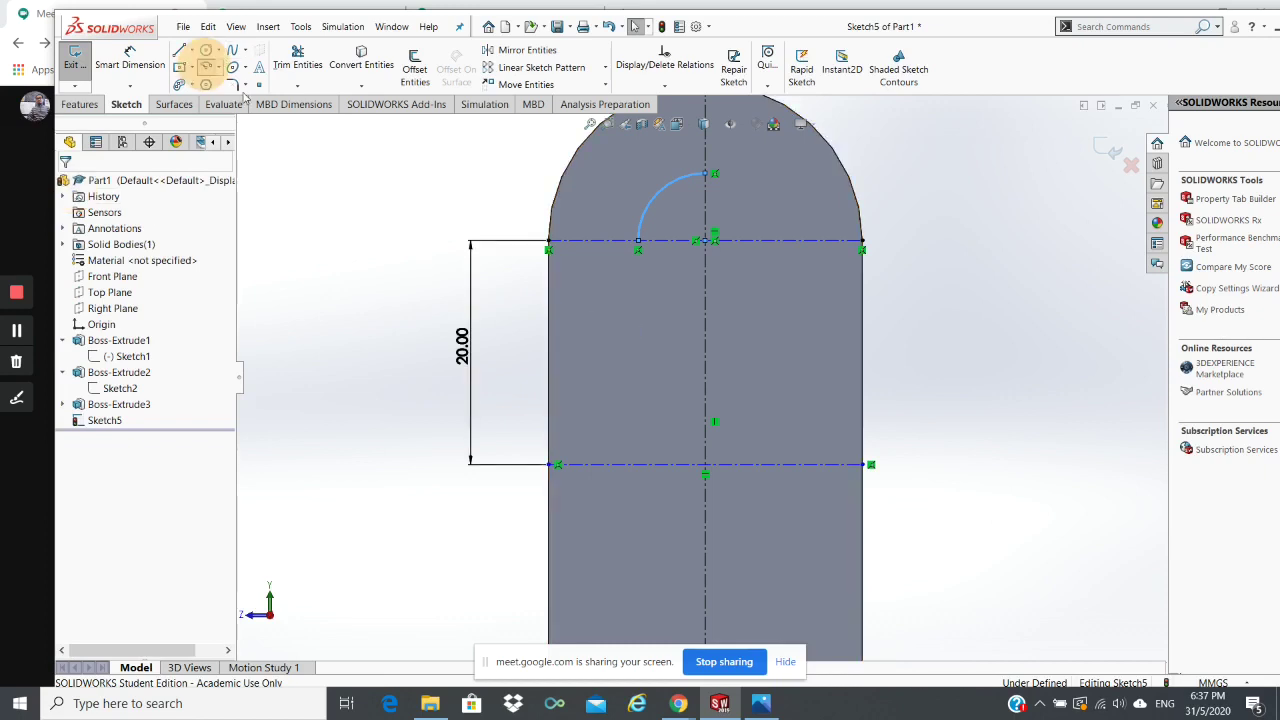
{"action": "left_click", "coordinate": [706, 465]}
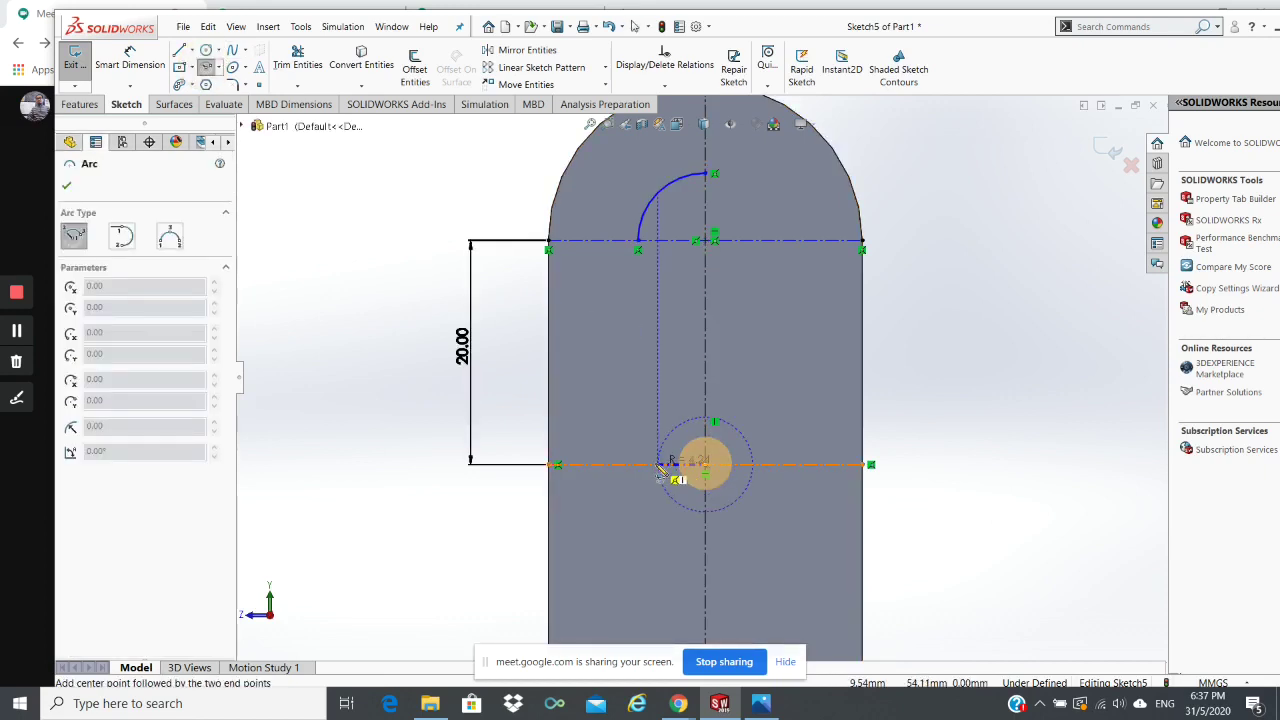
{"action": "left_click", "coordinate": [658, 465]}
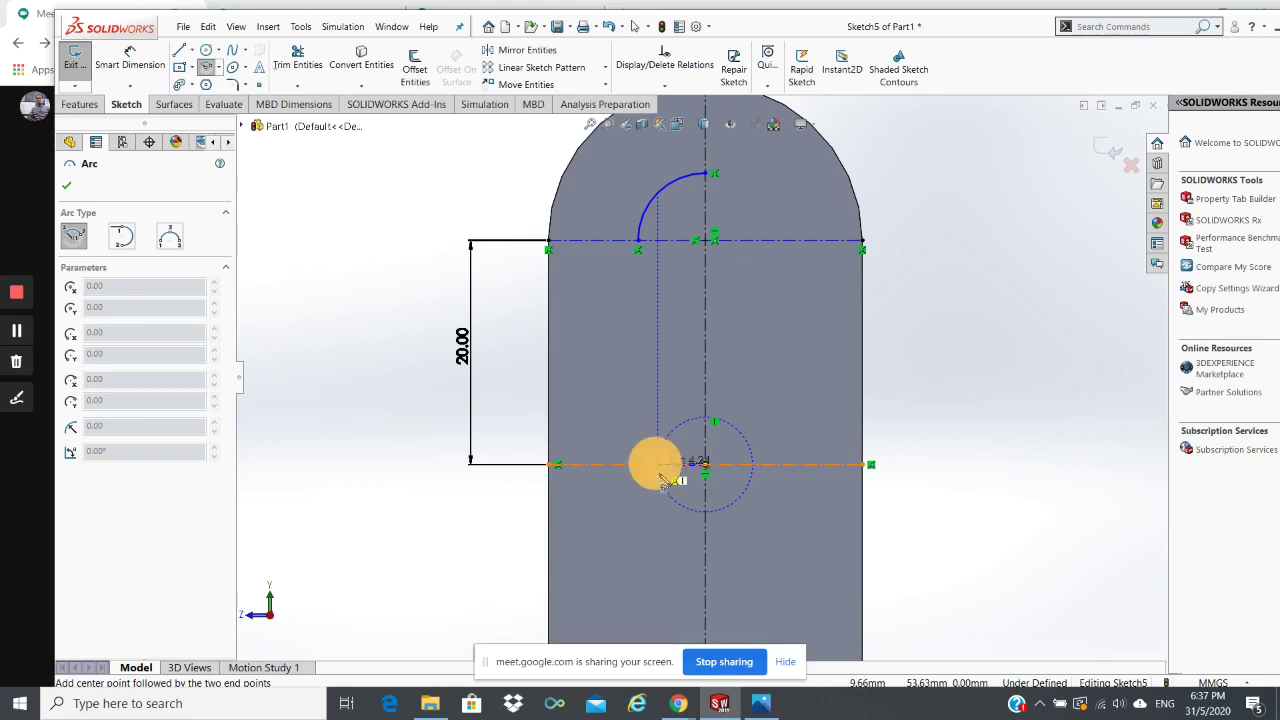
{"action": "left_click", "coordinate": [708, 516]}
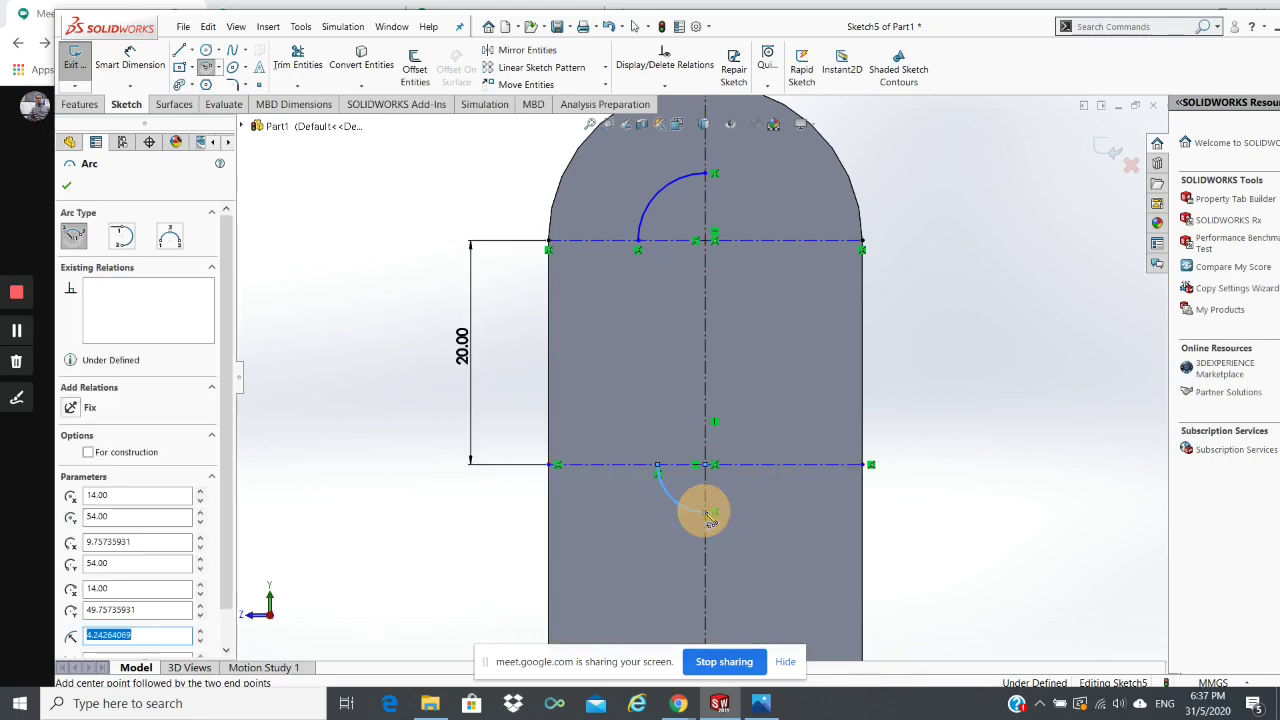
{"action": "type", "text": "6"}
{"action": "key", "text": "Return"}
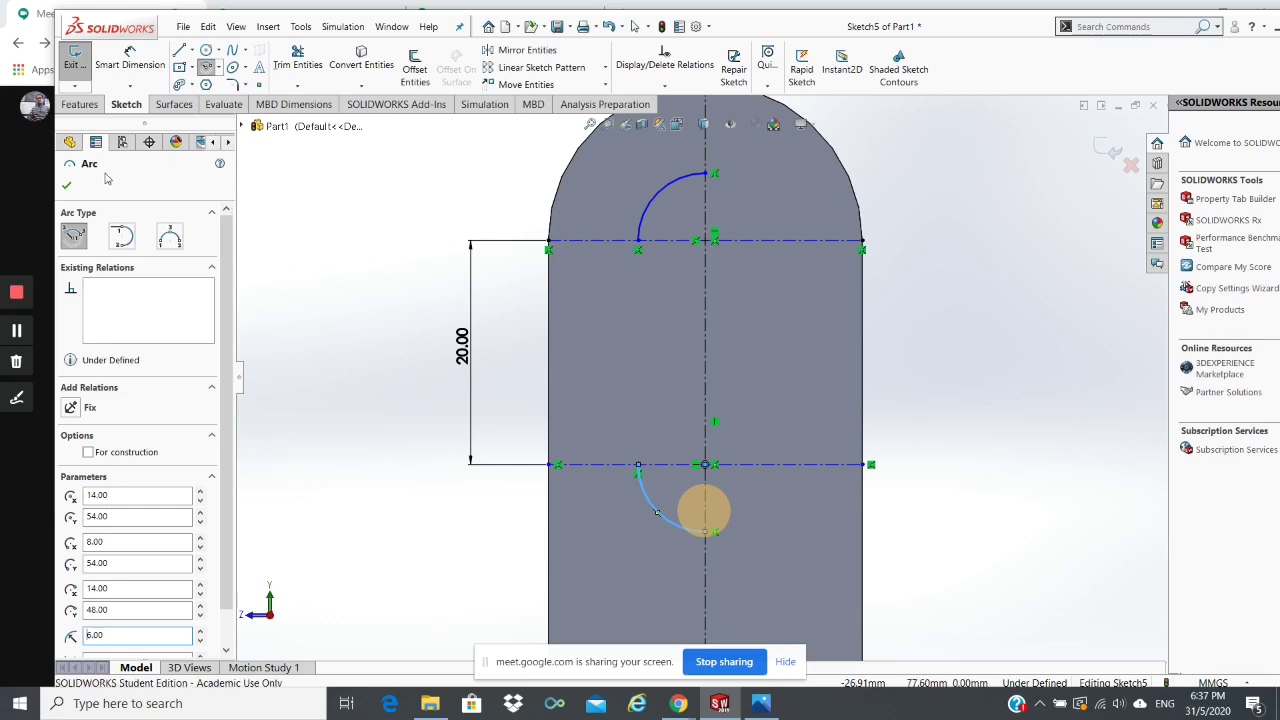
{"action": "left_click", "coordinate": [67, 185]}
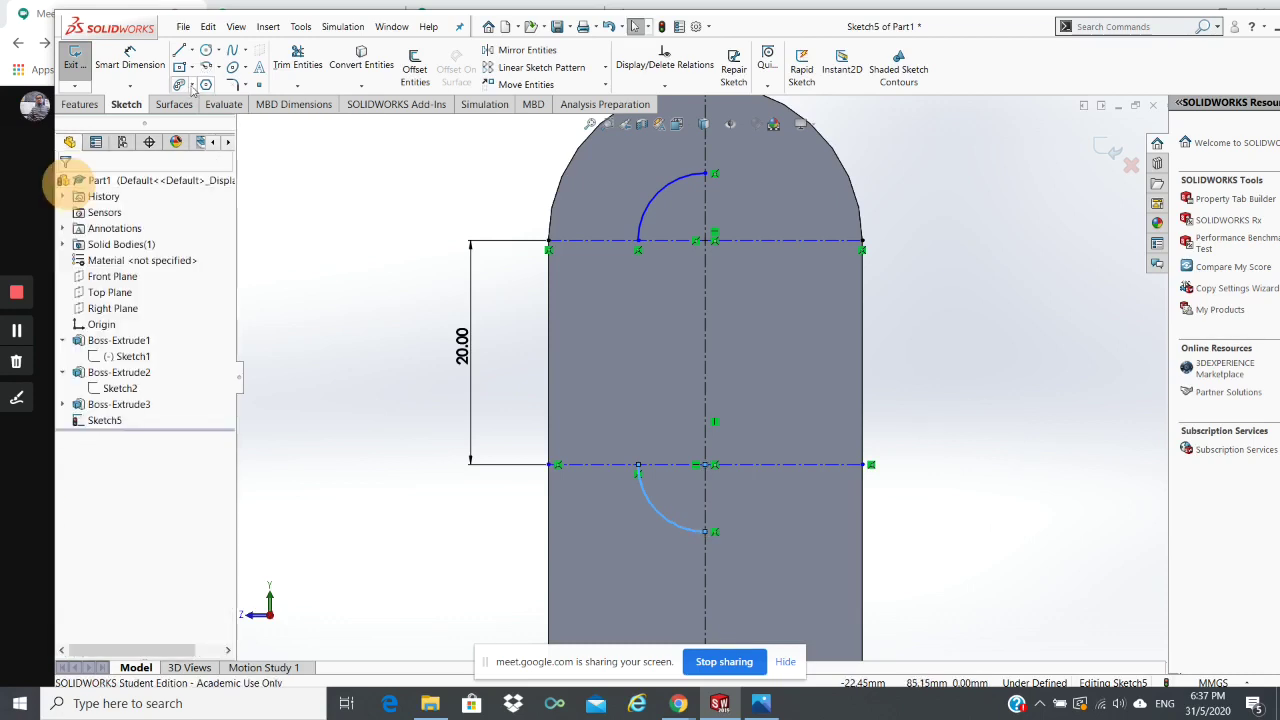
Step: Join the two arcs' left ends with a vertical line
{"action": "left_click", "coordinate": [179, 50]}
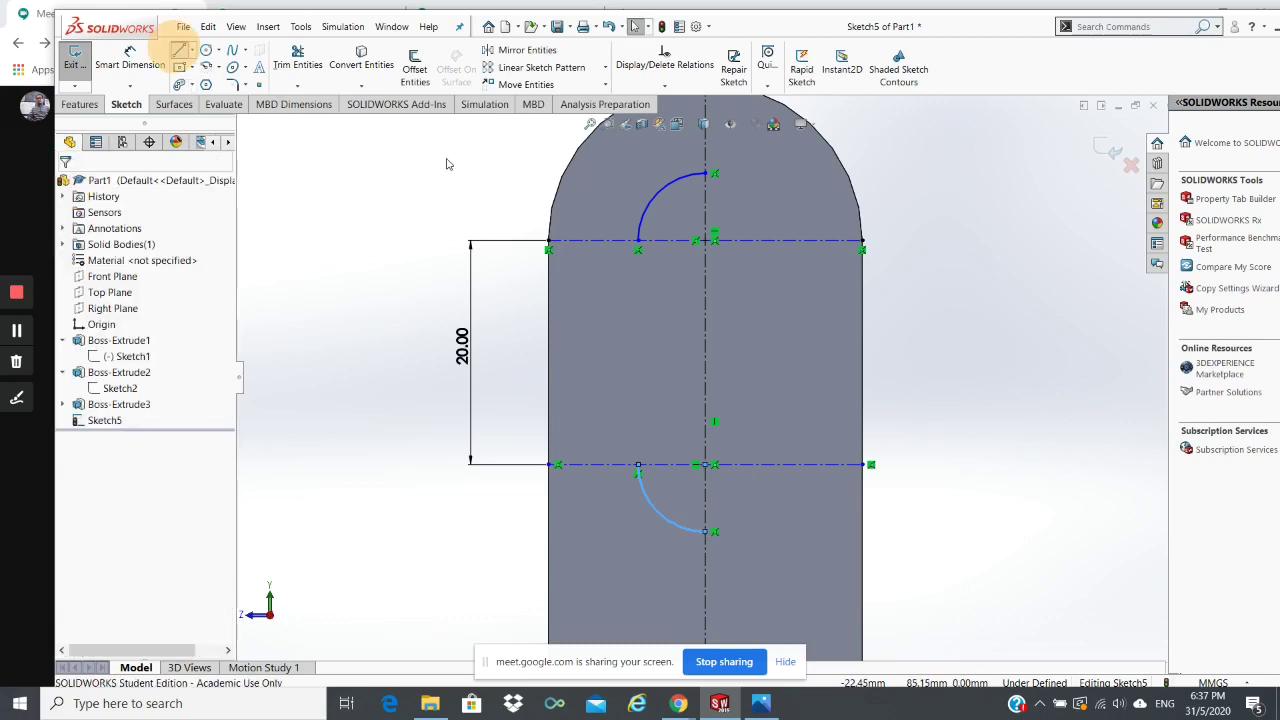
{"action": "left_click", "coordinate": [638, 240]}
{"action": "double_click", "coordinate": [638, 465]}
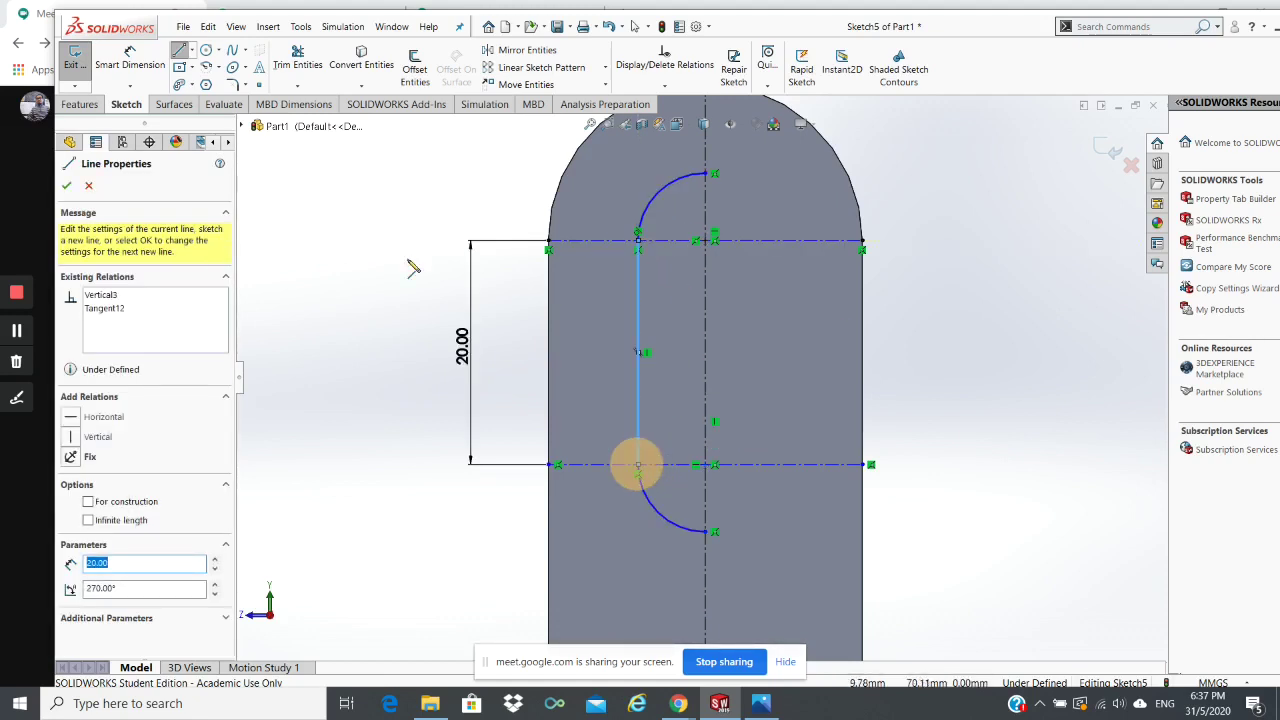
{"action": "left_click", "coordinate": [66, 185]}
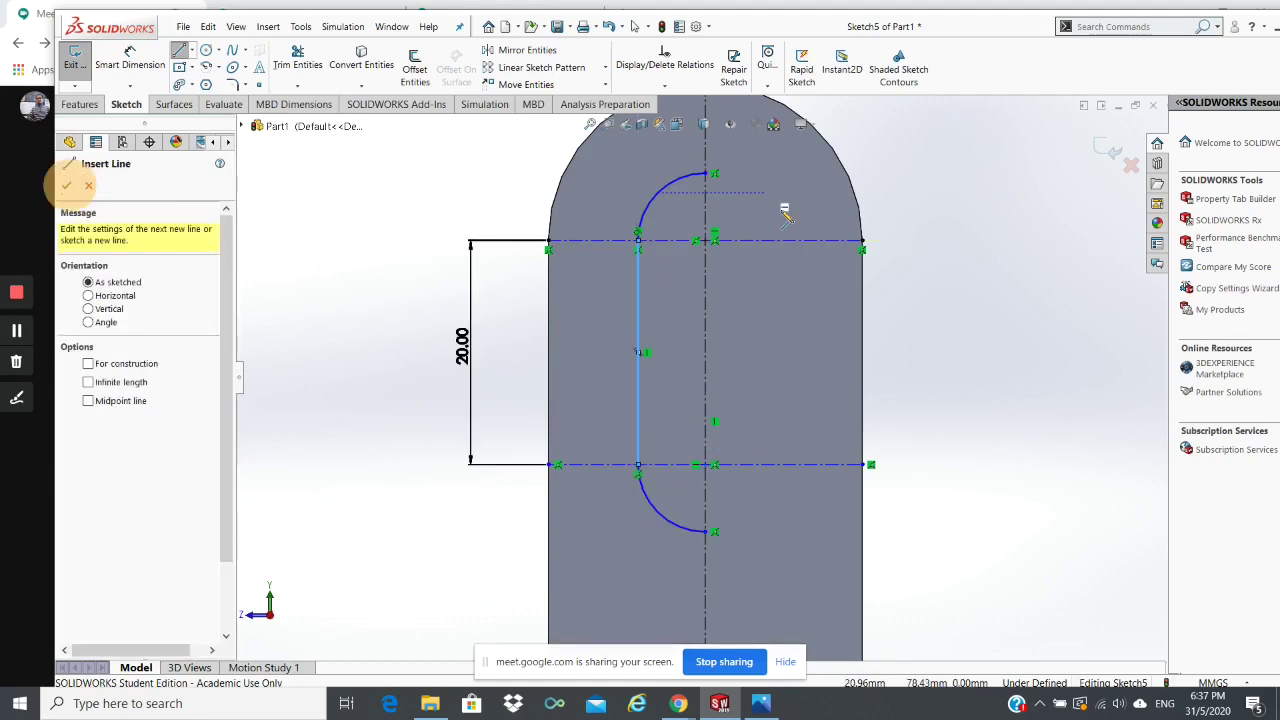
{"action": "left_click", "coordinate": [68, 188]}
{"action": "left_click", "coordinate": [390, 195]}
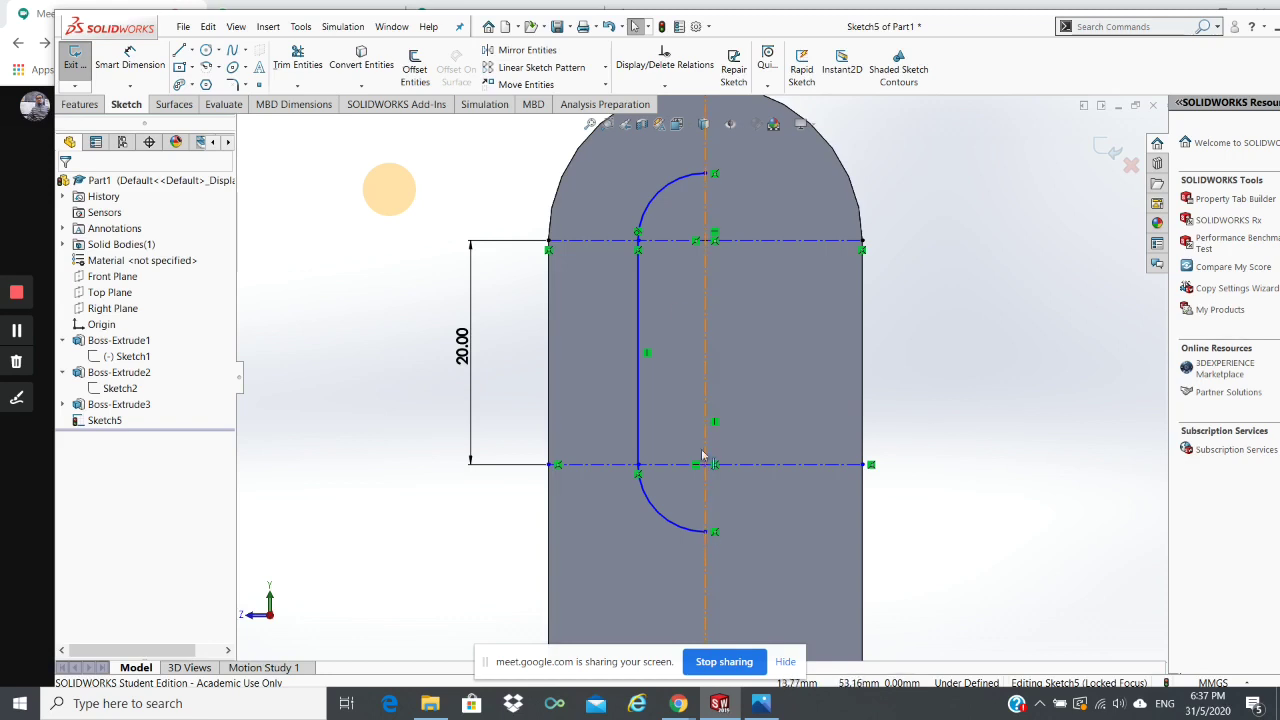
Step: Mirror the upper arc, vertical line and lower arc about the vertical centerline
{"action": "left_click", "coordinate": [503, 57]}
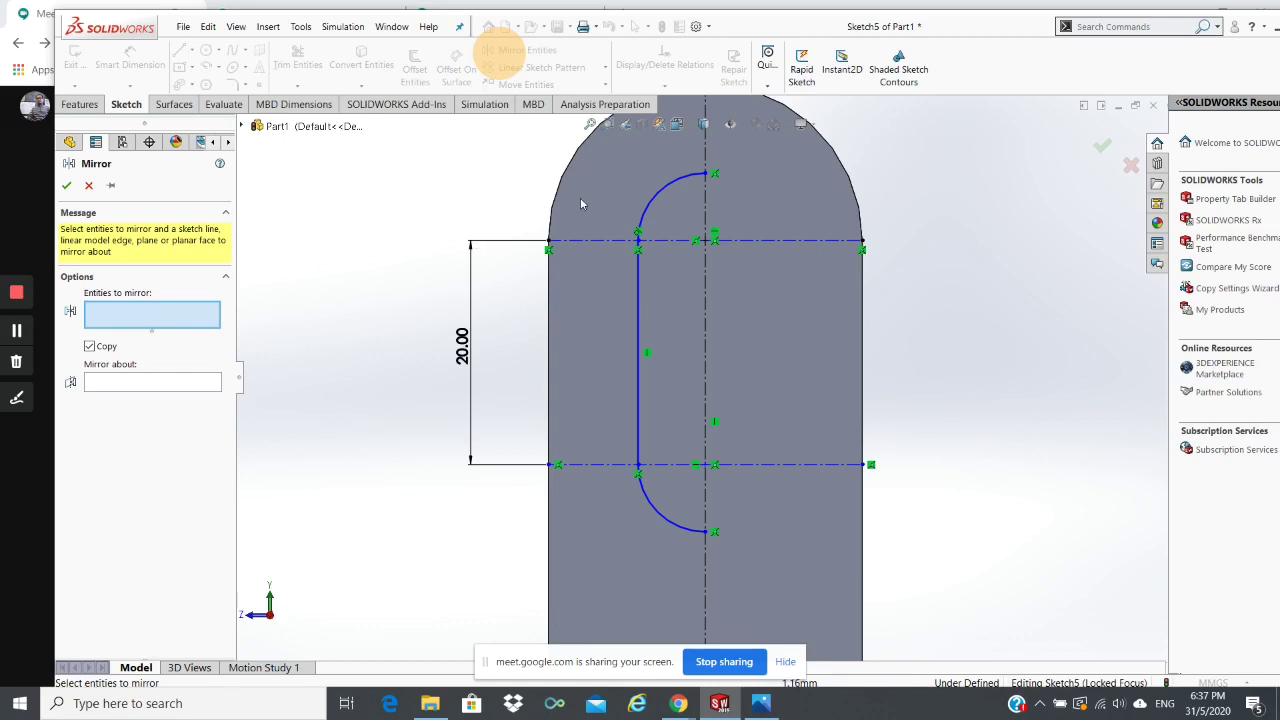
{"action": "left_click", "coordinate": [657, 190]}
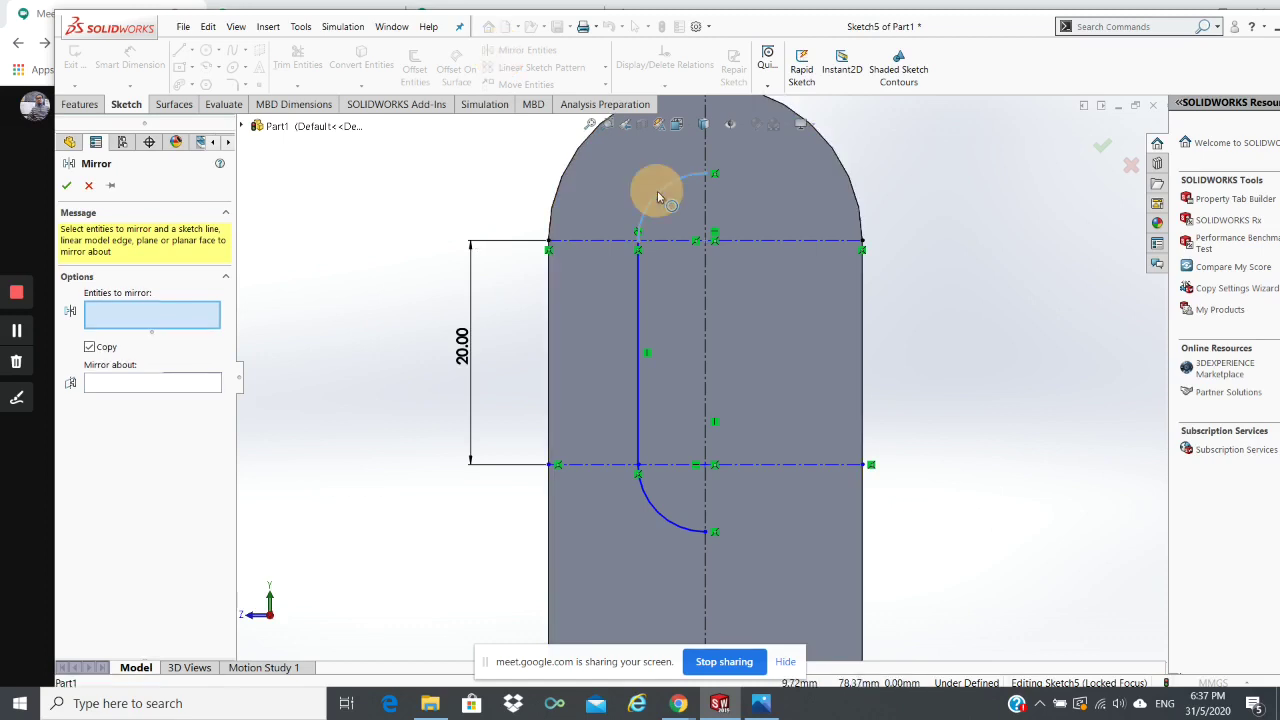
{"action": "left_click", "coordinate": [637, 289]}
{"action": "left_click", "coordinate": [646, 500]}
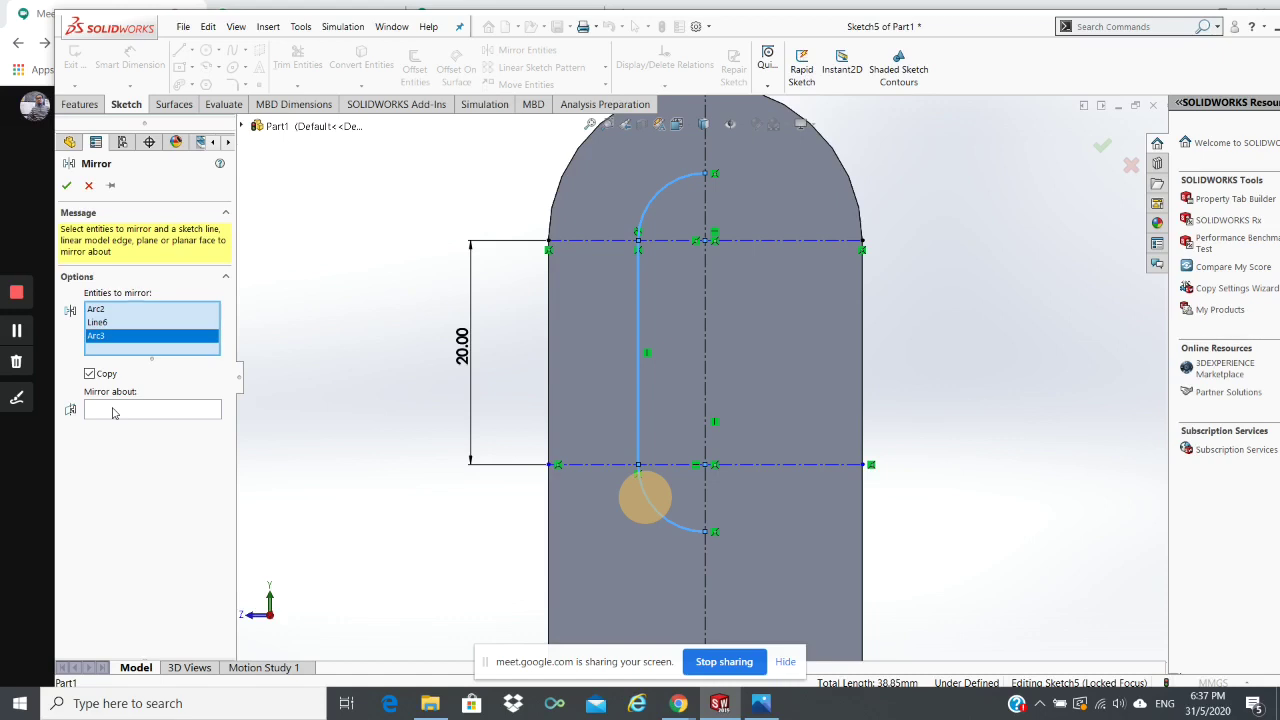
{"action": "left_click", "coordinate": [113, 411]}
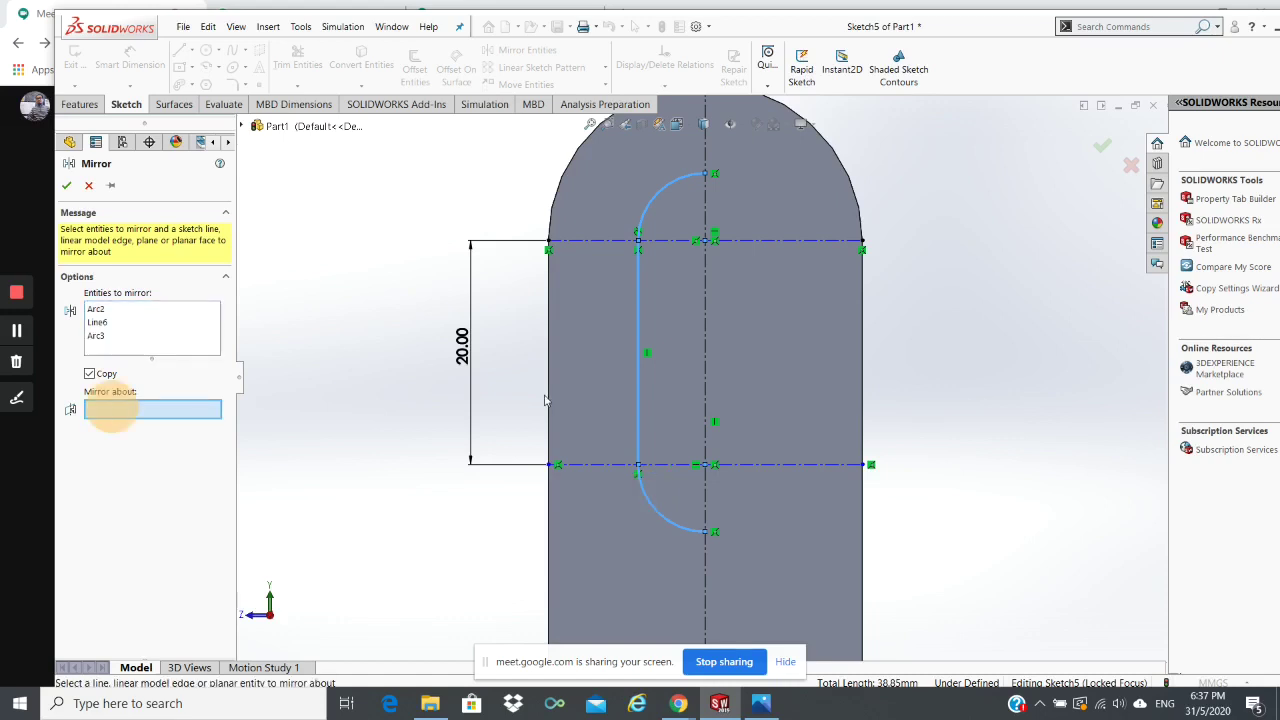
{"action": "left_click", "coordinate": [704, 335]}
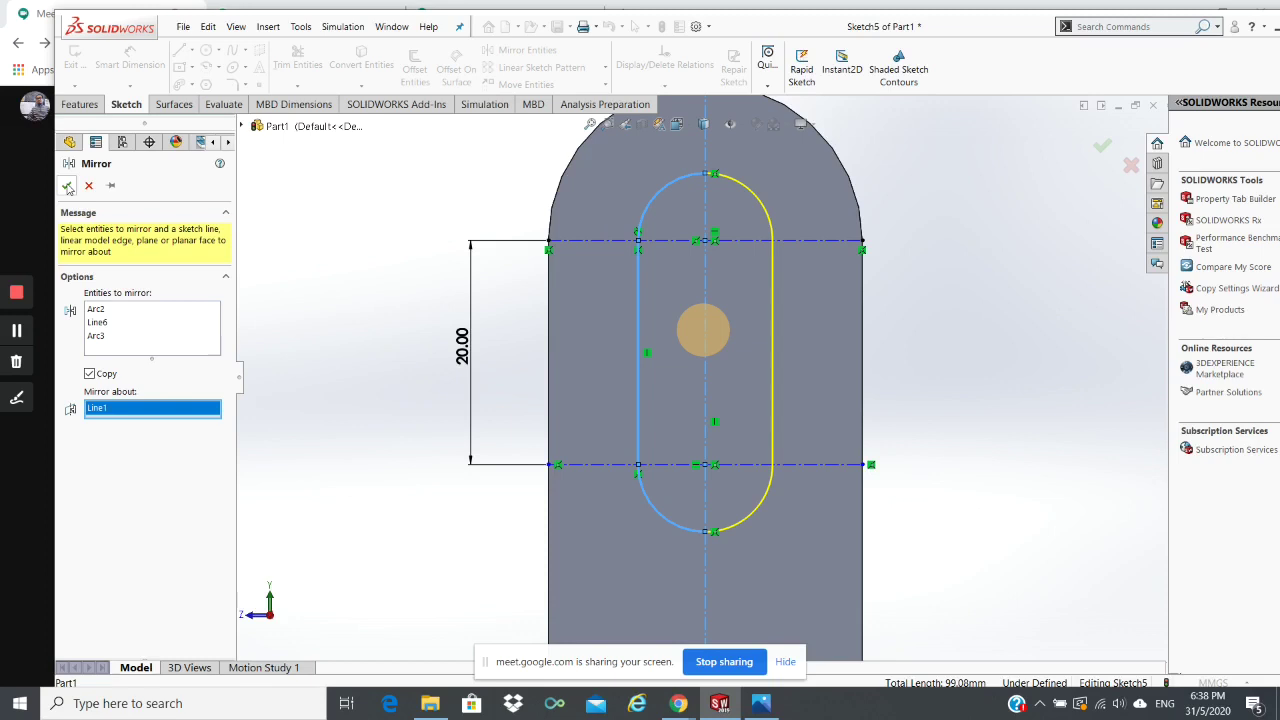
{"action": "left_click", "coordinate": [67, 187]}
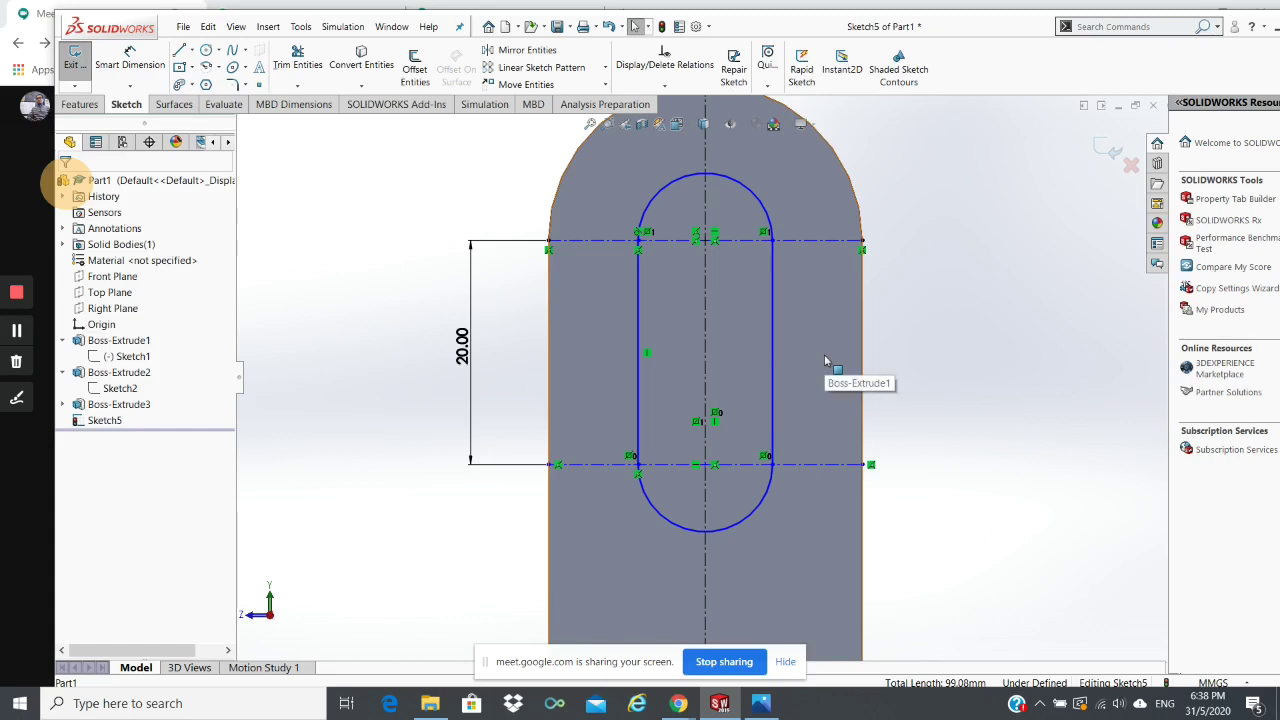
Step: Dimension the top and bottom slot arcs at R6 and exit the sketch
{"action": "left_click", "coordinate": [130, 55]}
{"action": "left_click", "coordinate": [656, 197]}
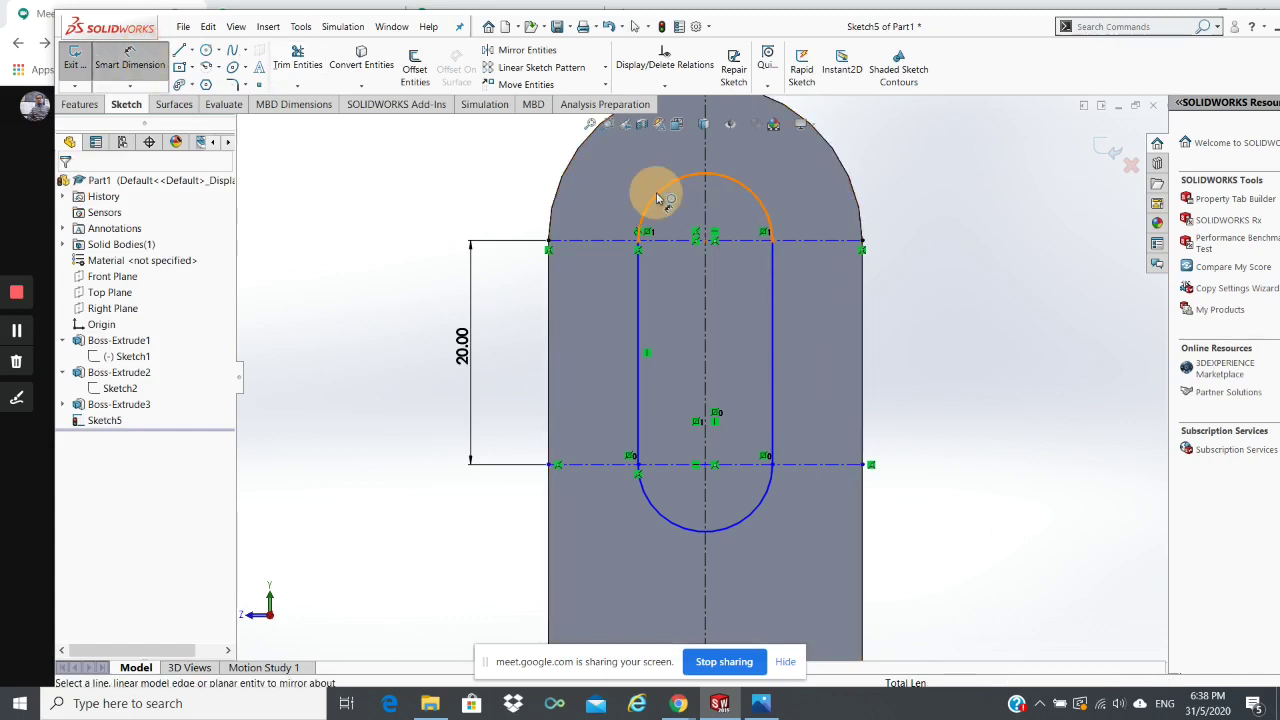
{"action": "left_click", "coordinate": [503, 172]}
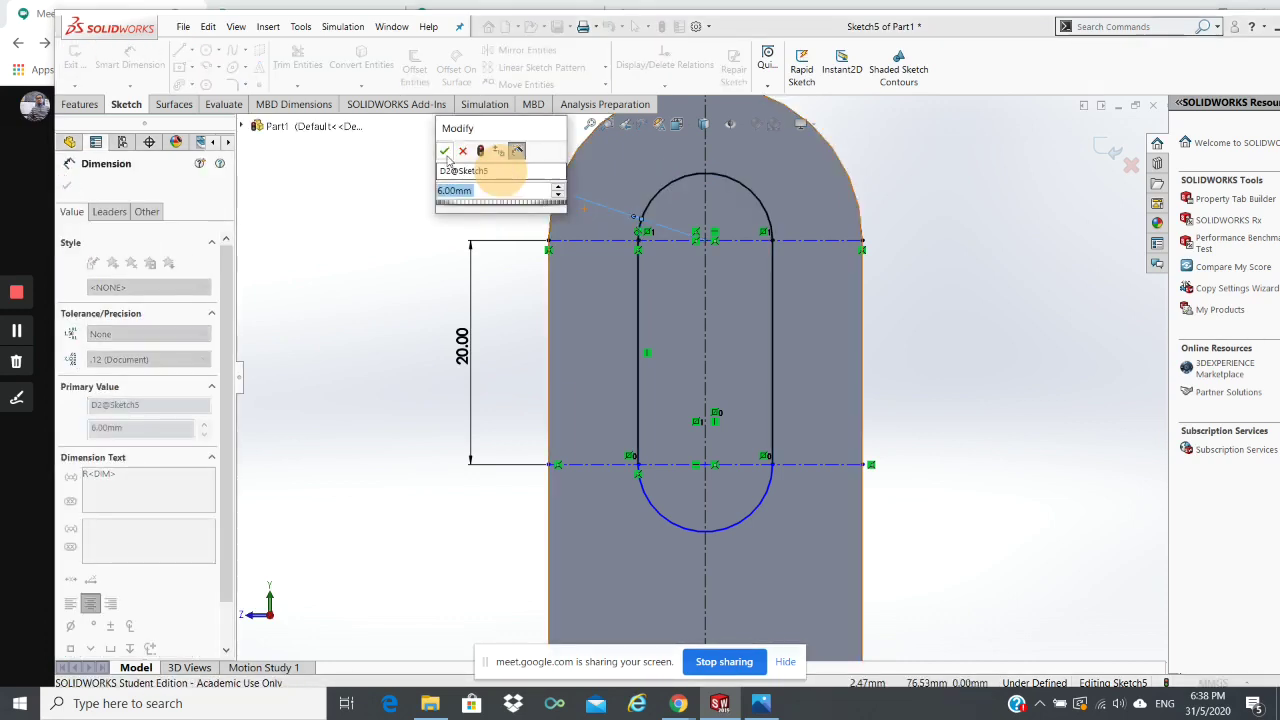
{"action": "left_click", "coordinate": [444, 150]}
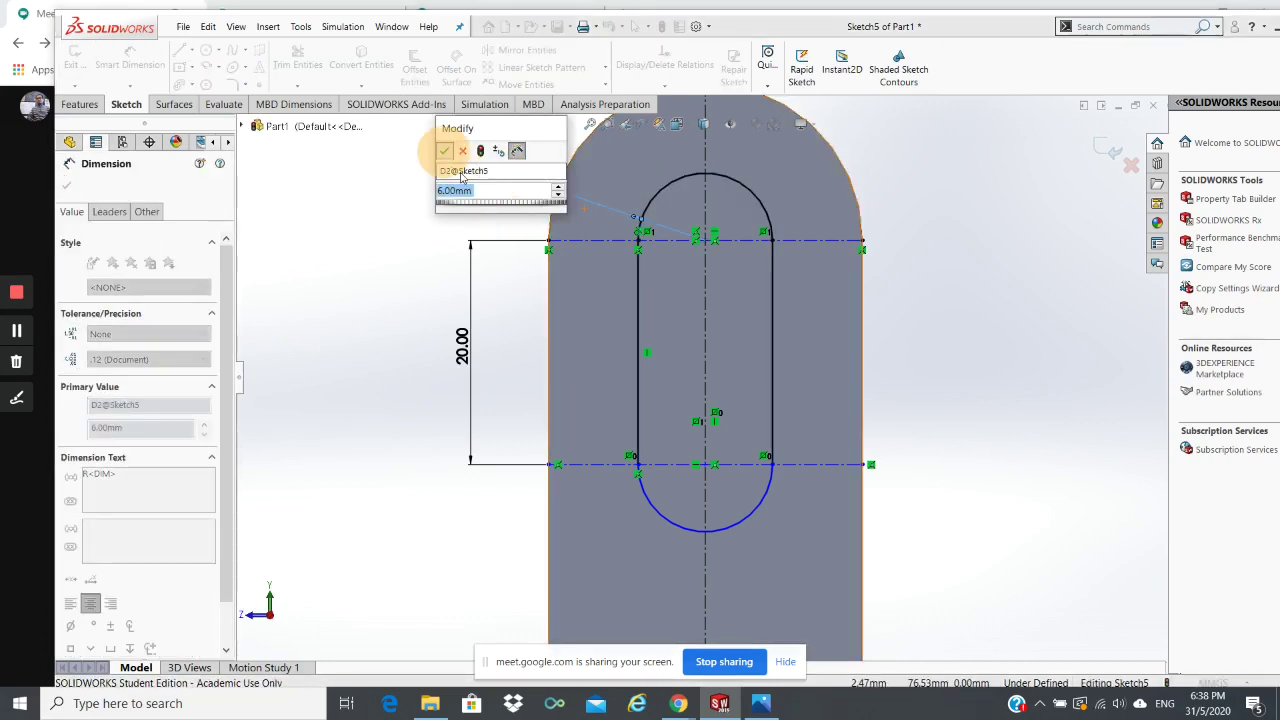
{"action": "left_click", "coordinate": [668, 526]}
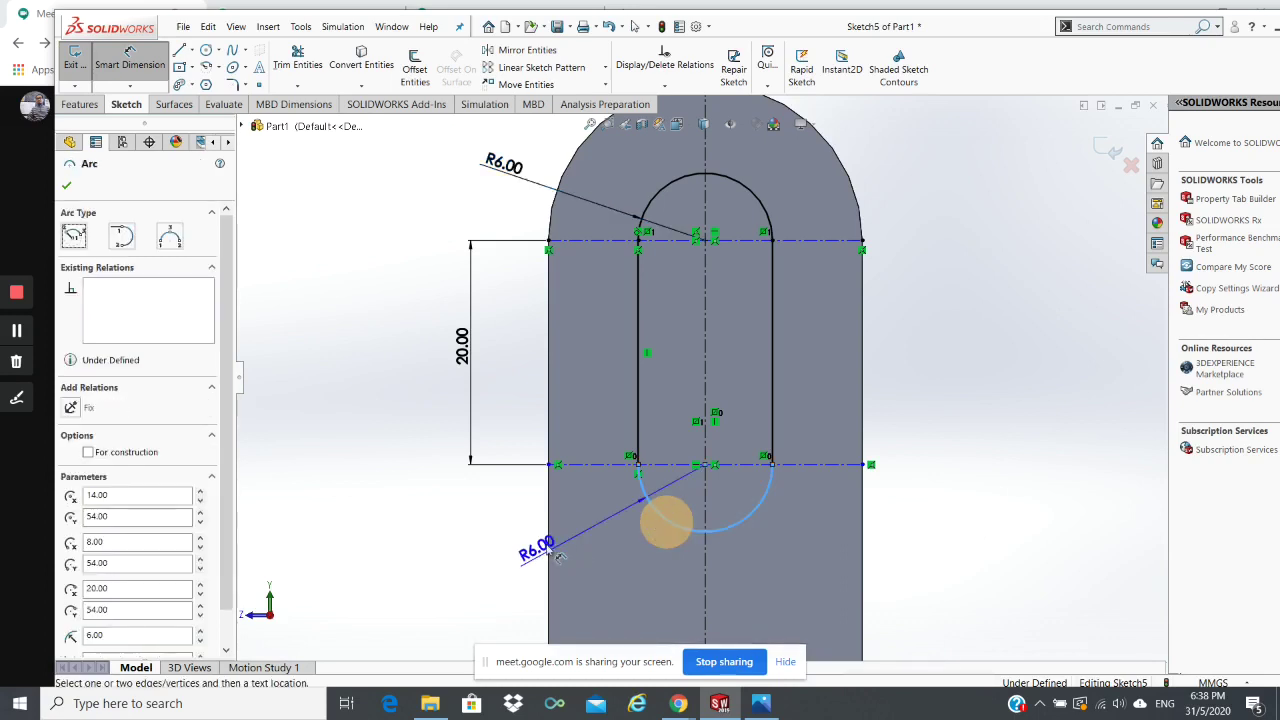
{"action": "left_click", "coordinate": [512, 545]}
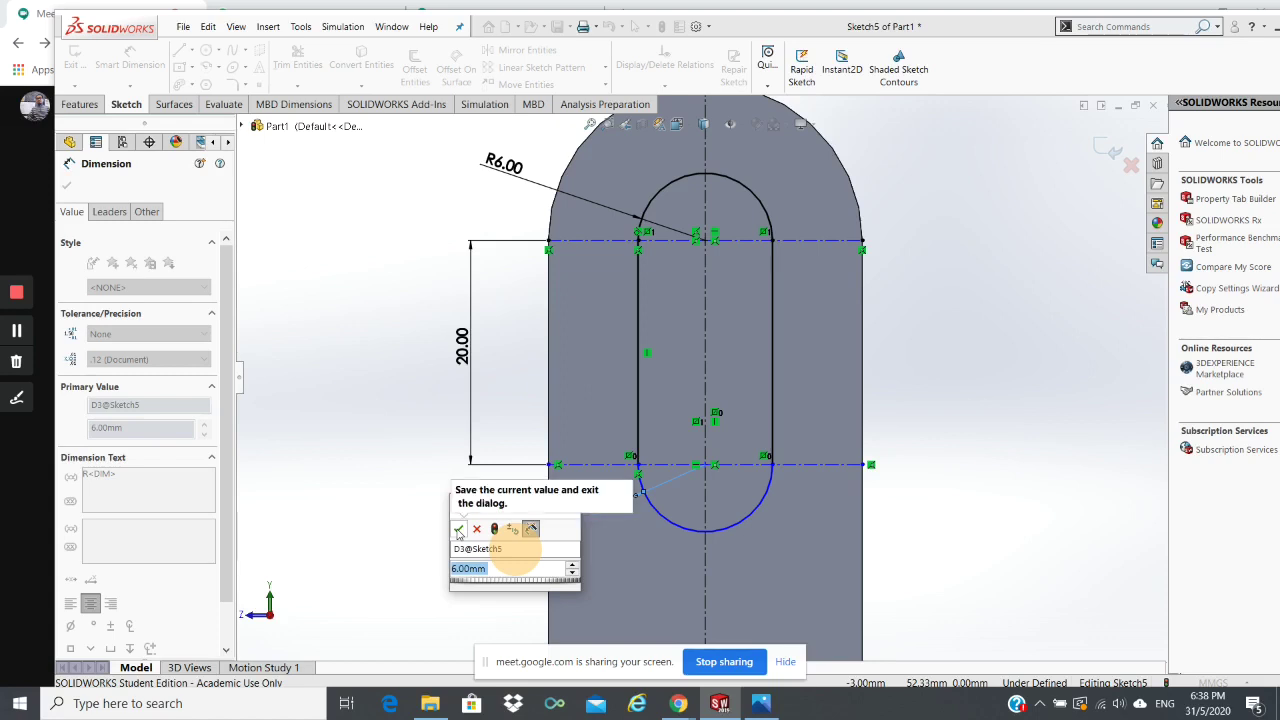
{"action": "left_click", "coordinate": [458, 529]}
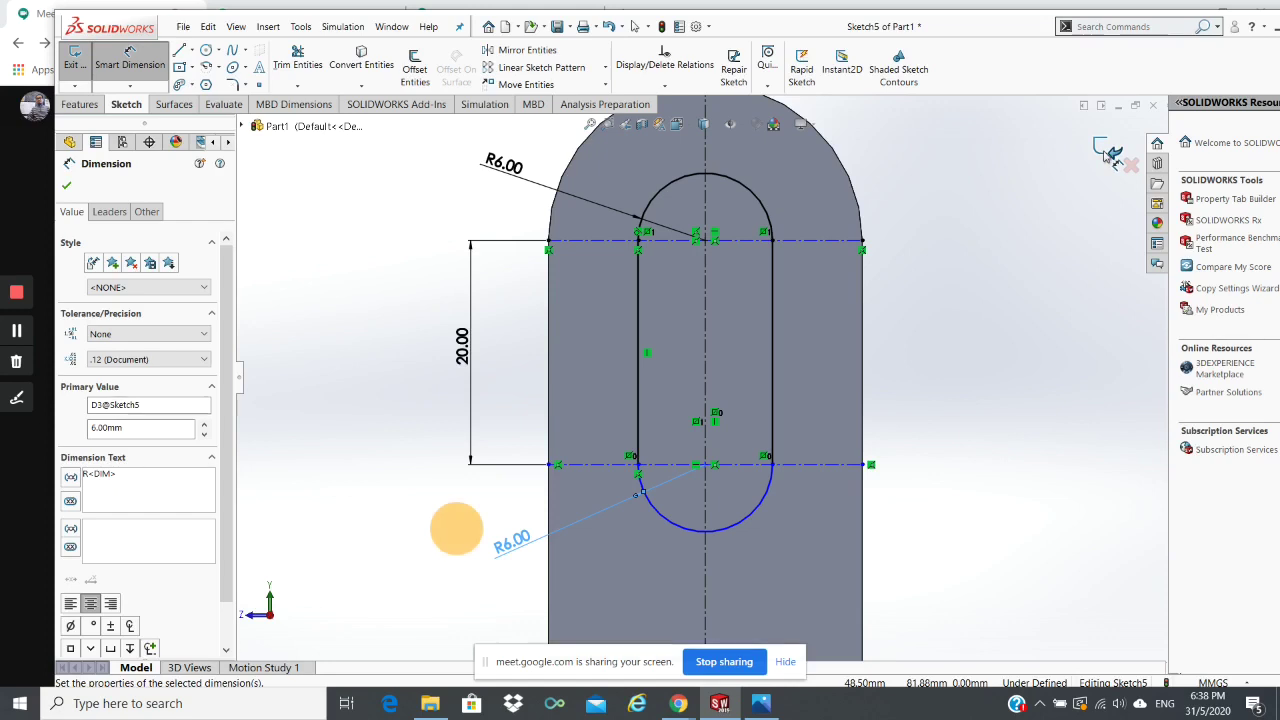
{"action": "left_click", "coordinate": [1108, 152]}
{"action": "left_click", "coordinate": [88, 104]}
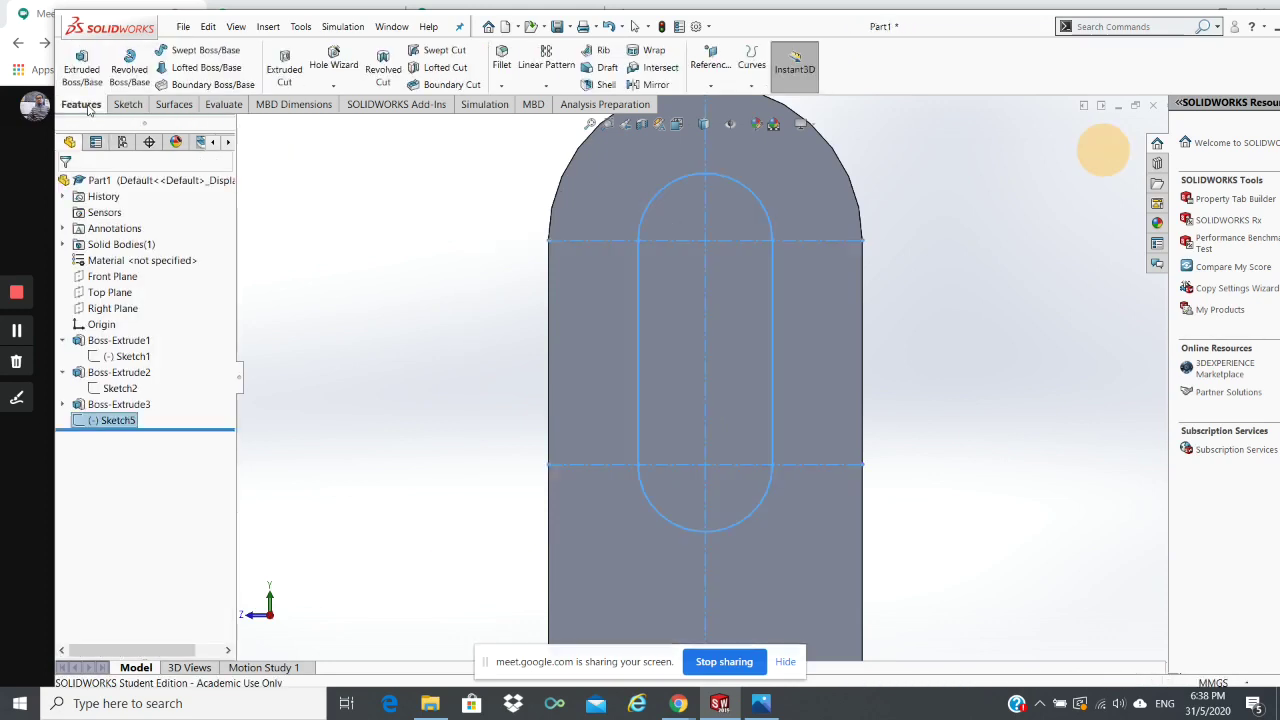
Step: Extrude-cut the slot sketch into the upright with the end condition Up To Next
{"action": "left_click", "coordinate": [284, 66]}
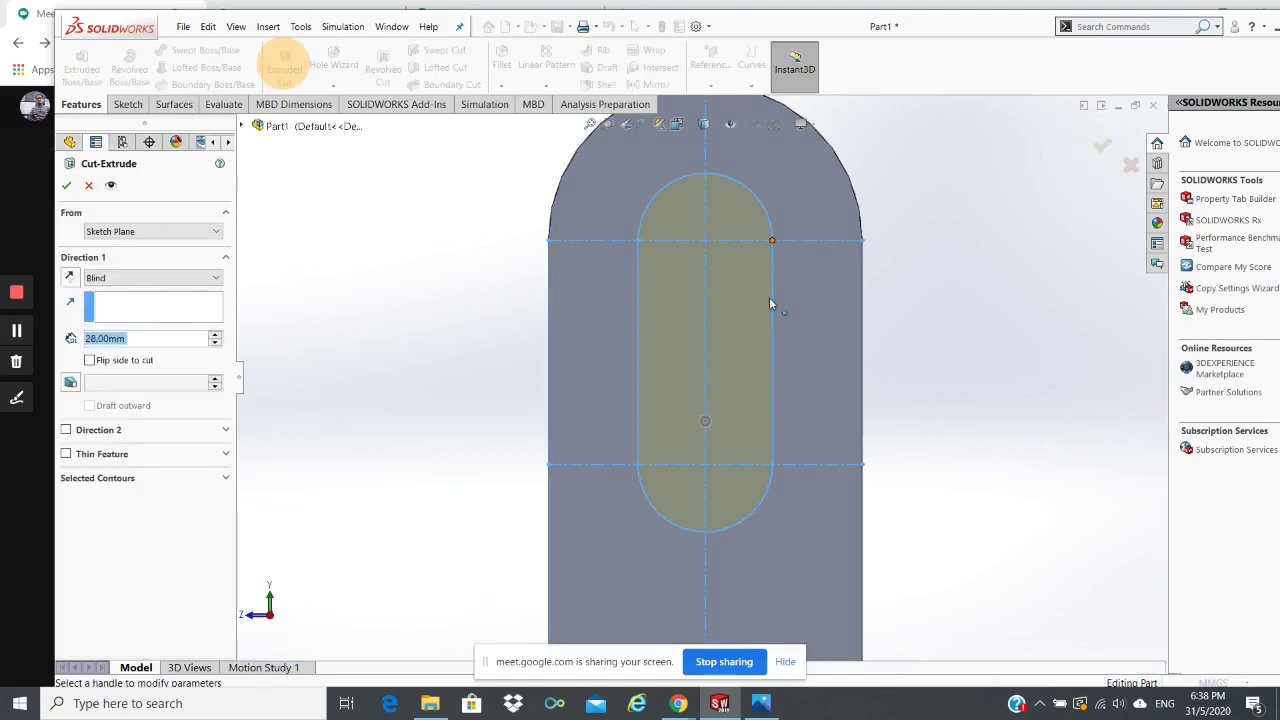
{"action": "middle_click_drag", "start_coordinate": [734, 343], "coordinate": [909, 373]}
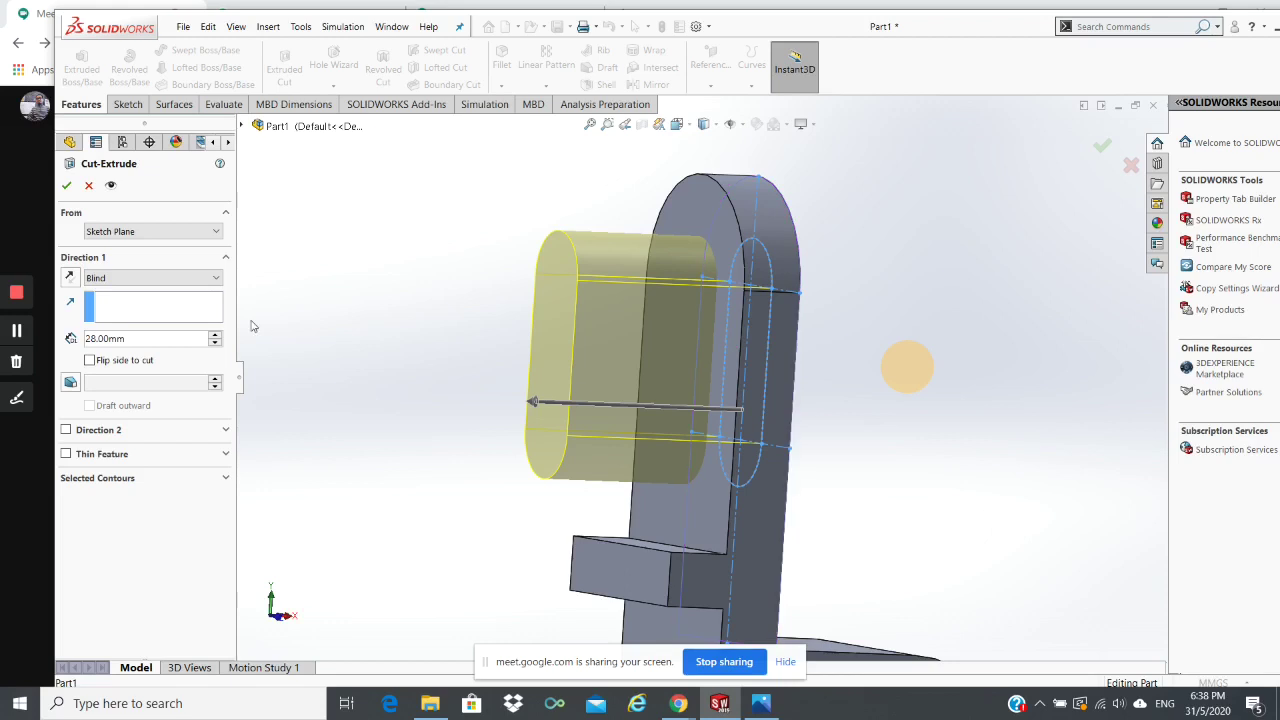
{"action": "left_click", "coordinate": [190, 279]}
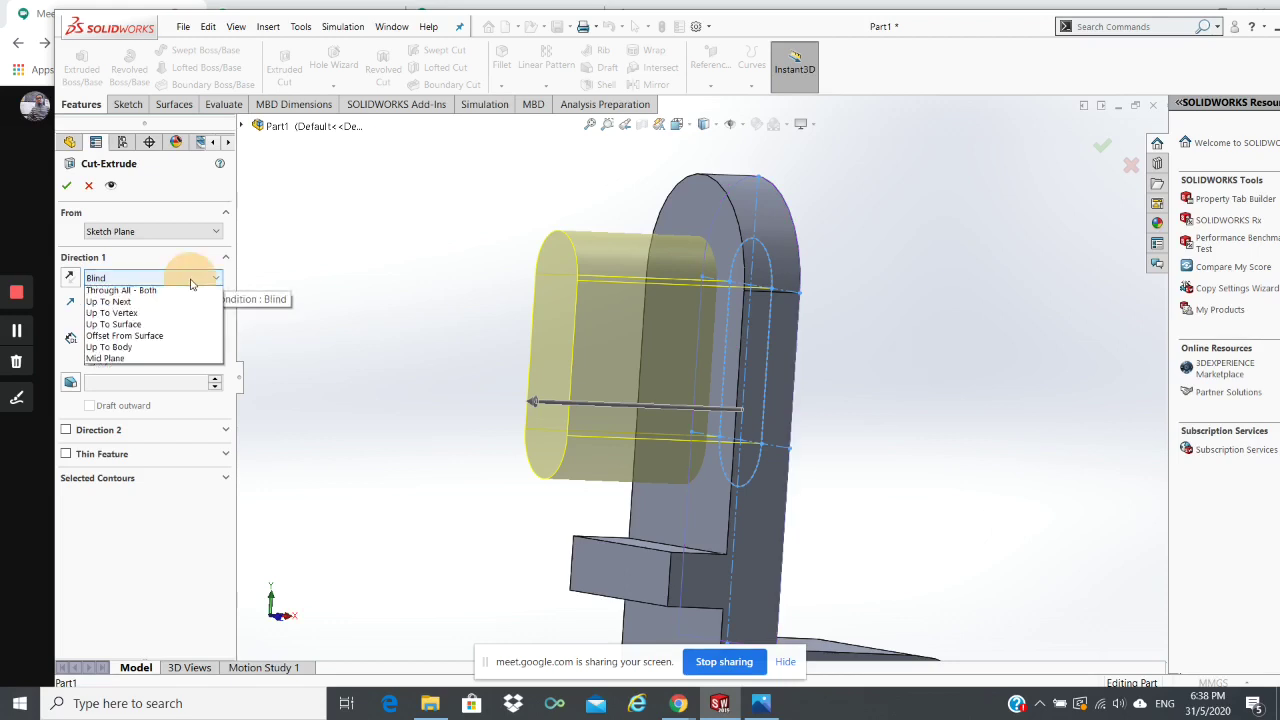
{"action": "left_click", "coordinate": [178, 304]}
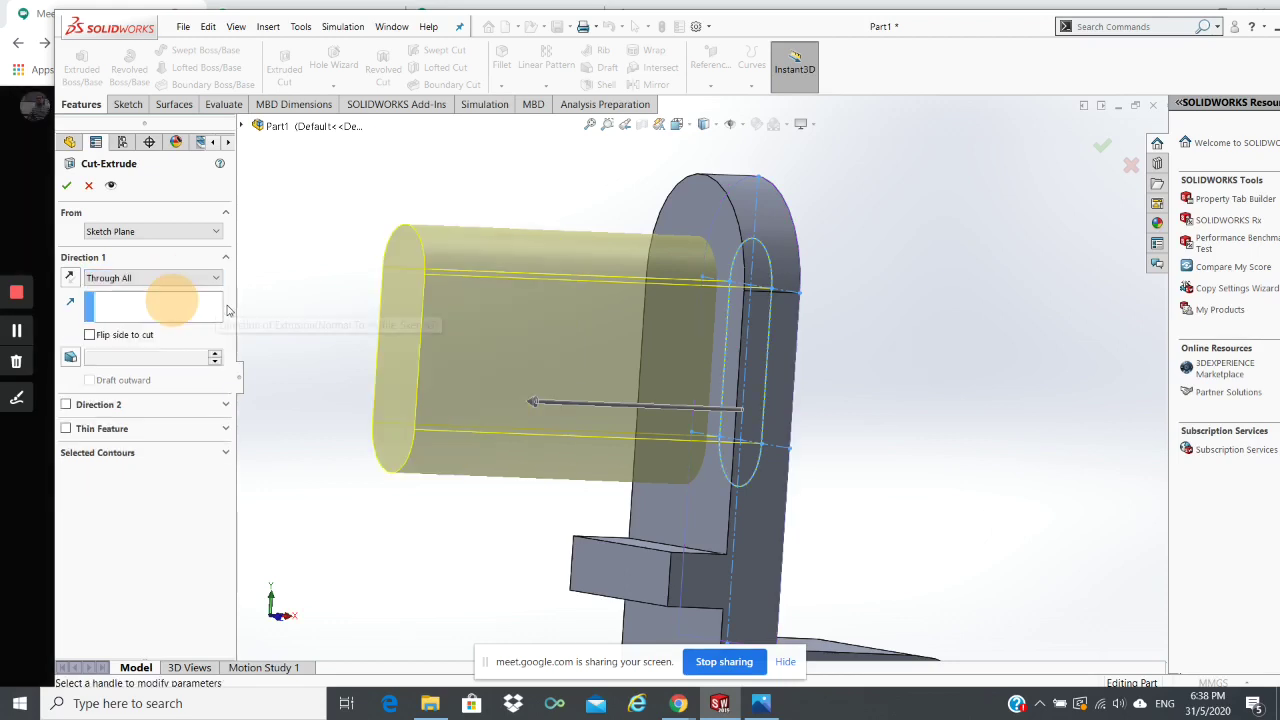
{"action": "middle_click_drag", "start_coordinate": [814, 349], "coordinate": [780, 350]}
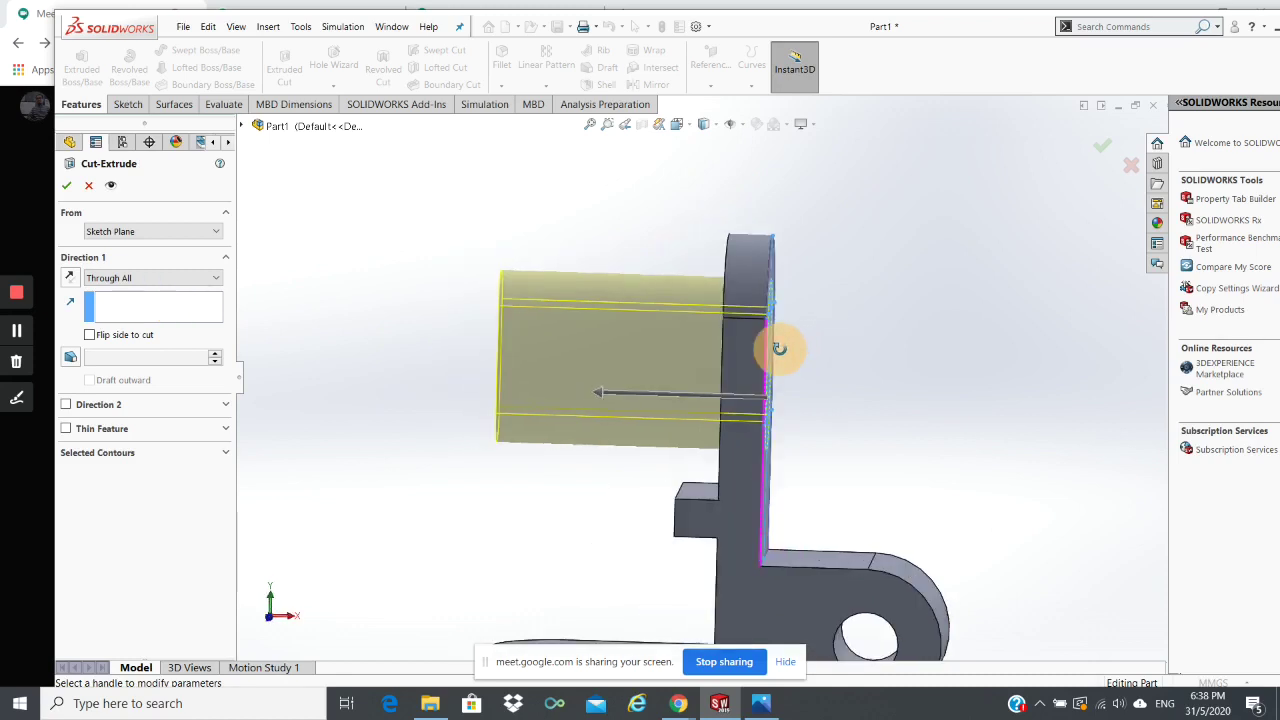
{"action": "left_click", "coordinate": [69, 278]}
{"action": "left_click", "coordinate": [69, 278]}
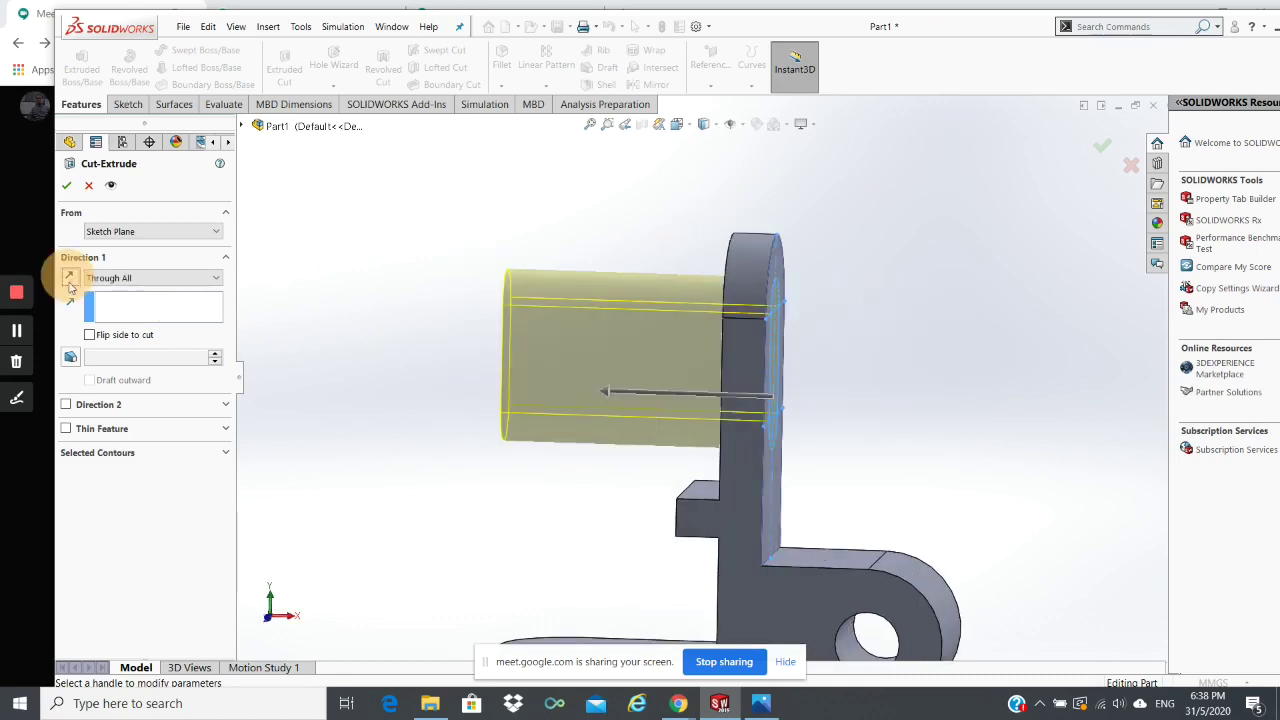
{"action": "left_click", "coordinate": [122, 280]}
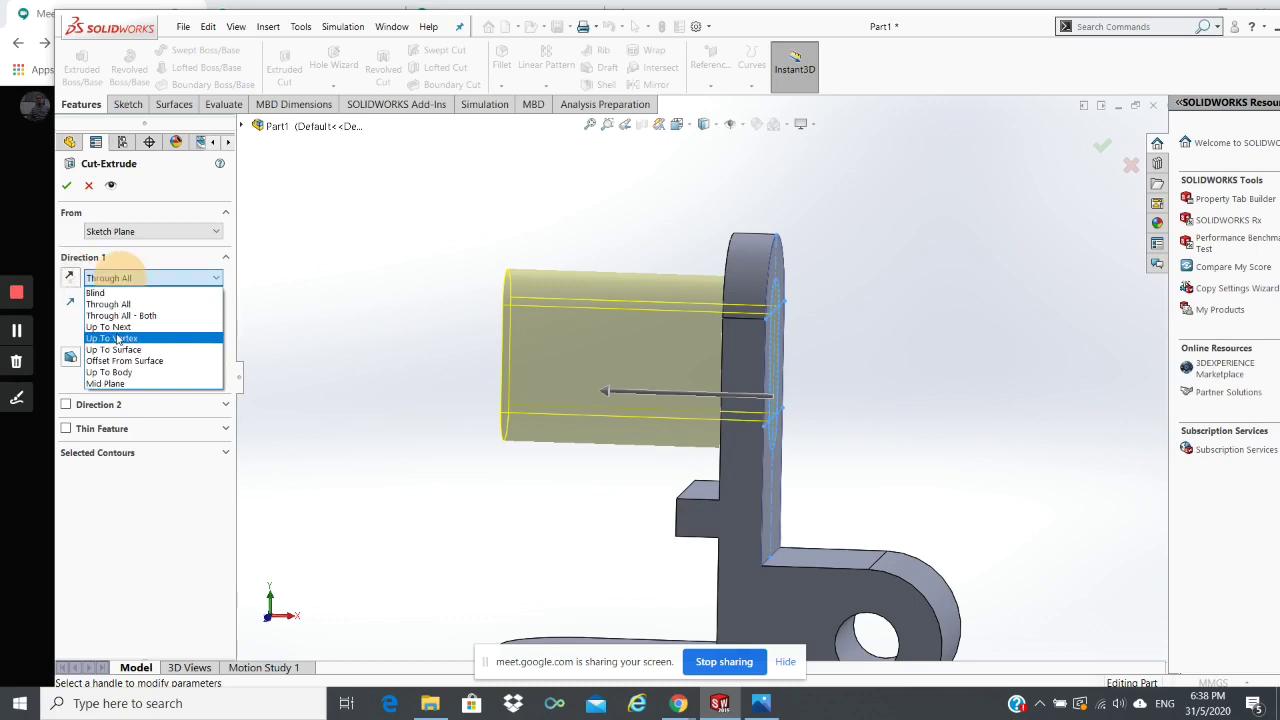
{"action": "left_click", "coordinate": [118, 332]}
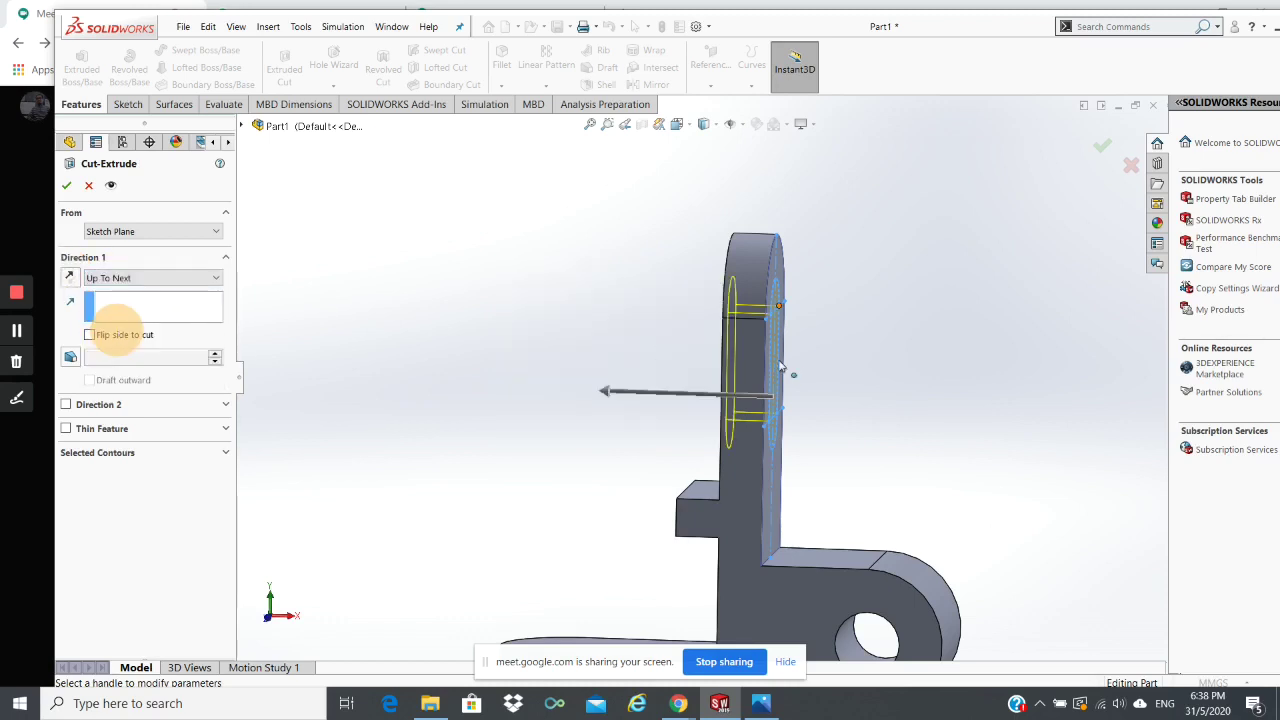
{"action": "mouse_move", "coordinate": [781, 367]}
{"action": "middle_mouse_down"}
{"action": "mouse_move", "coordinate": [845, 349]}
{"action": "mouse_move", "coordinate": [786, 351]}
{"action": "mouse_move", "coordinate": [808, 373]}
{"action": "middle_mouse_up"}
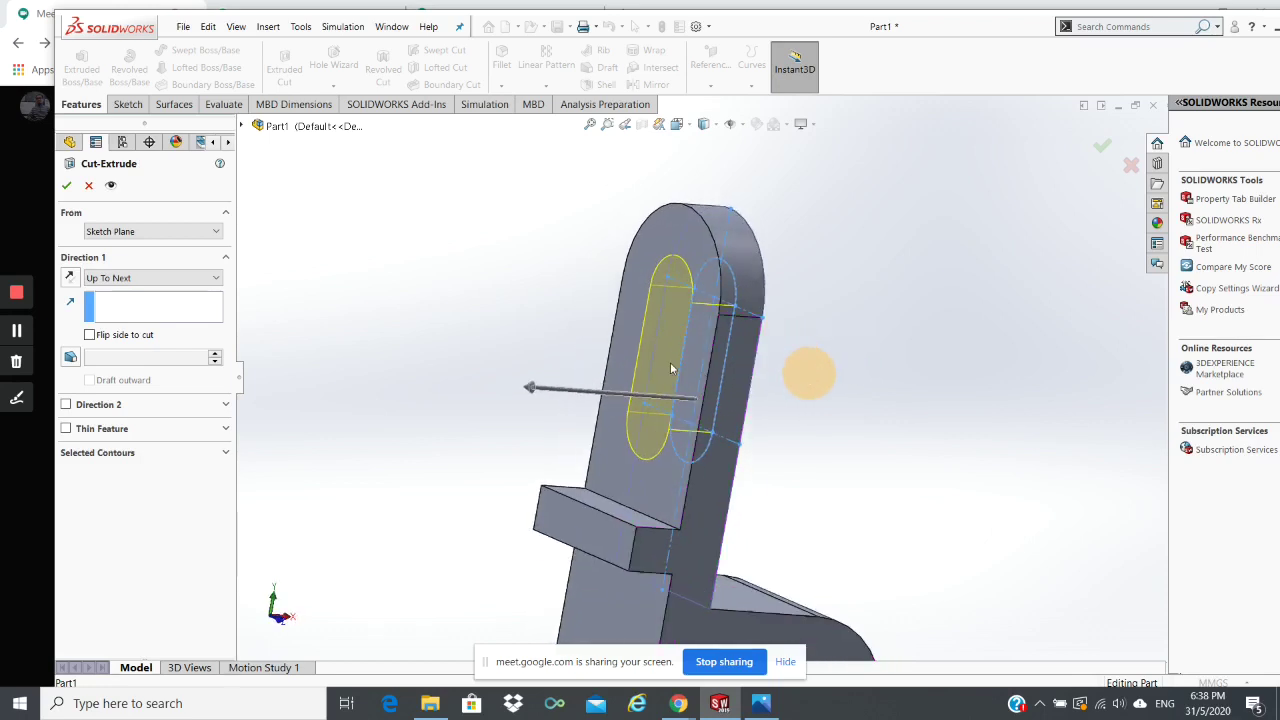
{"action": "left_click", "coordinate": [66, 185]}
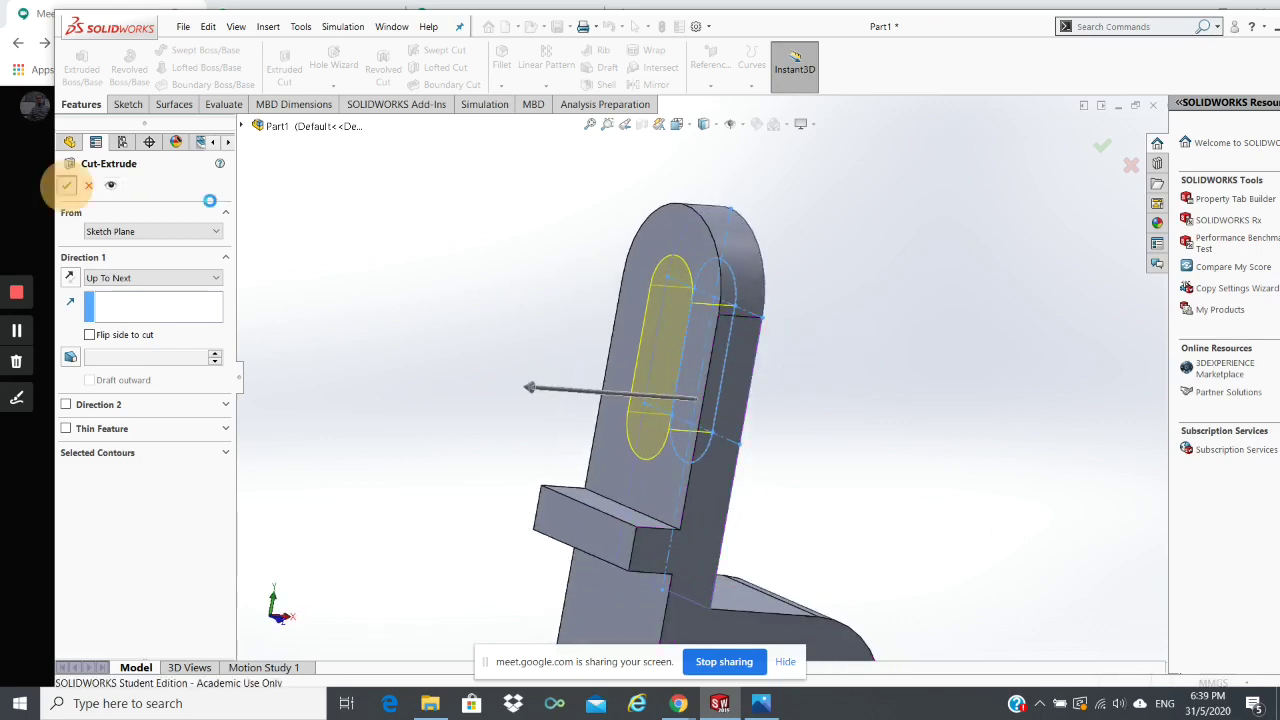
{"action": "mouse_move", "coordinate": [932, 357]}
{"action": "middle_mouse_down"}
{"action": "mouse_move", "coordinate": [840, 445]}
{"action": "mouse_move", "coordinate": [700, 509]}
{"action": "mouse_move", "coordinate": [800, 509]}
{"action": "mouse_move", "coordinate": [808, 532]}
{"action": "middle_mouse_up"}
{"action": "left_click", "coordinate": [609, 528]}
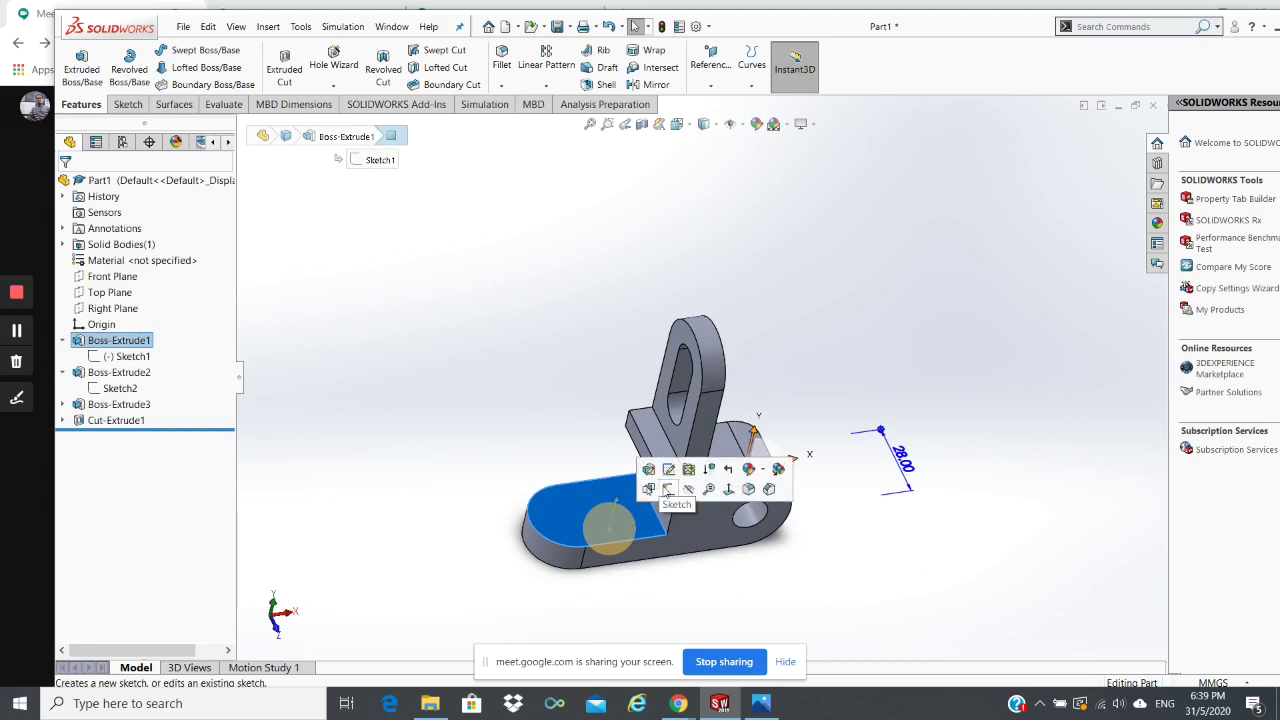
{"action": "left_click", "coordinate": [505, 379]}
{"action": "middle_click_drag", "start_coordinate": [505, 379], "coordinate": [579, 525]}
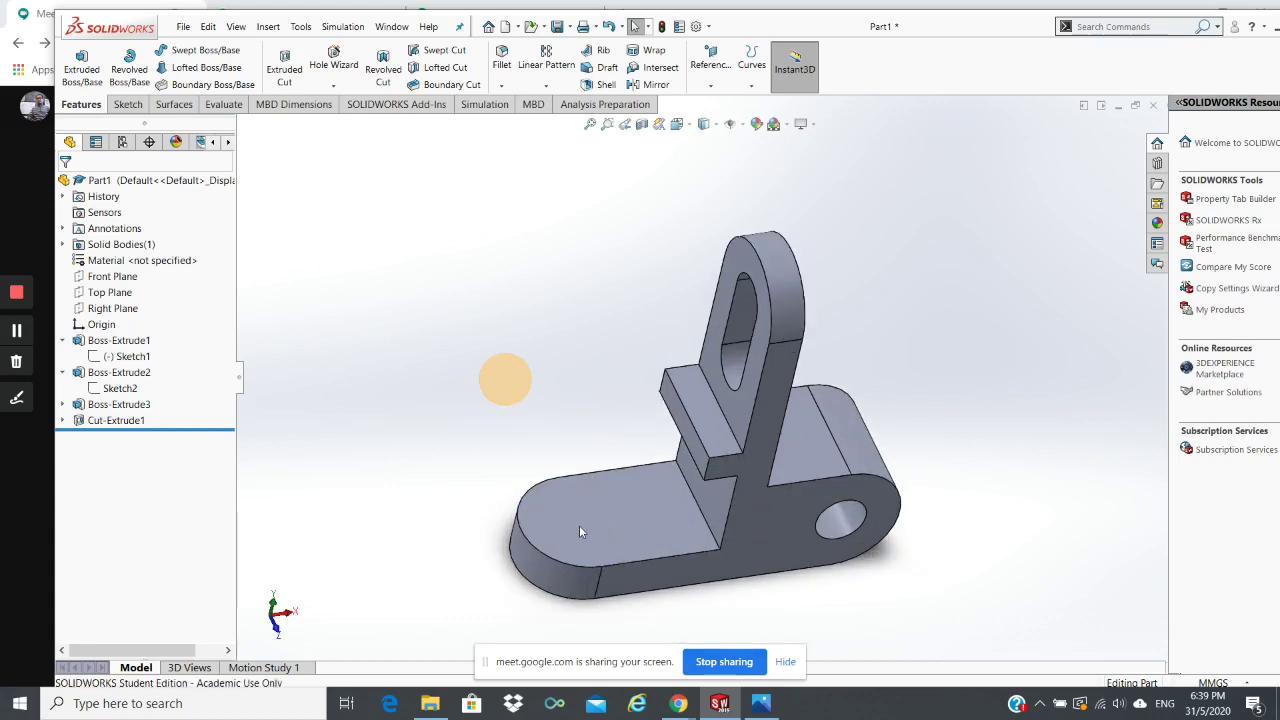
{"action": "left_click", "coordinate": [581, 528]}
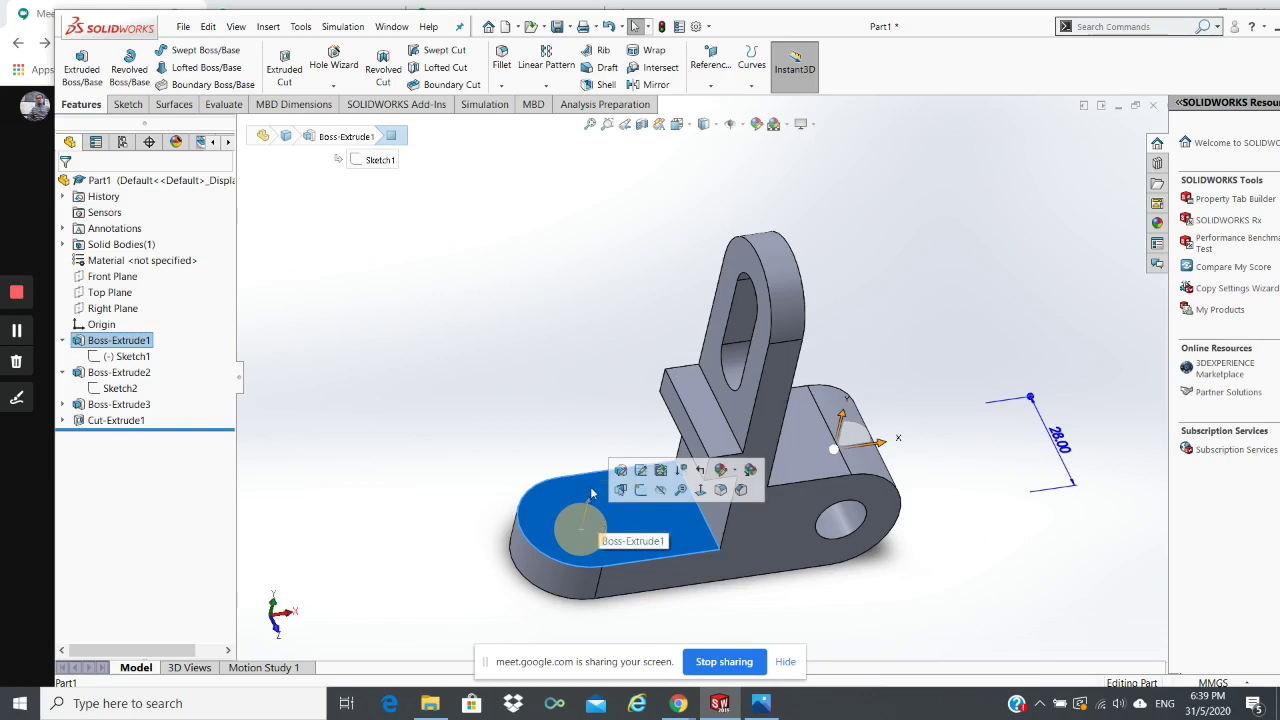
{"action": "left_click", "coordinate": [551, 366]}
{"action": "key", "text": "alt+Tab"}
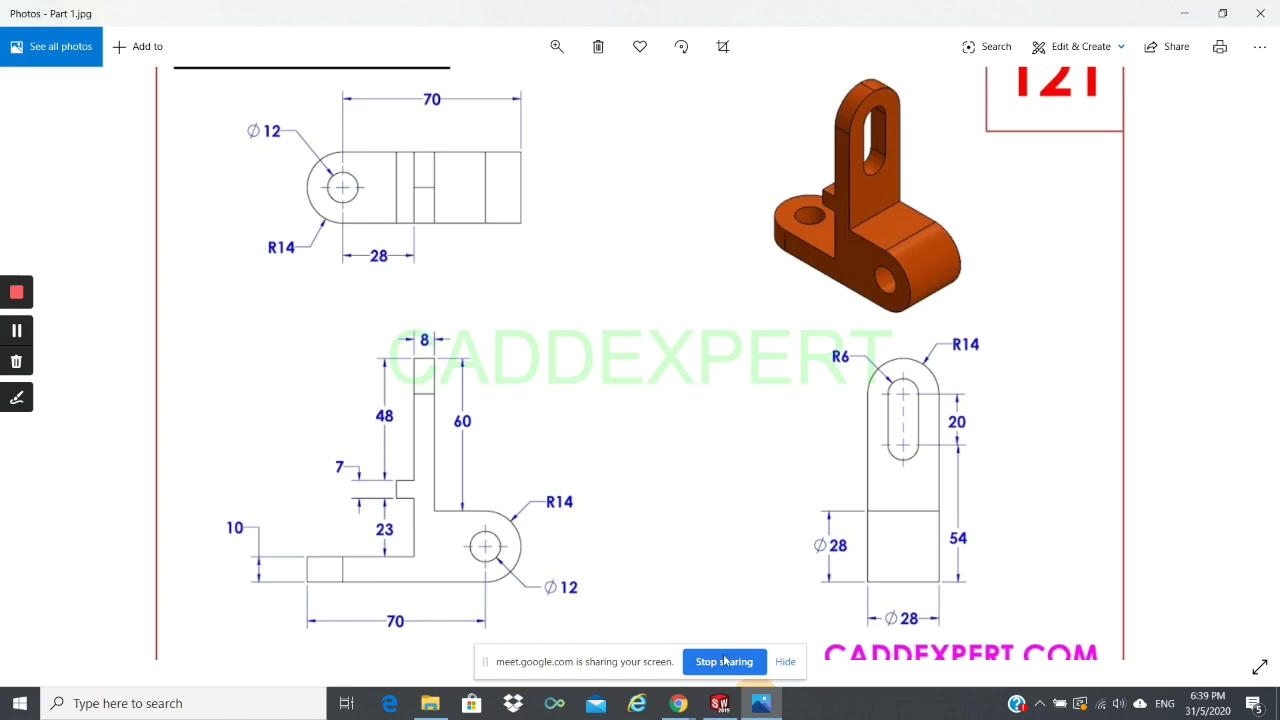
{"action": "left_click", "coordinate": [719, 703]}
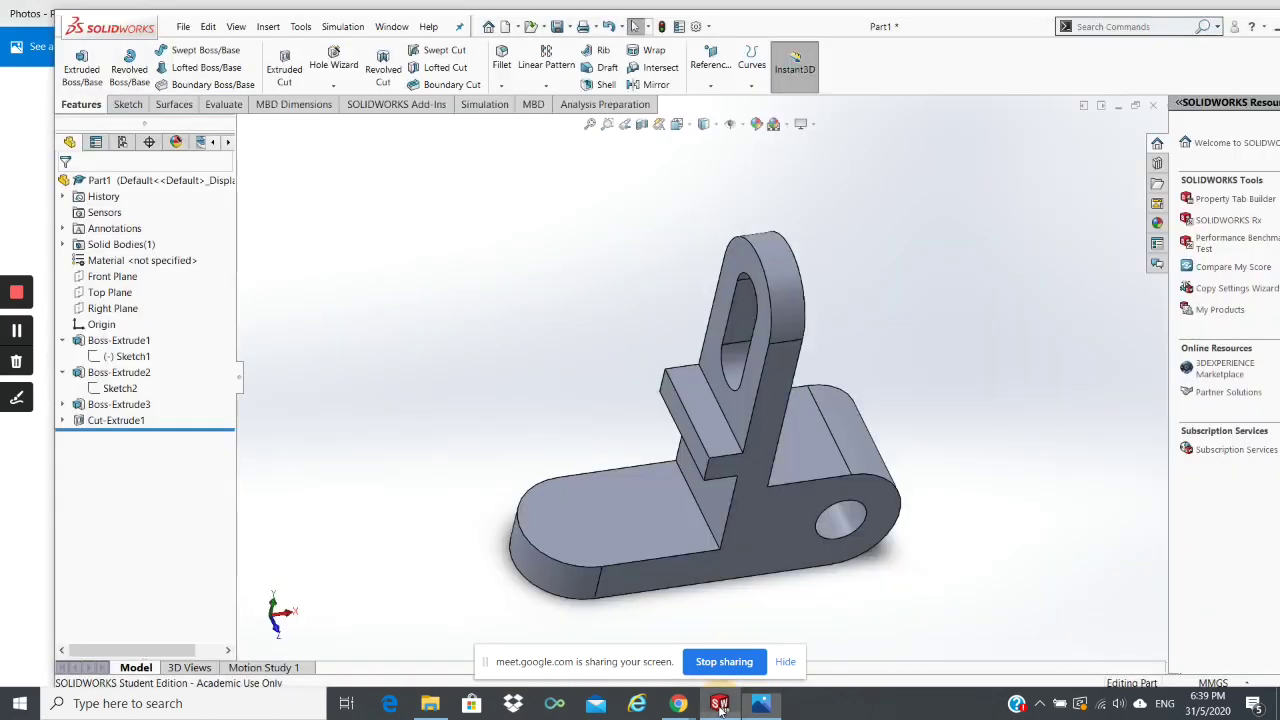
{"action": "left_click", "coordinate": [96, 291]}
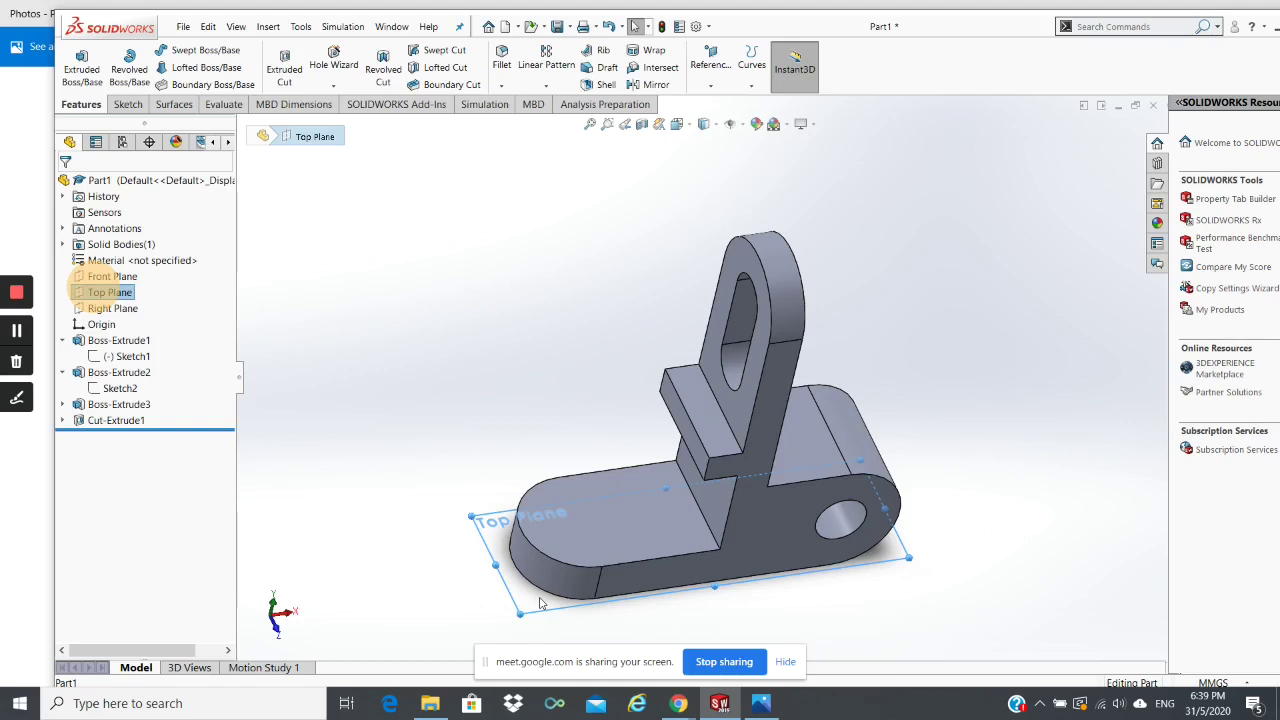
{"action": "right_click", "coordinate": [124, 296]}
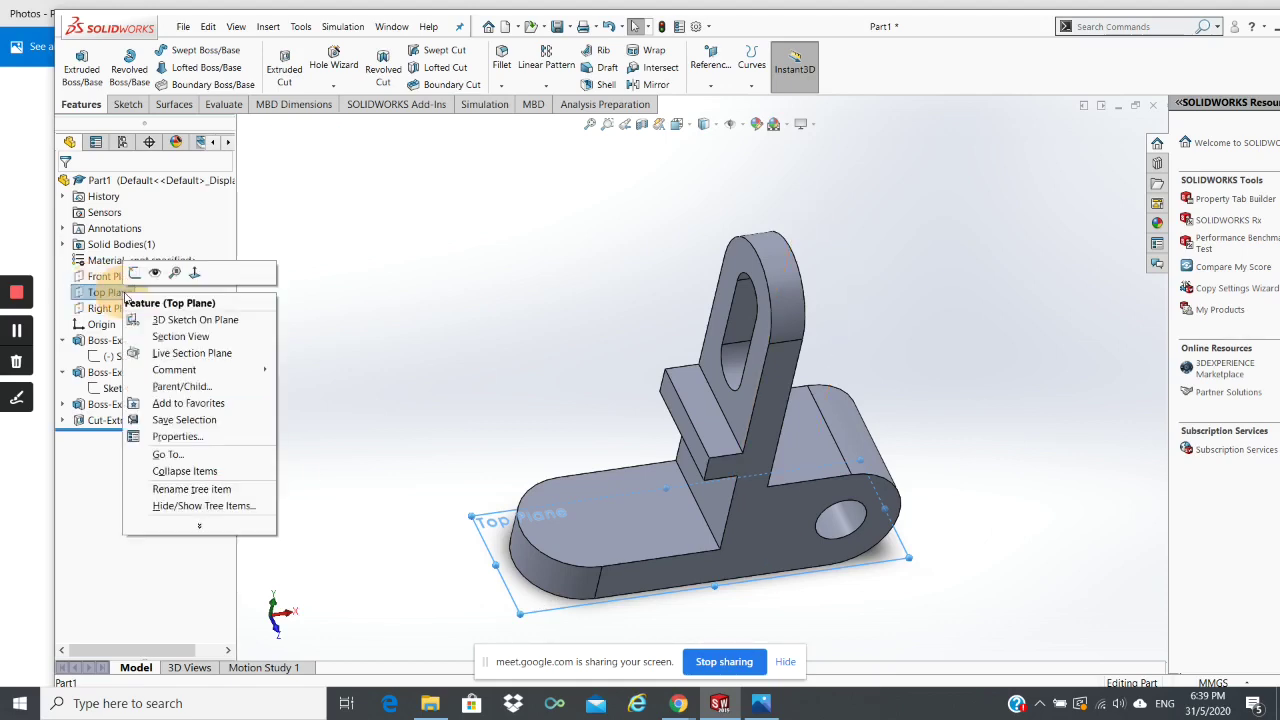
{"action": "left_click", "coordinate": [135, 274]}
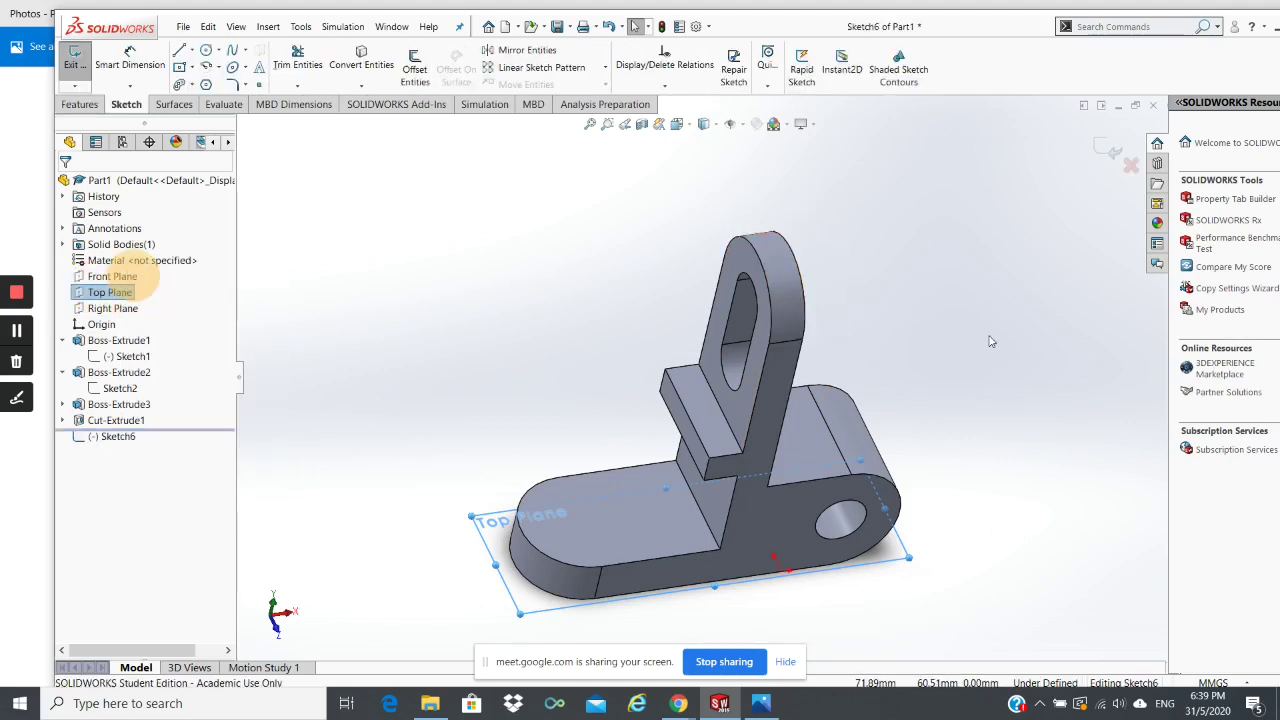
{"action": "key", "text": "space"}
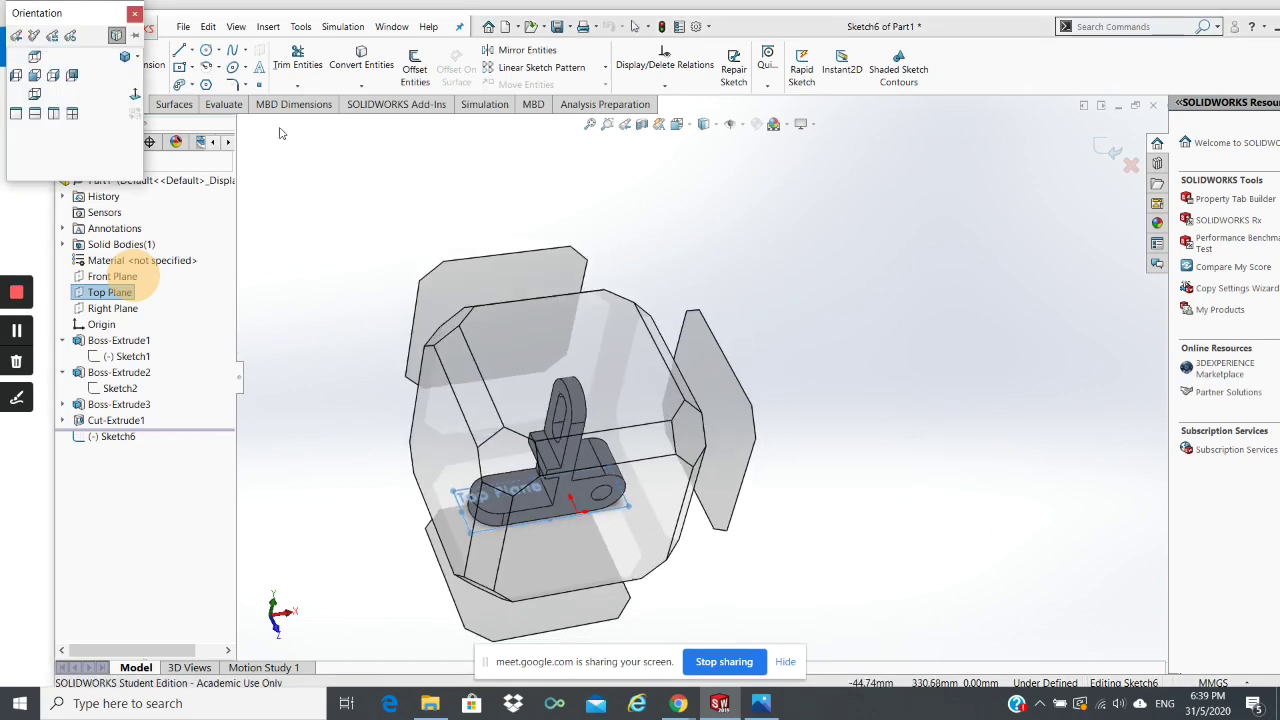
{"action": "left_click", "coordinate": [130, 92]}
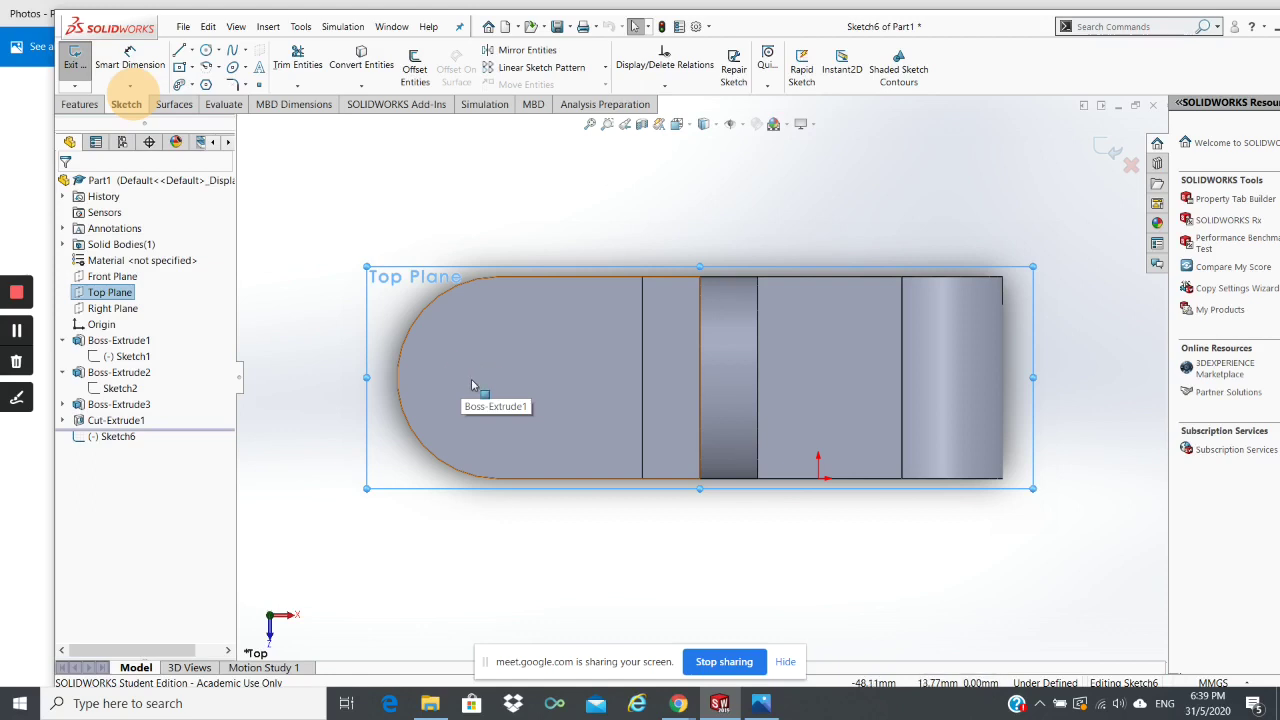
{"action": "mouse_move", "coordinate": [472, 385]}
{"action": "middle_mouse_down"}
{"action": "mouse_move", "coordinate": [473, 316]}
{"action": "mouse_move", "coordinate": [491, 280]}
{"action": "mouse_move", "coordinate": [510, 276]}
{"action": "middle_mouse_up"}
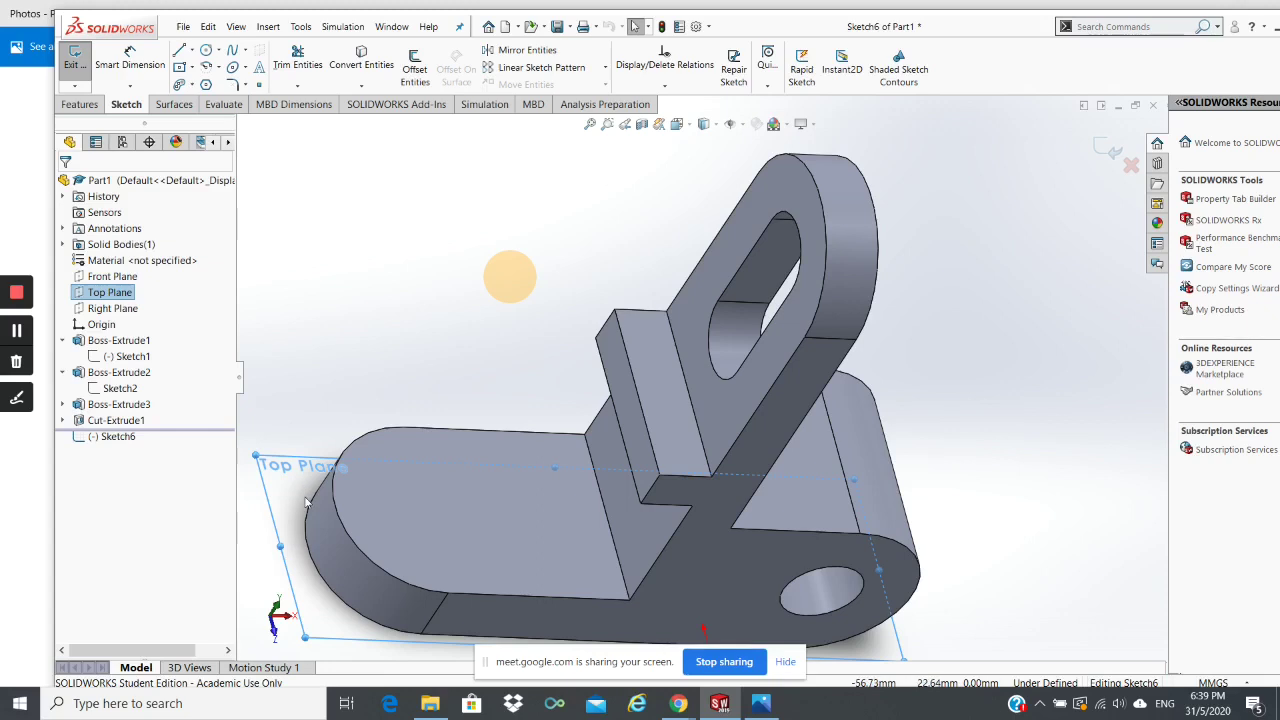
{"action": "left_click", "coordinate": [1104, 150]}
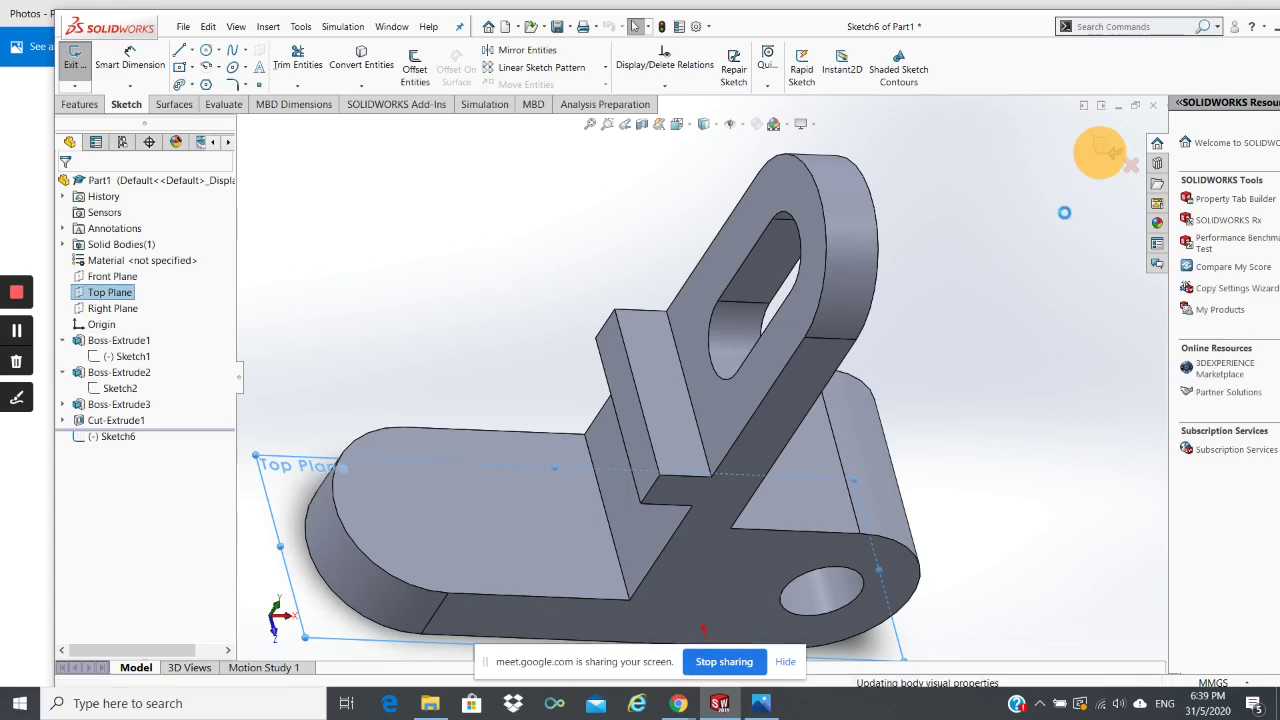
{"action": "mouse_move", "coordinate": [534, 409]}
{"action": "middle_mouse_down"}
{"action": "mouse_move", "coordinate": [597, 389]}
{"action": "mouse_move", "coordinate": [587, 392]}
{"action": "middle_mouse_up"}
Step: Sketch a 6 mm radius circle on the base's top face at the rounded end's centre
{"action": "left_click", "coordinate": [549, 409]}
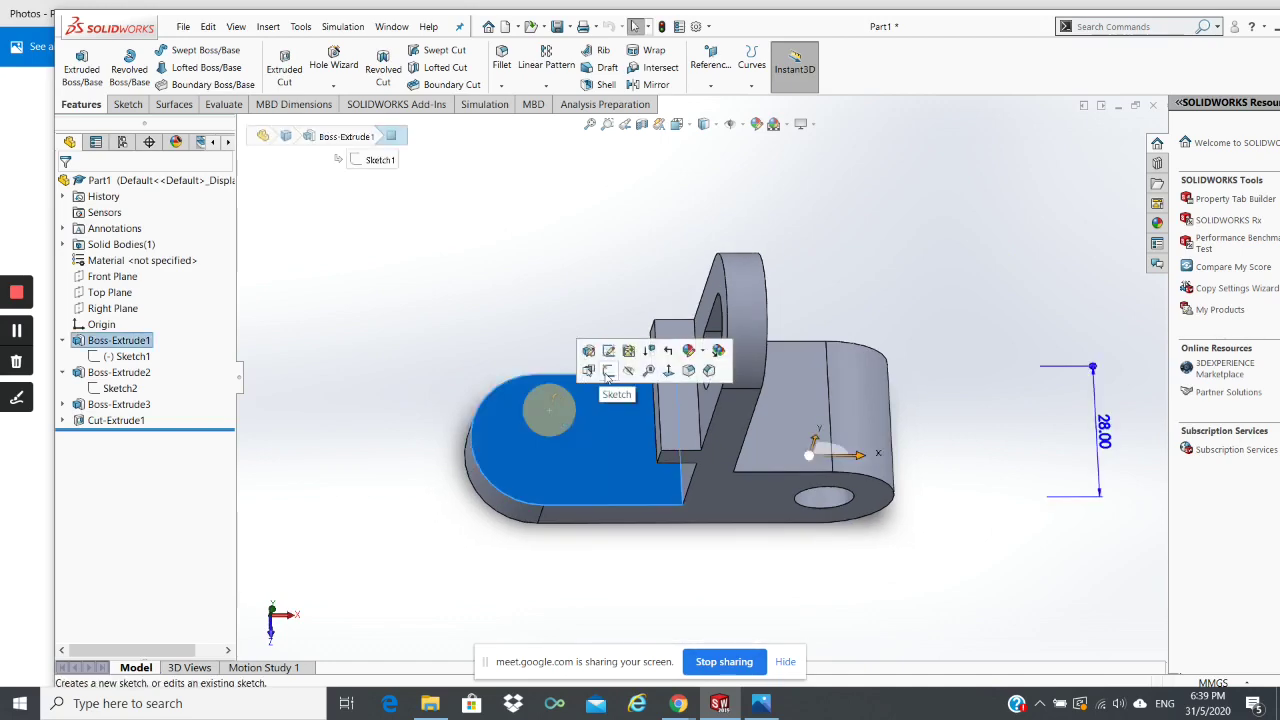
{"action": "left_click", "coordinate": [610, 370]}
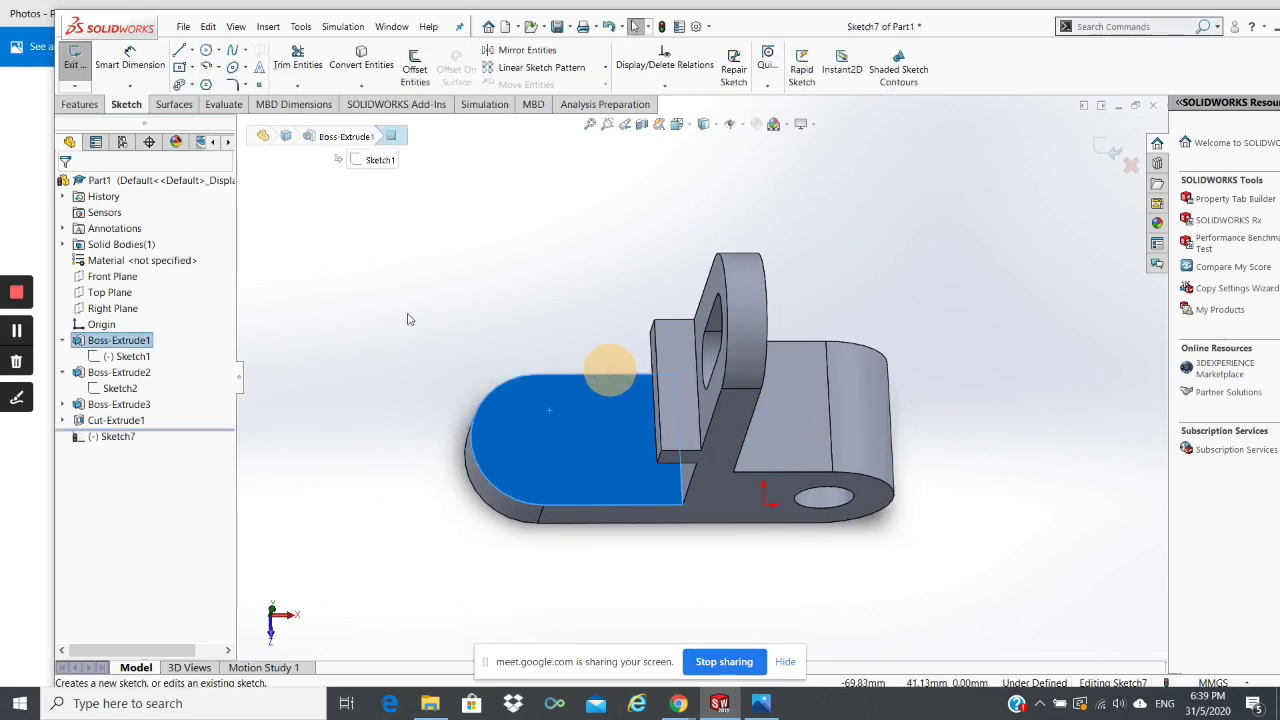
{"action": "key", "text": "space"}
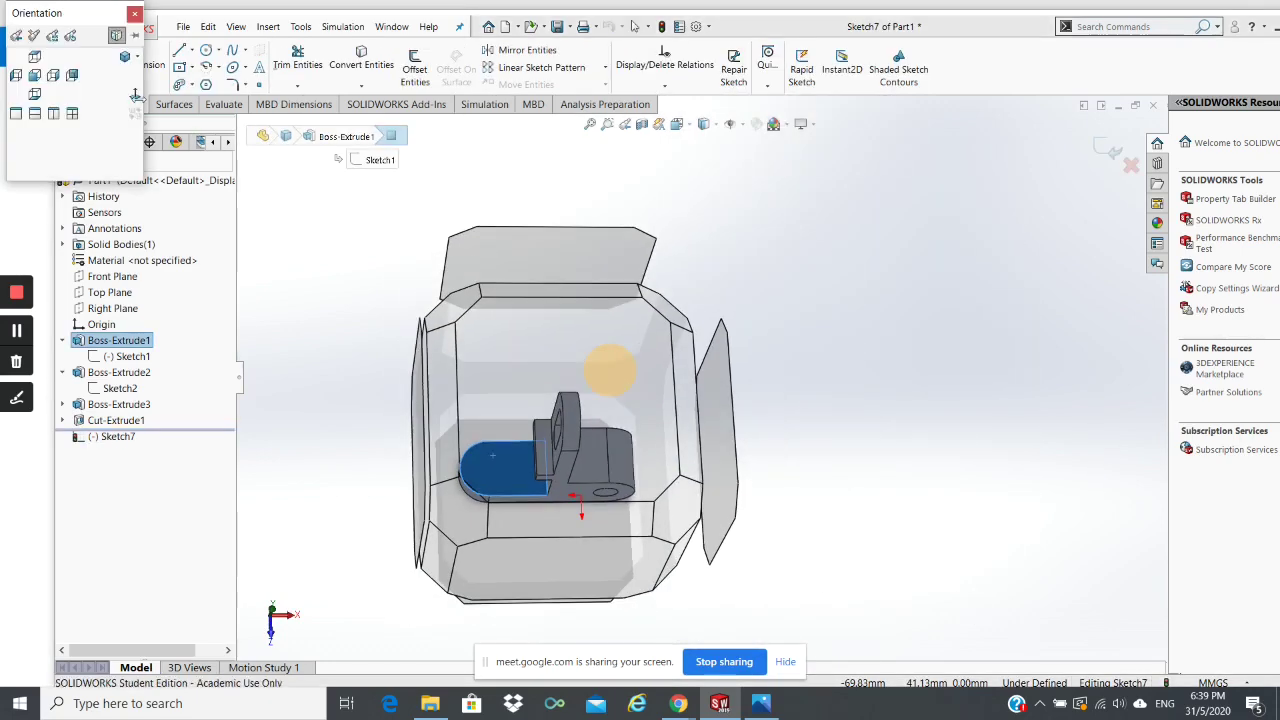
{"action": "left_click", "coordinate": [134, 100]}
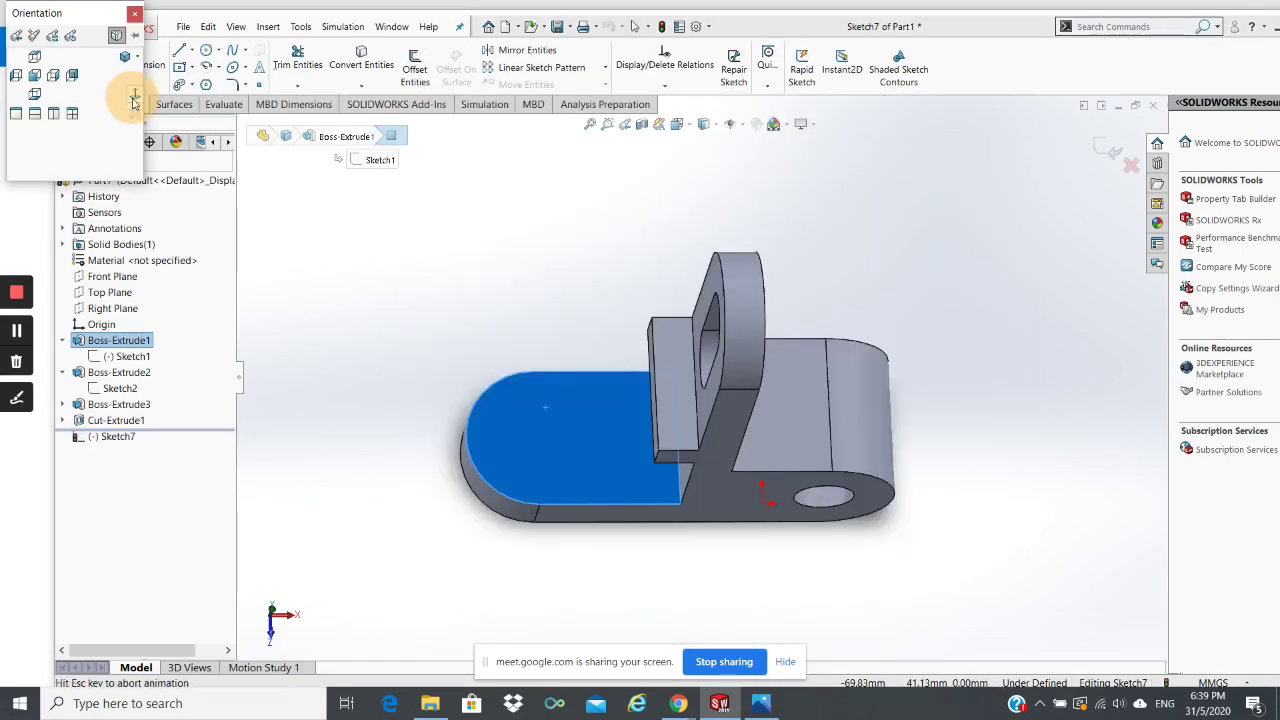
{"action": "left_click", "coordinate": [510, 210]}
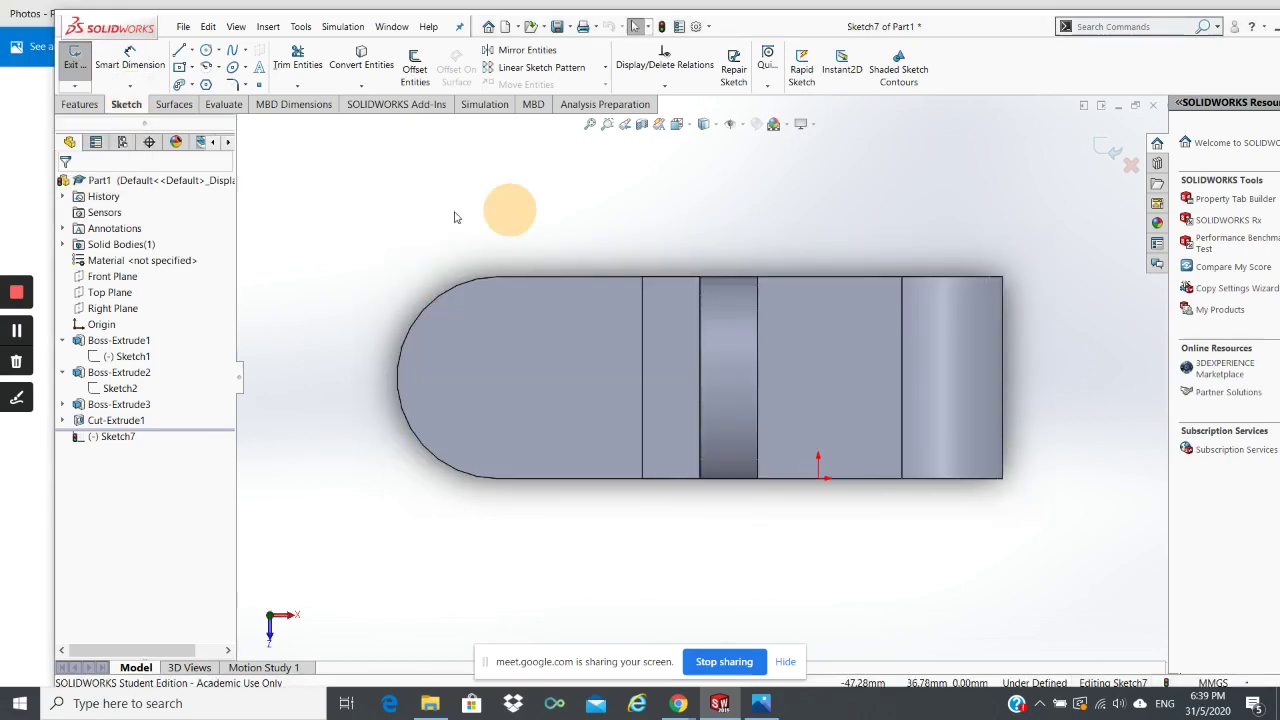
{"action": "left_click", "coordinate": [205, 50]}
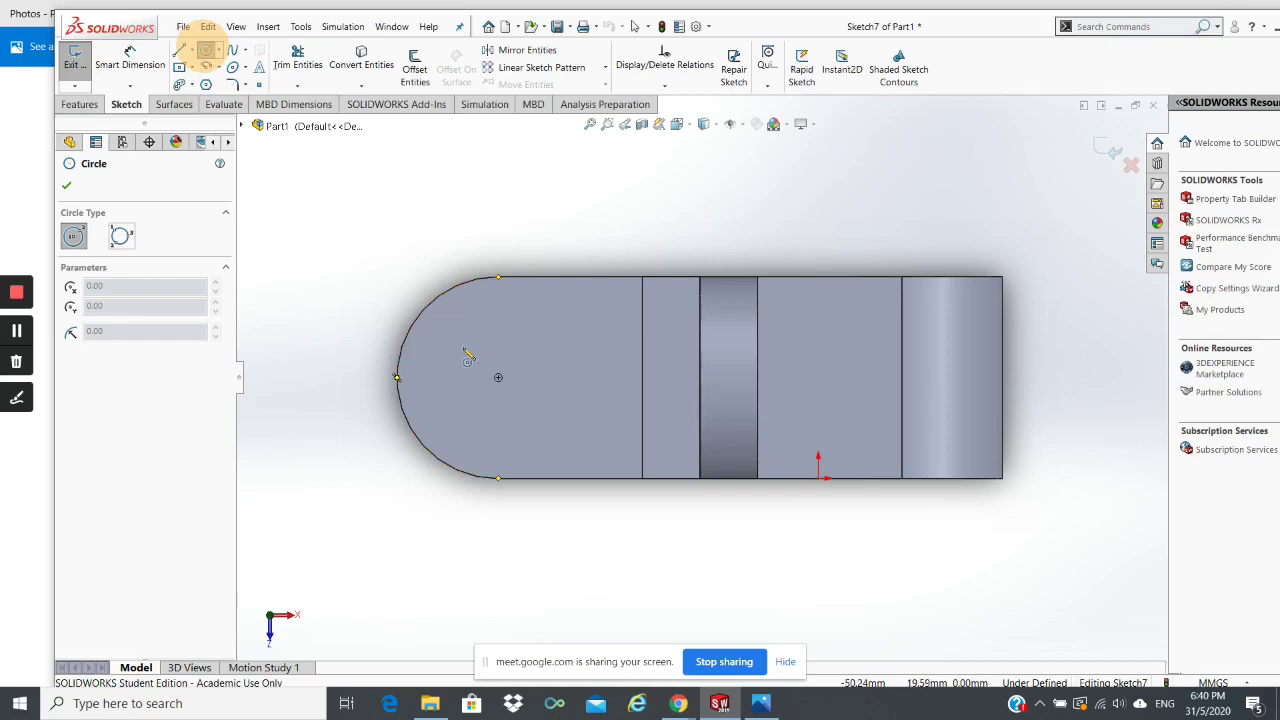
{"action": "left_click", "coordinate": [498, 378]}
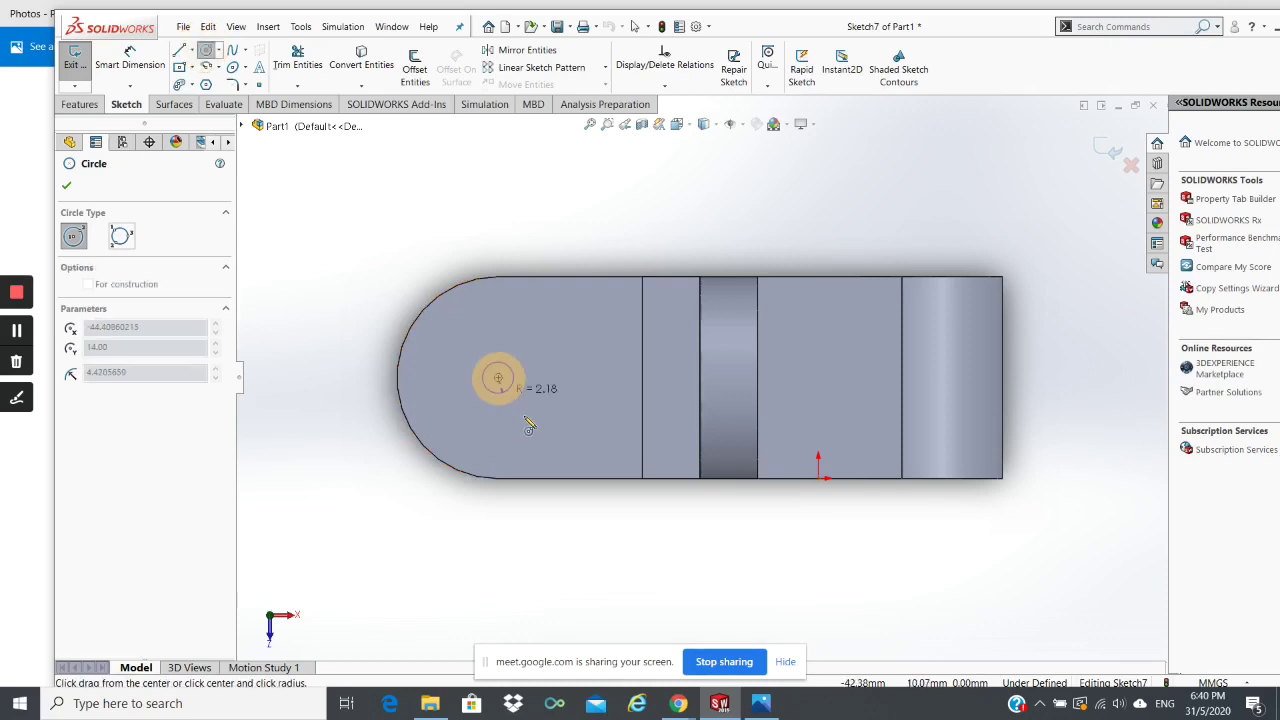
{"action": "left_click", "coordinate": [530, 425]}
{"action": "left_click", "coordinate": [531, 426]}
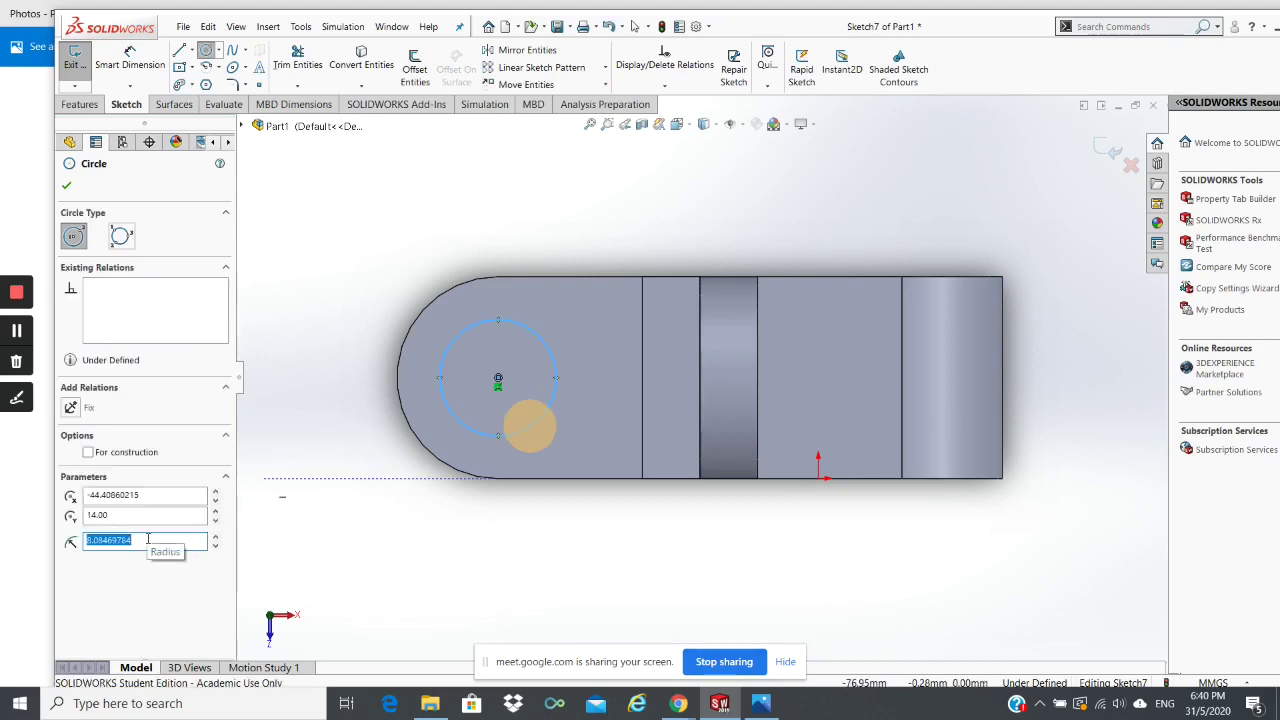
{"action": "type", "text": "6"}
{"action": "key", "text": "Return"}
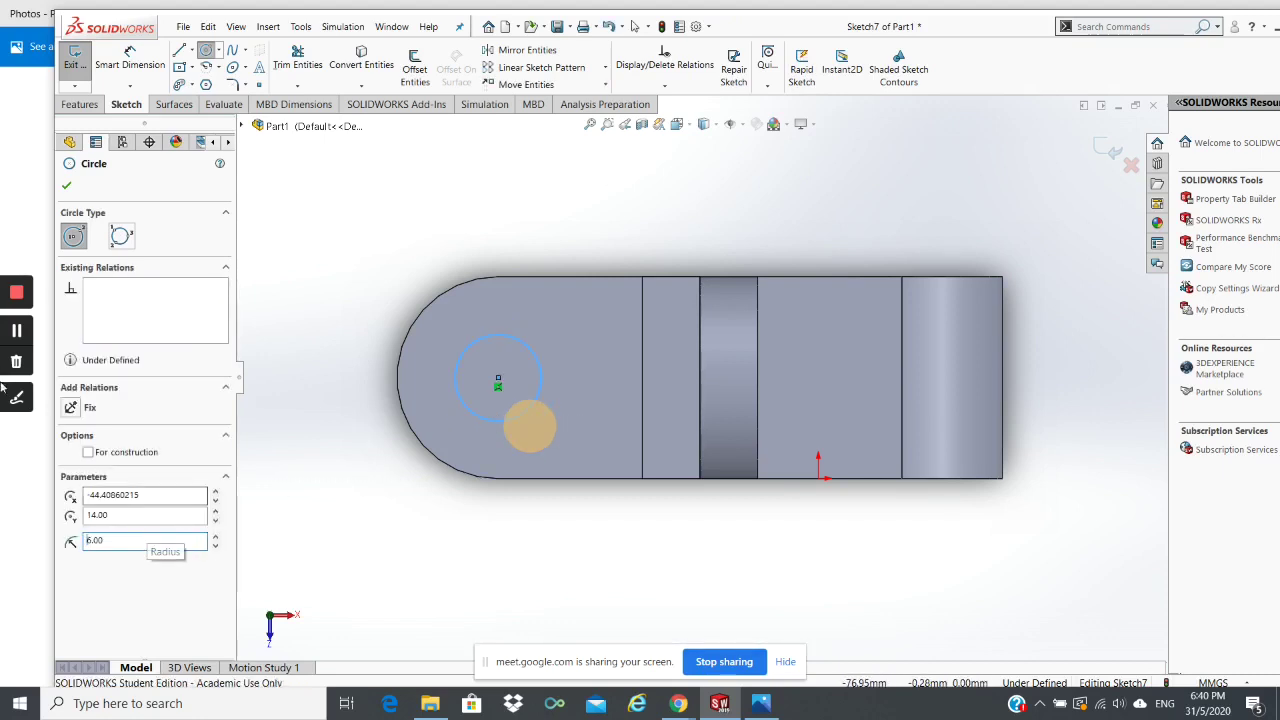
{"action": "left_click", "coordinate": [70, 187]}
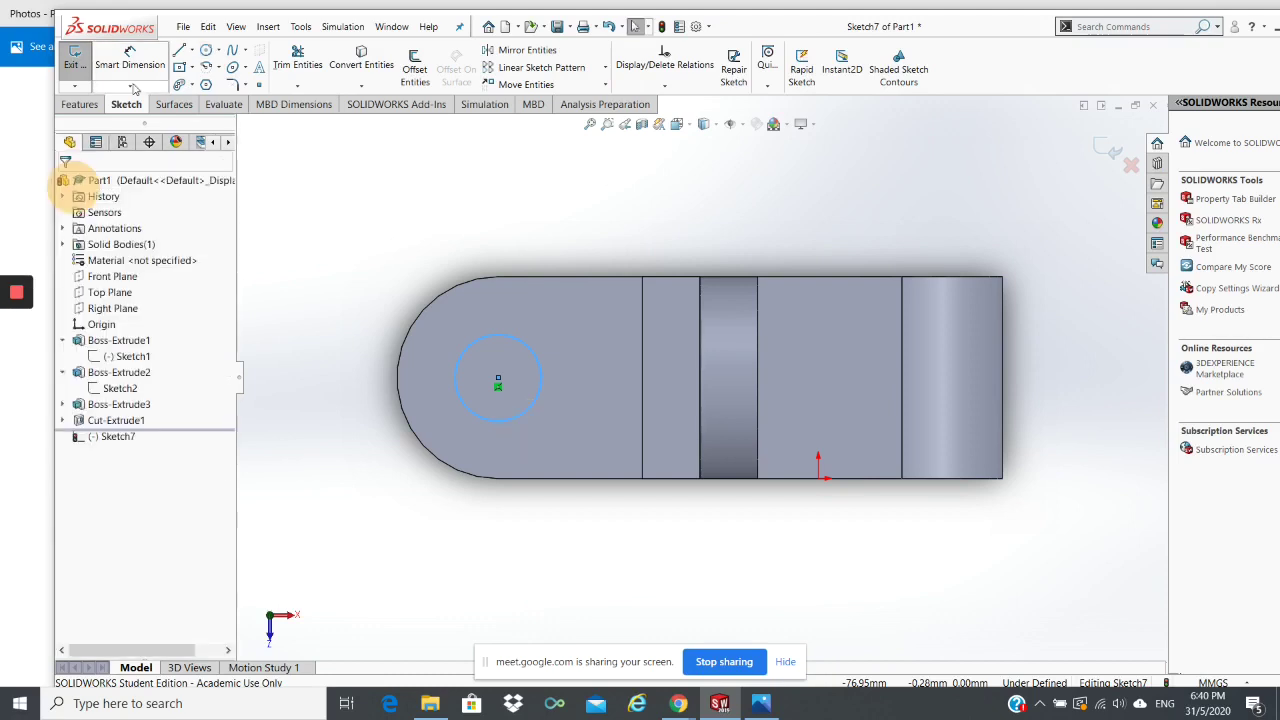
Step: Add a Ø12 diameter dimension to the circle to fully define the sketch
{"action": "left_click", "coordinate": [135, 65]}
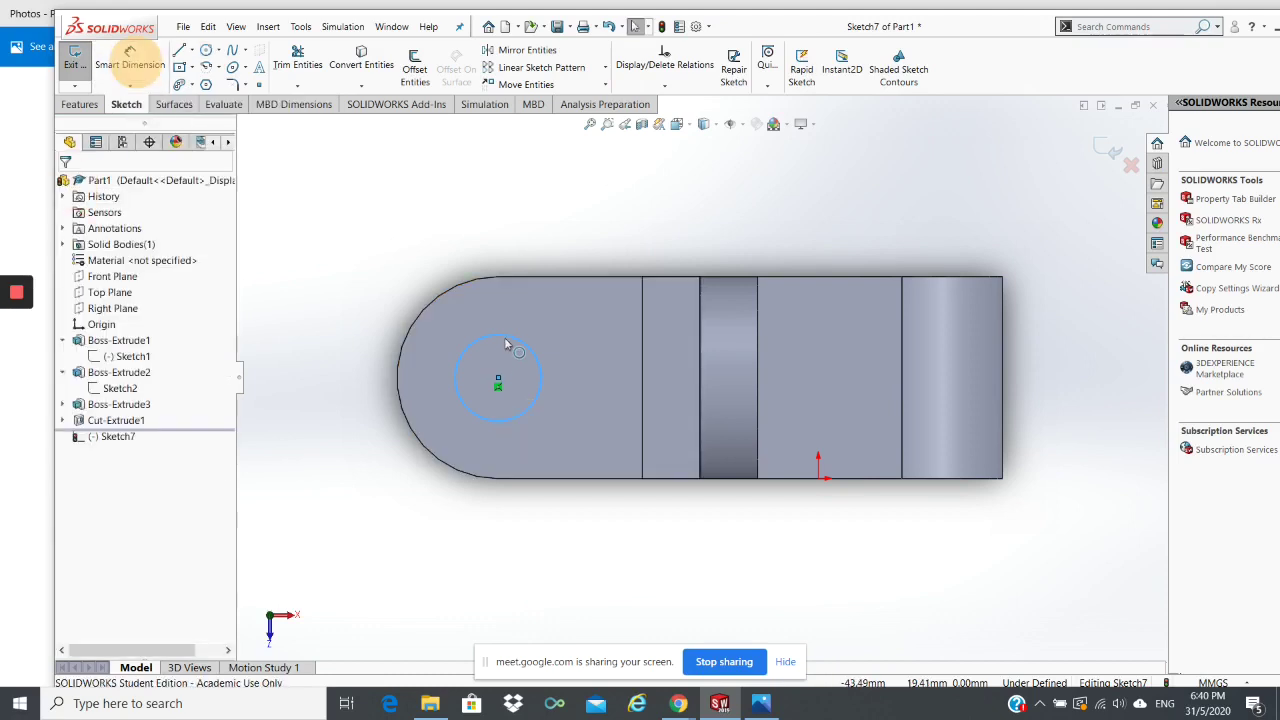
{"action": "left_click", "coordinate": [505, 340]}
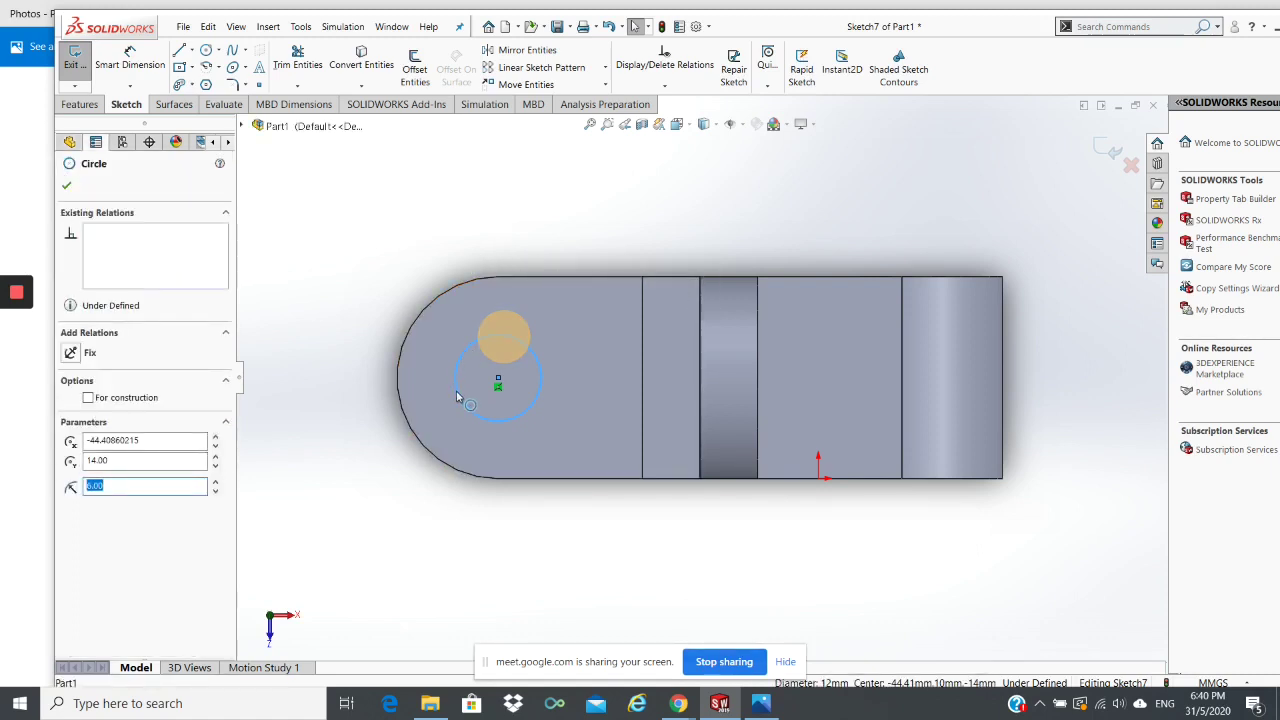
{"action": "left_click", "coordinate": [67, 187]}
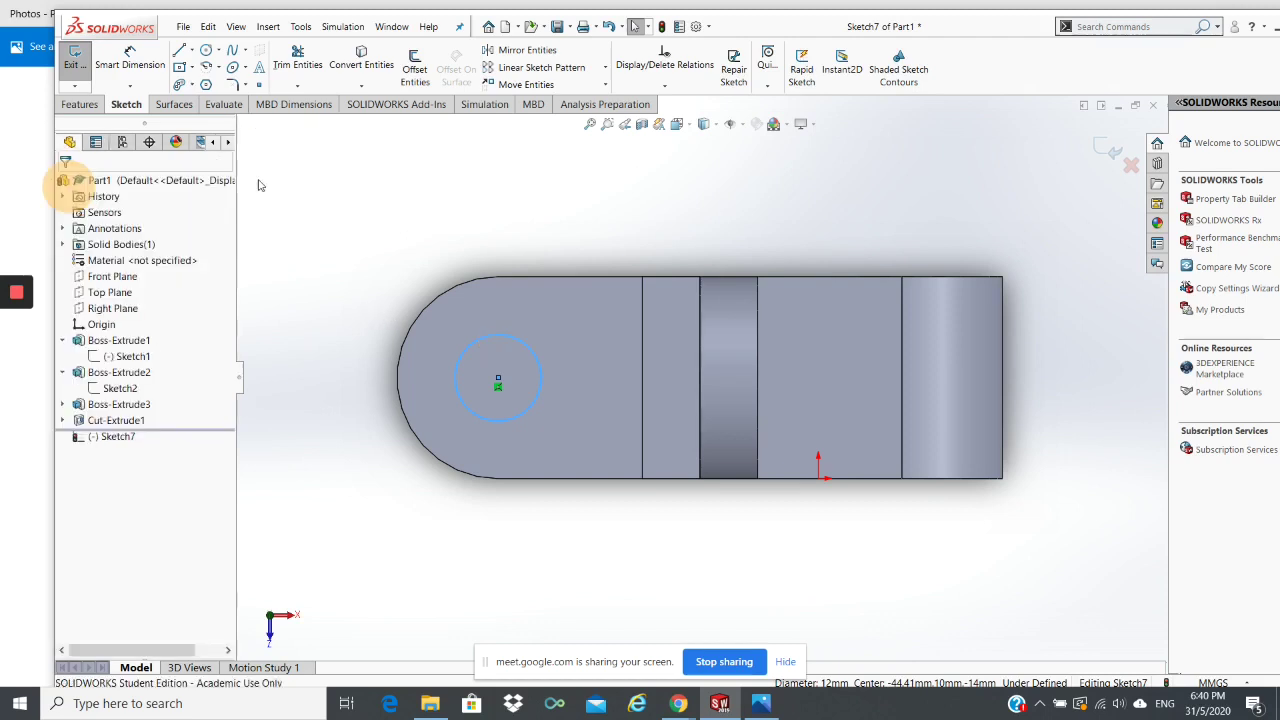
{"action": "left_click", "coordinate": [467, 350]}
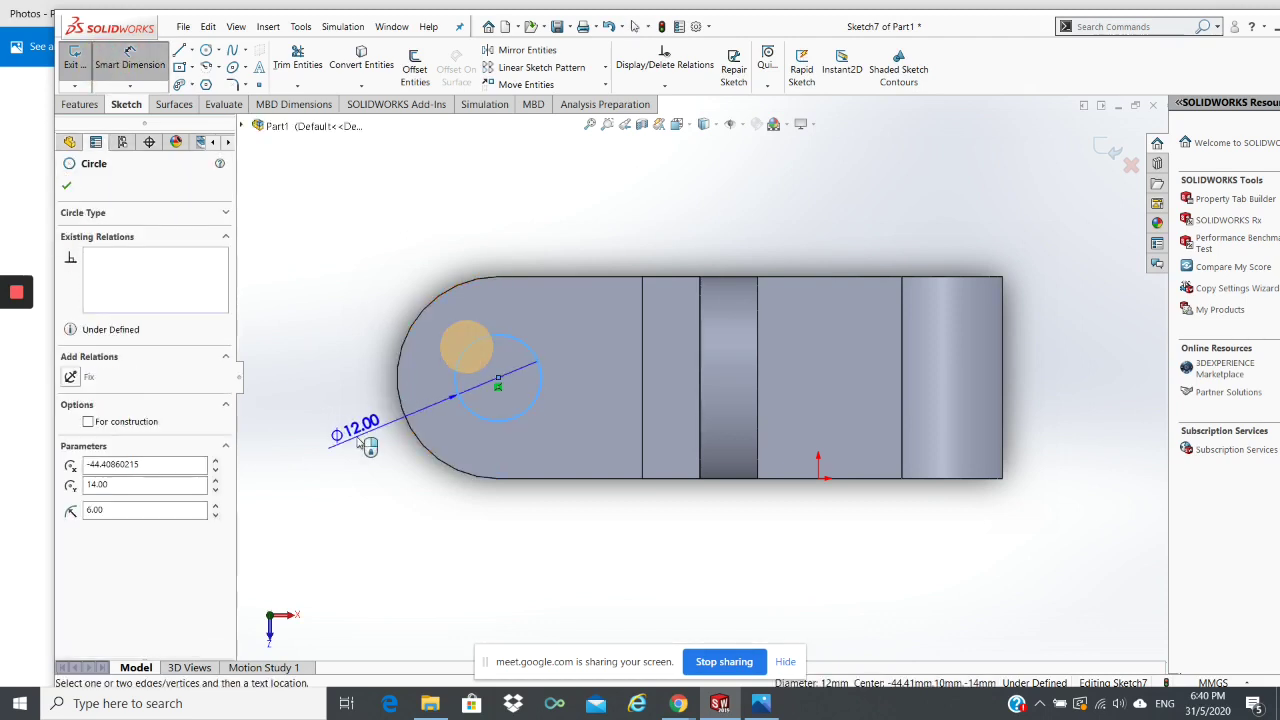
{"action": "left_click", "coordinate": [362, 442]}
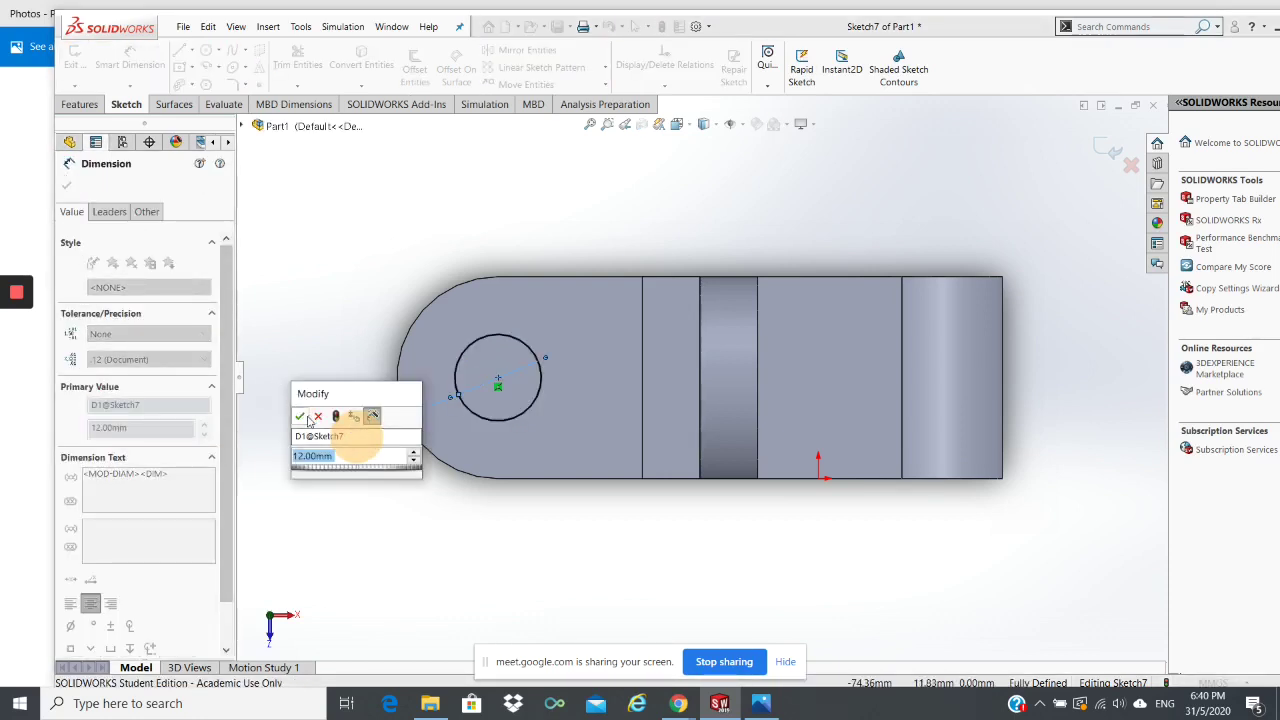
{"action": "left_click", "coordinate": [300, 415]}
{"action": "left_click", "coordinate": [82, 104]}
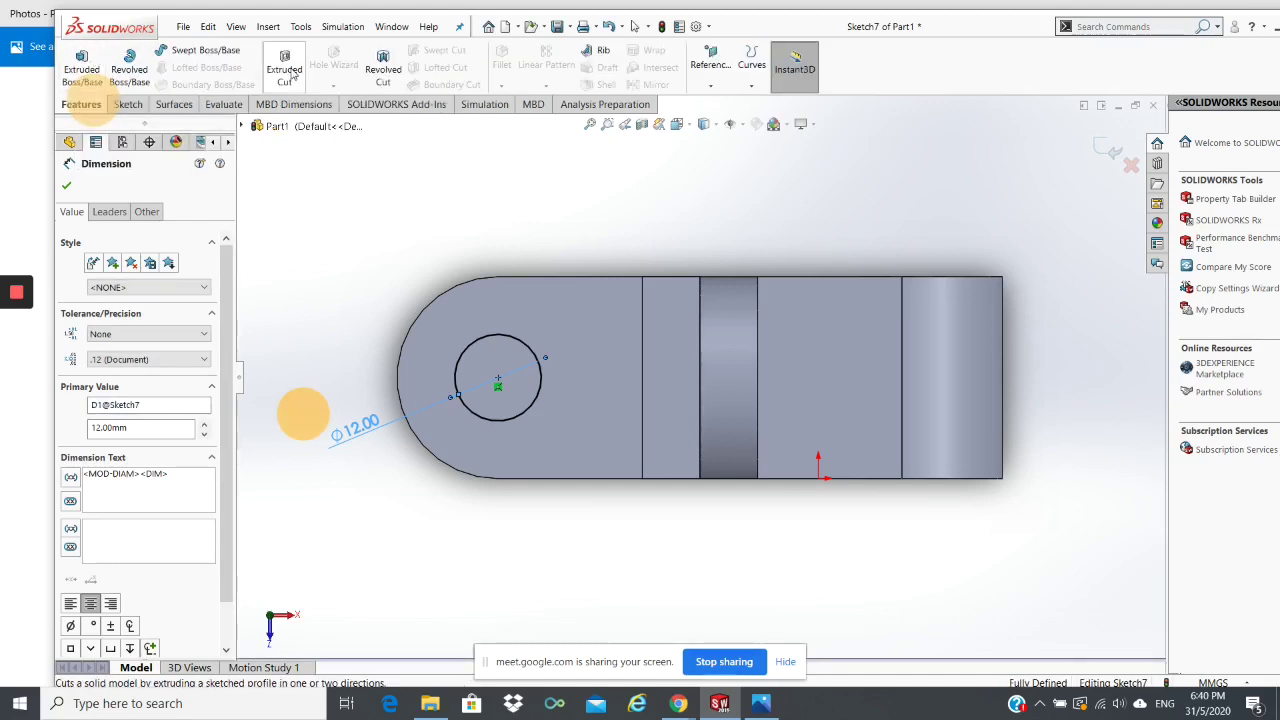
Step: Extrude-cut the Ø12 circle with end condition Up To Next, creating Cut-Extrude2
{"action": "left_click", "coordinate": [284, 66]}
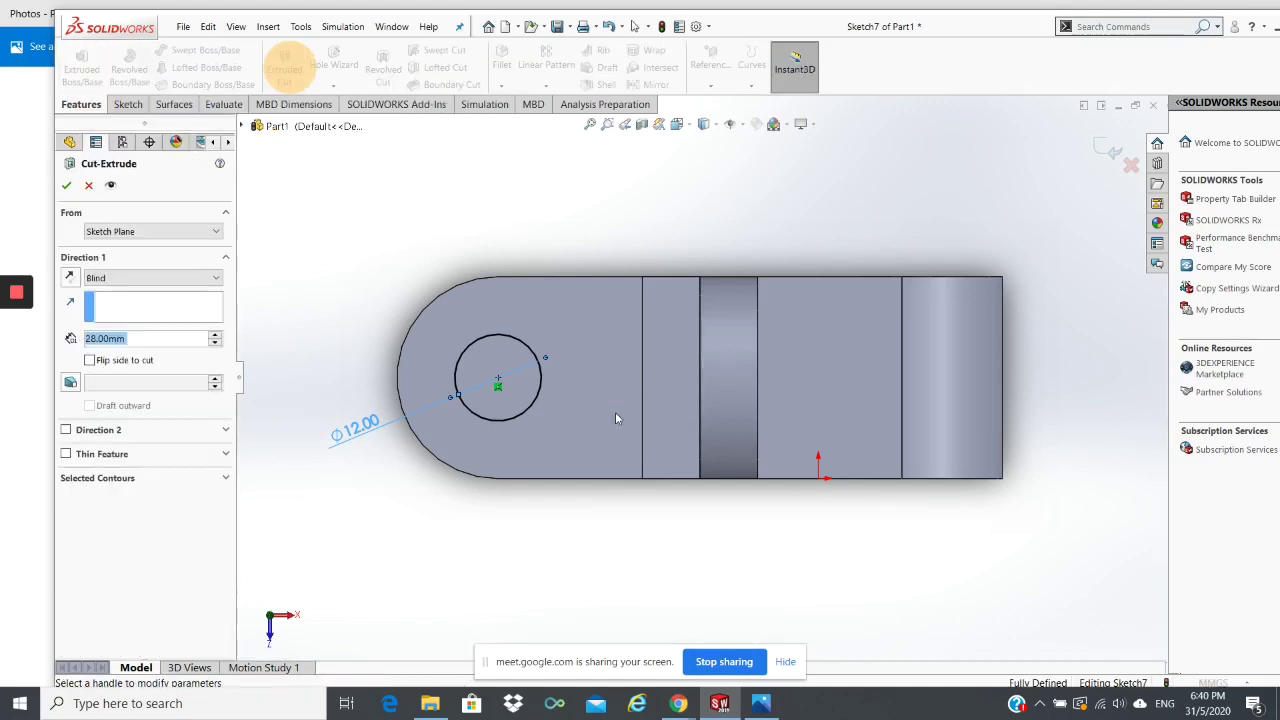
{"action": "left_click", "coordinate": [603, 290]}
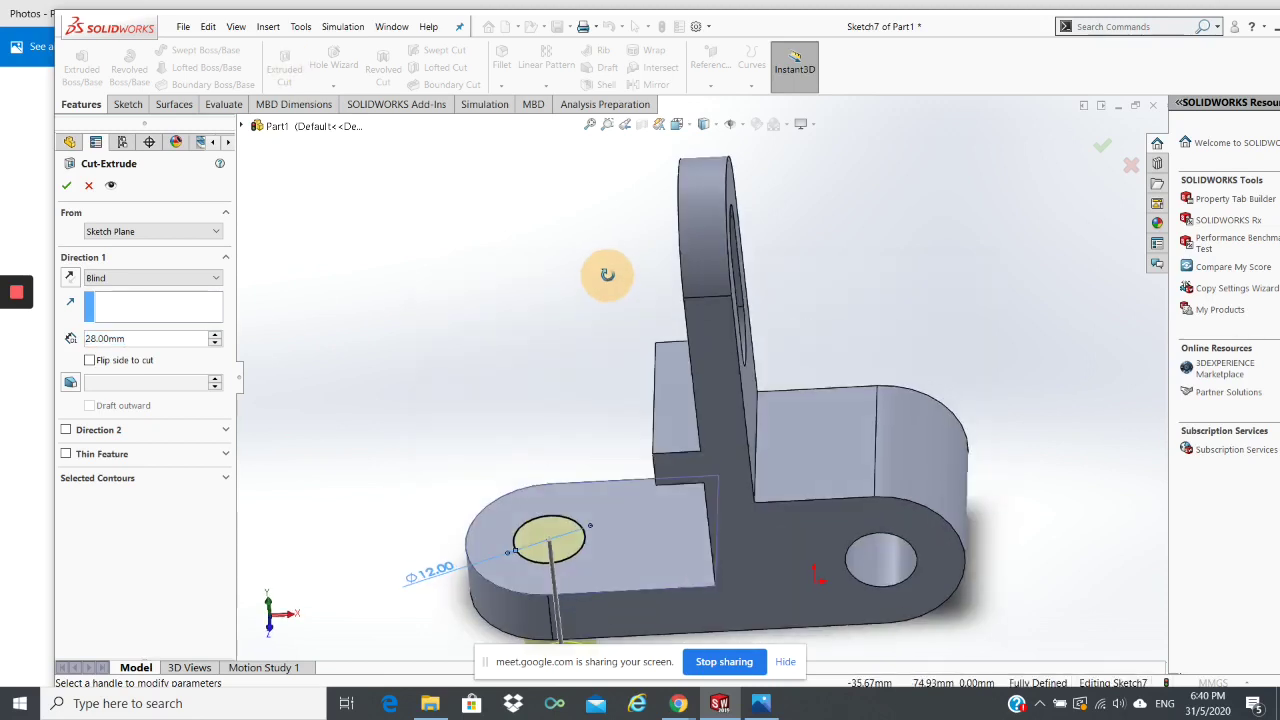
{"action": "left_click", "coordinate": [206, 290]}
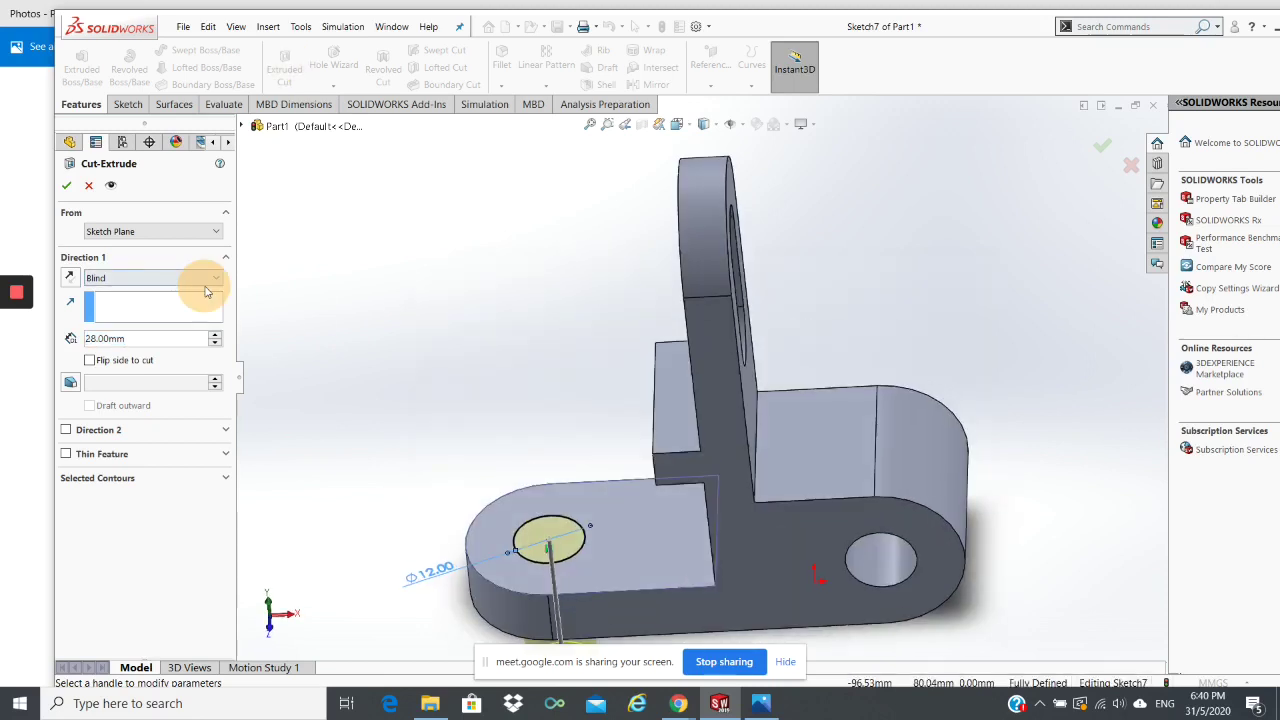
{"action": "left_click", "coordinate": [130, 280]}
{"action": "left_click", "coordinate": [115, 330]}
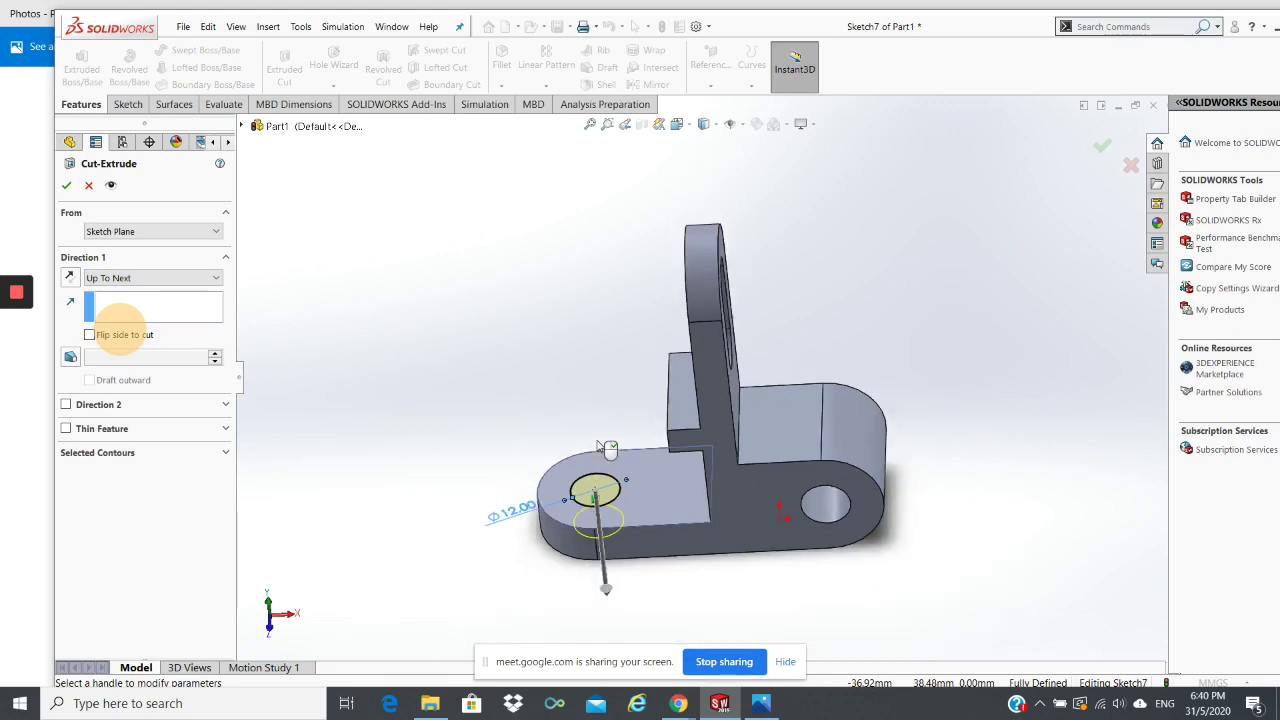
{"action": "middle_click_drag", "start_coordinate": [606, 486], "coordinate": [697, 286]}
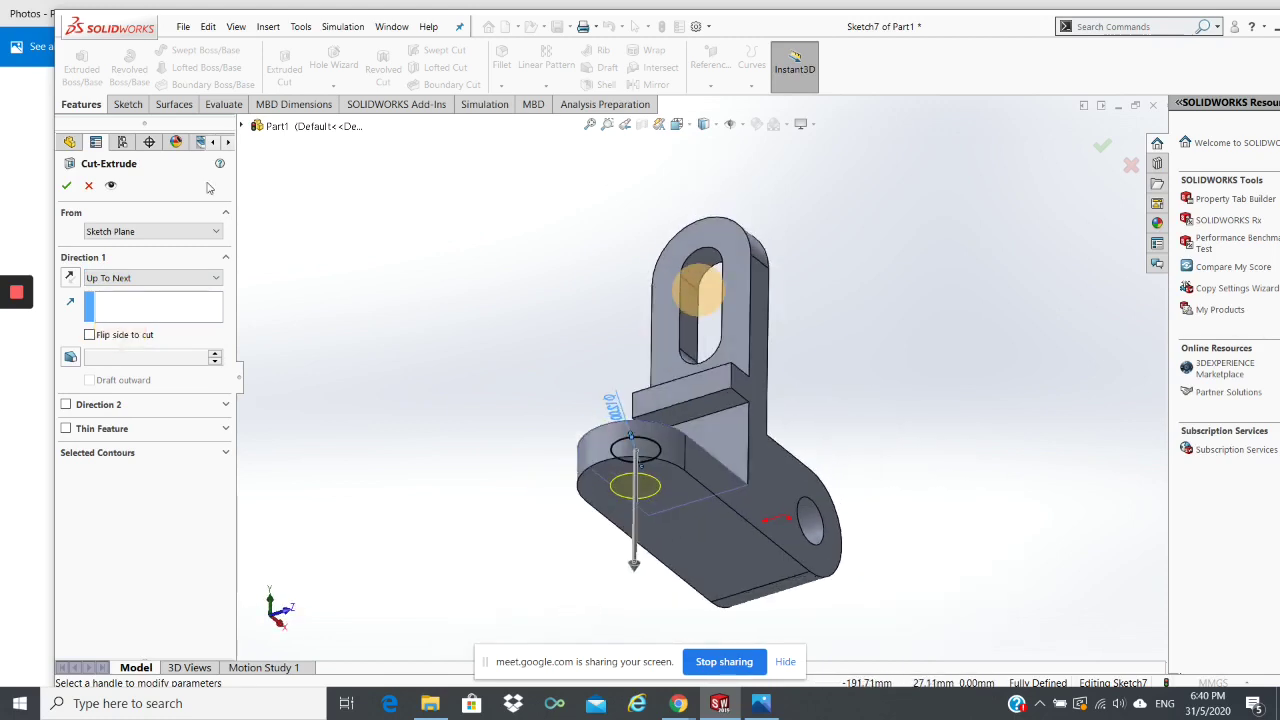
{"action": "left_click", "coordinate": [66, 185]}
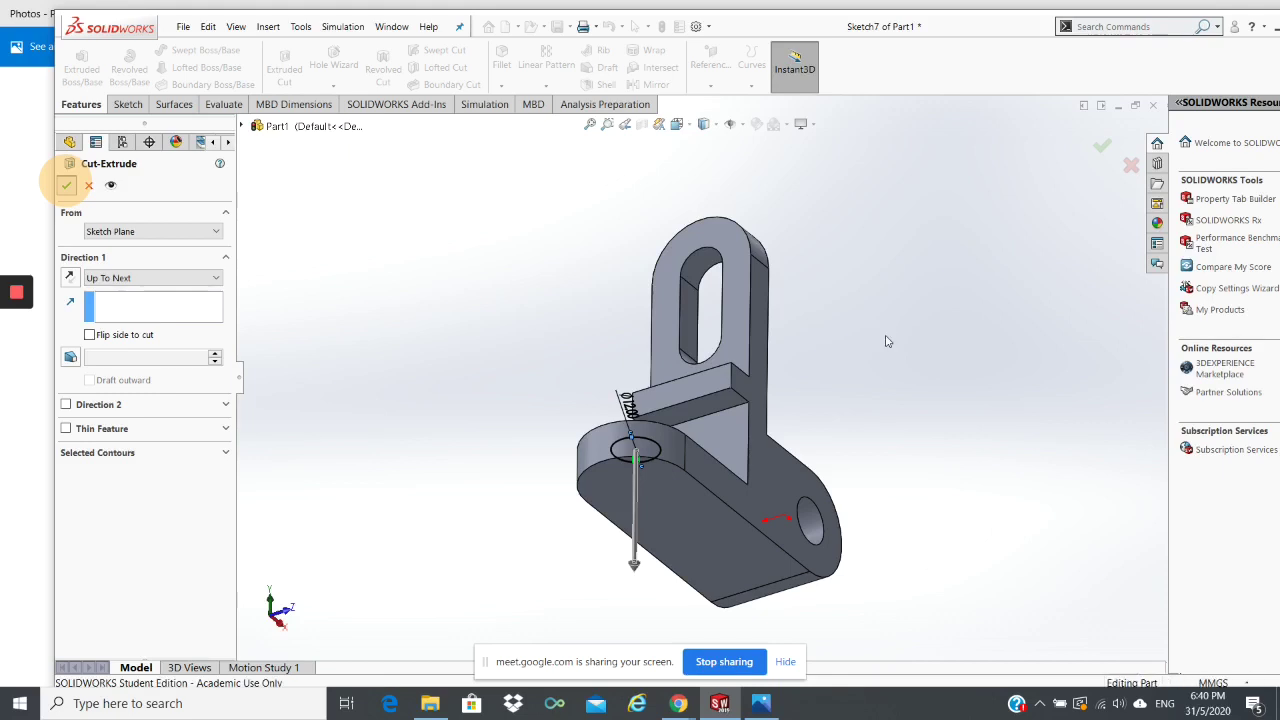
{"action": "mouse_move", "coordinate": [885, 335]}
{"action": "middle_mouse_down"}
{"action": "mouse_move", "coordinate": [869, 420]}
{"action": "mouse_move", "coordinate": [835, 446]}
{"action": "middle_mouse_up"}
{"action": "scroll", "coordinate": [835, 446], "scroll_direction": "down", "scroll_amount": 2}
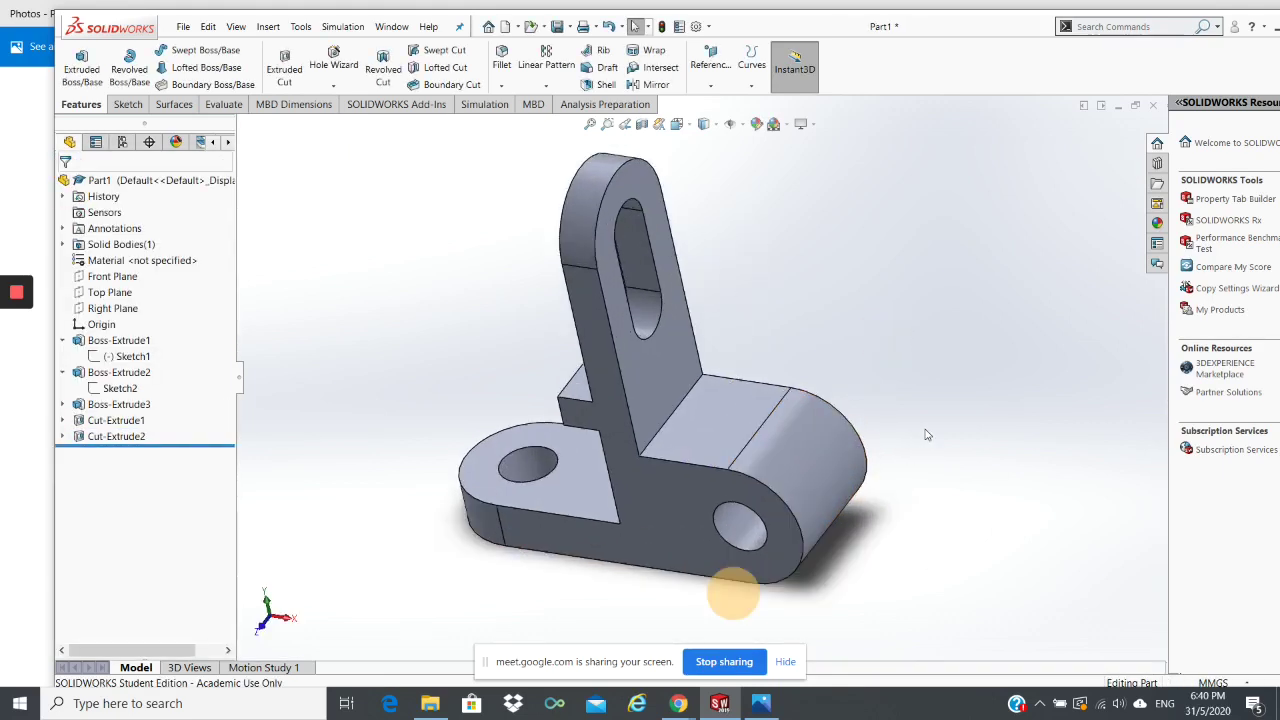
Step: Orbit the finished bracket to review it, then return to the Google Meet window
{"action": "middle_click_drag", "start_coordinate": [925, 445], "coordinate": [894, 466]}
{"action": "middle_click_drag", "start_coordinate": [872, 402], "coordinate": [898, 411]}
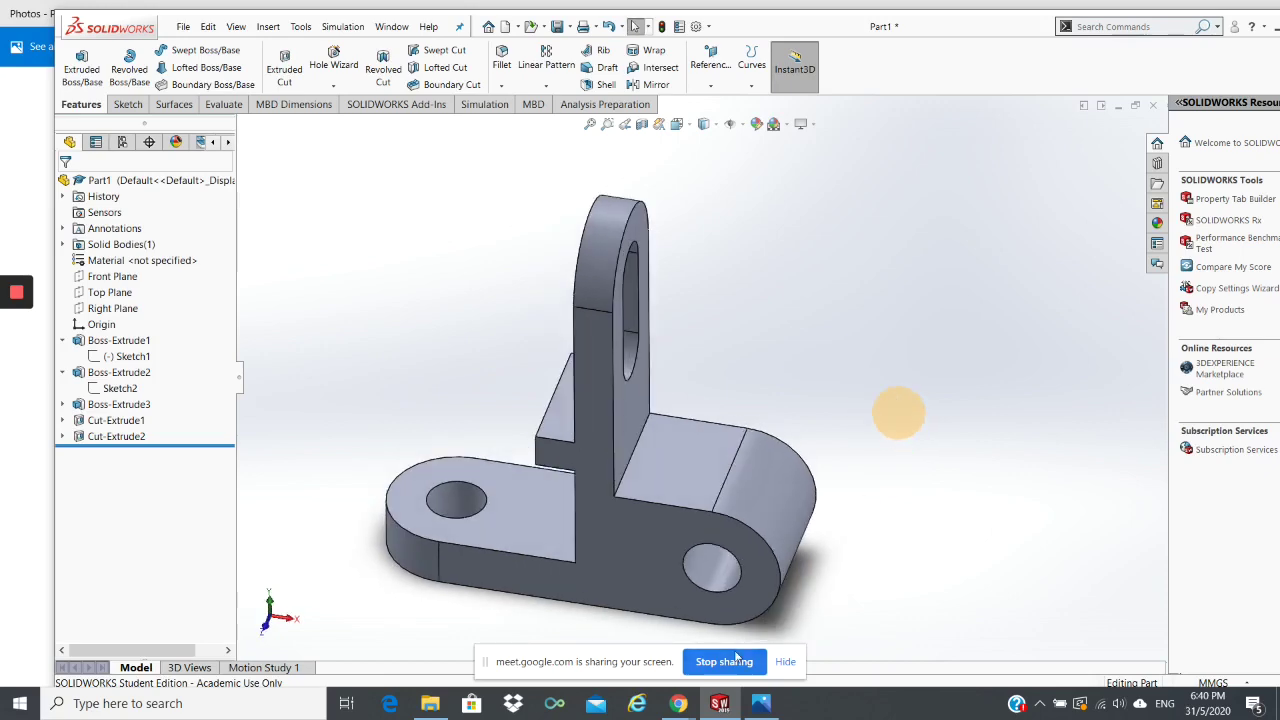
{"action": "left_click", "coordinate": [678, 703]}
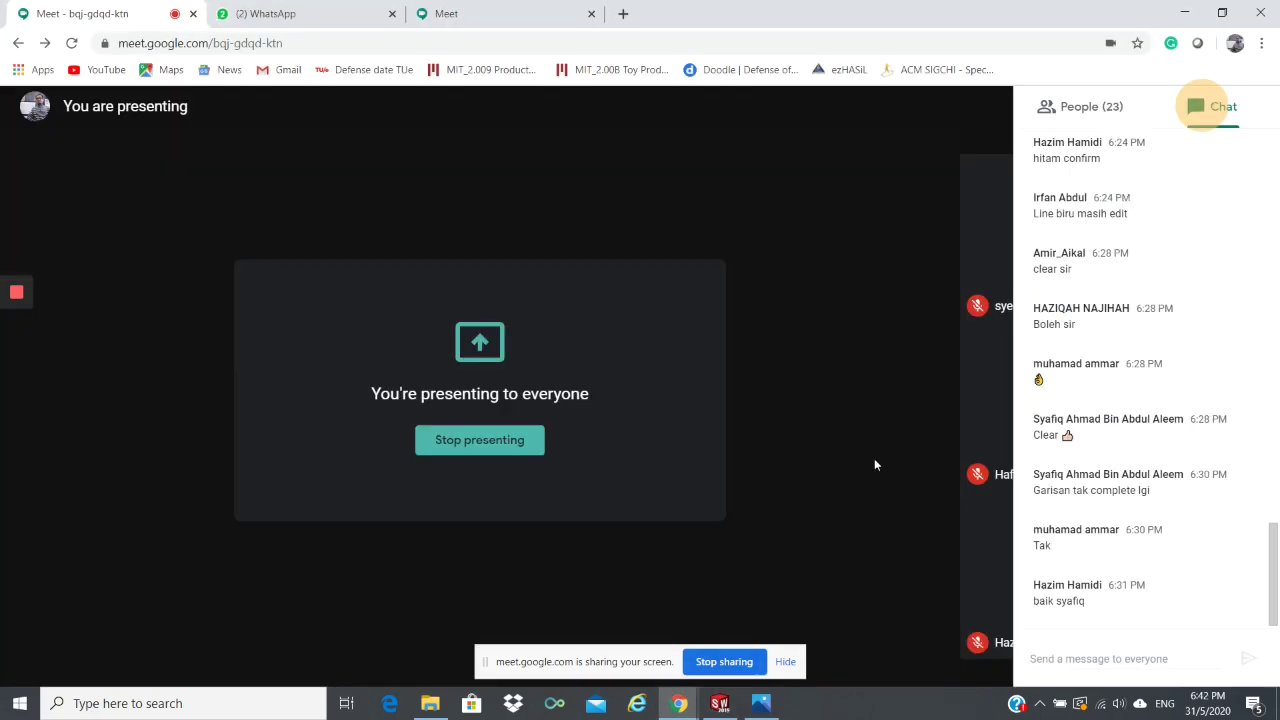
{"action": "left_click", "coordinate": [719, 703]}
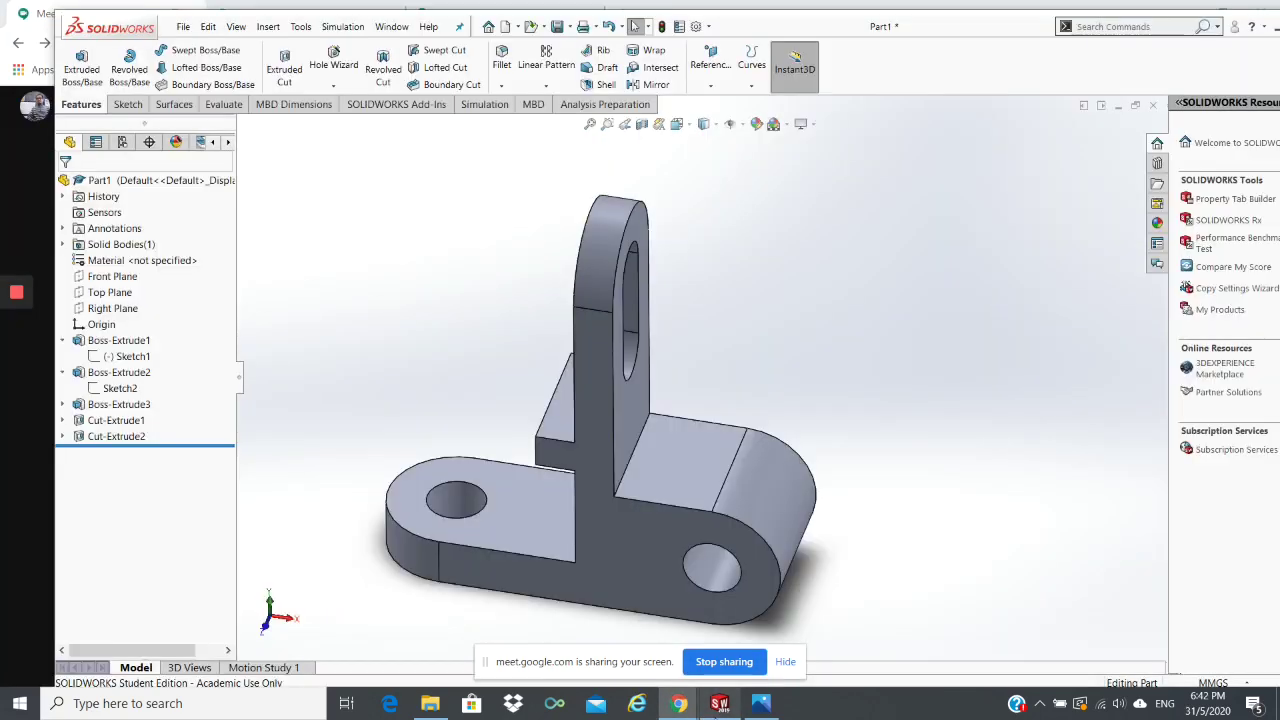
{"action": "left_click", "coordinate": [804, 386]}
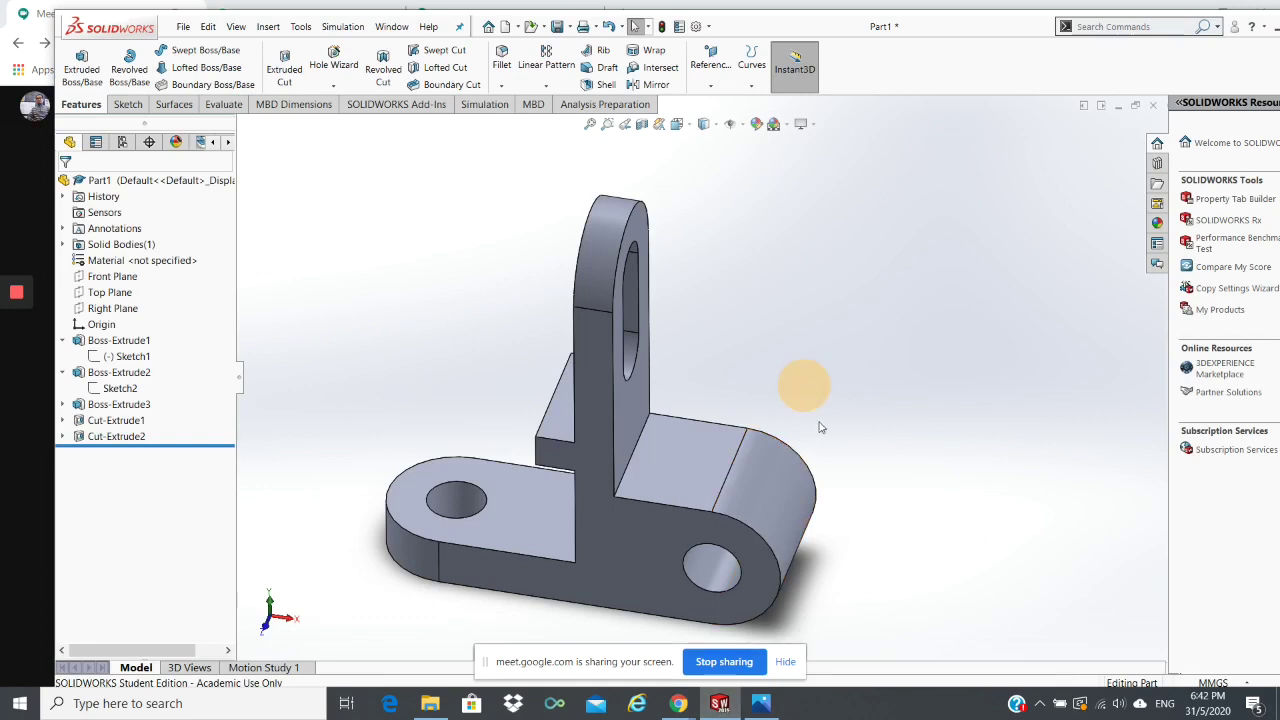
{"action": "left_click", "coordinate": [845, 376]}
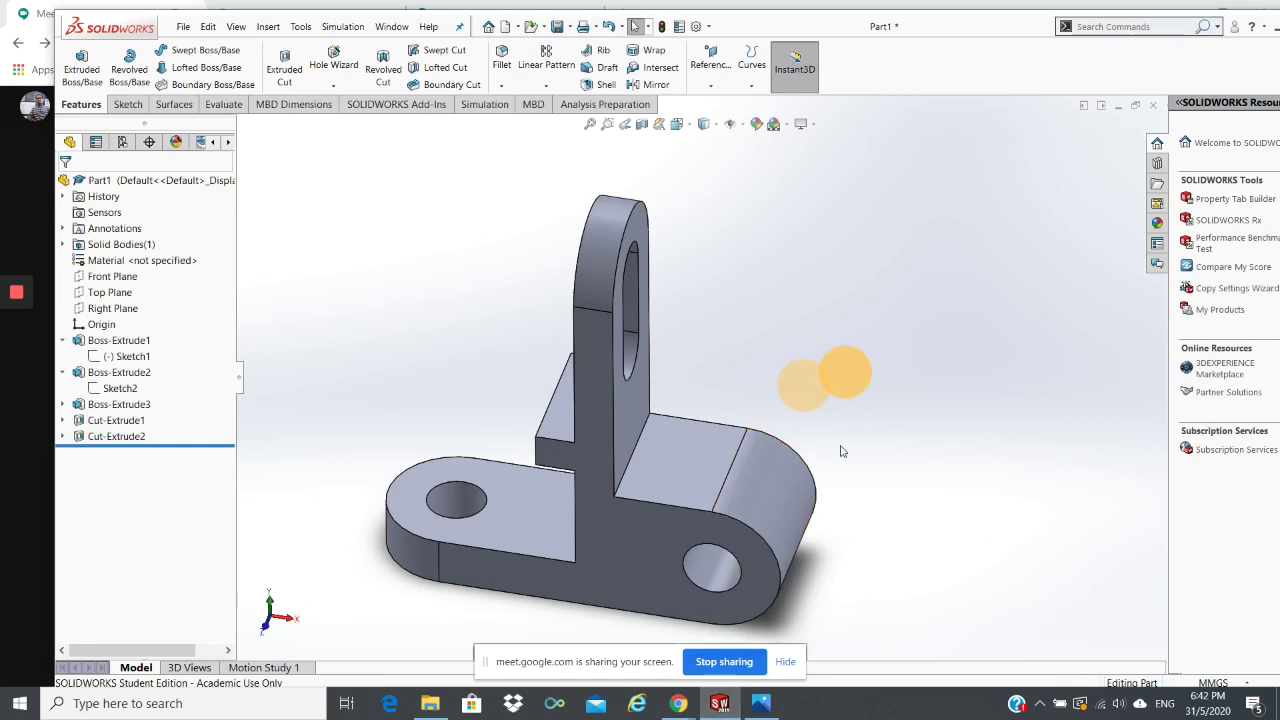
{"action": "mouse_move", "coordinate": [867, 449]}
{"action": "middle_mouse_down"}
{"action": "mouse_move", "coordinate": [829, 478]}
{"action": "mouse_move", "coordinate": [900, 340]}
{"action": "middle_mouse_up"}
{"action": "key", "text": "Escape"}
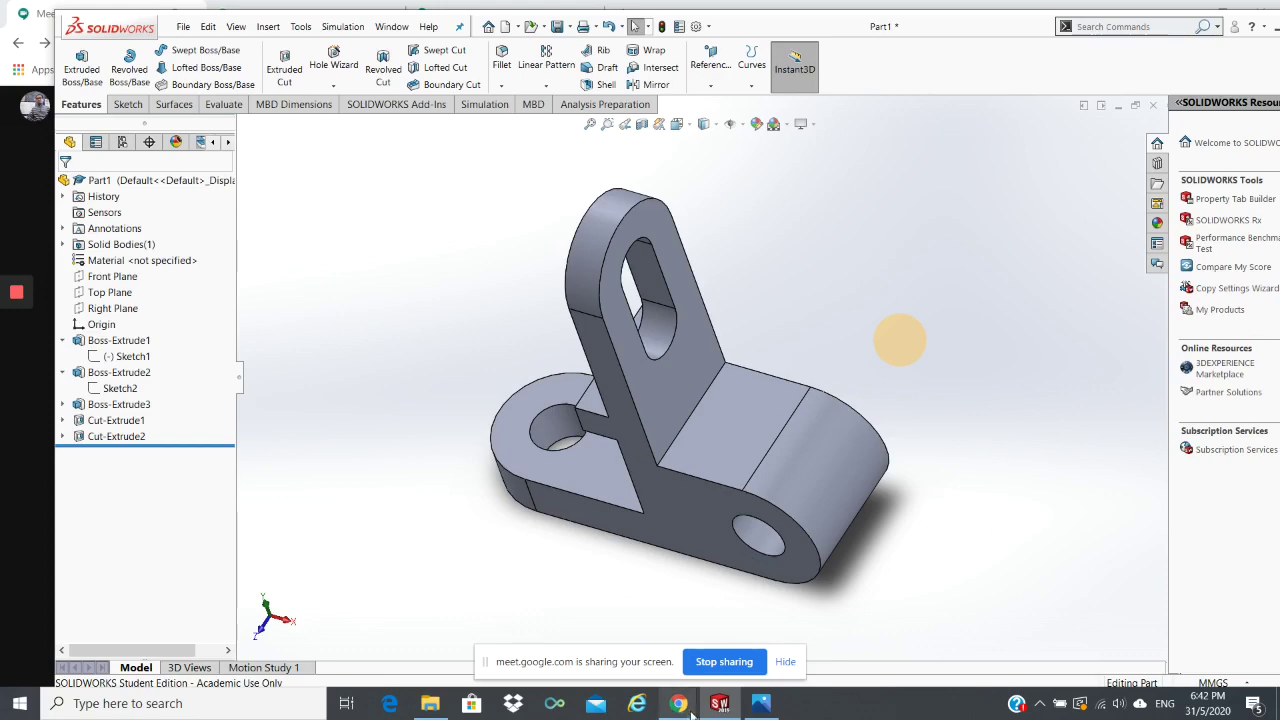
{"action": "mouse_move", "coordinate": [678, 703]}
{"action": "left_click", "coordinate": [580, 610]}
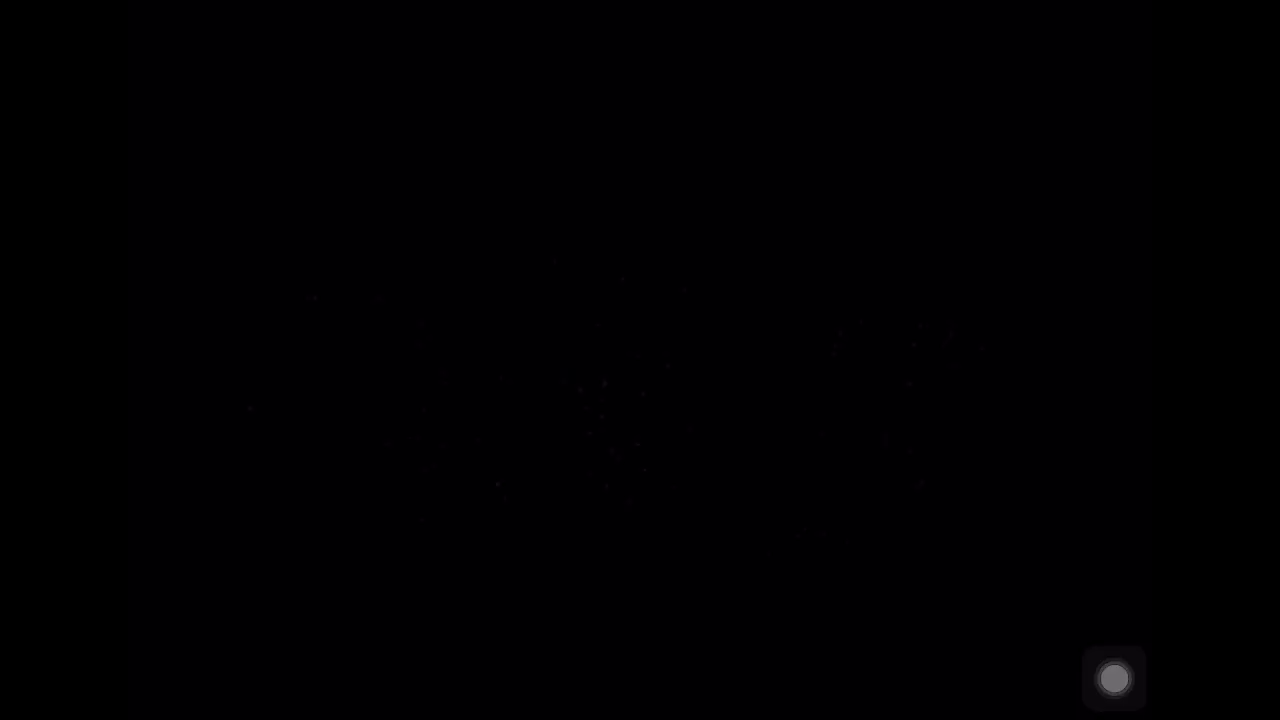